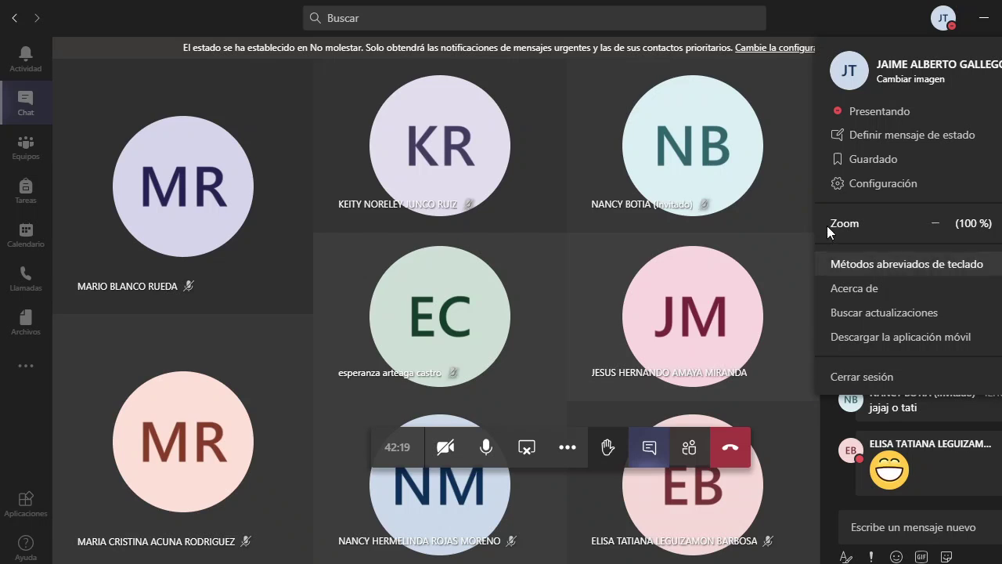
- Dismiss the account menu, then go from the meeting to Equipos' 'Unirse a un equipo o crear uno' page
{"action": "left_click", "coordinate": [945, 26]}
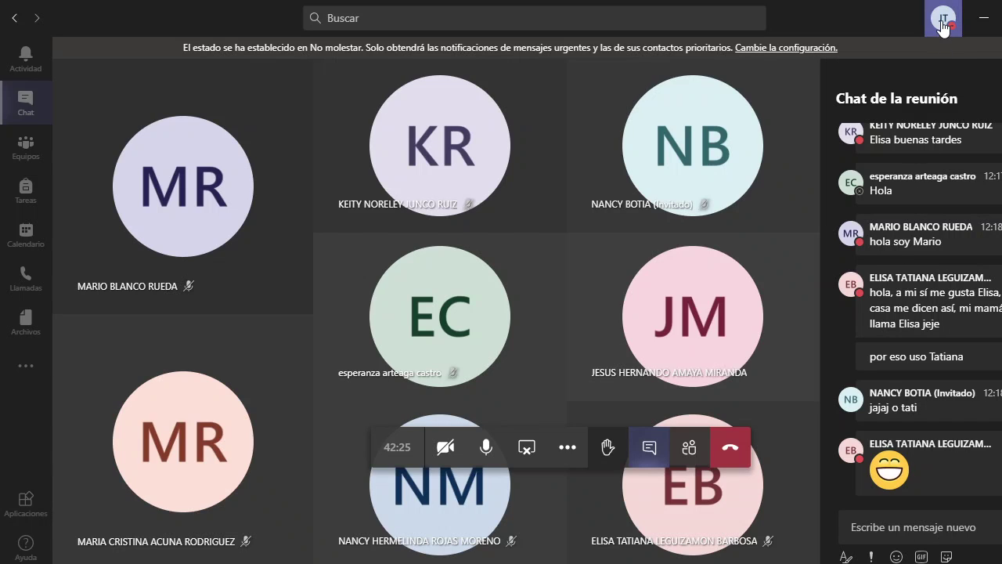
{"action": "left_click", "coordinate": [945, 26]}
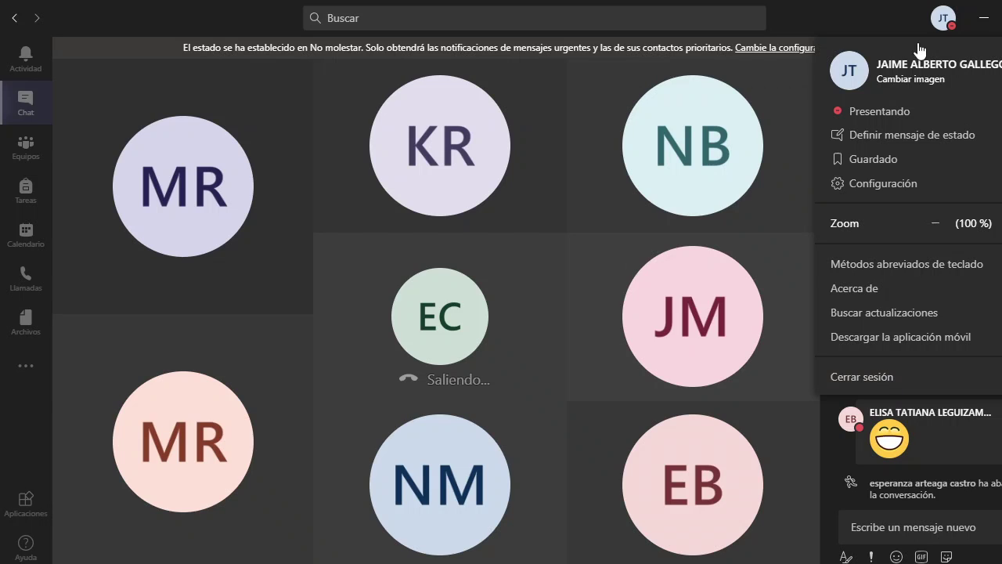
{"action": "left_click", "coordinate": [946, 23]}
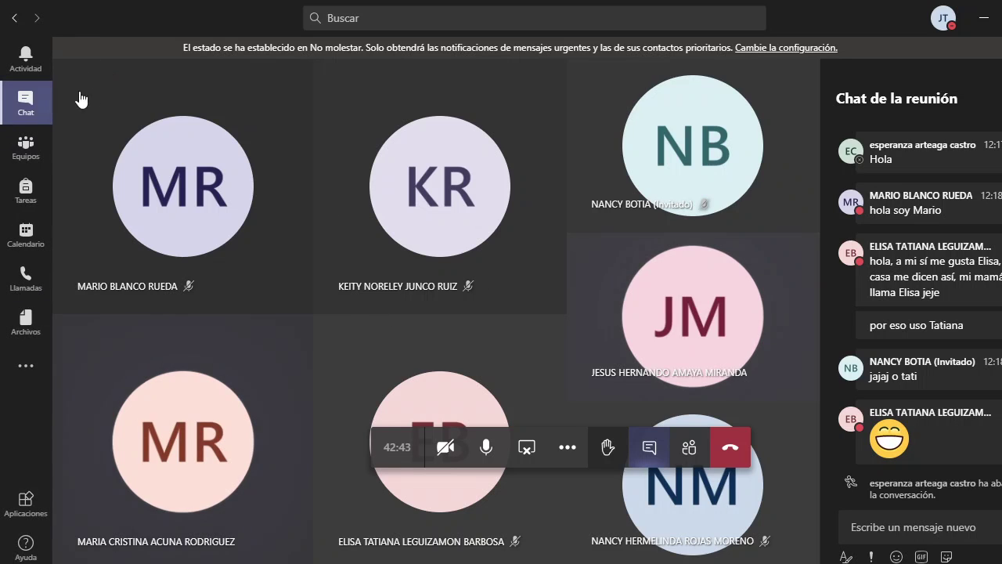
{"action": "left_click", "coordinate": [22, 114]}
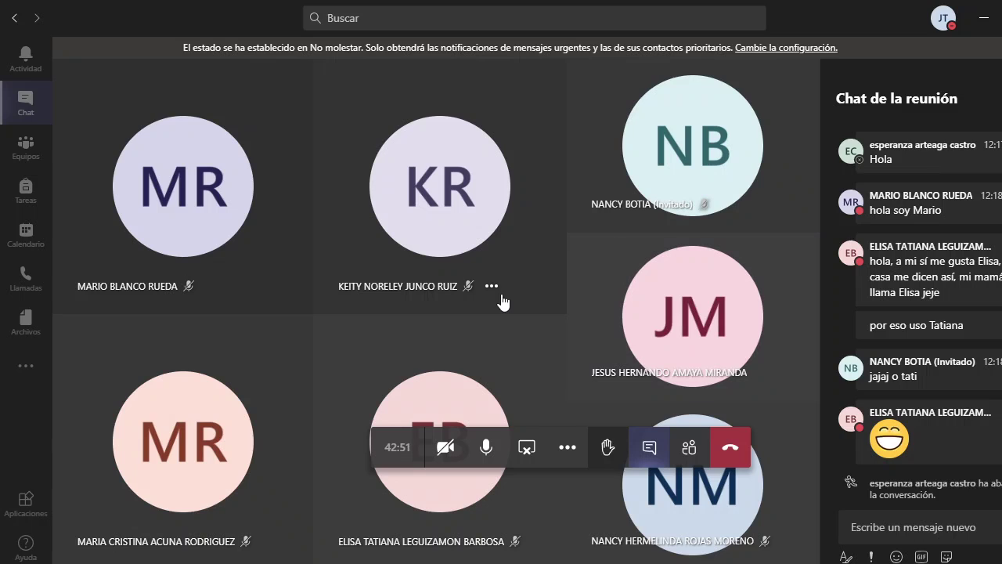
{"action": "left_click", "coordinate": [25, 147]}
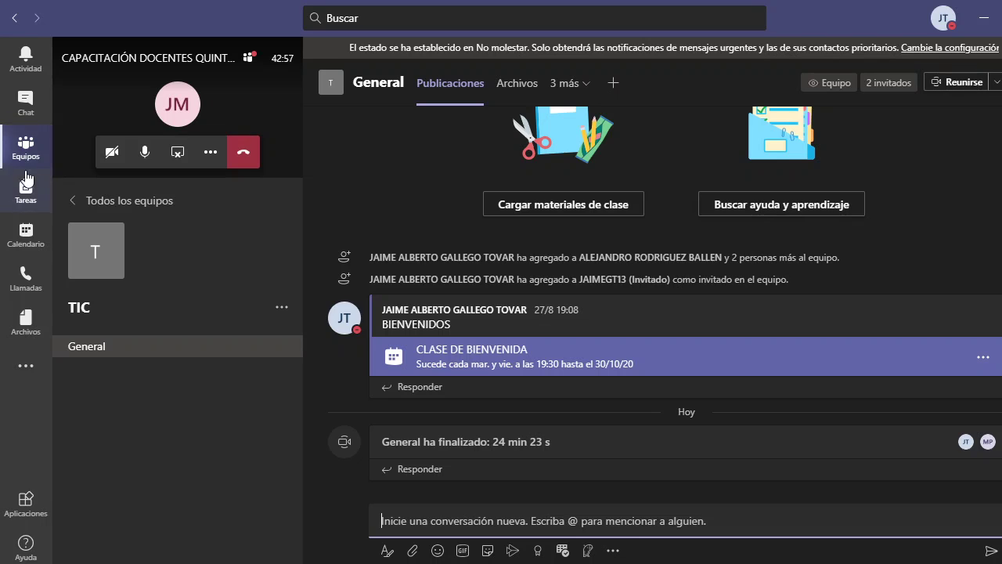
{"action": "left_click", "coordinate": [155, 205]}
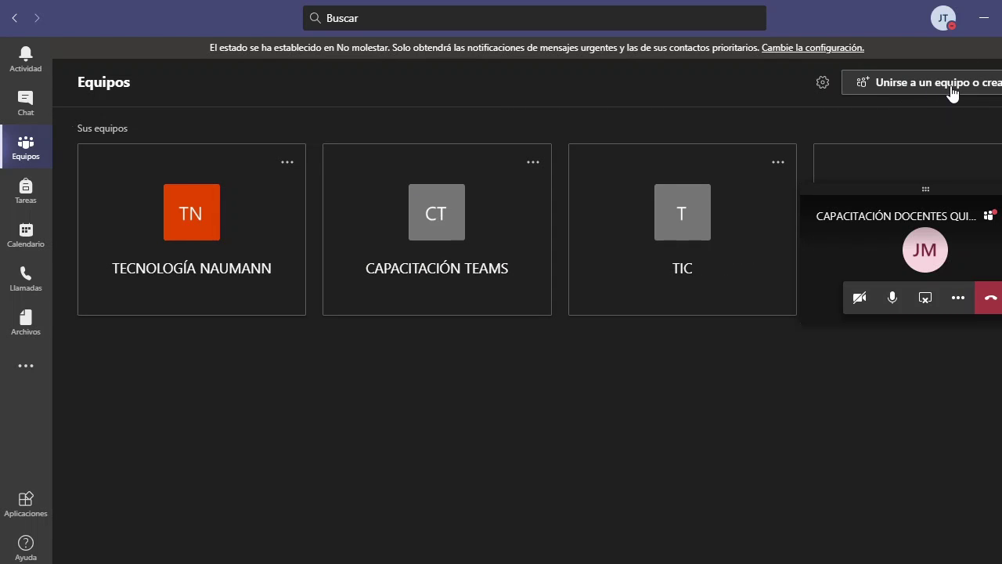
{"action": "left_click", "coordinate": [952, 86]}
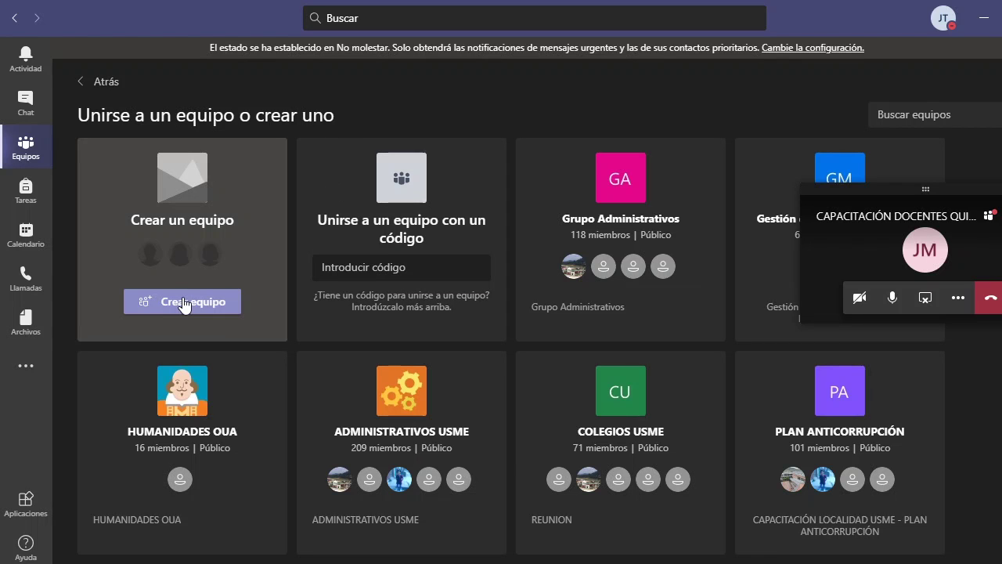
- Start a new Clase-type team and name it 'CLASE SOCIALES 601'
{"action": "left_click", "coordinate": [176, 301]}
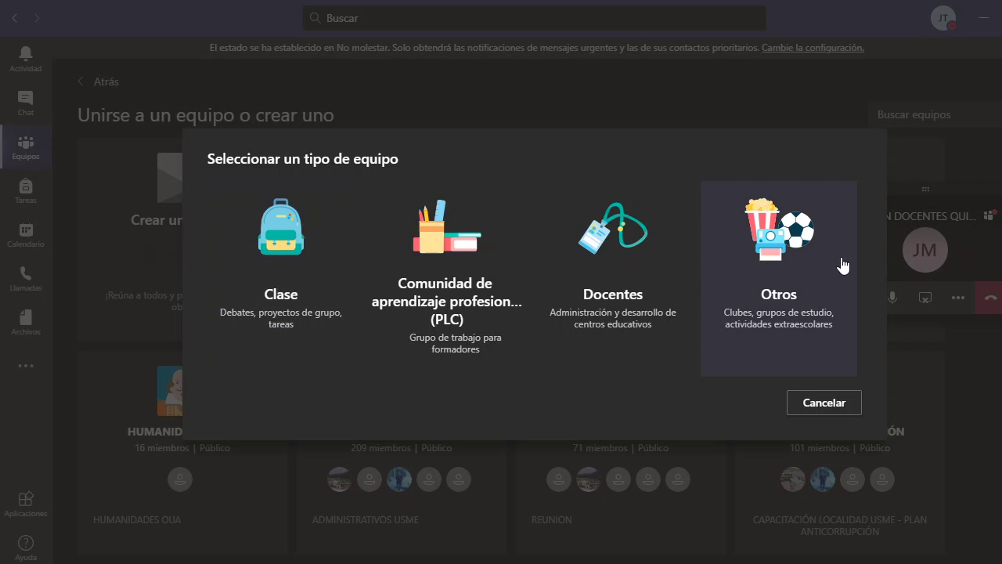
{"action": "left_click", "coordinate": [270, 294]}
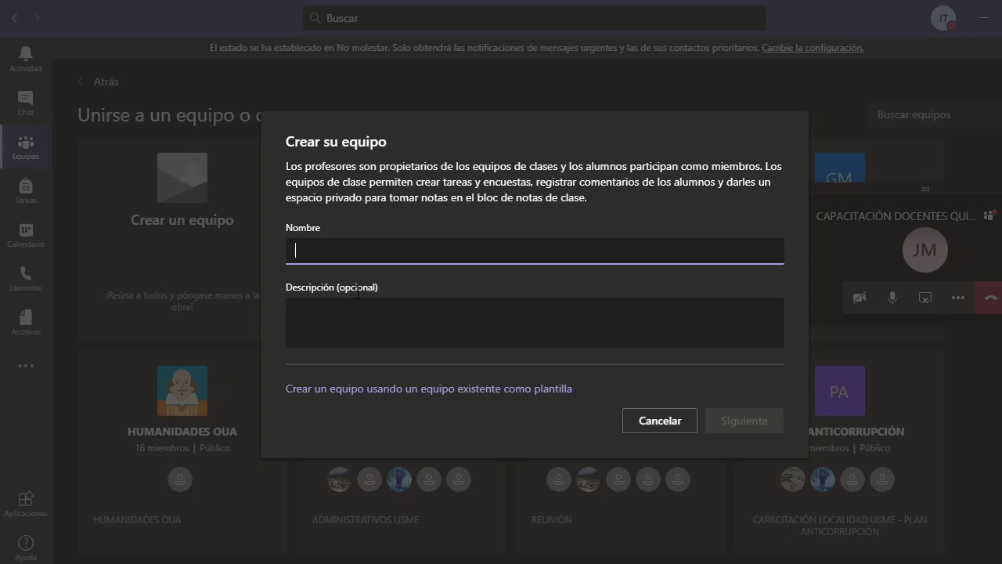
{"action": "type", "text": "CLASE SOCIALES "}
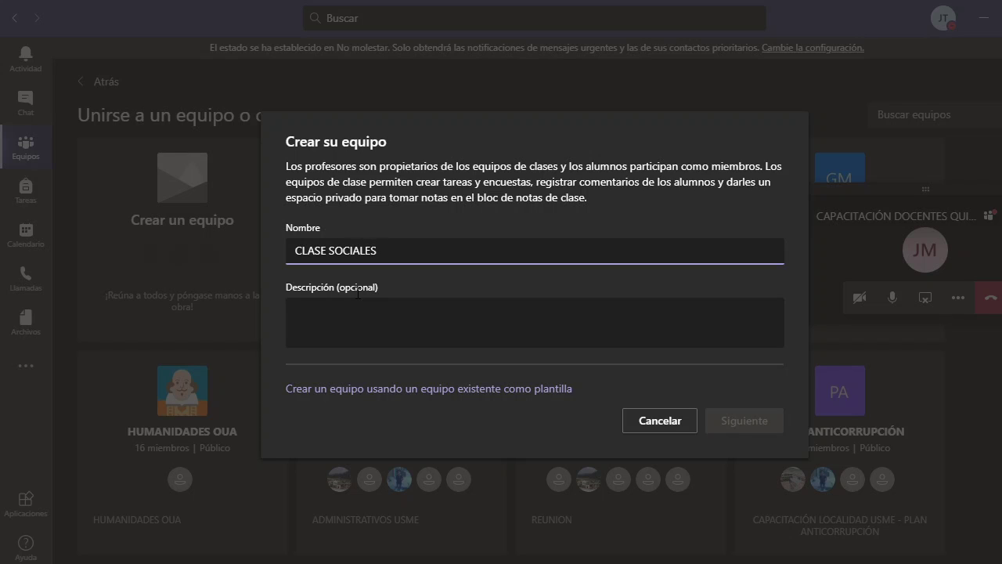
{"action": "type", "text": "601"}
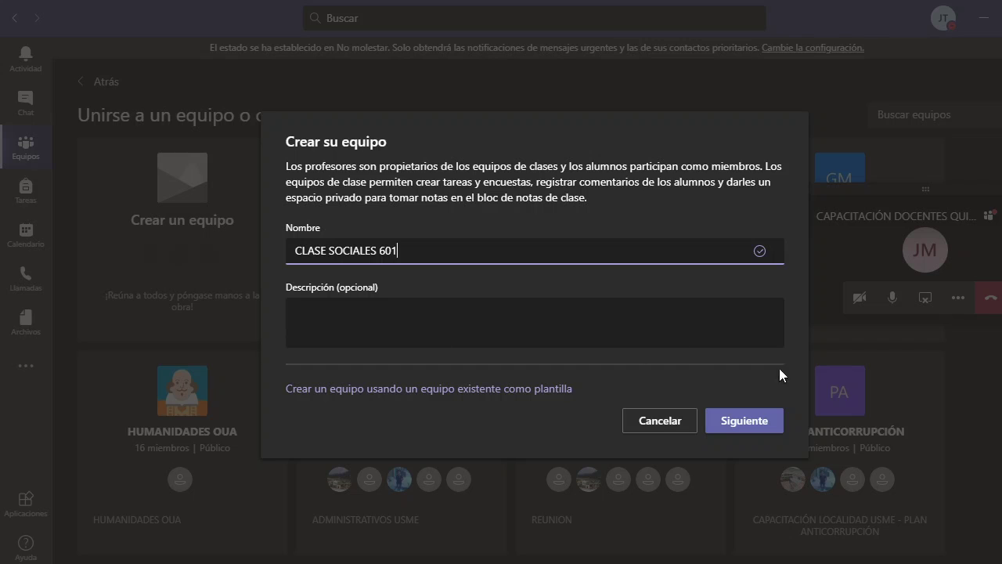
- Confirm the class name, search a student by full name, then skip adding people
{"action": "left_click", "coordinate": [738, 421]}
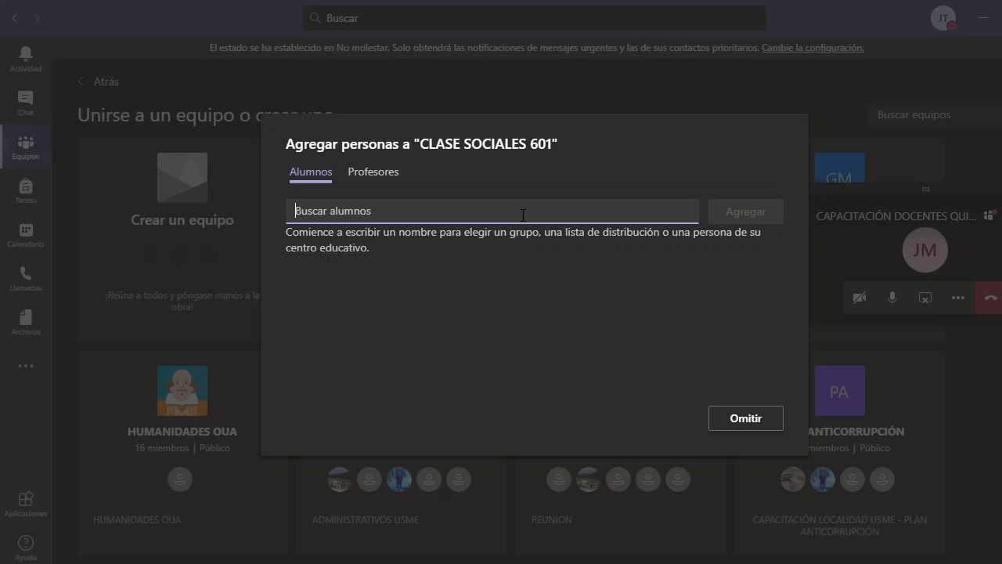
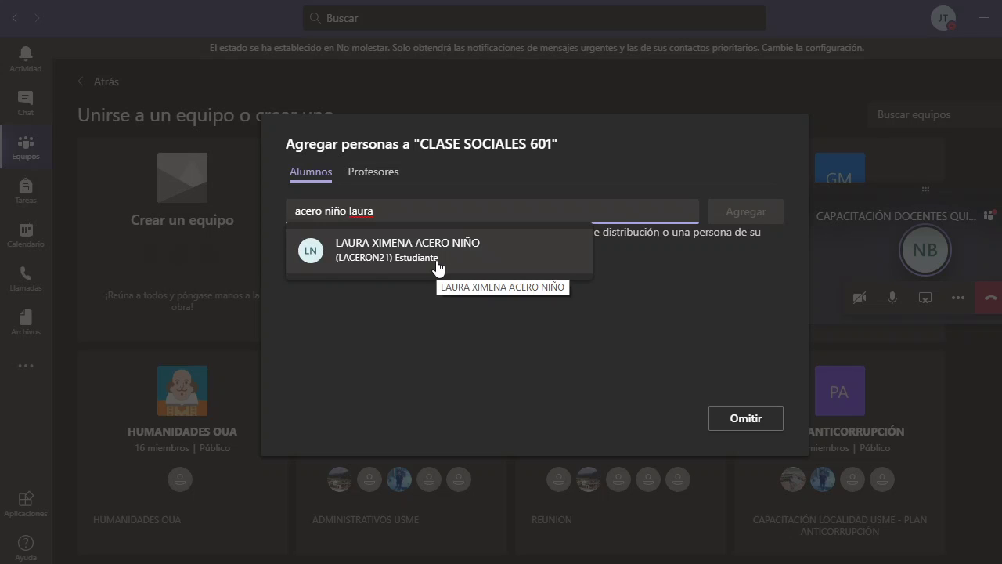
{"action": "left_click", "coordinate": [734, 419]}
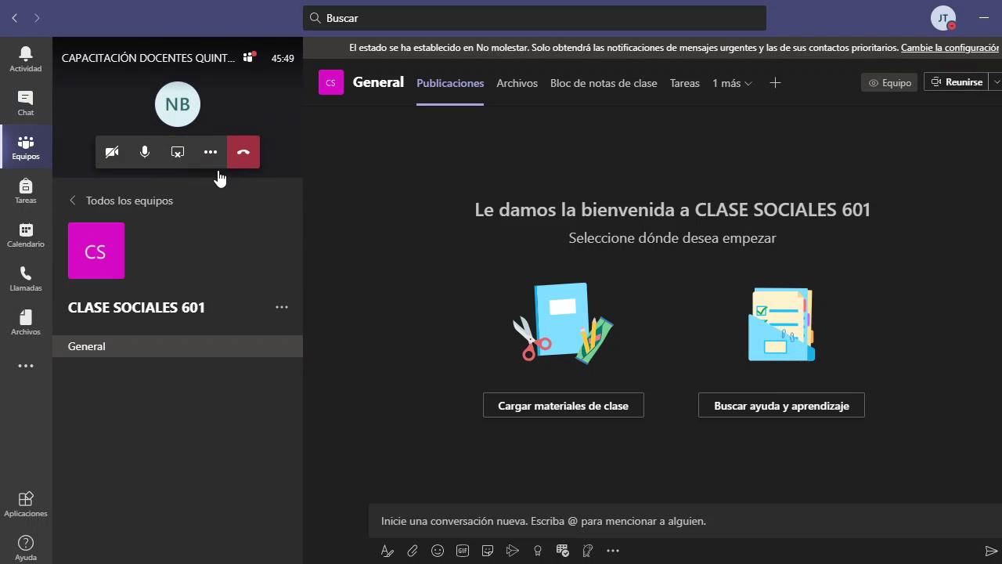
- Admit the lobby guest from the meeting's participant list, then return to CLASE SOCIALES 601
{"action": "left_click", "coordinate": [213, 111]}
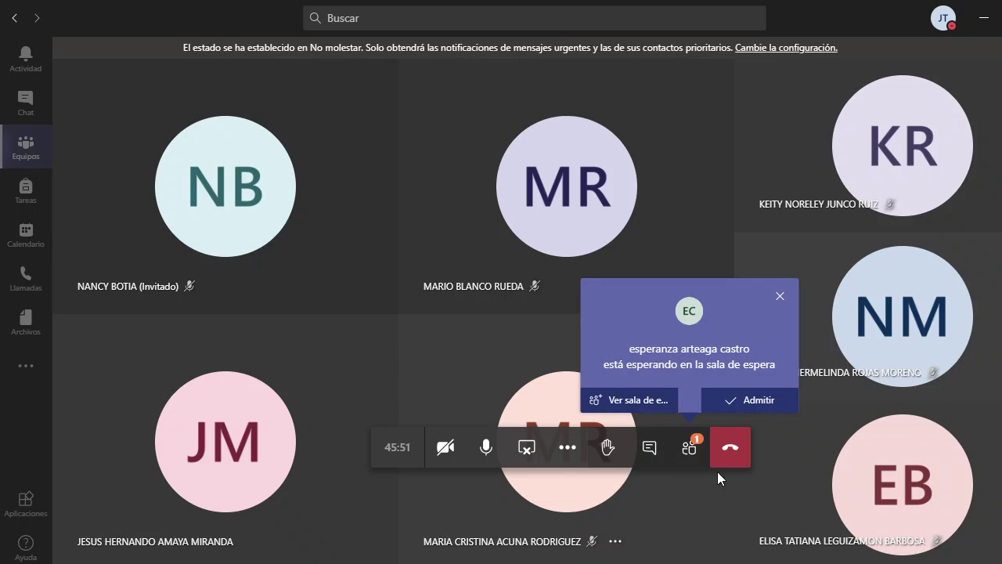
{"action": "left_click", "coordinate": [692, 450]}
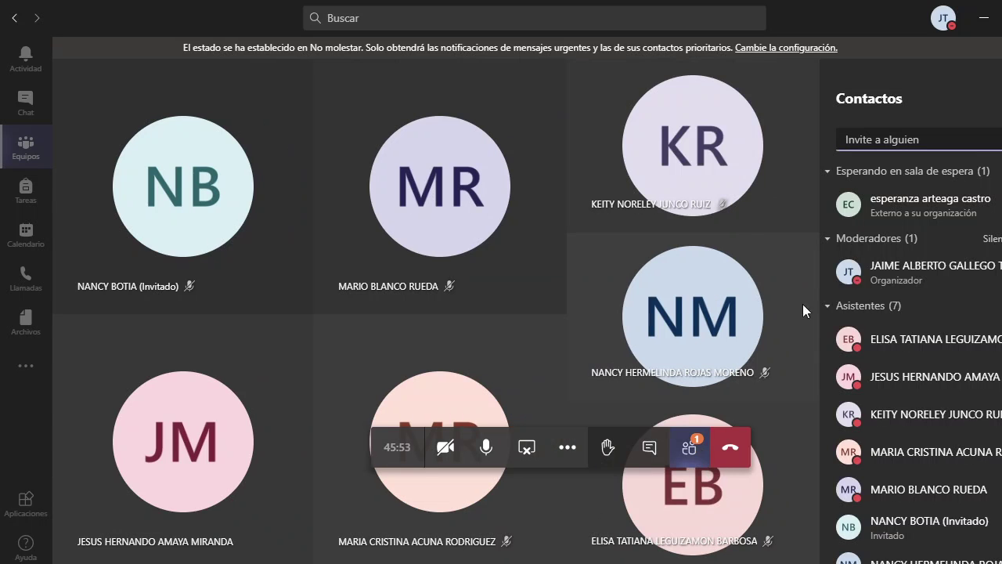
{"action": "mouse_move", "coordinate": [994, 205]}
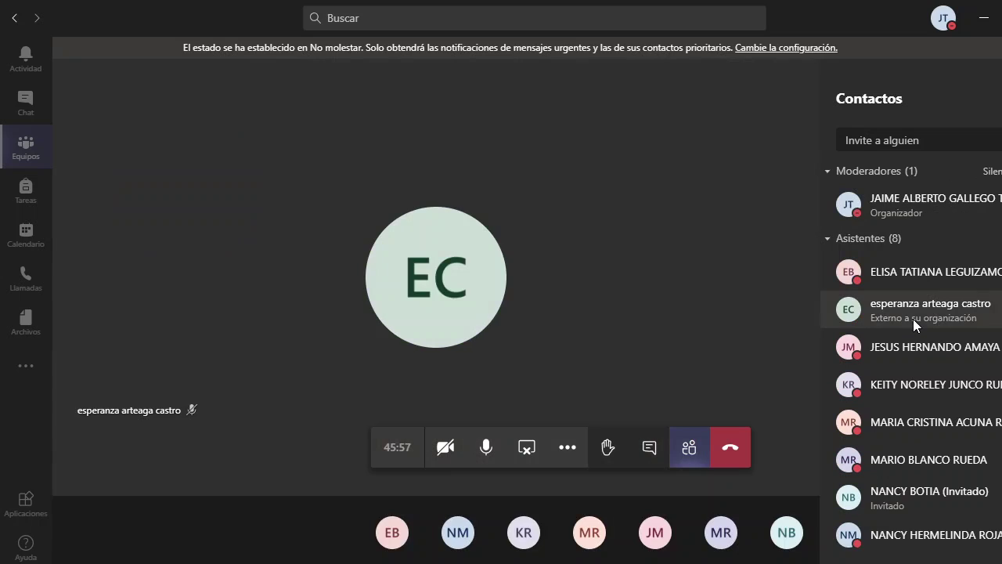
{"action": "left_click", "coordinate": [37, 157]}
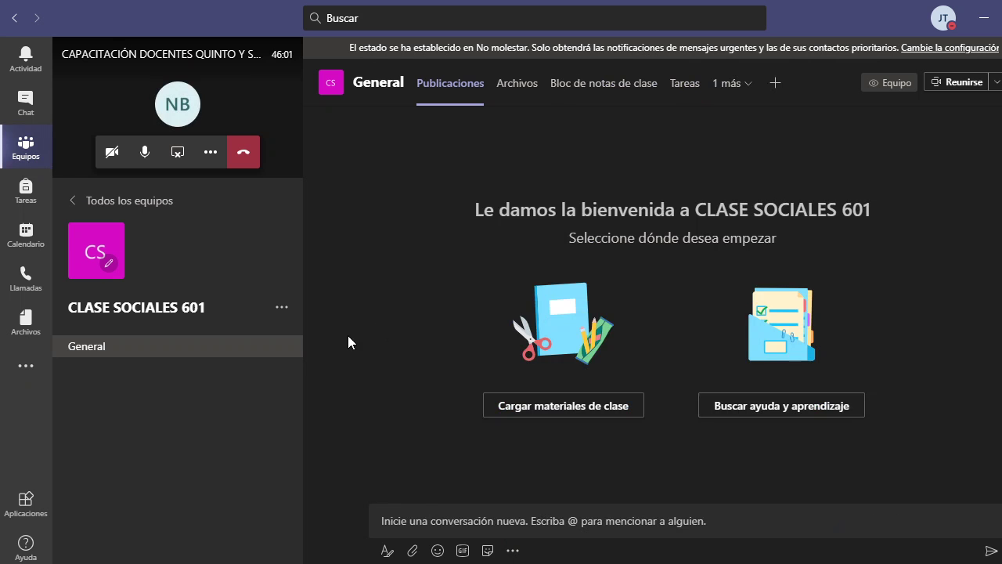
- Open the CLASE SOCIALES 601 tile from Todos los equipos and edit its avatar details
{"action": "left_click", "coordinate": [135, 202]}
{"action": "left_click", "coordinate": [194, 403]}
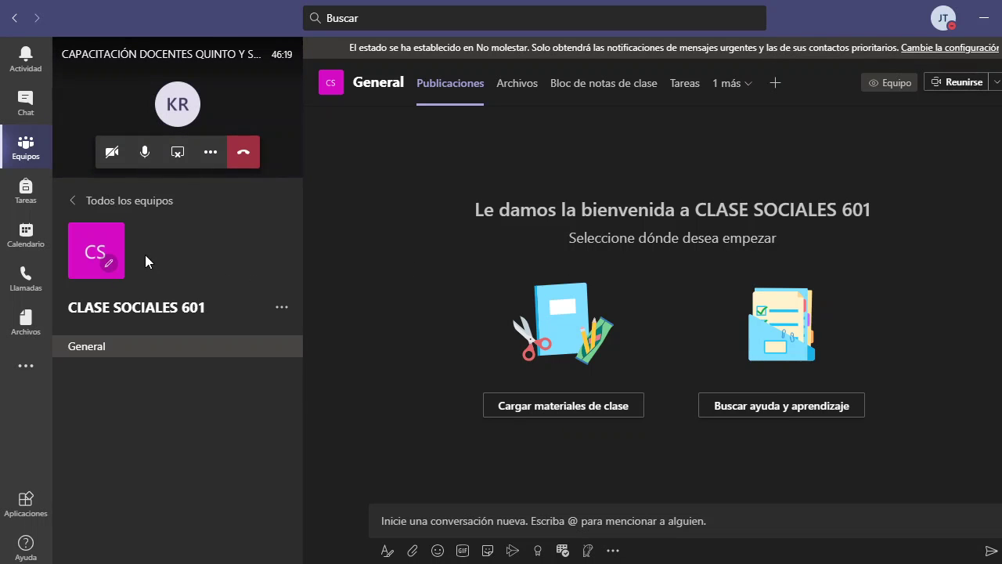
{"action": "left_click", "coordinate": [109, 266]}
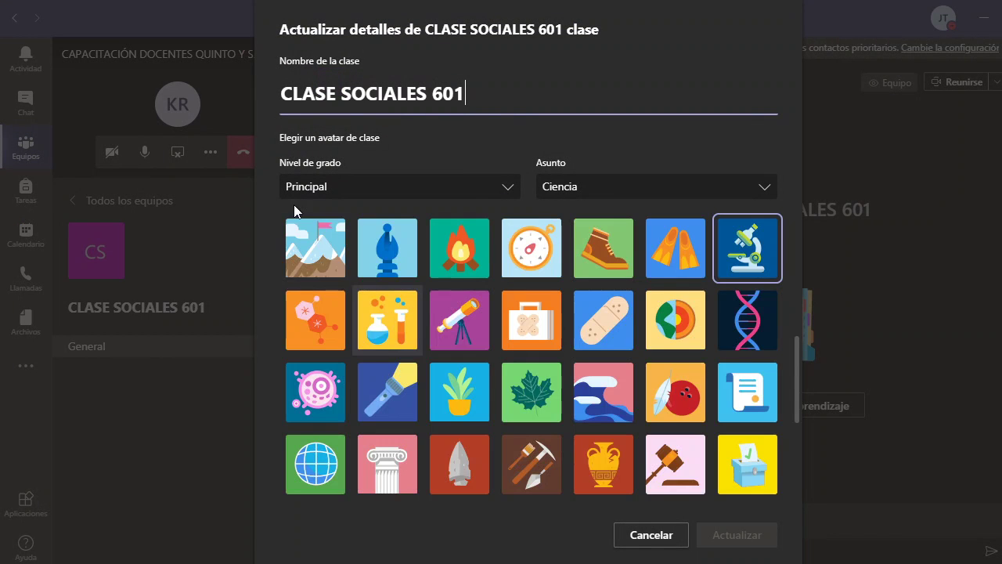
- Save the class with grade Secundaria, subject Ciencias sociales and the scales avatar
{"action": "left_click", "coordinate": [505, 196]}
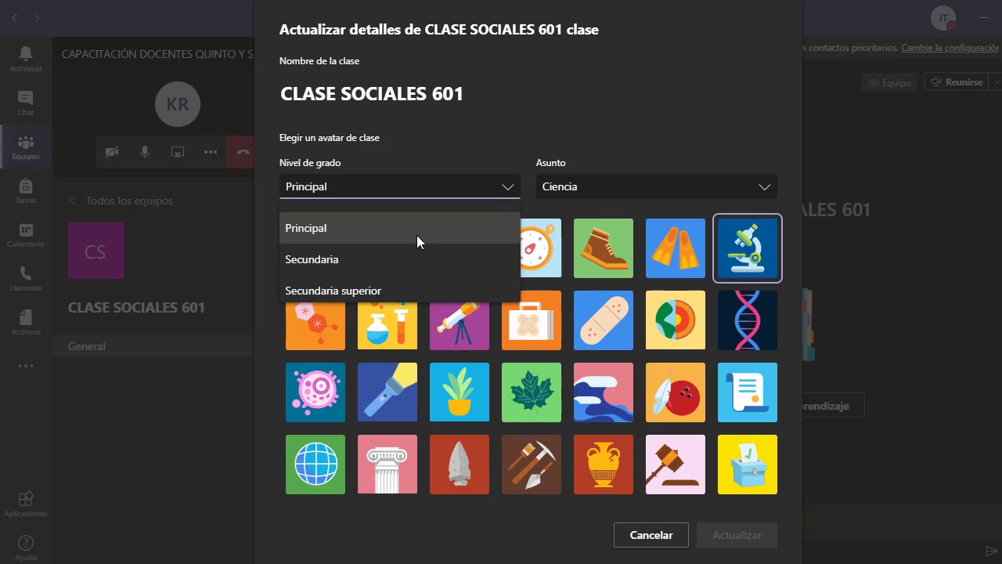
{"action": "left_click", "coordinate": [317, 260]}
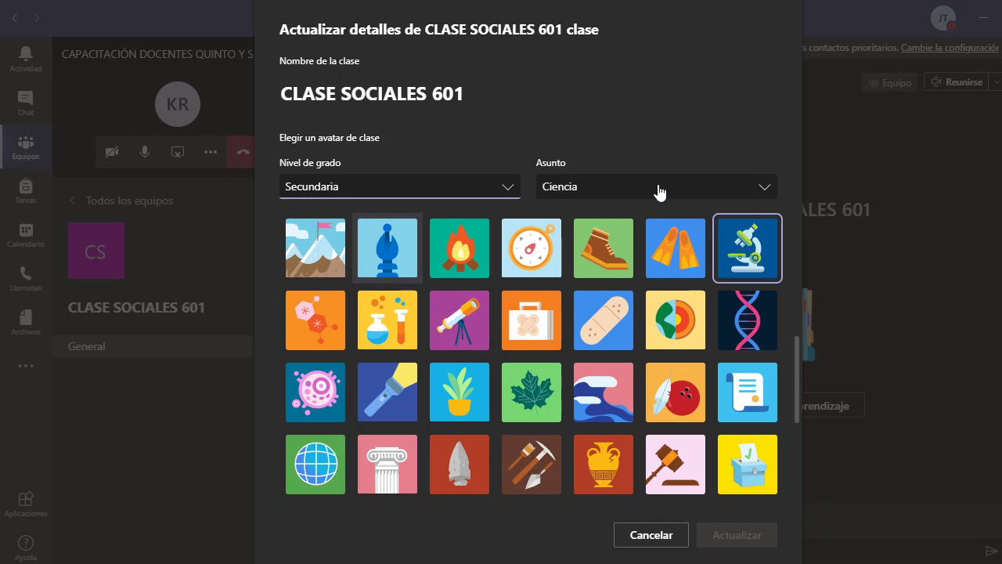
{"action": "left_click", "coordinate": [660, 190]}
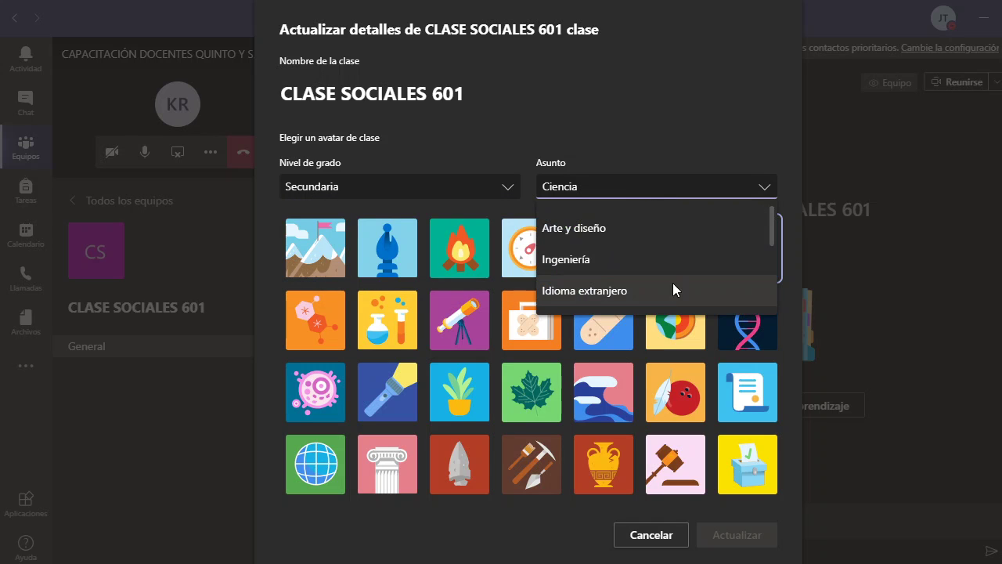
{"action": "scroll", "coordinate": [749, 242], "scroll_direction": "down", "scroll_amount": 3}
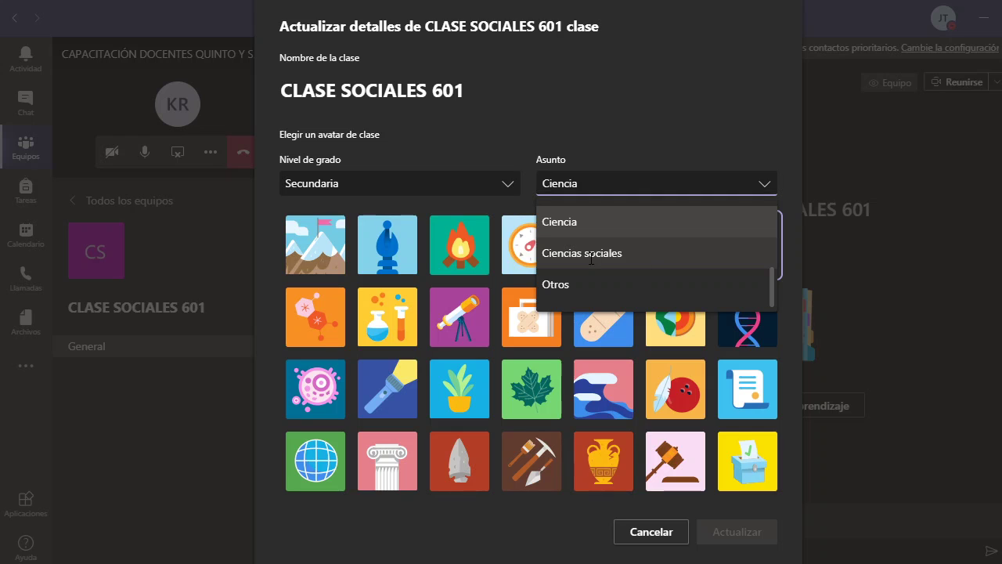
{"action": "left_click", "coordinate": [618, 259]}
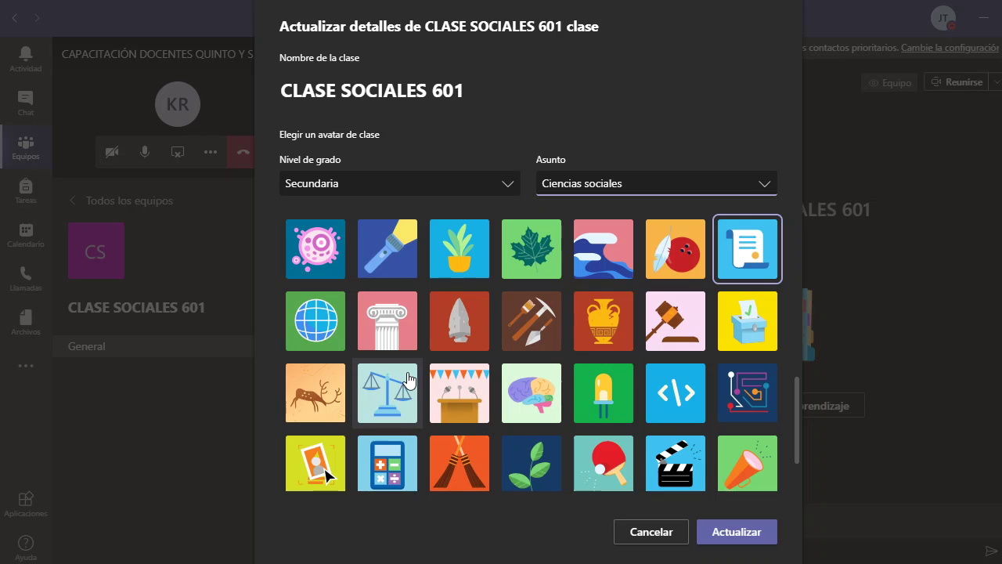
{"action": "left_click", "coordinate": [401, 388]}
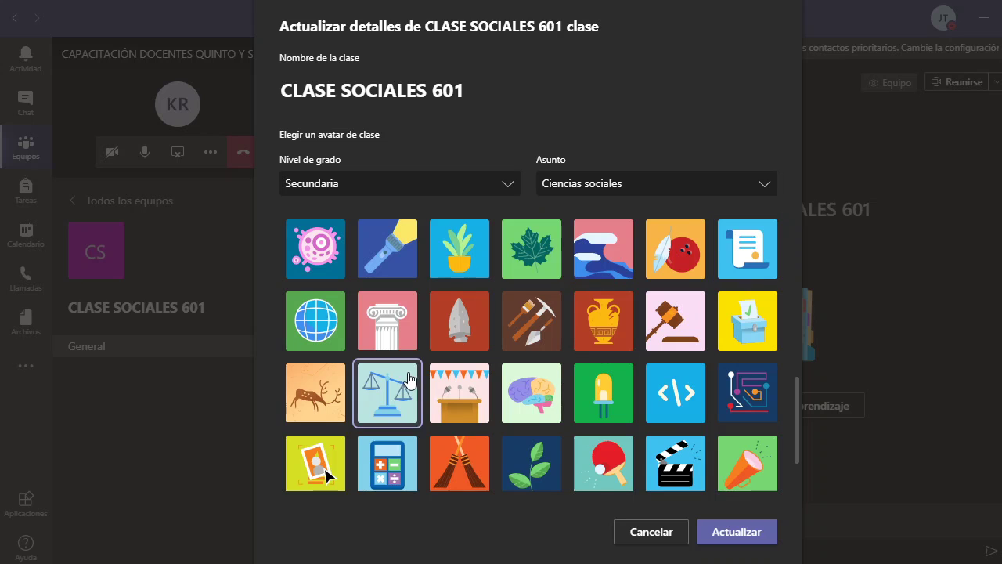
{"action": "left_click", "coordinate": [735, 531]}
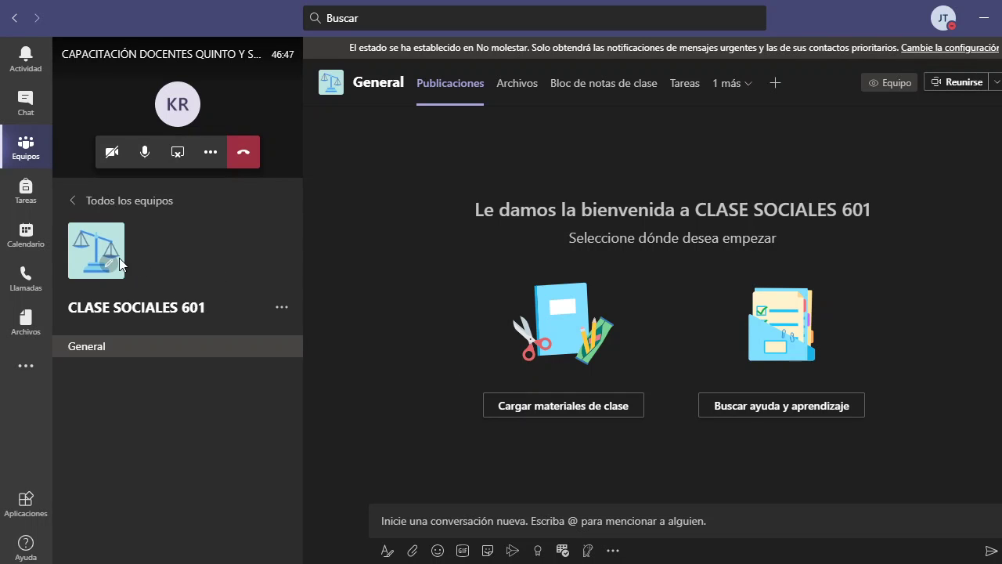
{"action": "left_click", "coordinate": [281, 310]}
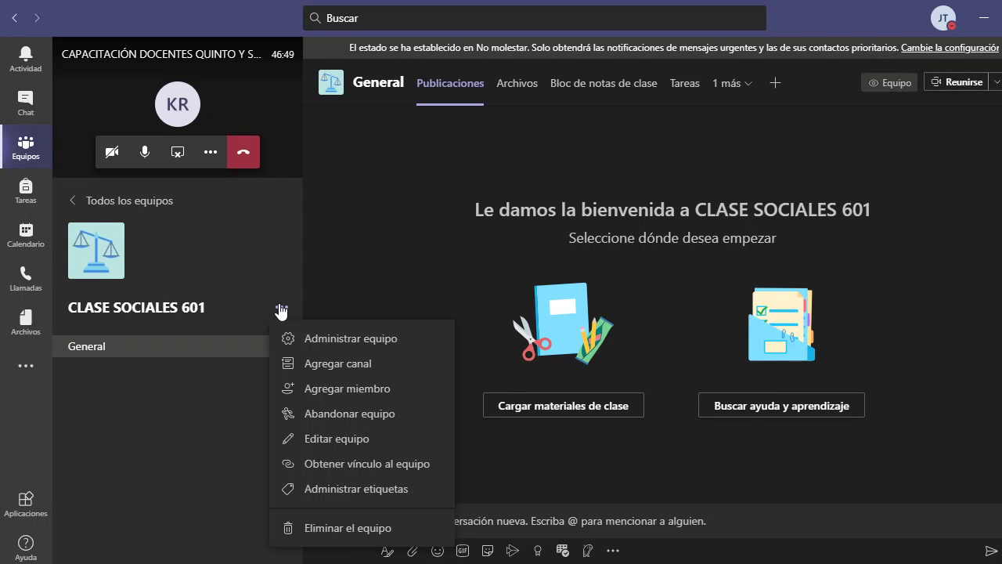
- Choose Agregar miembro from the CLASE SOCIALES 601 team menu
{"action": "left_click", "coordinate": [309, 388]}
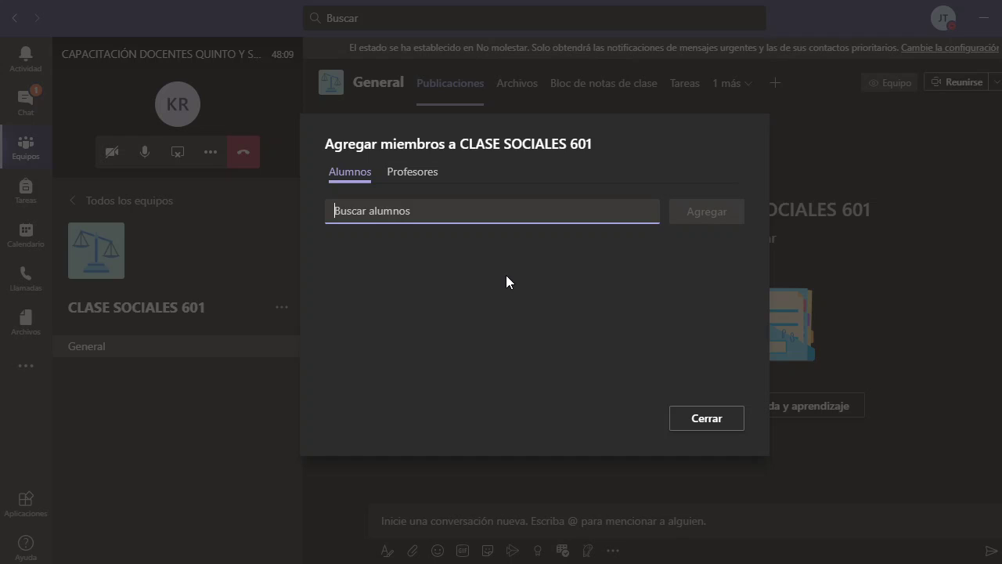
- Search two students by surname in Buscar alumnos and select each matching suggestion
{"action": "key", "text": "XF86MonBrightnessUp"}
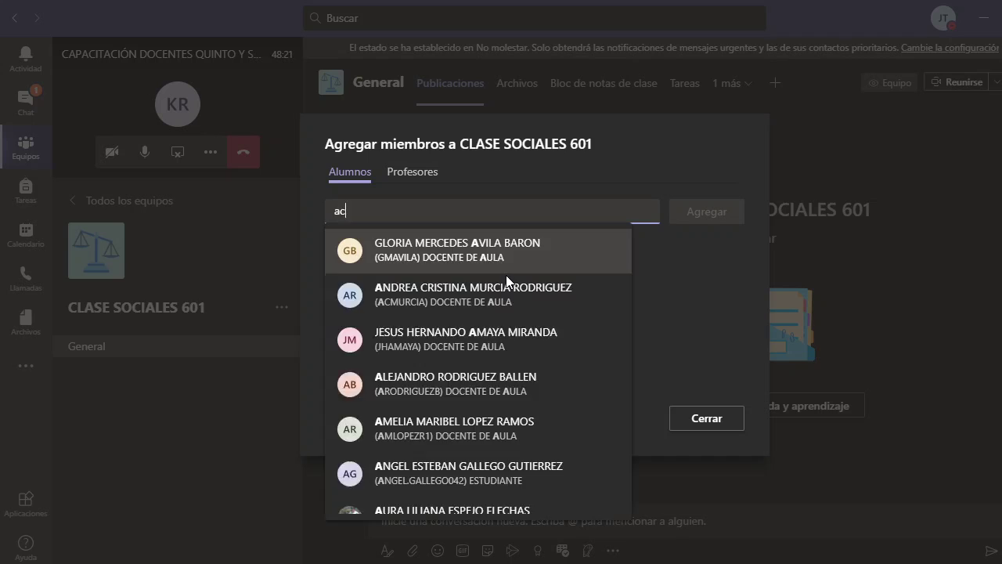
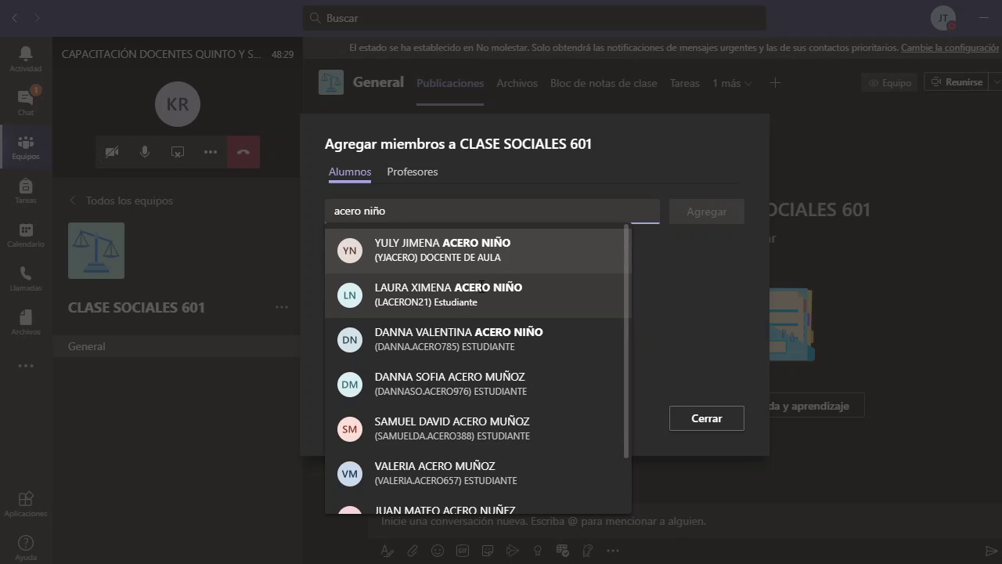
{"action": "left_click", "coordinate": [472, 295]}
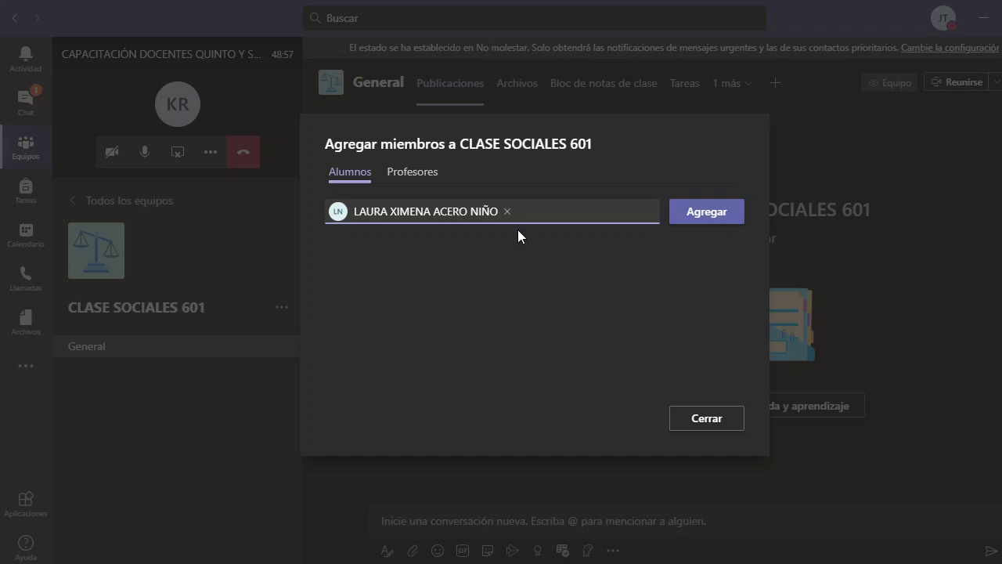
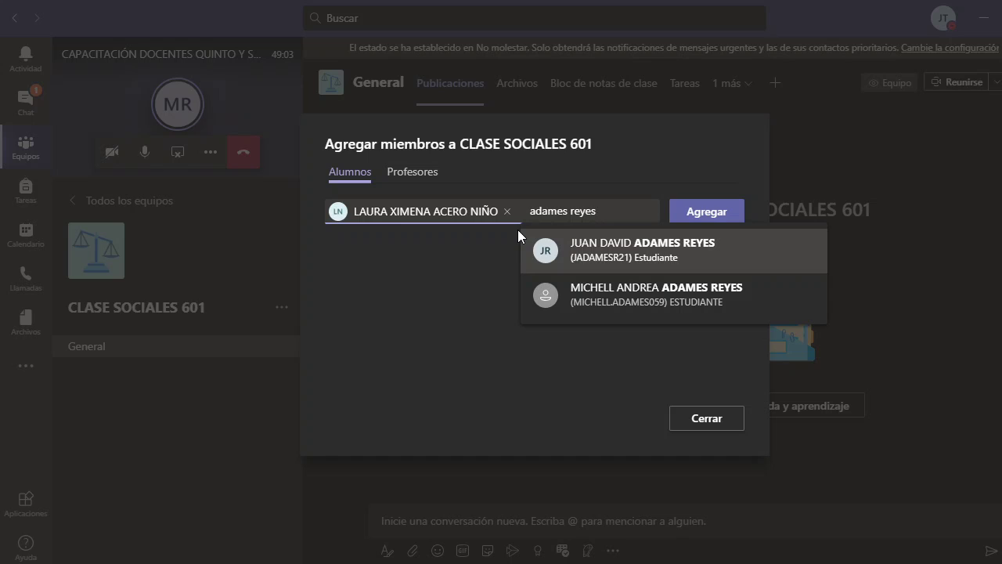
{"action": "left_click", "coordinate": [627, 260]}
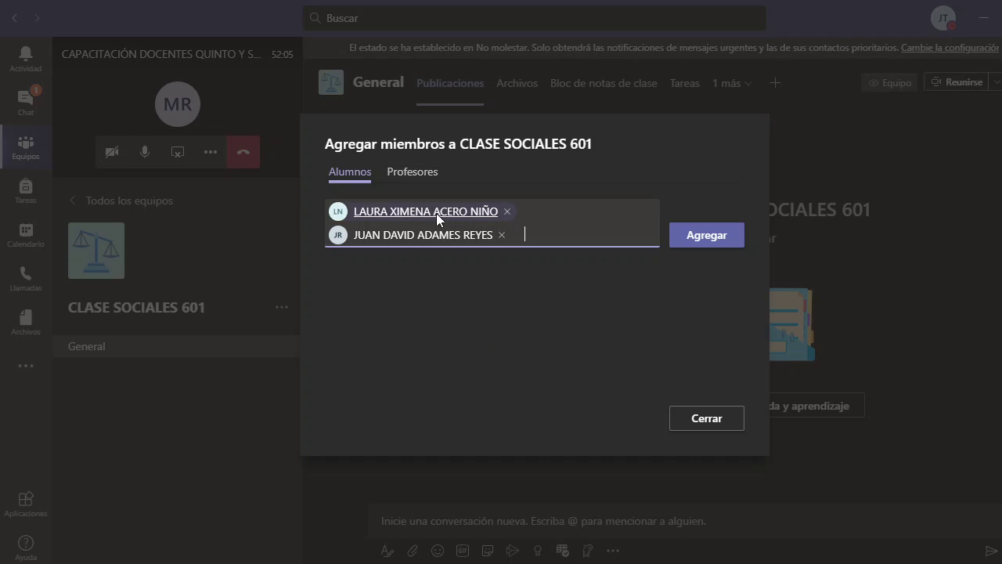
- Add both selected students to the class and close the dialog
{"action": "mouse_move", "coordinate": [436, 213]}
{"action": "left_click", "coordinate": [716, 239]}
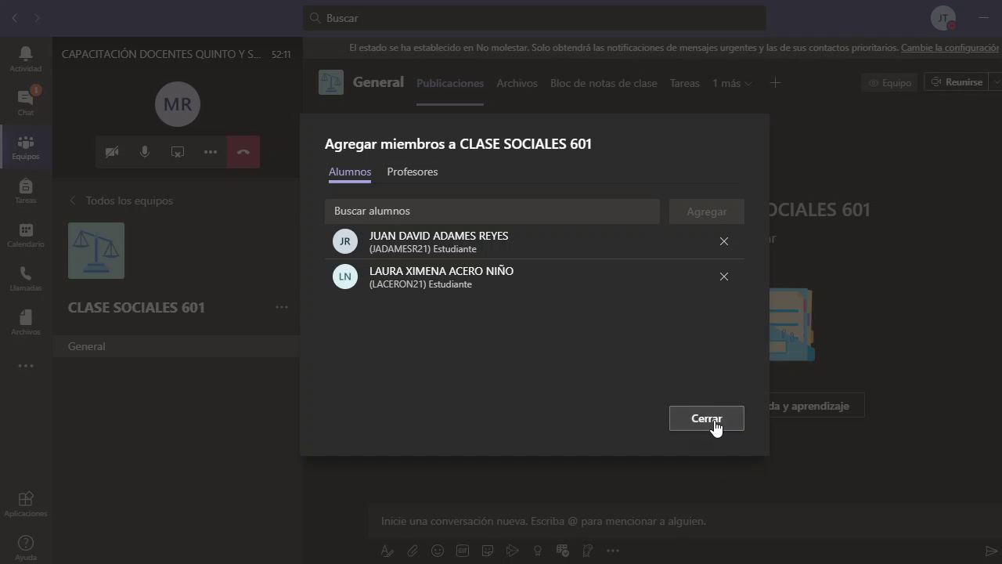
{"action": "left_click", "coordinate": [709, 419]}
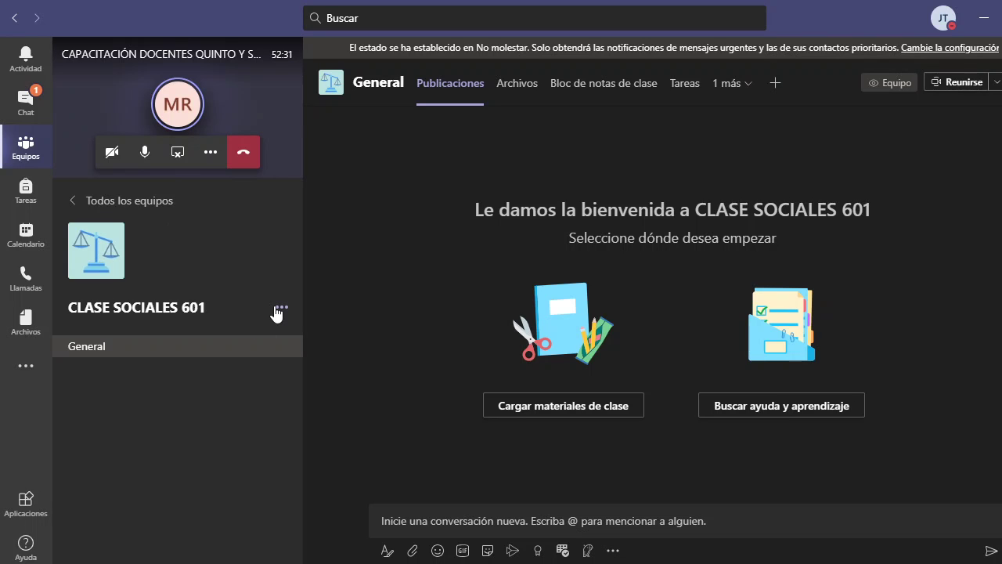
- Add one more student, found by surname search, to CLASE SOCIALES 601 and close the dialog
{"action": "left_click", "coordinate": [280, 310]}
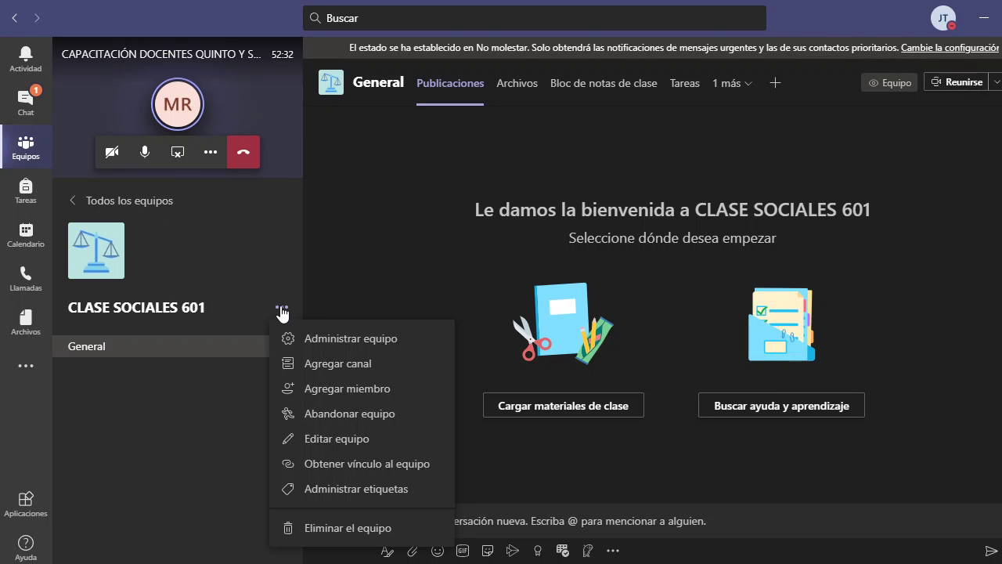
{"action": "left_click", "coordinate": [335, 389]}
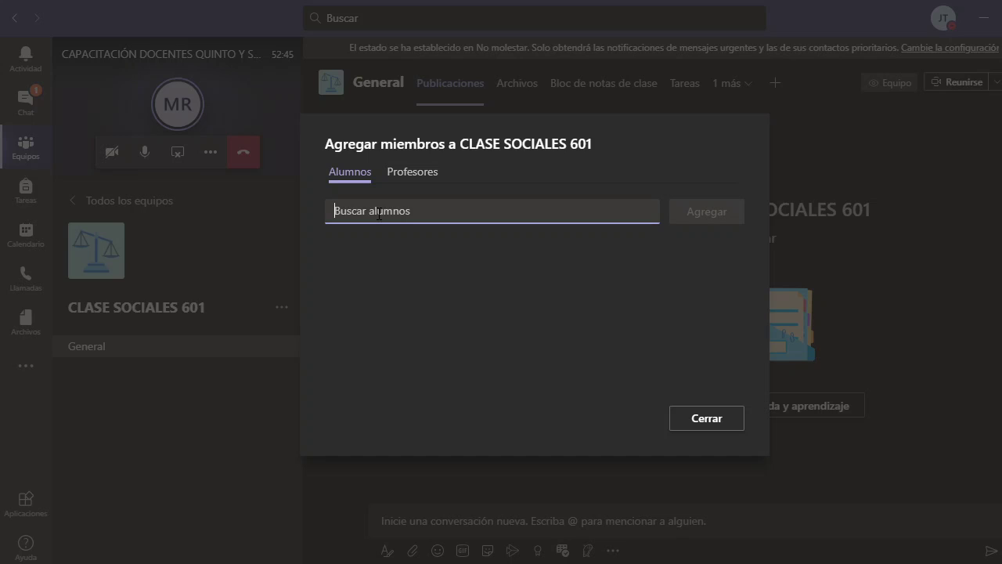
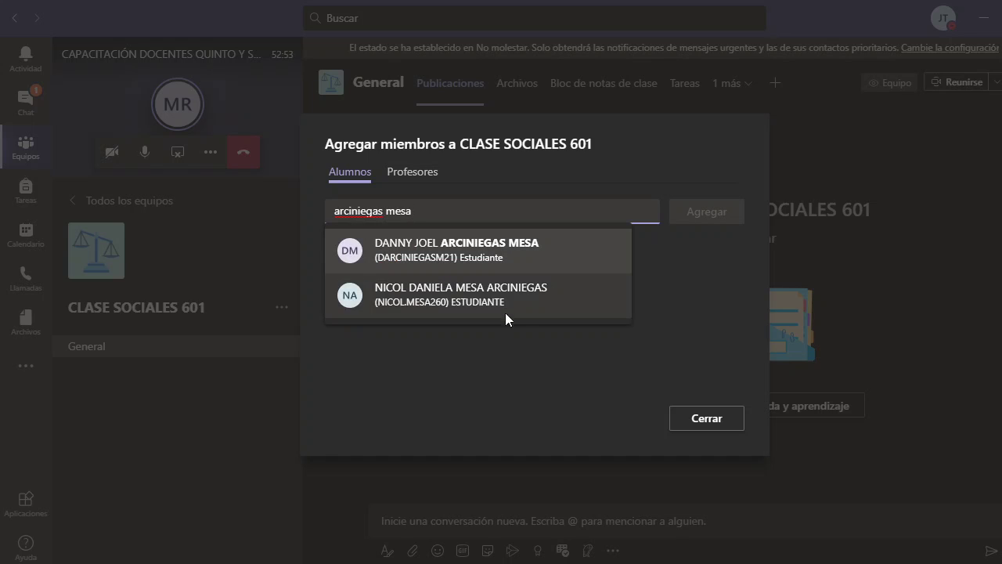
{"action": "left_click", "coordinate": [506, 258]}
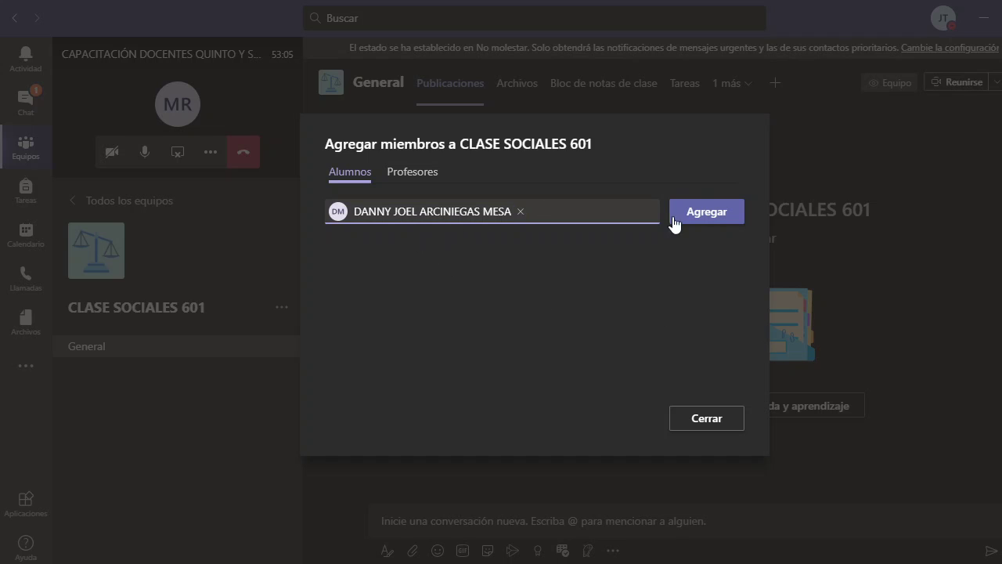
{"action": "left_click", "coordinate": [717, 223]}
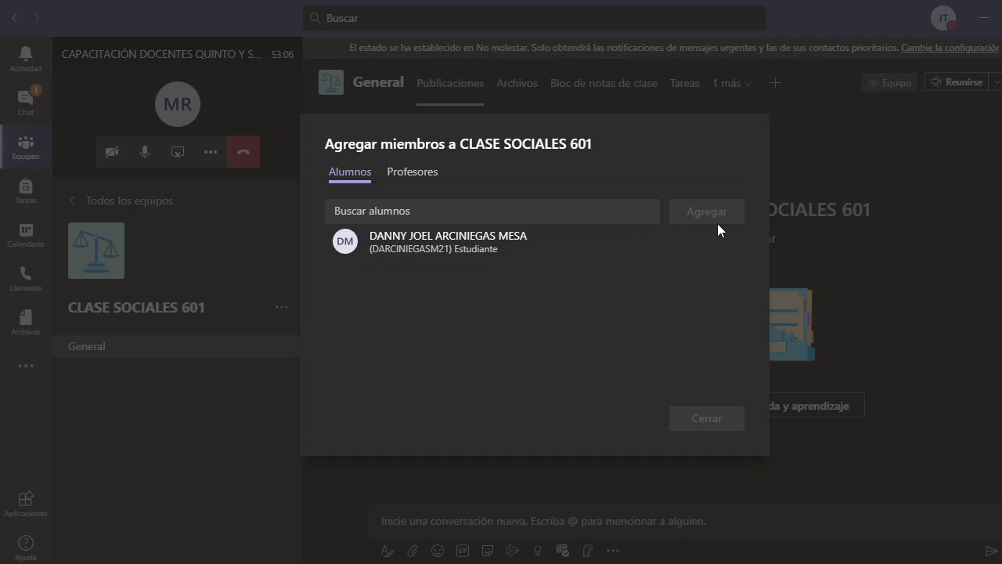
{"action": "left_click", "coordinate": [700, 420]}
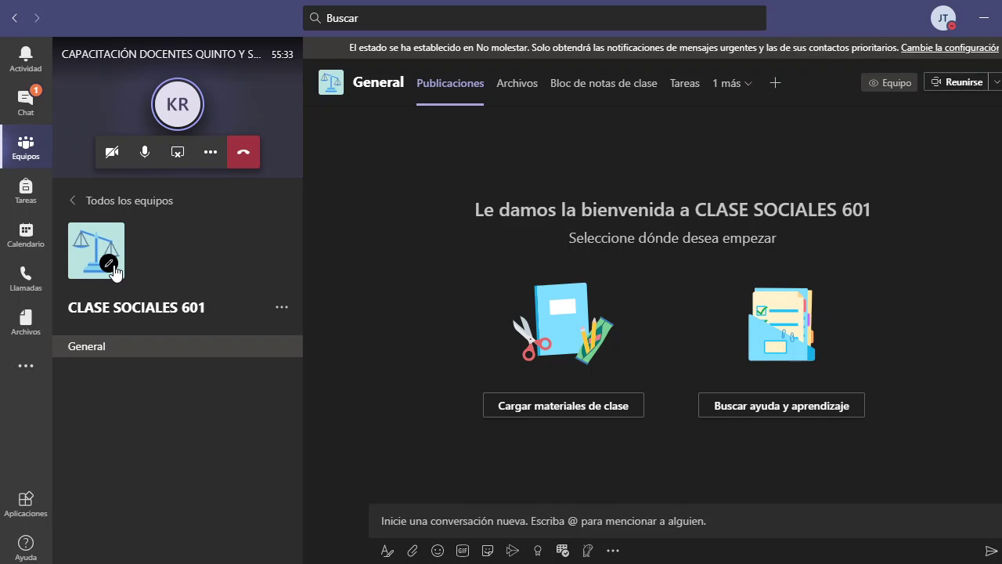
{"action": "left_click", "coordinate": [135, 204]}
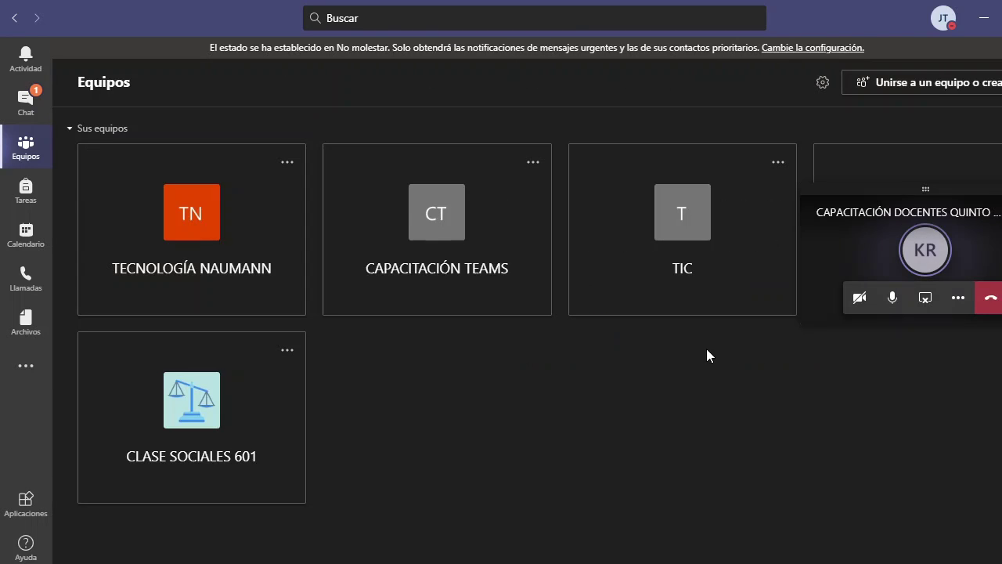
{"action": "left_click", "coordinate": [267, 423]}
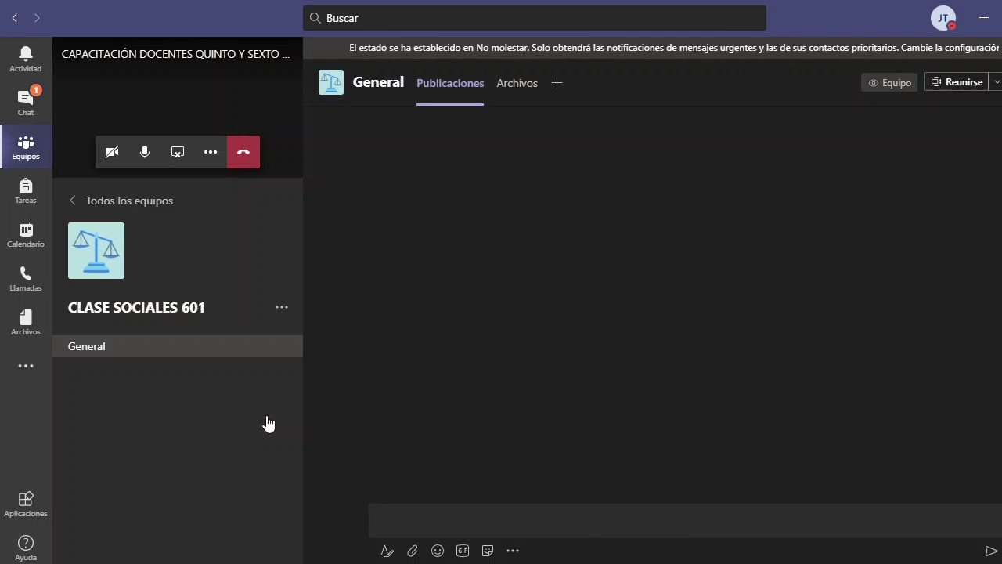
{"action": "left_click", "coordinate": [283, 309]}
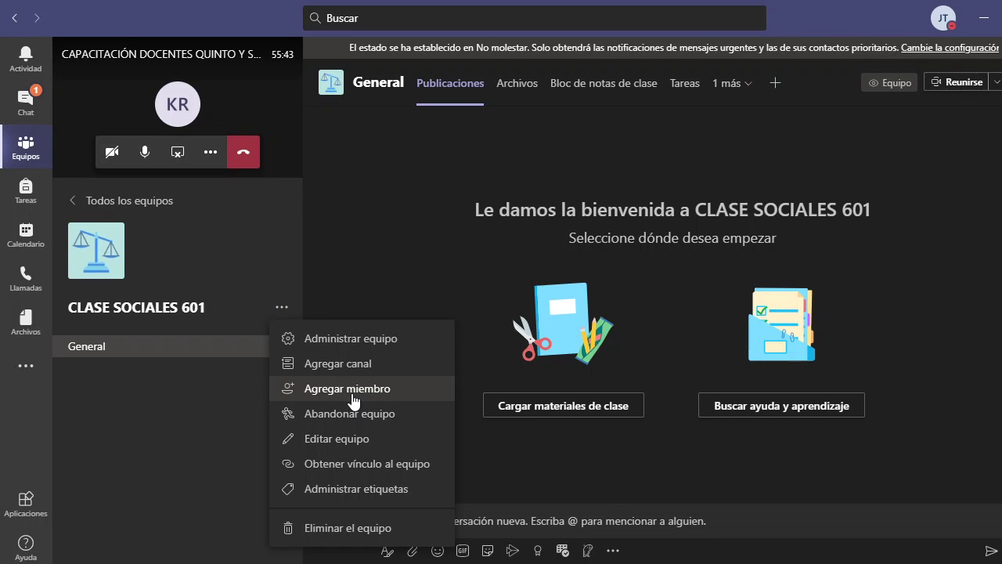
{"action": "left_click", "coordinate": [405, 294]}
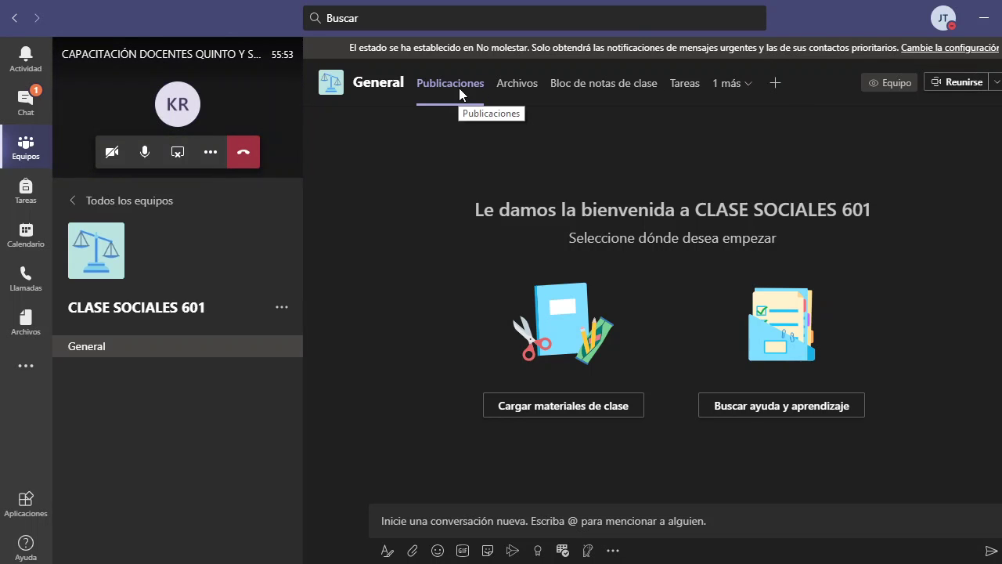
- Open the General channel's Archivos tab to show the Materiales de clase folder
{"action": "left_click", "coordinate": [717, 83]}
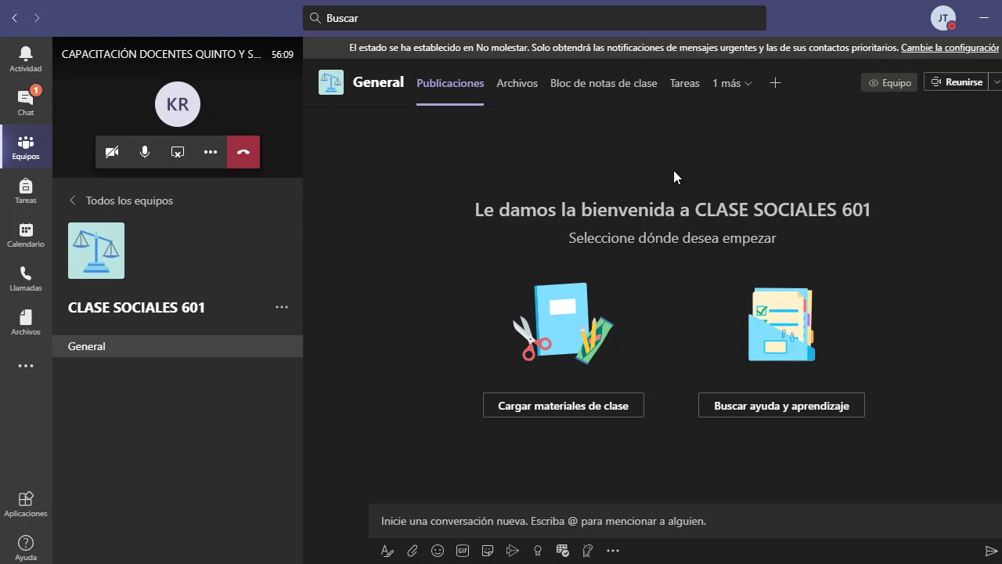
{"action": "left_click", "coordinate": [586, 409]}
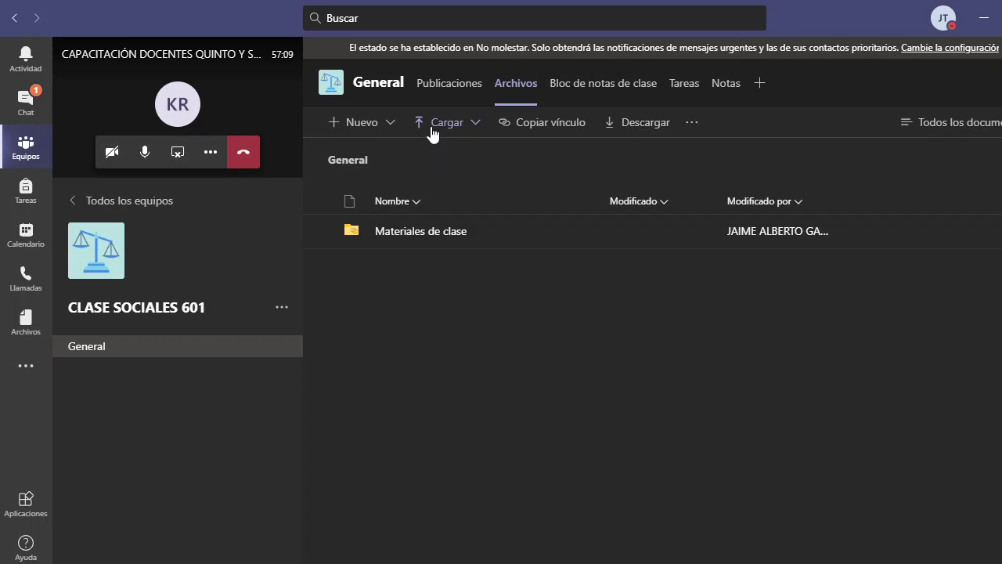
- Start a file upload through Nuevo > Cargar > Archivos, then cancel without uploading anything
{"action": "left_click", "coordinate": [391, 126]}
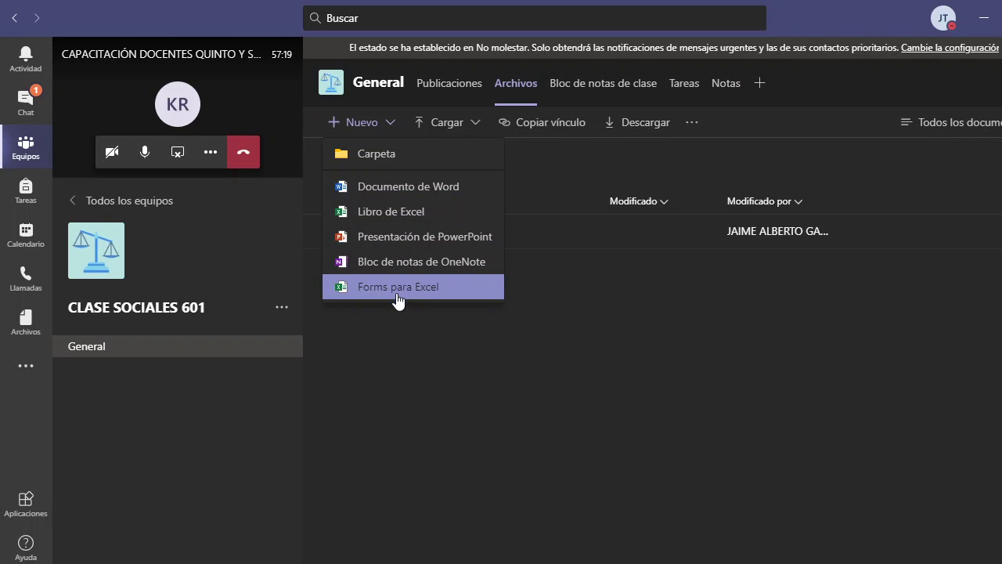
{"action": "left_click", "coordinate": [473, 129]}
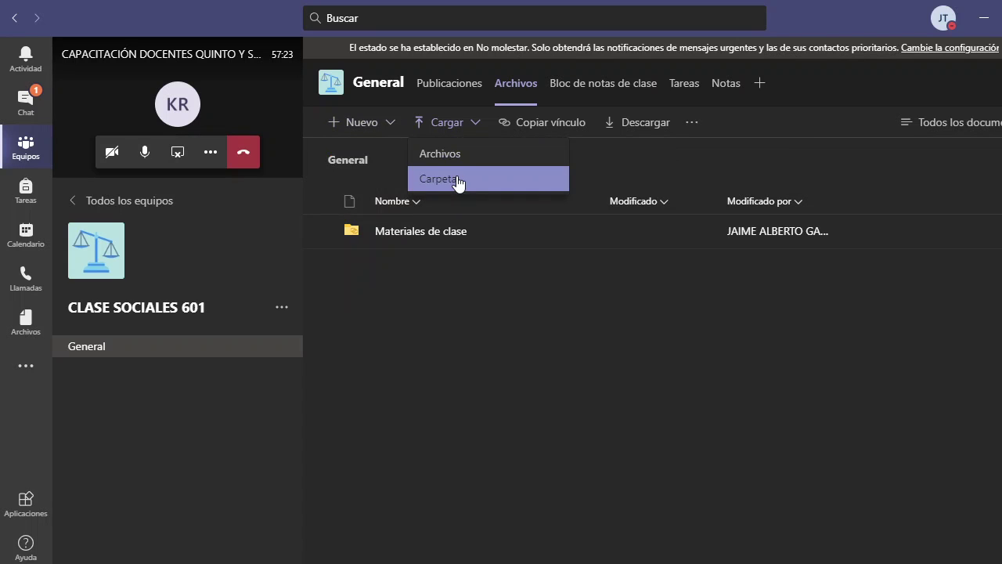
{"action": "left_click", "coordinate": [455, 161]}
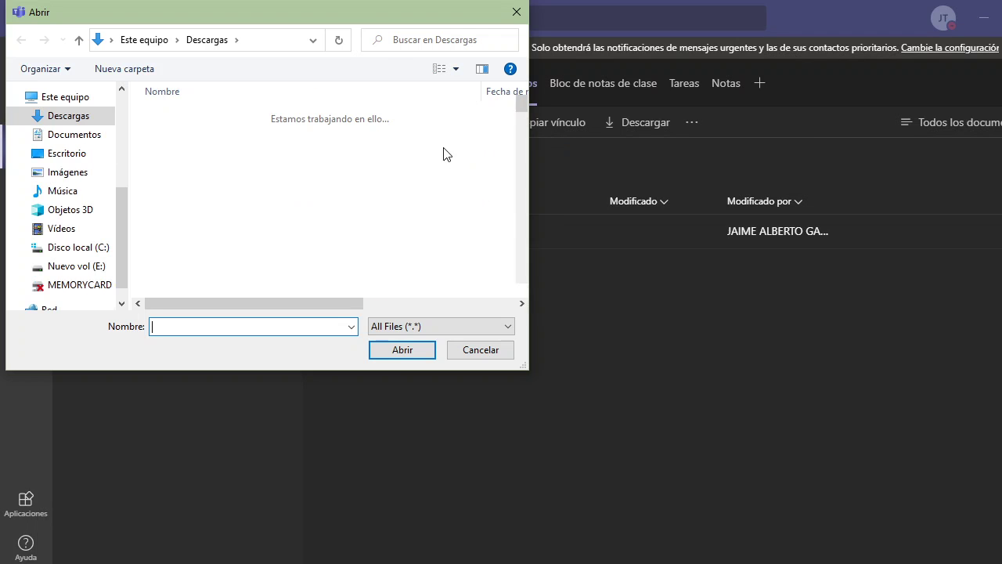
{"action": "scroll", "coordinate": [193, 195], "scroll_direction": "down", "scroll_amount": 6}
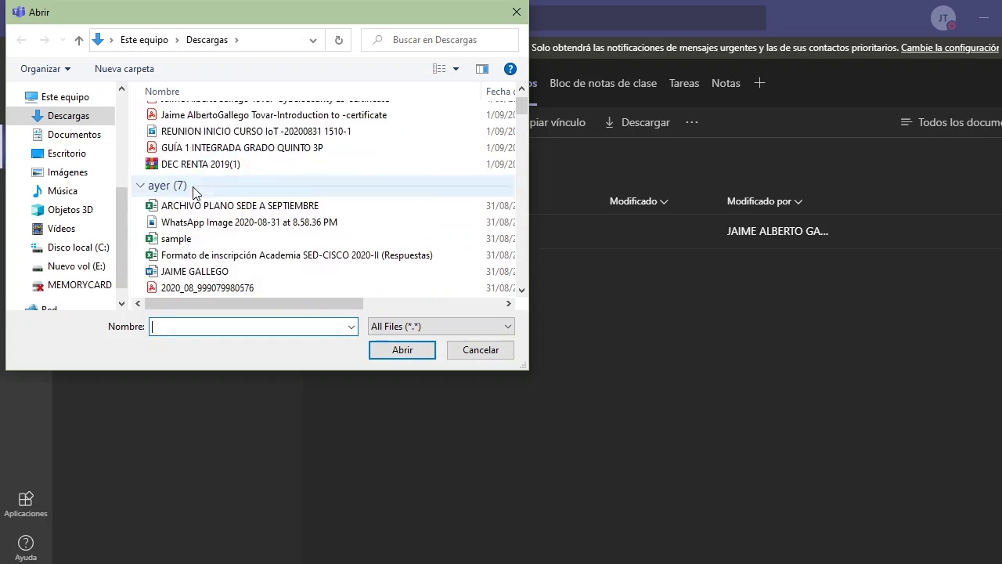
{"action": "scroll", "coordinate": [193, 194], "scroll_direction": "up", "scroll_amount": 6}
{"action": "left_click", "coordinate": [486, 351]}
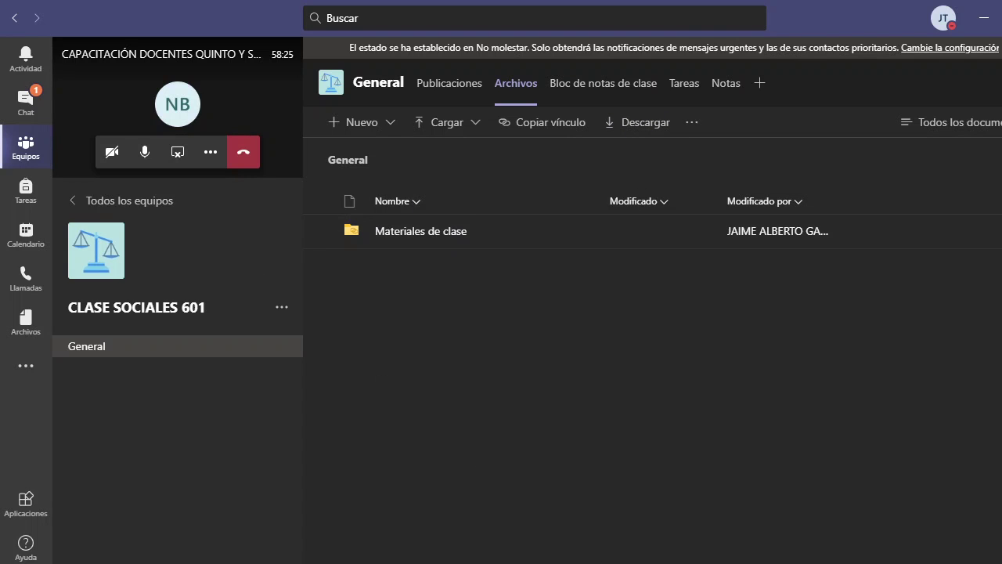
{"action": "mouse_move", "coordinate": [633, 560]}
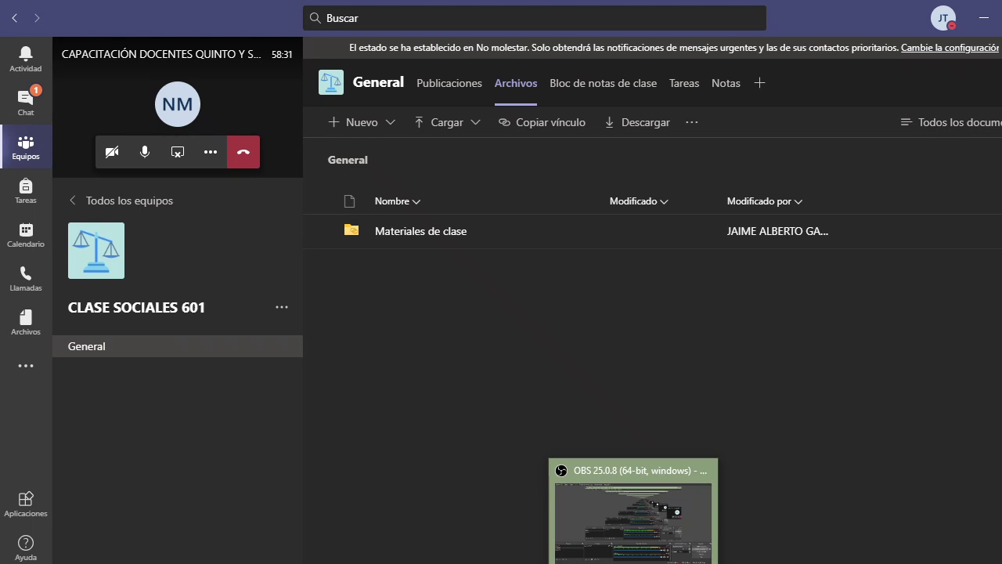
- Minimize Teams and restore the General (CLASE SOCIALES 601) window from the taskbar preview
{"action": "left_click", "coordinate": [595, 493]}
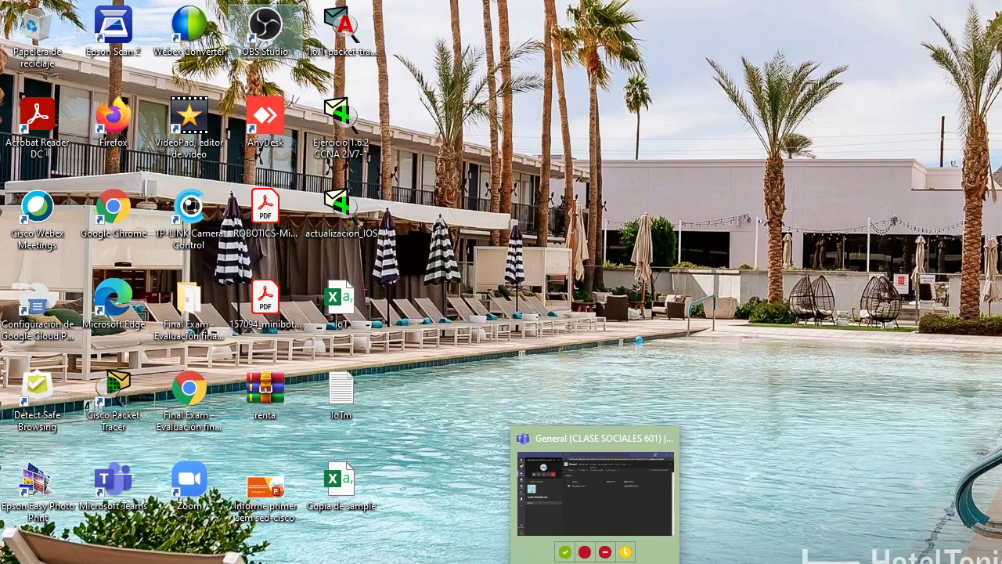
{"action": "left_click", "coordinate": [515, 489]}
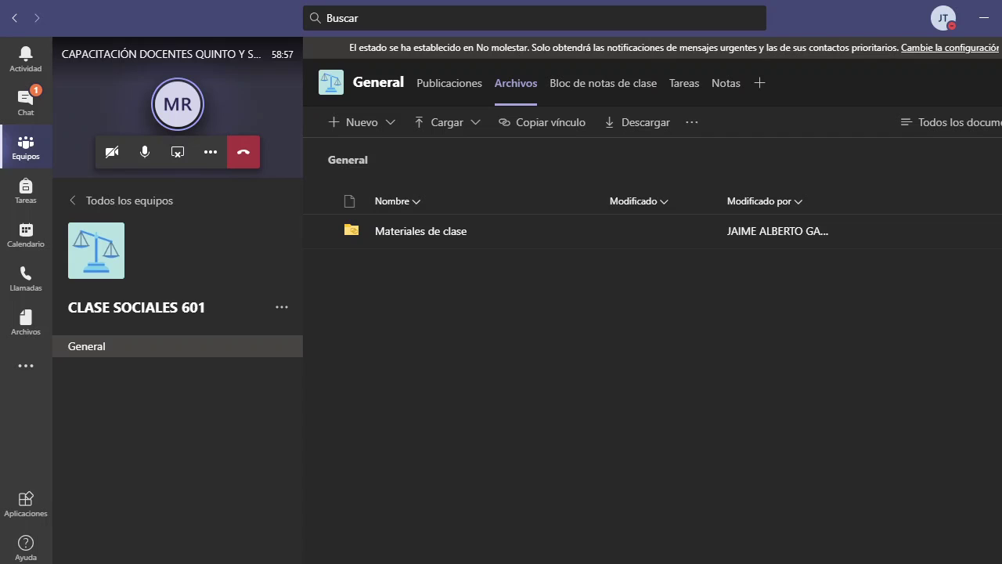
- Start a new quiz assignment from Tareas via Empezar > Crear > Cuestionario
{"action": "mouse_move", "coordinate": [634, 562]}
{"action": "left_click", "coordinate": [693, 92]}
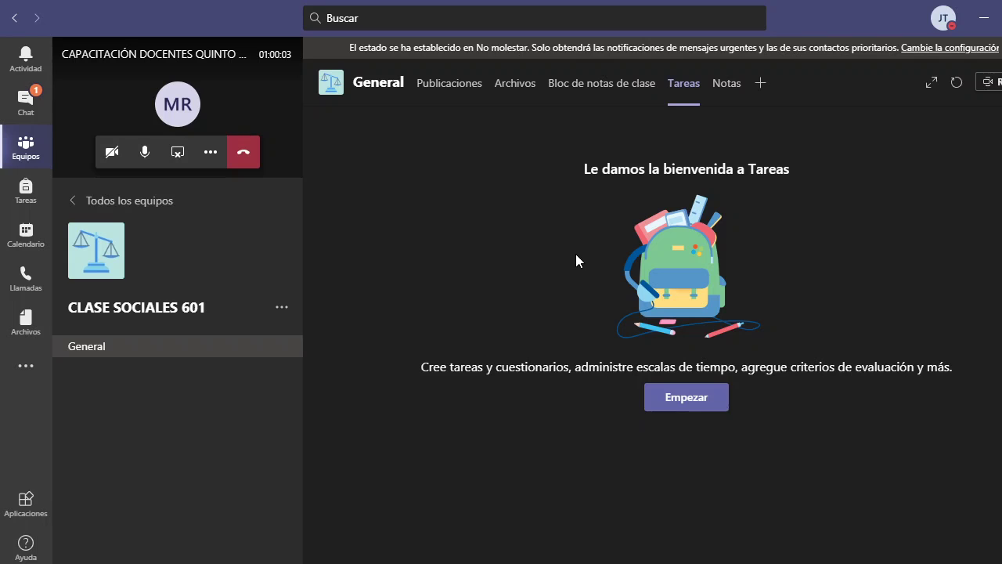
{"action": "left_click", "coordinate": [679, 401]}
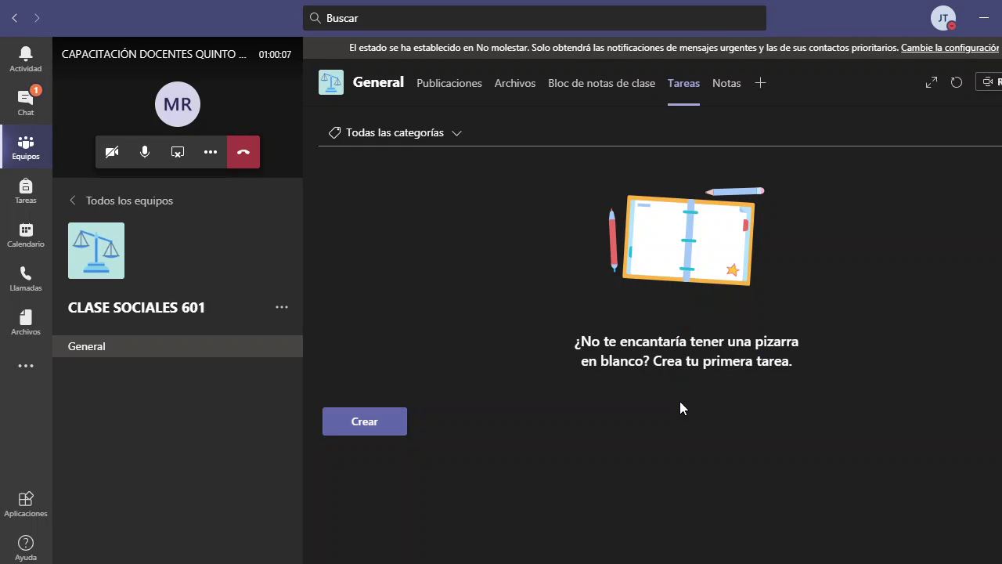
{"action": "left_click", "coordinate": [370, 424]}
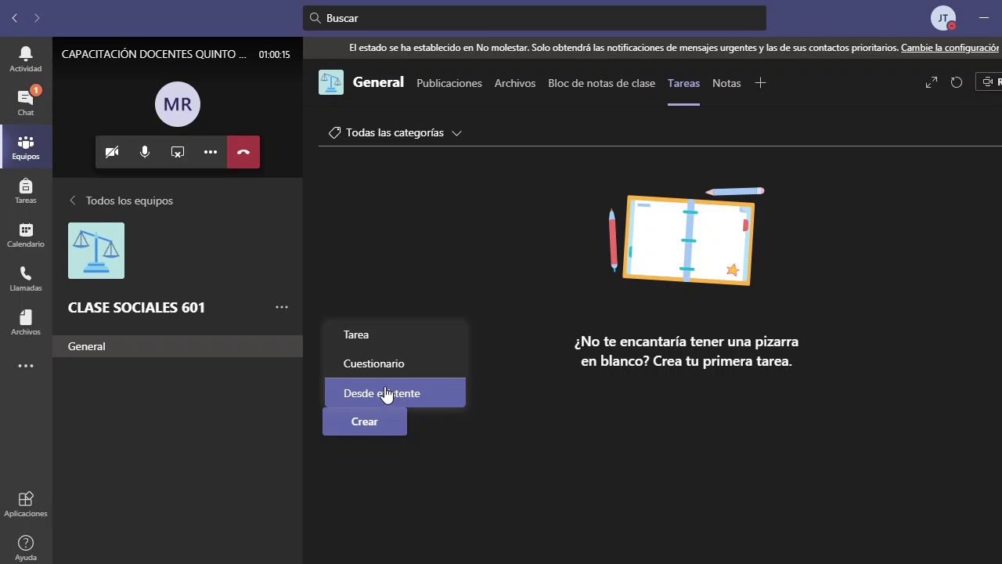
{"action": "left_click", "coordinate": [390, 360]}
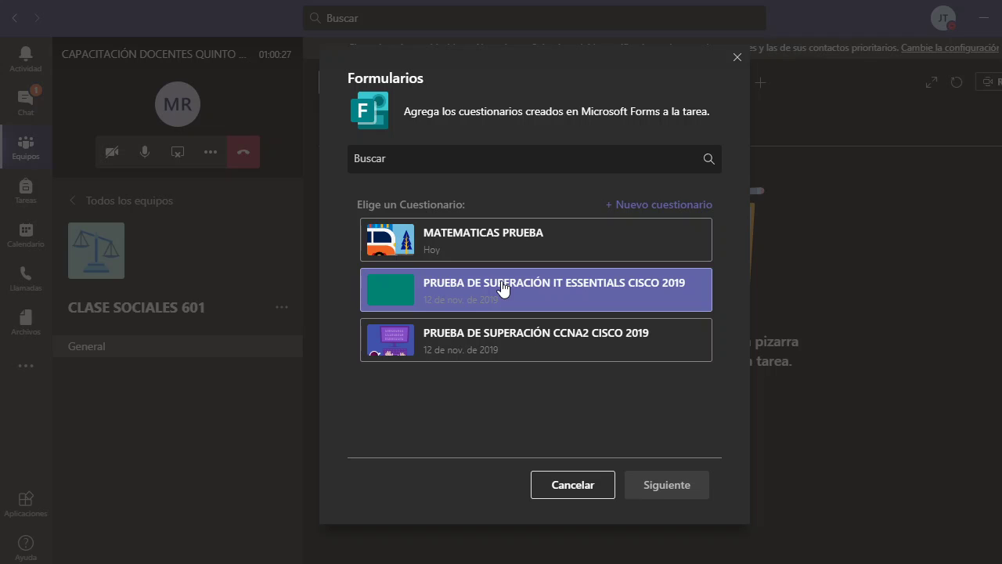
- Search the available Forms quizzes for 'SOCIALES QUIZ', which finds none
{"action": "left_click", "coordinate": [371, 155]}
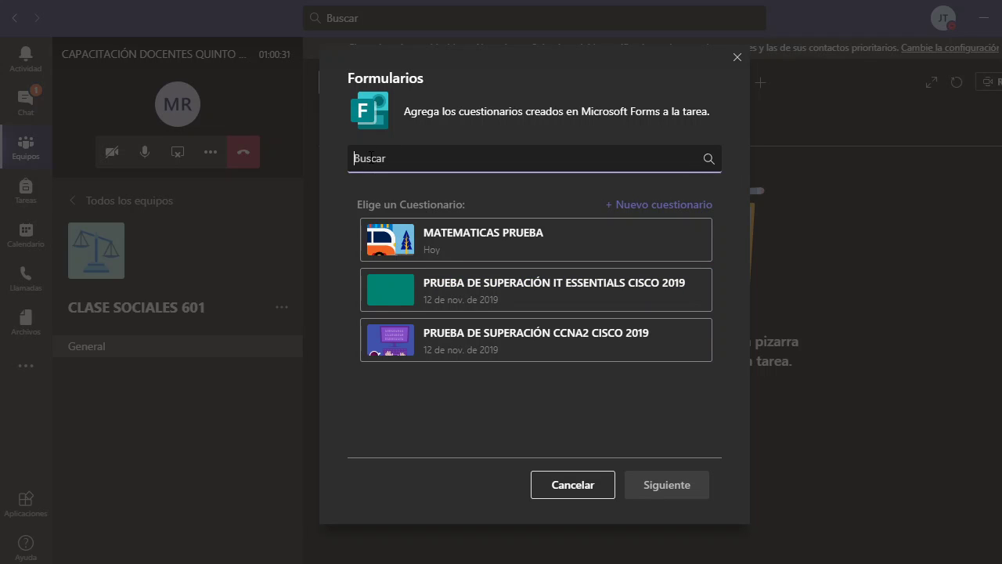
{"action": "type", "text": "SOCILES"}
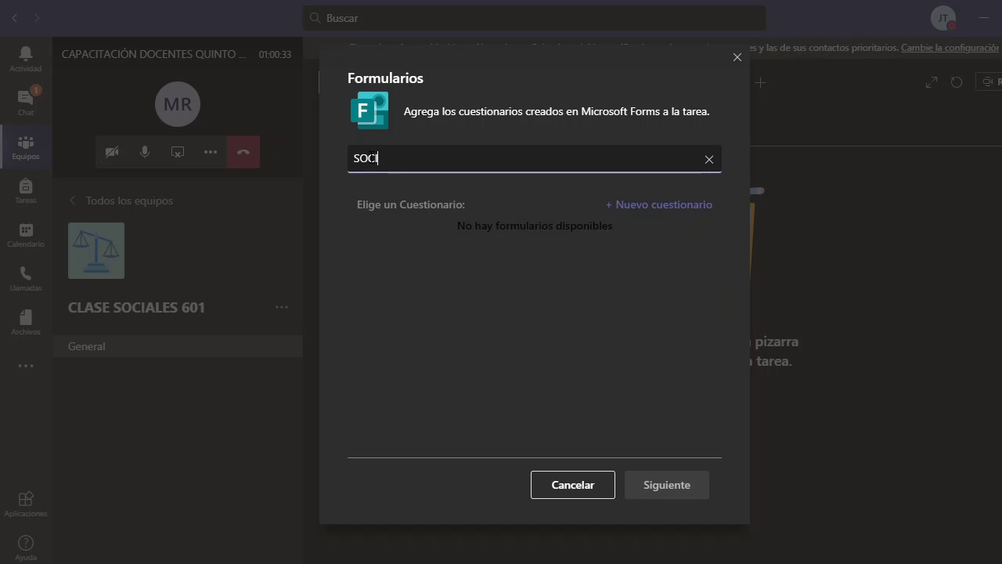
{"action": "key", "text": "BackSpace"}
{"action": "key", "text": "BackSpace"}
{"action": "key", "text": "BackSpace"}
{"action": "key", "text": "BackSpace"}
{"action": "type", "text": "ALES QUIZ"}
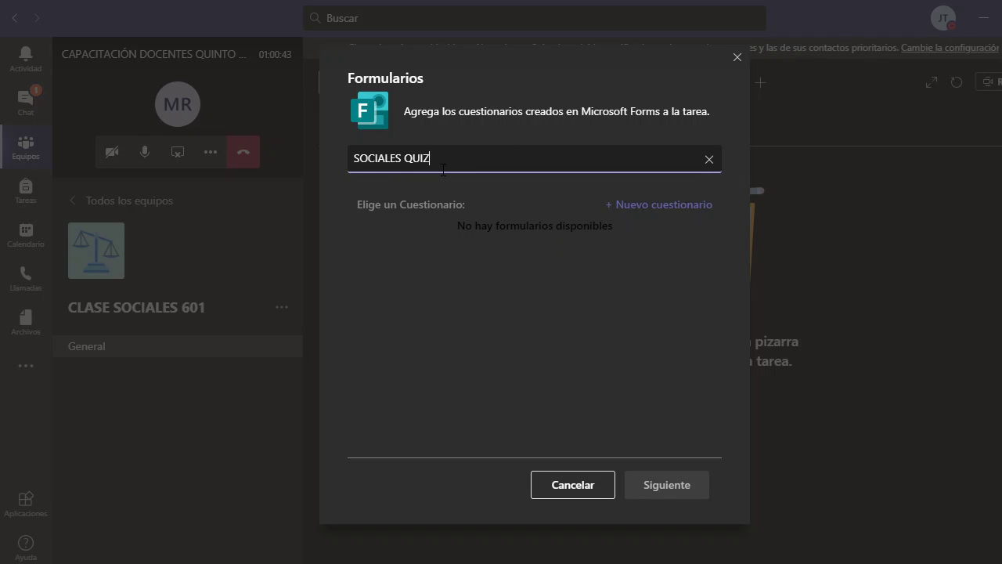
- Create a new Forms quiz, sign in with the account password, and decline staying signed in
{"action": "left_click", "coordinate": [662, 206]}
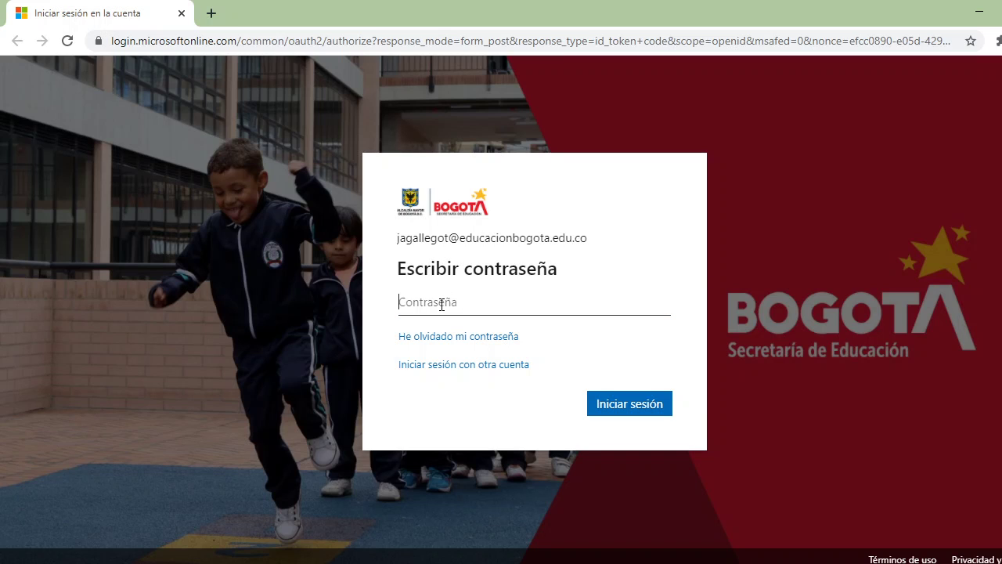
{"action": "type", "text": "••••"}
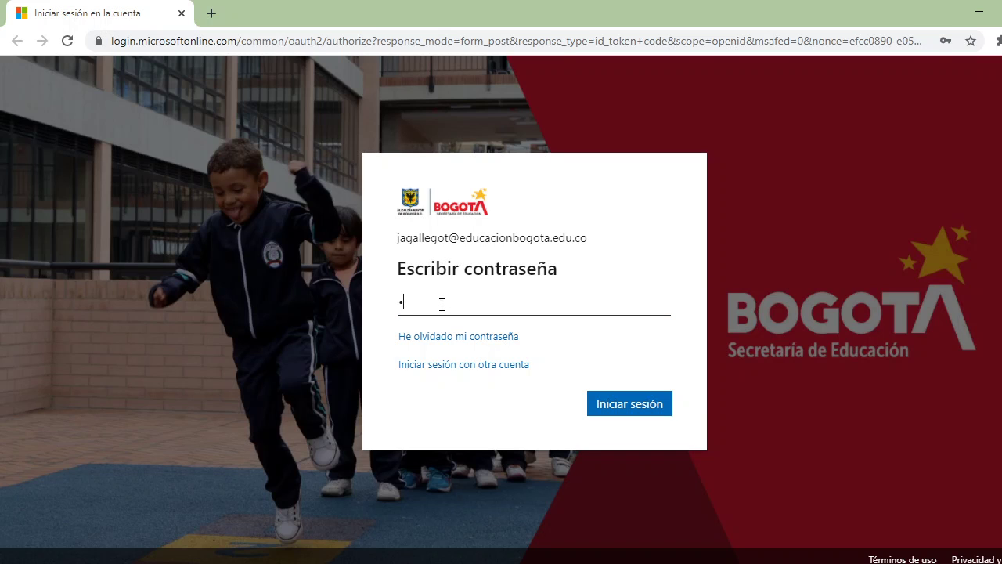
{"action": "type", "text": "•••••"}
{"action": "key", "text": "Return"}
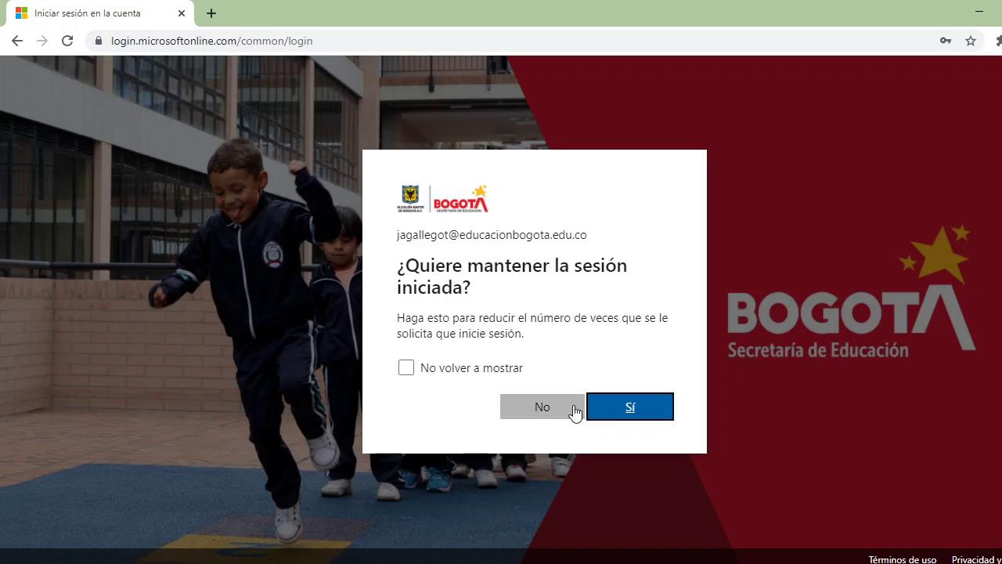
{"action": "left_click", "coordinate": [571, 406]}
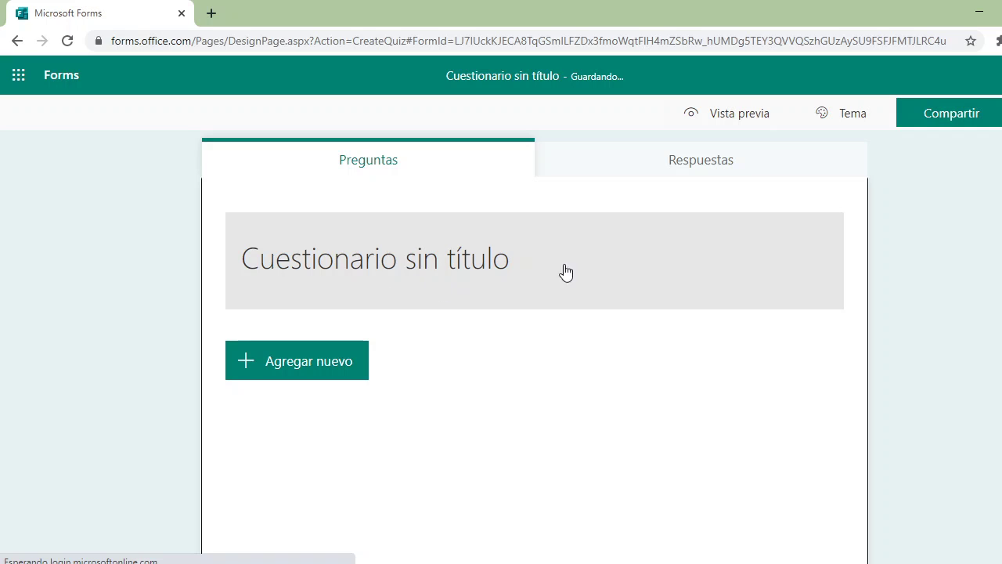
- Title the quiz 'CAPITALES DE AMERICA' with description 'prueba' and show the question types
{"action": "left_click", "coordinate": [467, 264]}
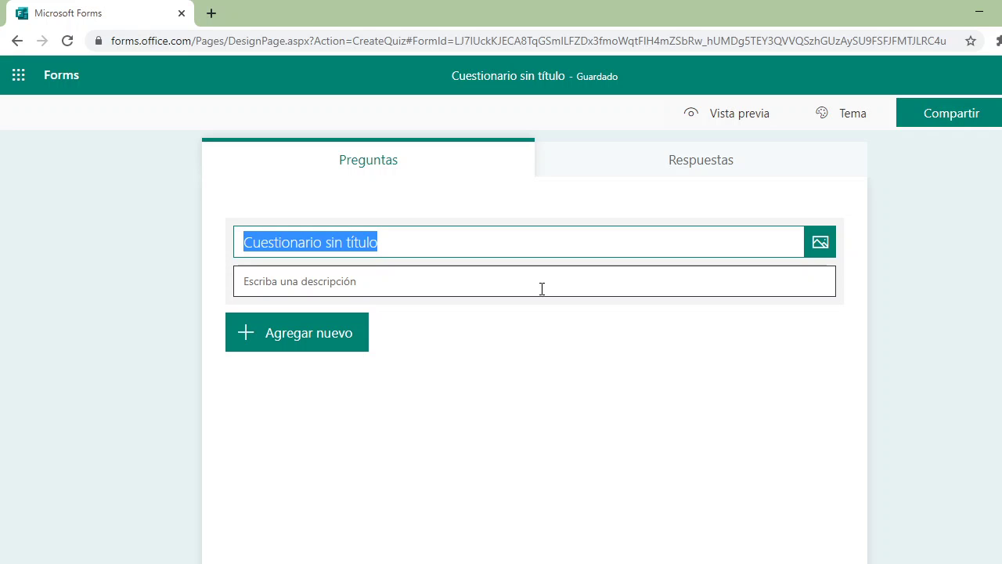
{"action": "type", "text": "capi"}
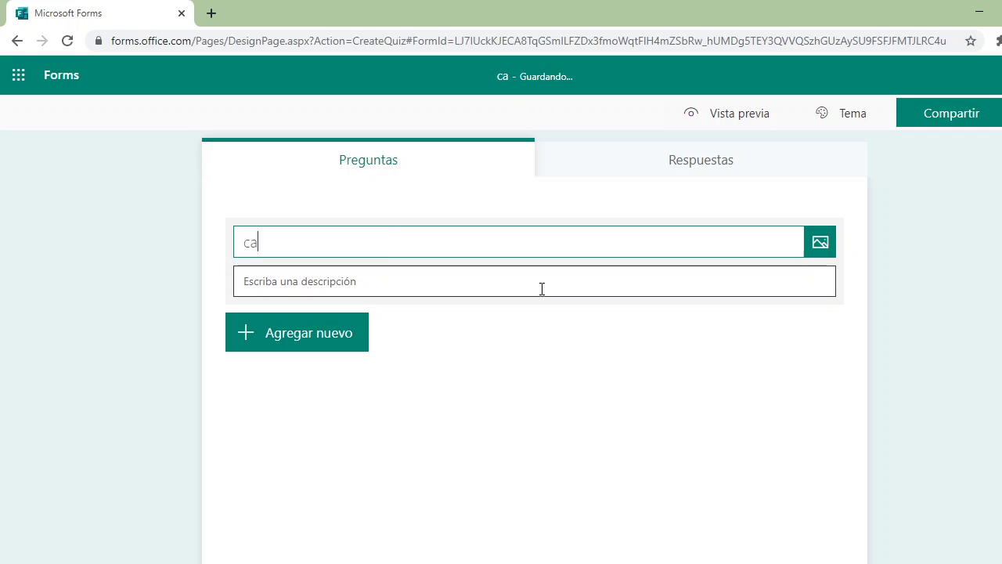
{"action": "key", "text": "BackSpace"}
{"action": "key", "text": "BackSpace"}
{"action": "key", "text": "BackSpace"}
{"action": "key", "text": "BackSpace"}
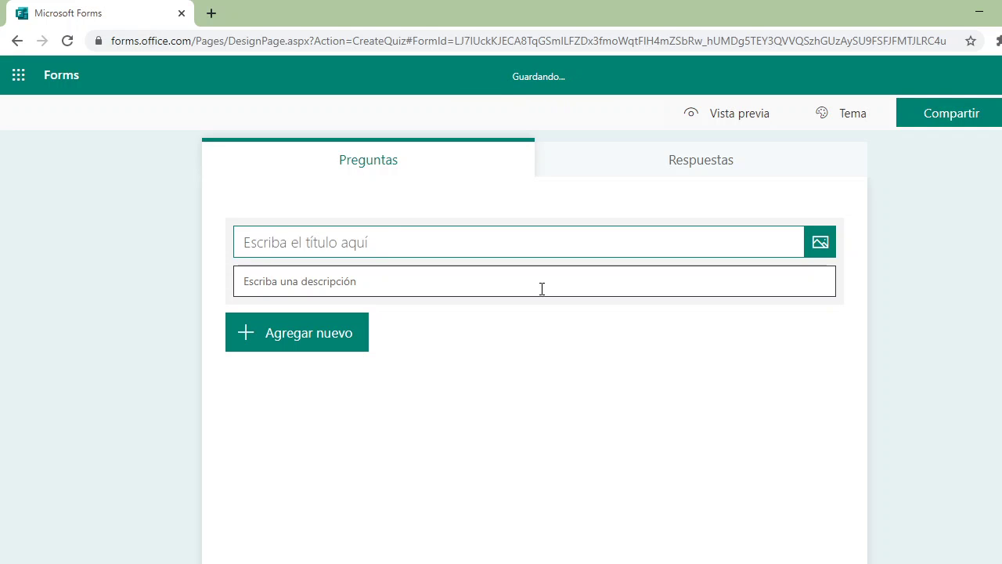
{"action": "type", "text": "CAPITALES "}
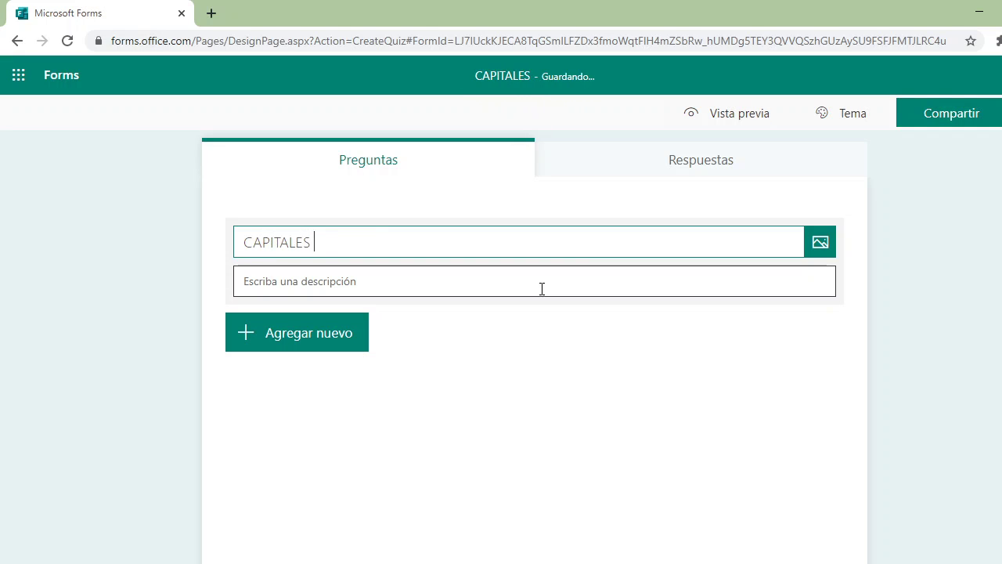
{"action": "type", "text": "DE AMERICA"}
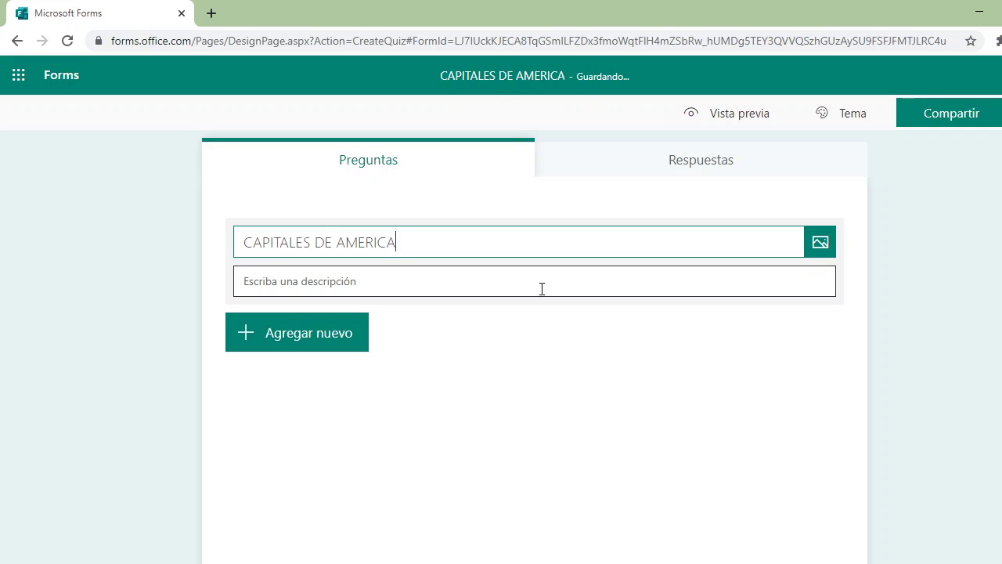
{"action": "left_click", "coordinate": [330, 286]}
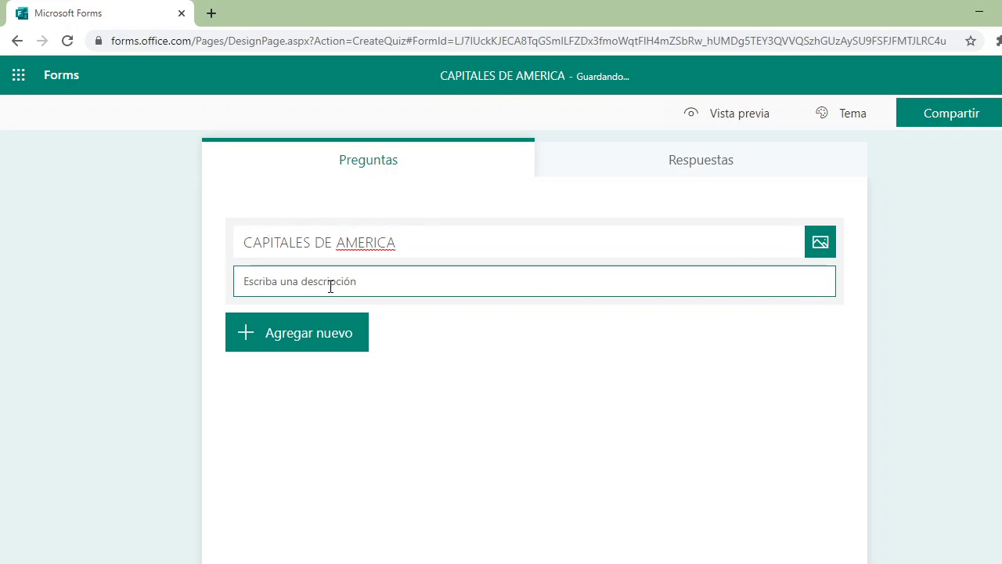
{"action": "type", "text": "prueba"}
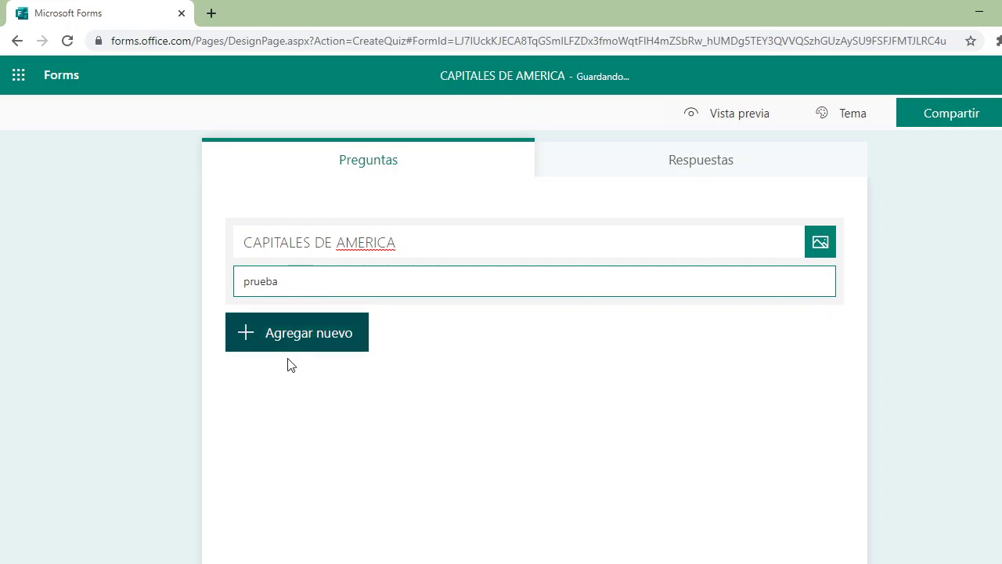
{"action": "left_click", "coordinate": [292, 342]}
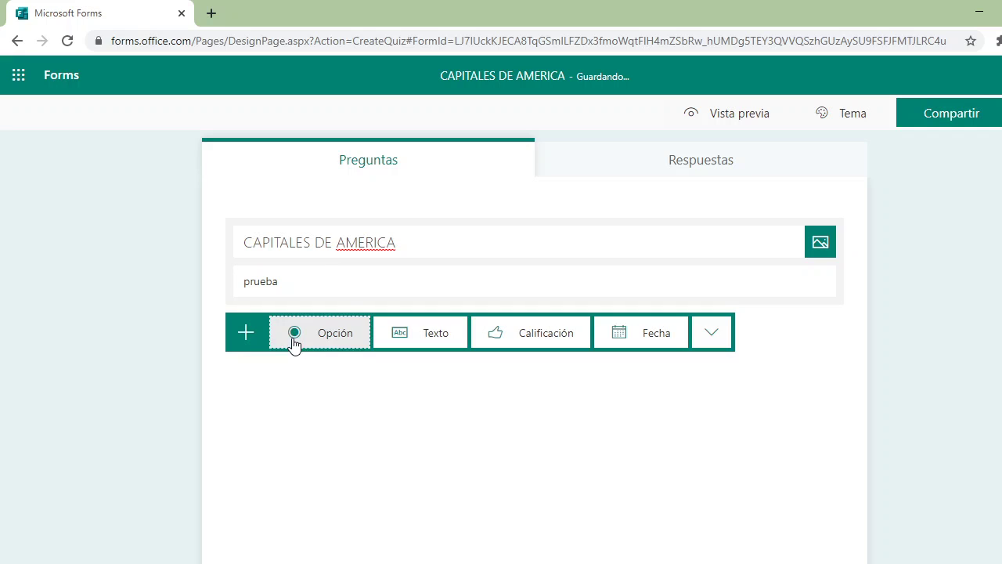
- Add a multiple-choice question 'LA CAPITAL DE LA REPÚBLICA DE BOLIVIA ES:', accenting REPÚBLICA
{"action": "left_click", "coordinate": [319, 335]}
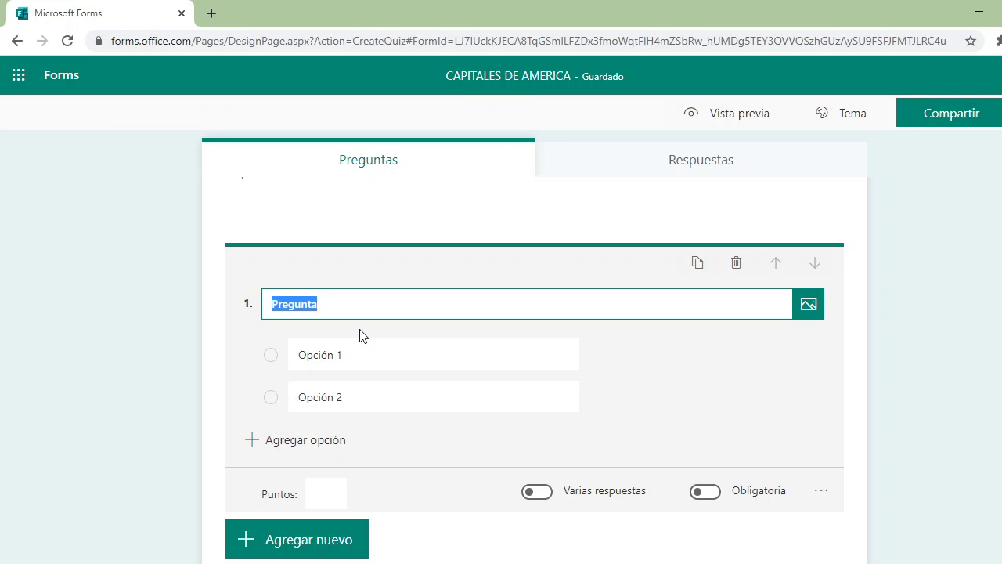
{"action": "type", "text": "LA CAPITA"}
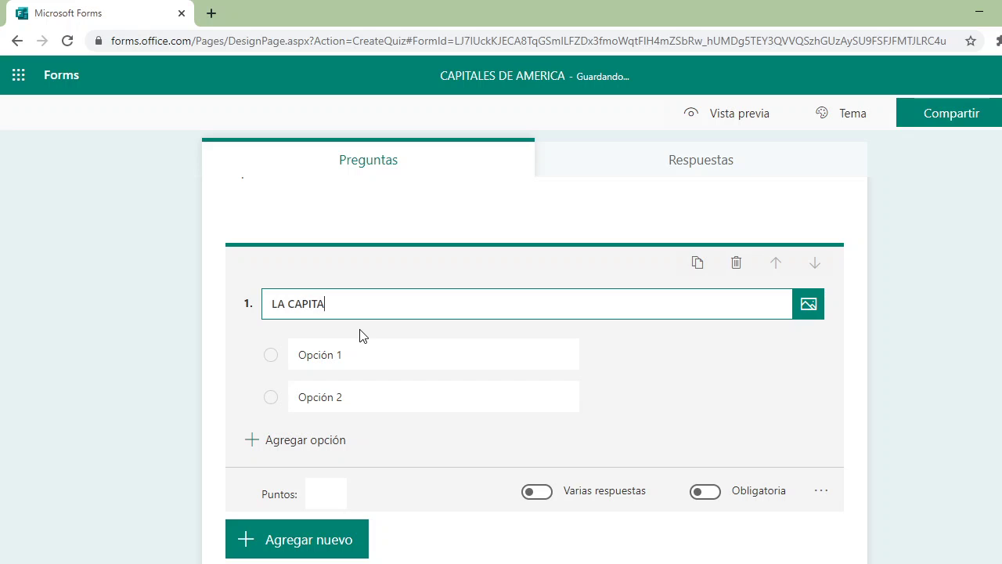
{"action": "type", "text": "L DE LA REPUBLI"}
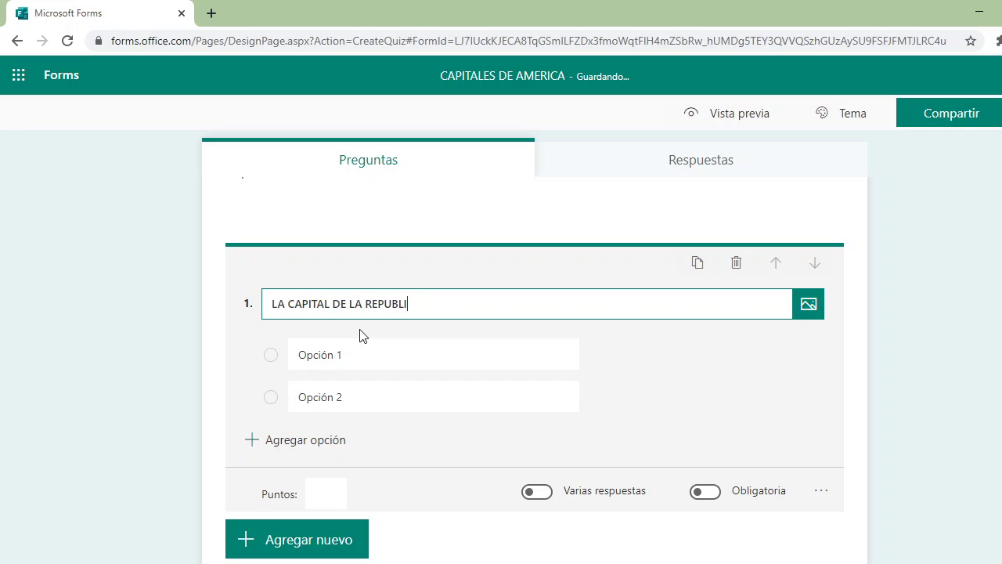
{"action": "type", "text": "CA DE BOLIV"}
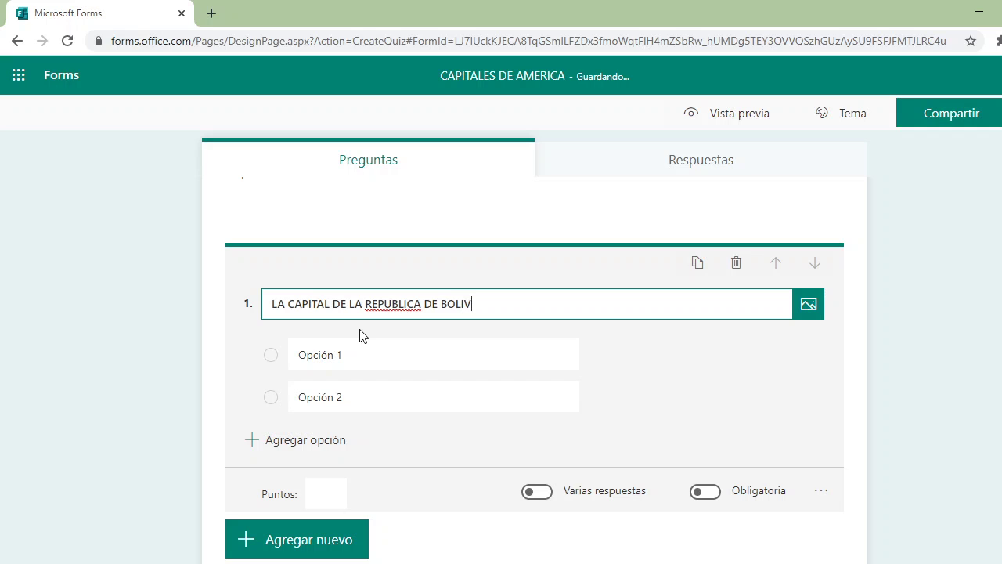
{"action": "type", "text": "IA ES:"}
{"action": "right_click", "coordinate": [382, 311]}
{"action": "left_click", "coordinate": [415, 316]}
- Fill in answer options LA PAZ, LIMA, BUENOS AIRES and BOGOTA
{"action": "left_click", "coordinate": [317, 357]}
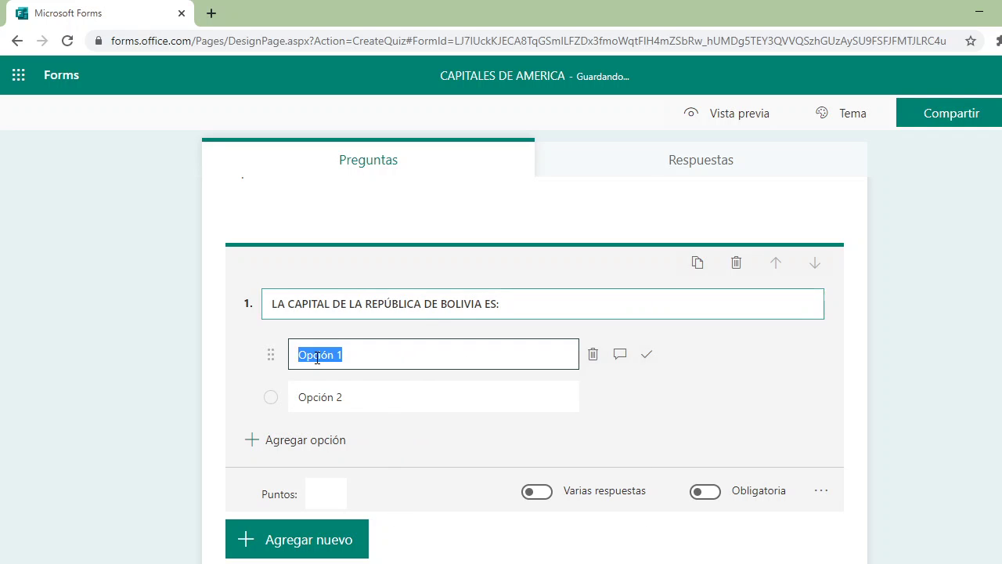
{"action": "type", "text": "LA PAZ"}
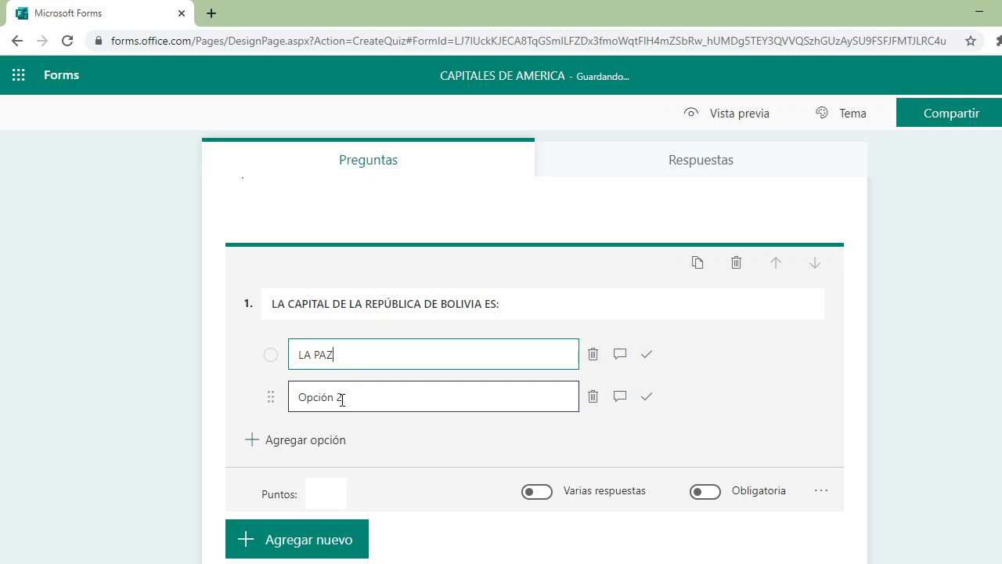
{"action": "left_click", "coordinate": [342, 399]}
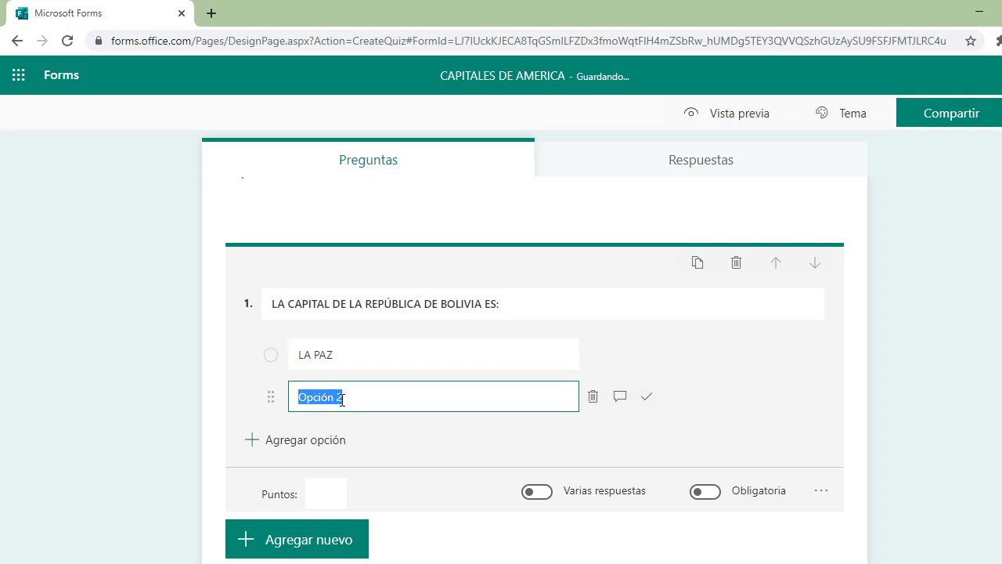
{"action": "type", "text": "LIMA"}
{"action": "left_click", "coordinate": [336, 442]}
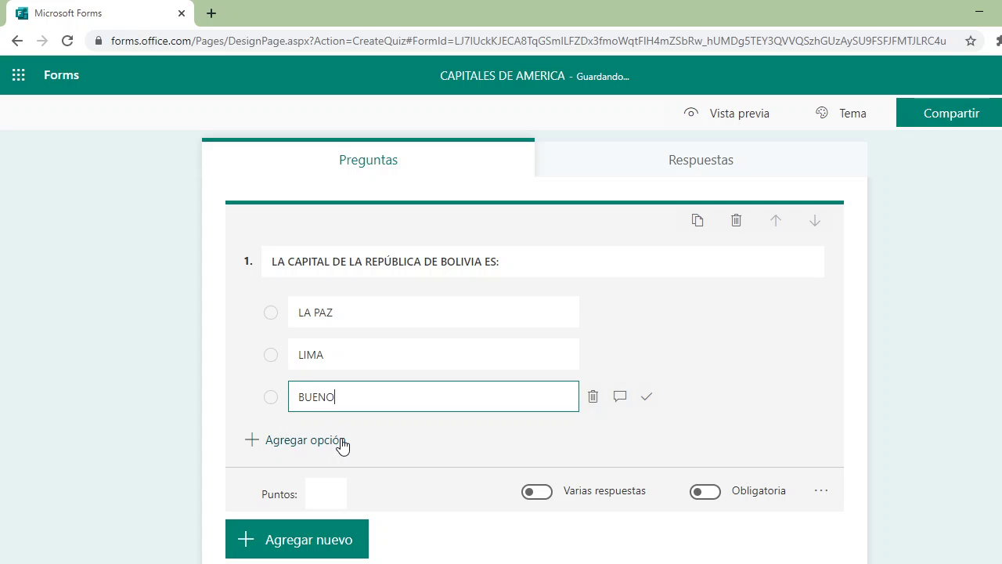
{"action": "left_click", "coordinate": [342, 440]}
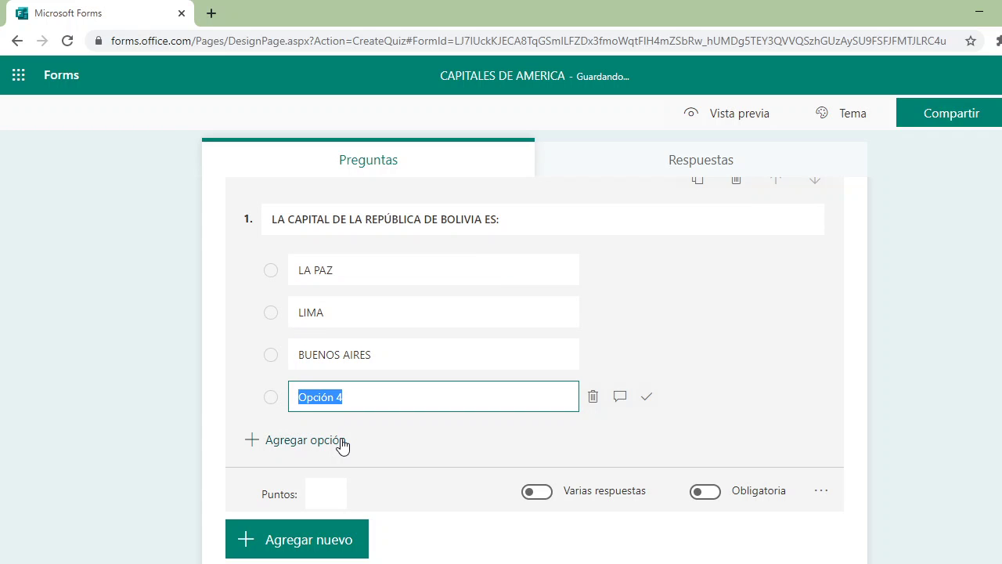
{"action": "type", "text": "BOGOTA"}
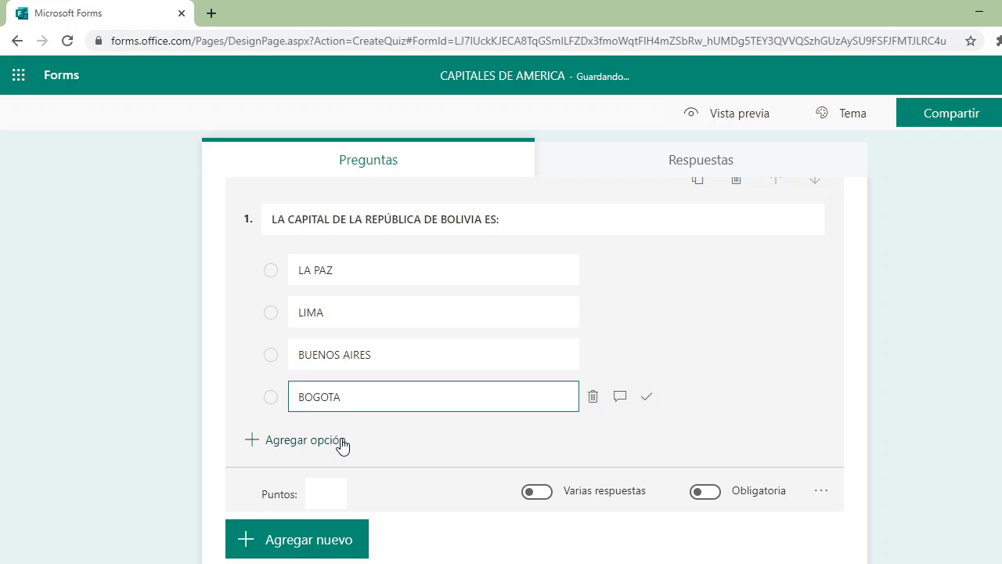
{"action": "right_click", "coordinate": [330, 397]}
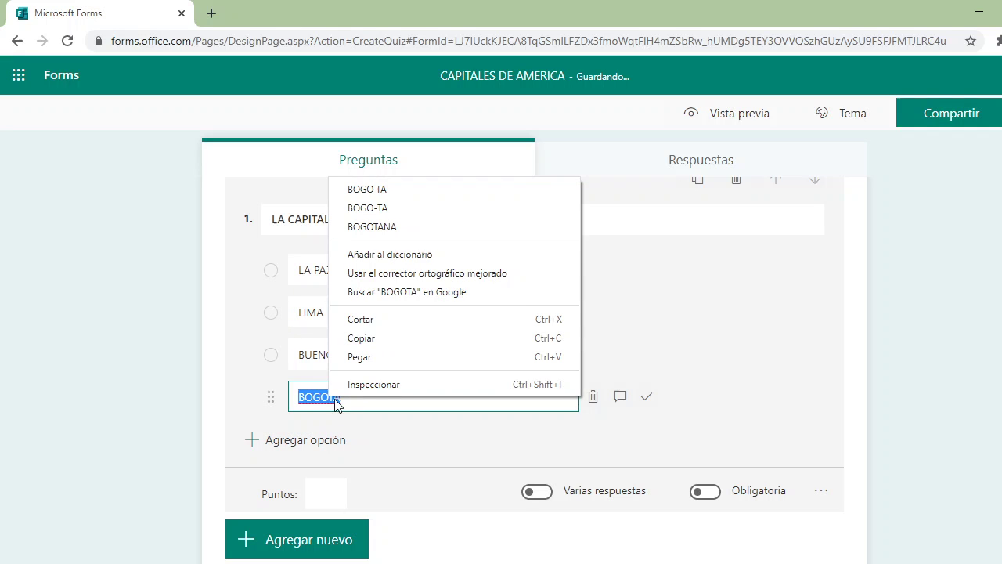
{"action": "left_click", "coordinate": [779, 296]}
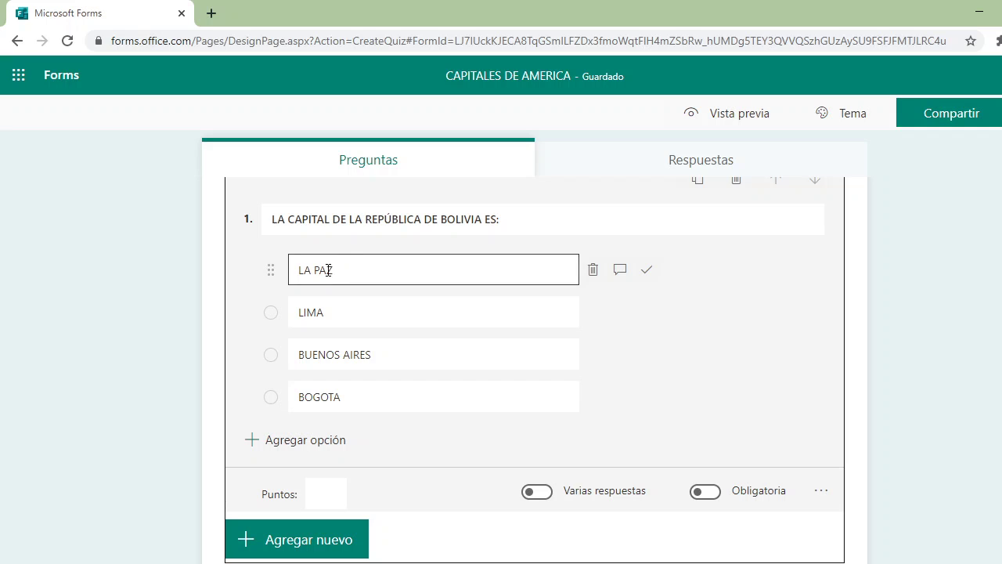
- Mark LA PAZ as correct, give question 1 25 points, and make it required
{"action": "left_click", "coordinate": [647, 272]}
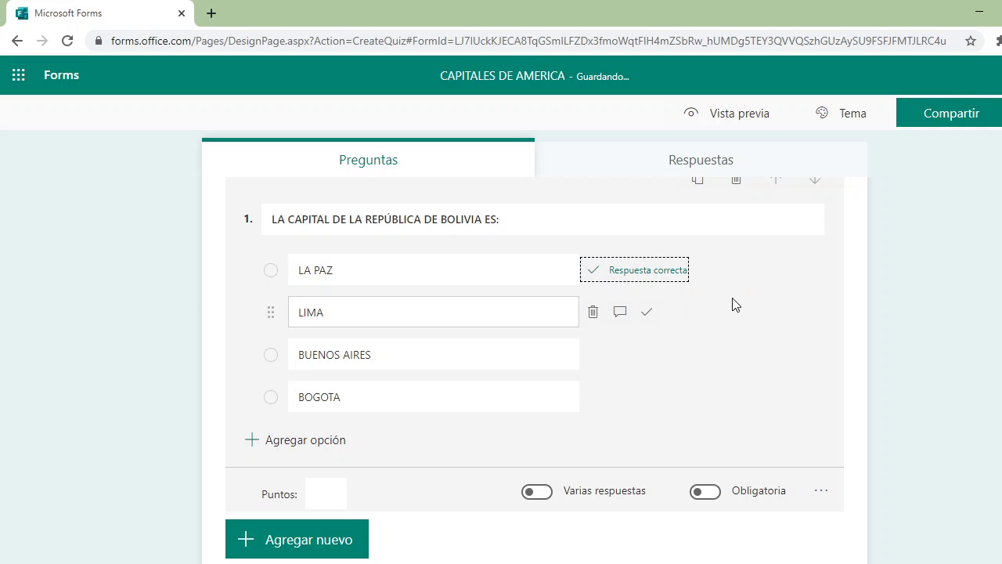
{"action": "scroll", "coordinate": [736, 305], "scroll_direction": "down", "scroll_amount": 1}
{"action": "left_click", "coordinate": [318, 416]}
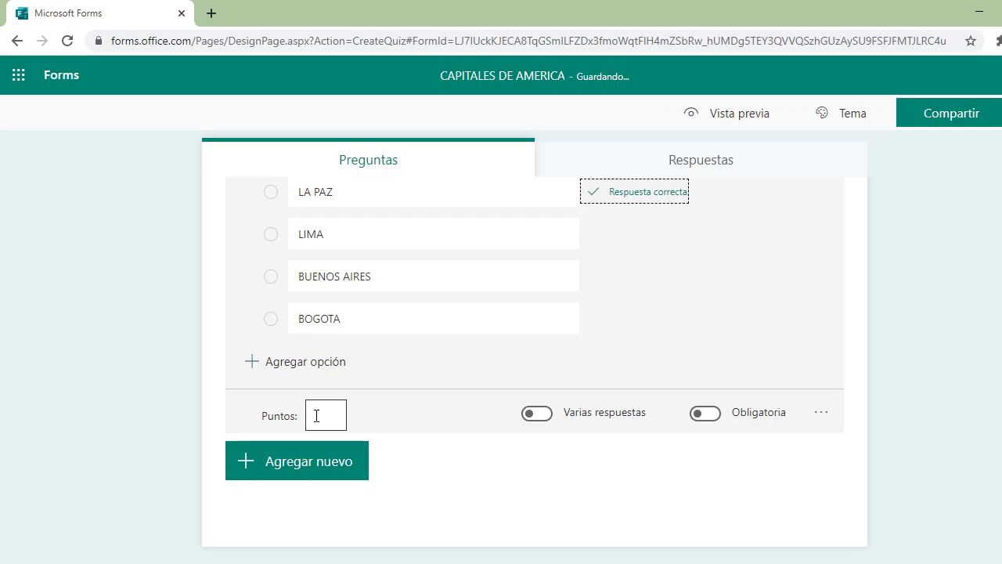
{"action": "left_click", "coordinate": [317, 416]}
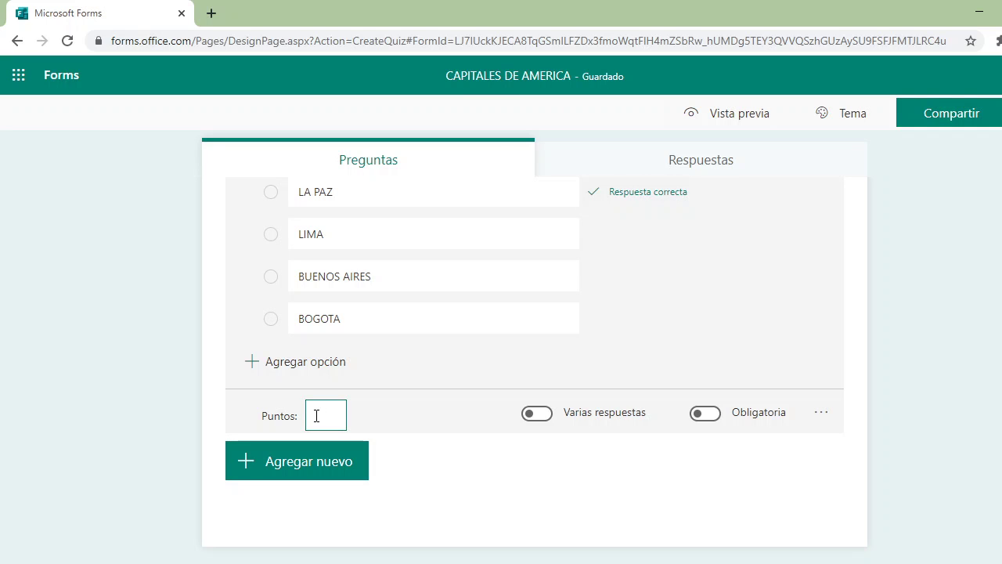
{"action": "type", "text": "25"}
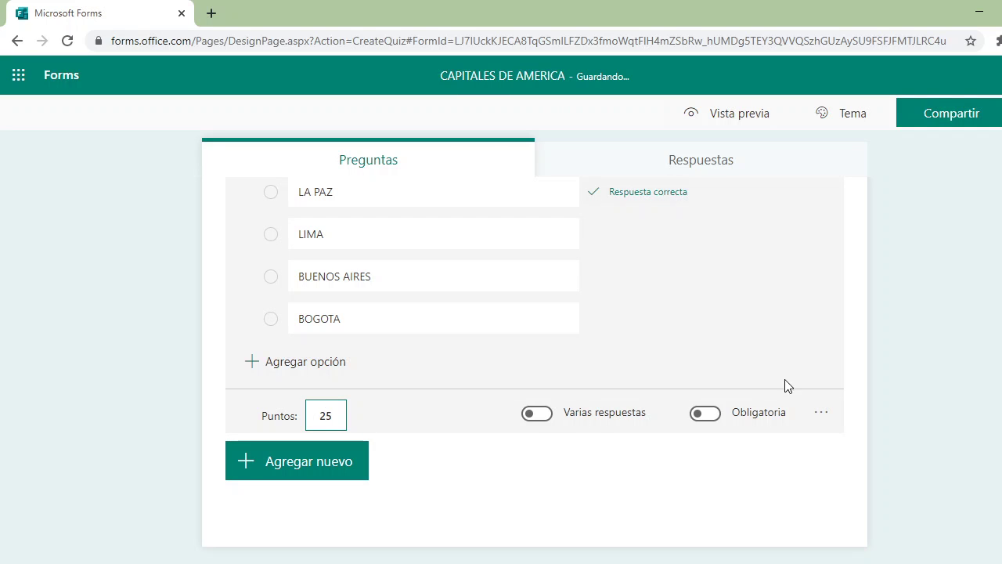
{"action": "left_click", "coordinate": [883, 332]}
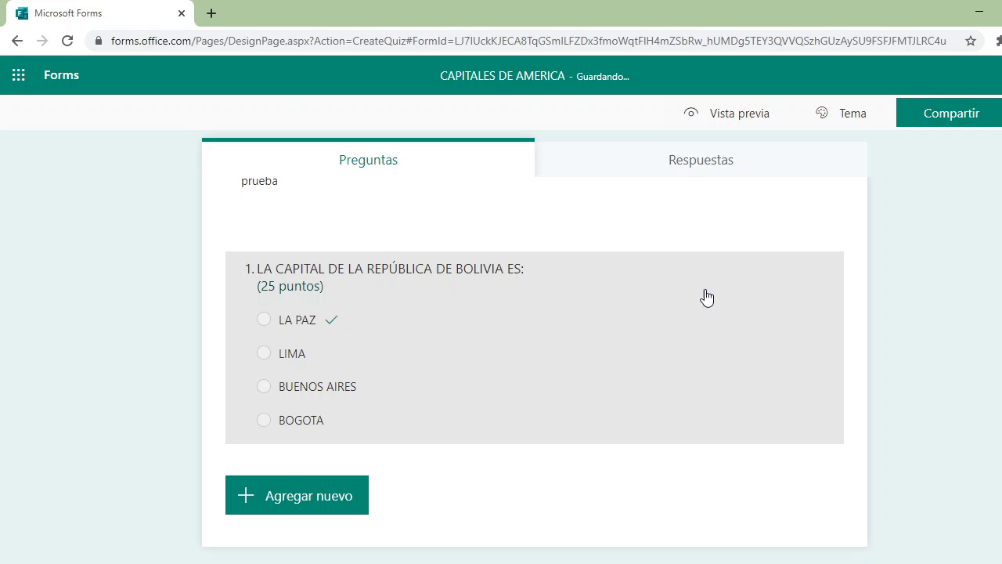
{"action": "left_click", "coordinate": [421, 412]}
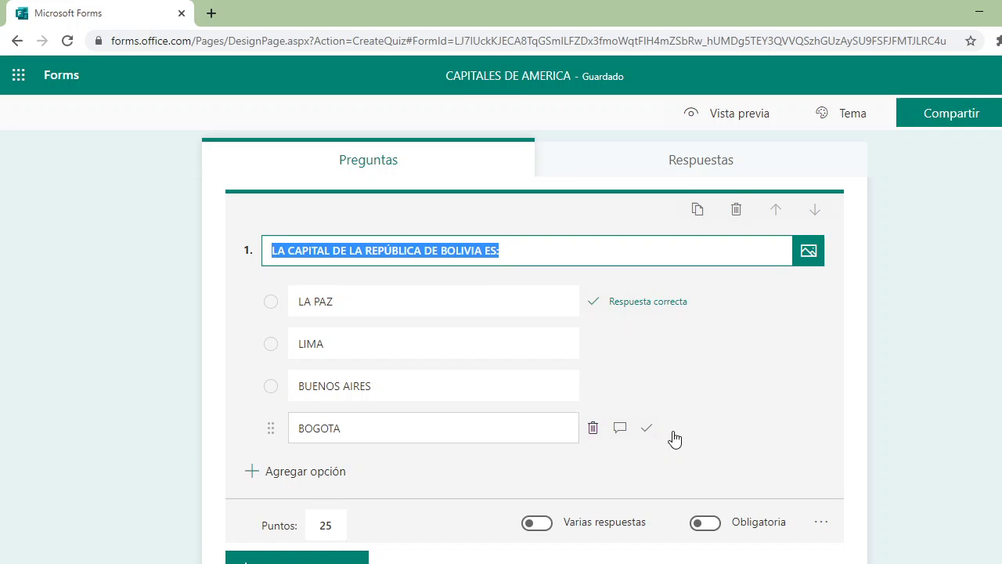
{"action": "left_click", "coordinate": [706, 525]}
{"action": "scroll", "coordinate": [728, 454], "scroll_direction": "down", "scroll_amount": 2}
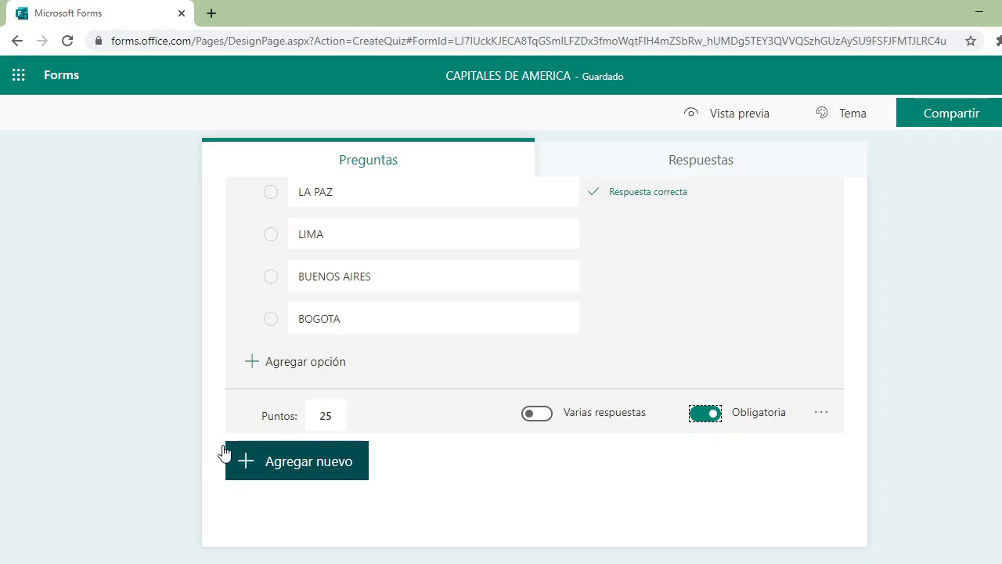
- Add a second multiple-choice question titled 'LA CAPITAL DE CHILE ES:'
{"action": "left_click", "coordinate": [318, 468]}
{"action": "left_click", "coordinate": [318, 468]}
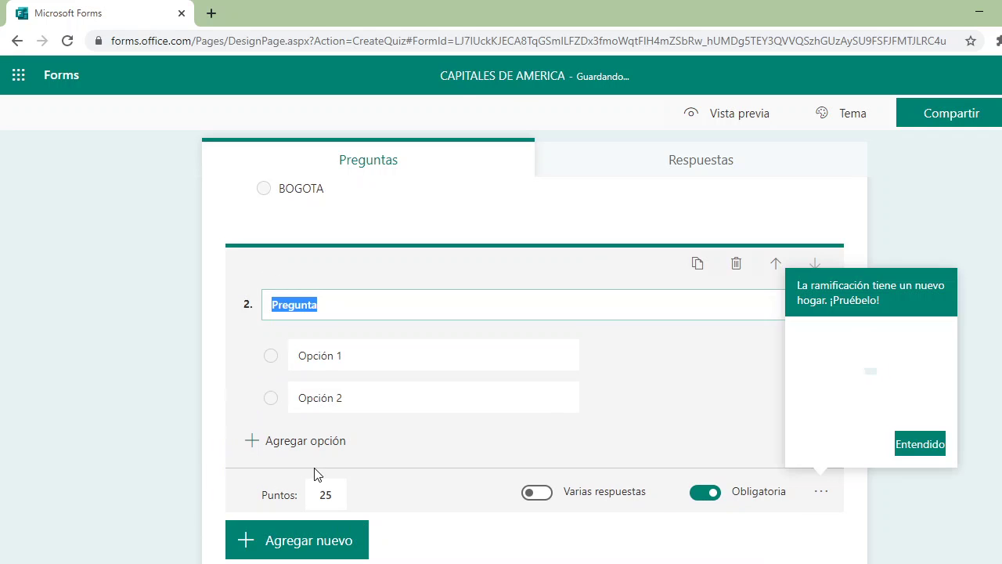
{"action": "type", "text": "L"}
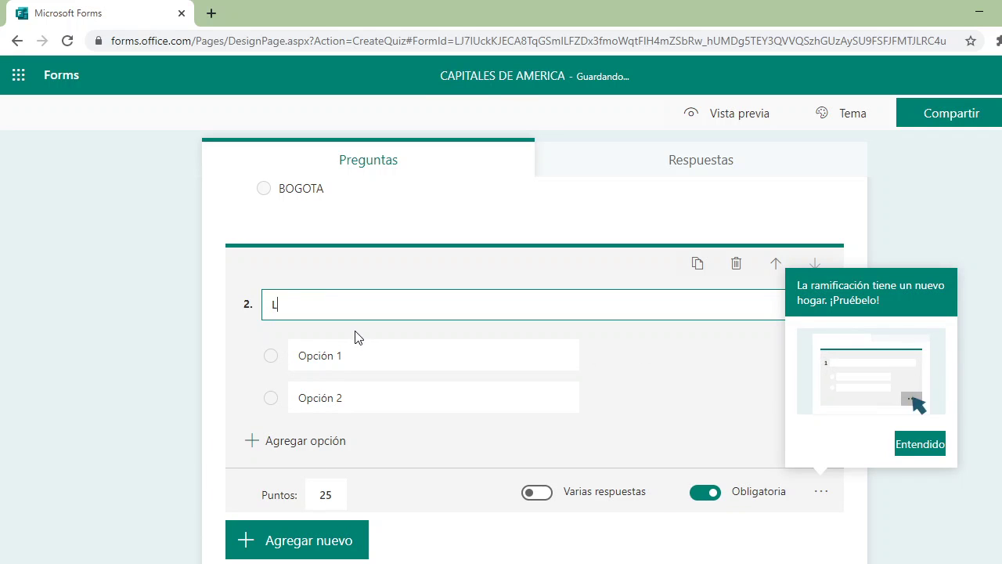
{"action": "type", "text": "A CAPIT"}
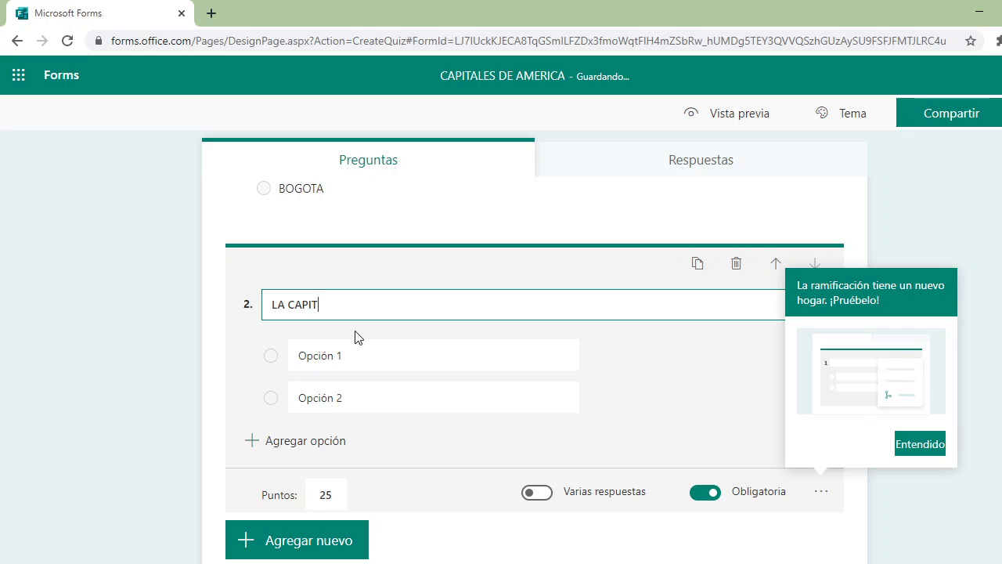
{"action": "type", "text": "AL DE"}
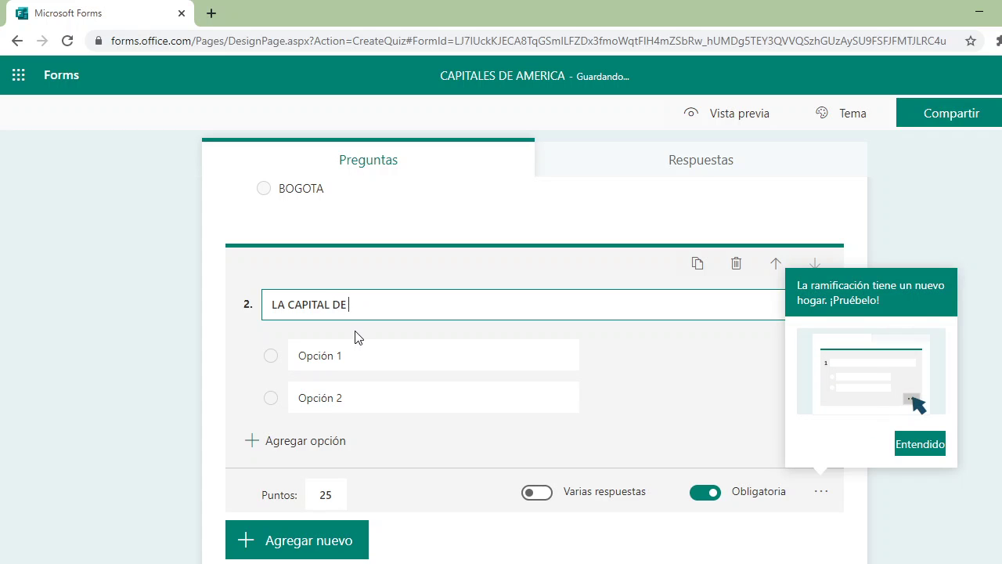
{"action": "type", "text": " CHILE"}
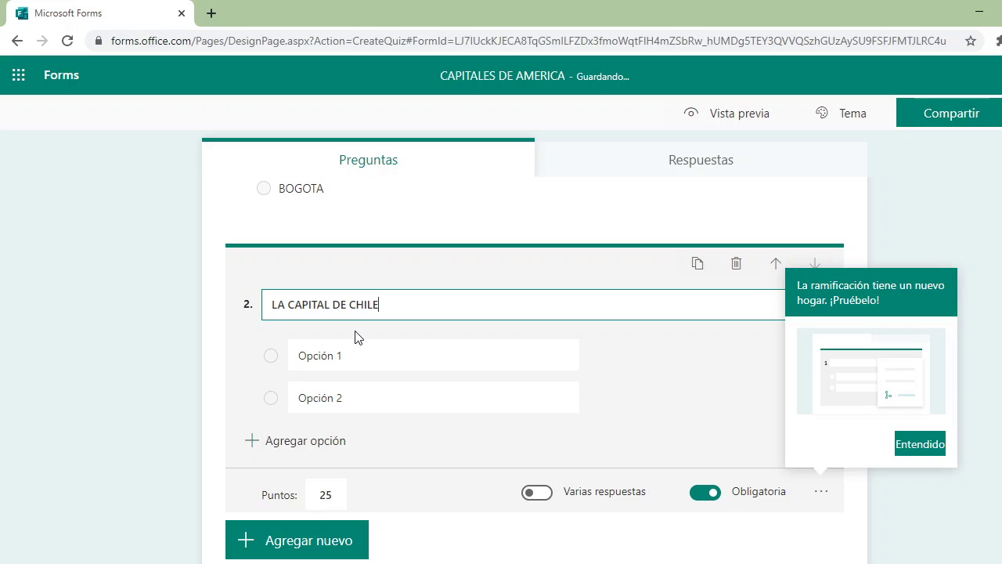
{"action": "type", "text": " ES:"}
- Enter answer options LIMA, BUENOS AIRES, SANTIAGO DE CHILE and SAO PAULO
{"action": "left_click", "coordinate": [348, 362]}
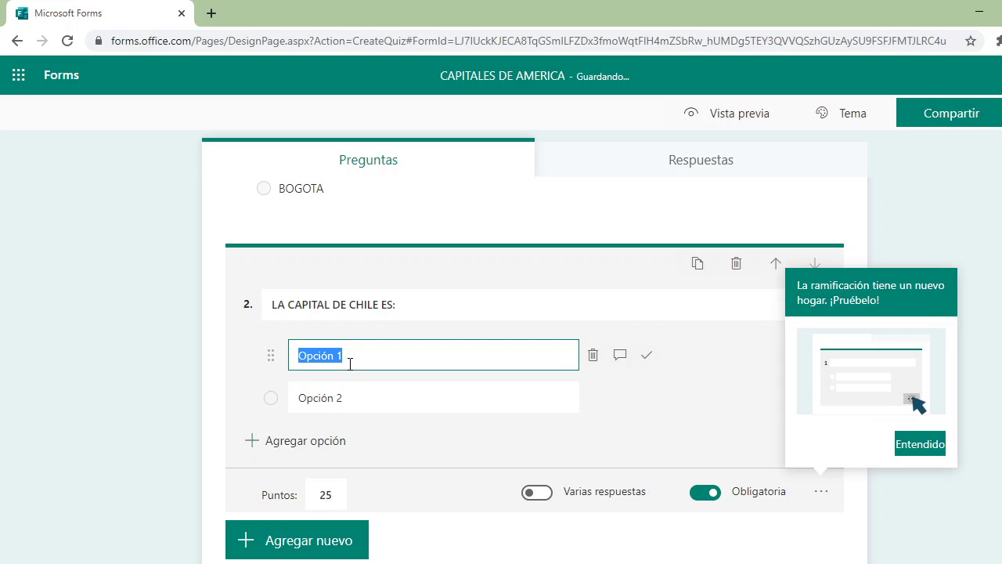
{"action": "type", "text": "LIMA"}
{"action": "left_click", "coordinate": [332, 399]}
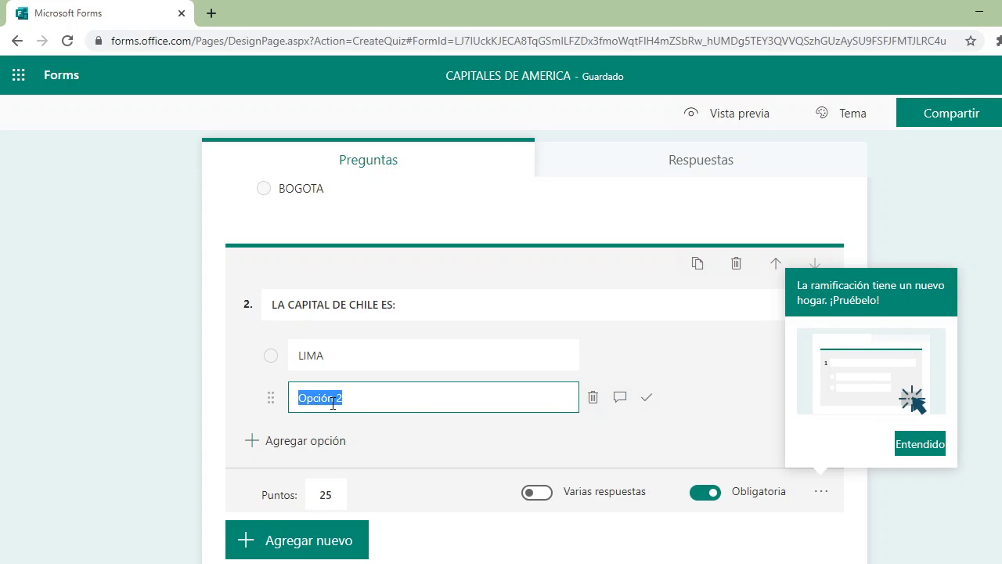
{"action": "type", "text": "BUENOS"}
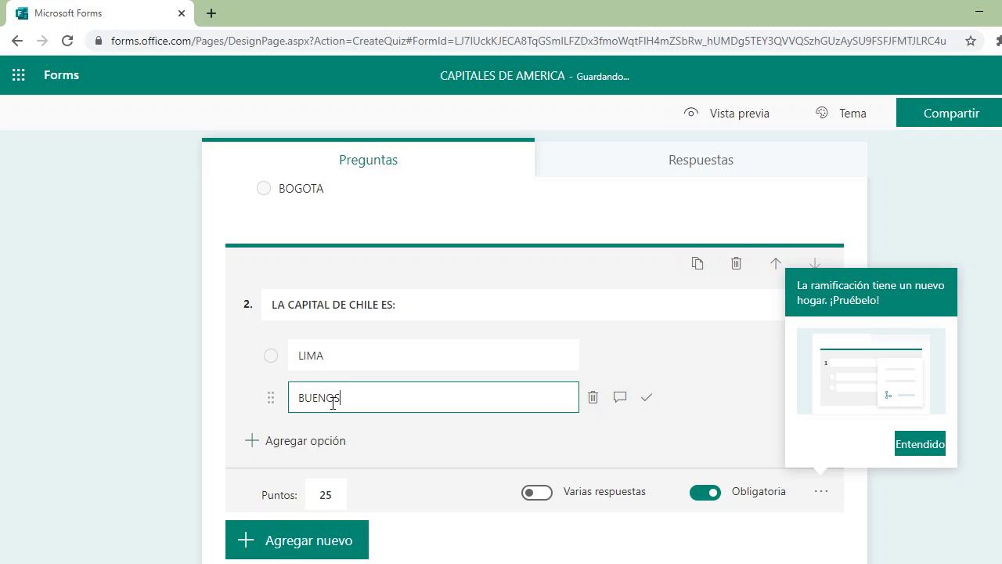
{"action": "type", "text": " AIRES"}
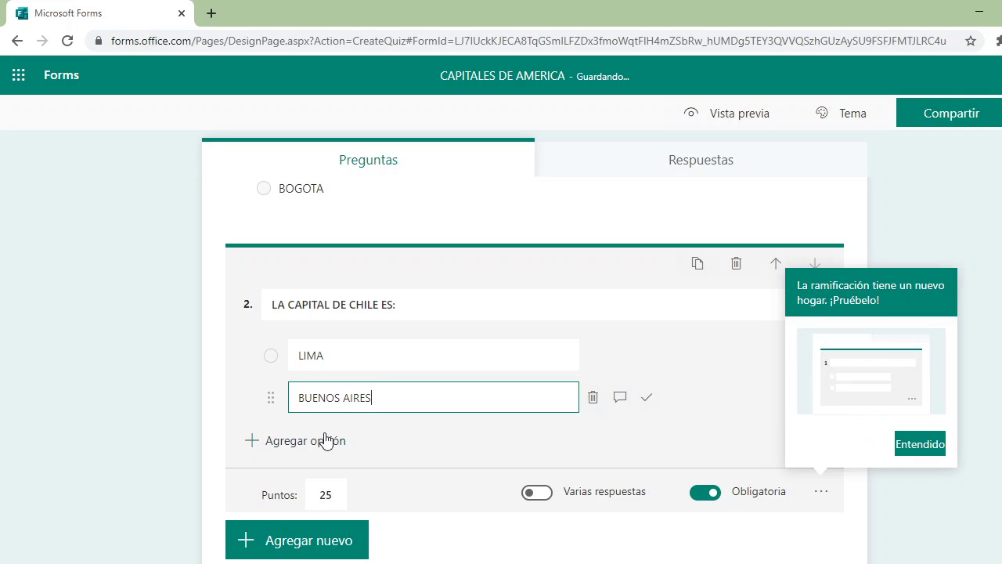
{"action": "left_click", "coordinate": [324, 441]}
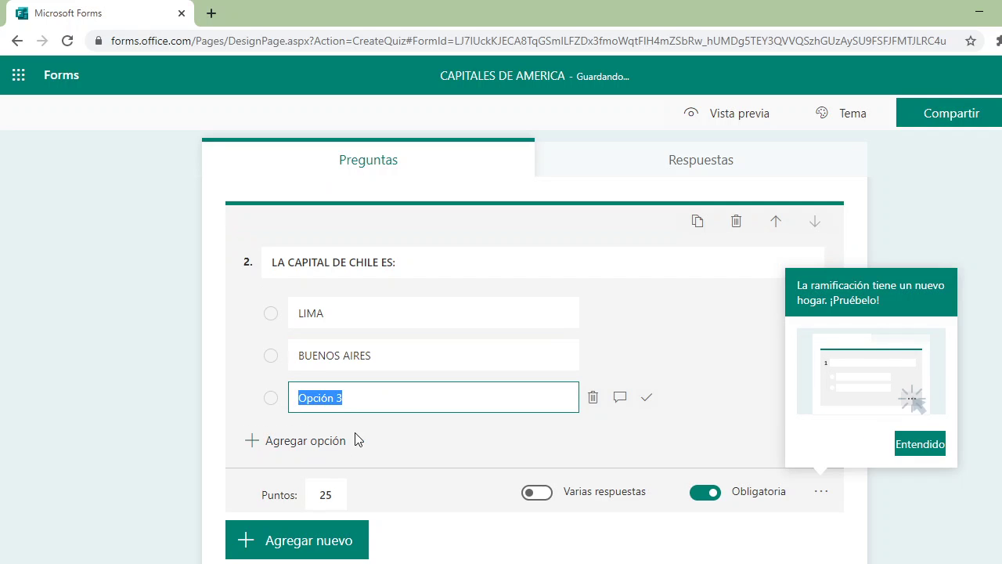
{"action": "type", "text": "SANTIA"}
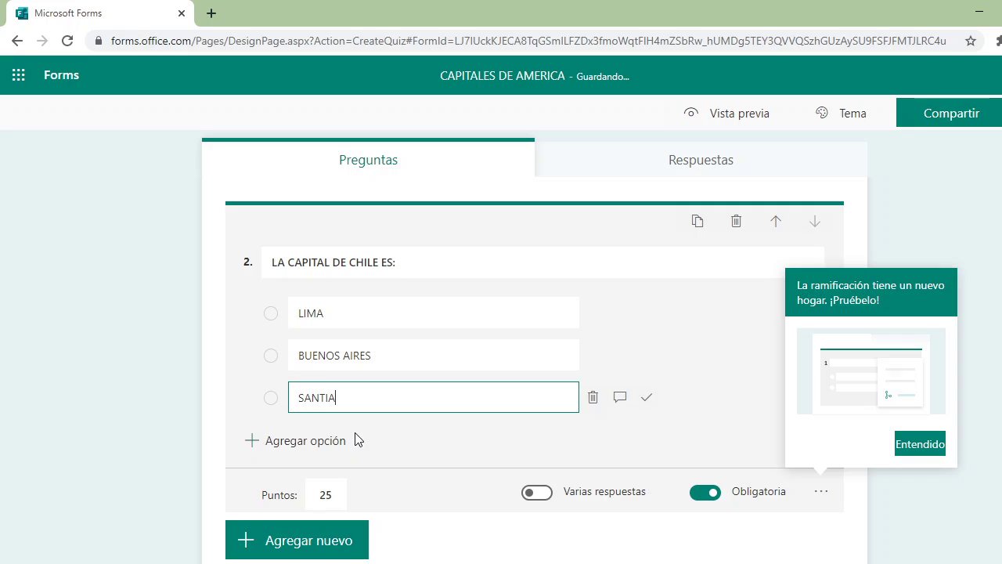
{"action": "type", "text": "GO DE"}
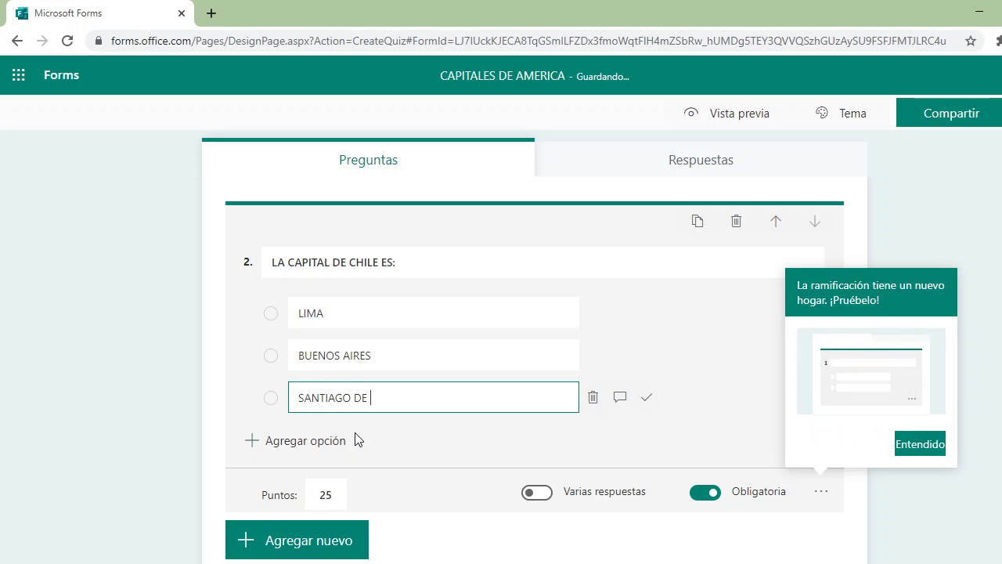
{"action": "type", "text": " CHILE"}
{"action": "left_click", "coordinate": [337, 442]}
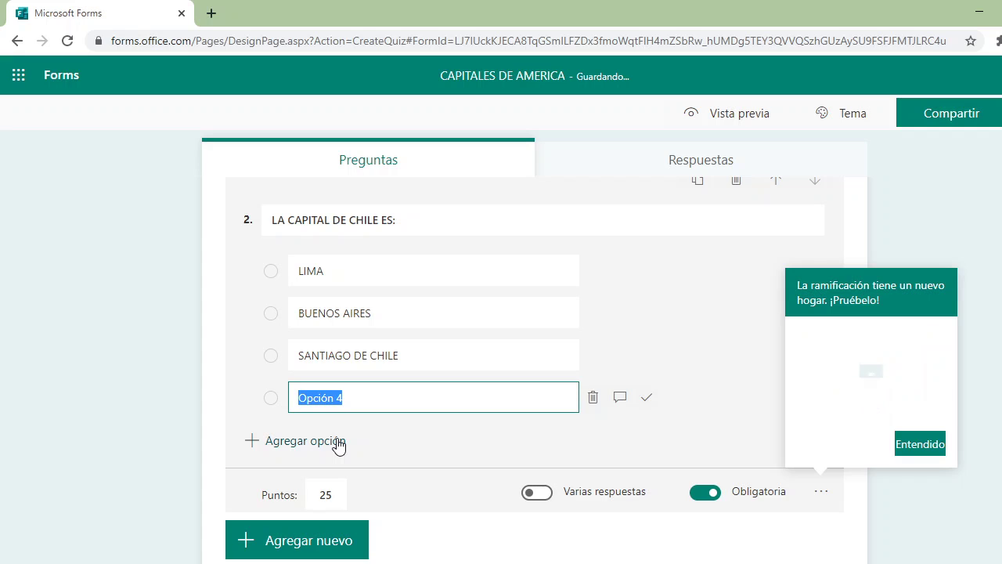
{"action": "type", "text": "SAO PAULO"}
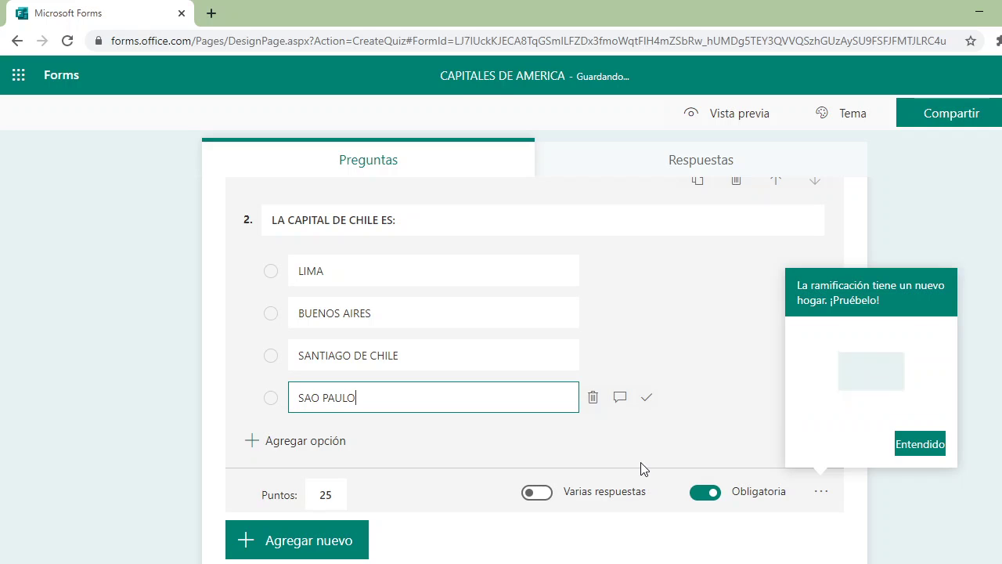
- Shorten the SANTIAGO DE CHILE option to just SANTIAGO
{"action": "left_click", "coordinate": [418, 357]}
{"action": "left_click", "coordinate": [419, 357]}
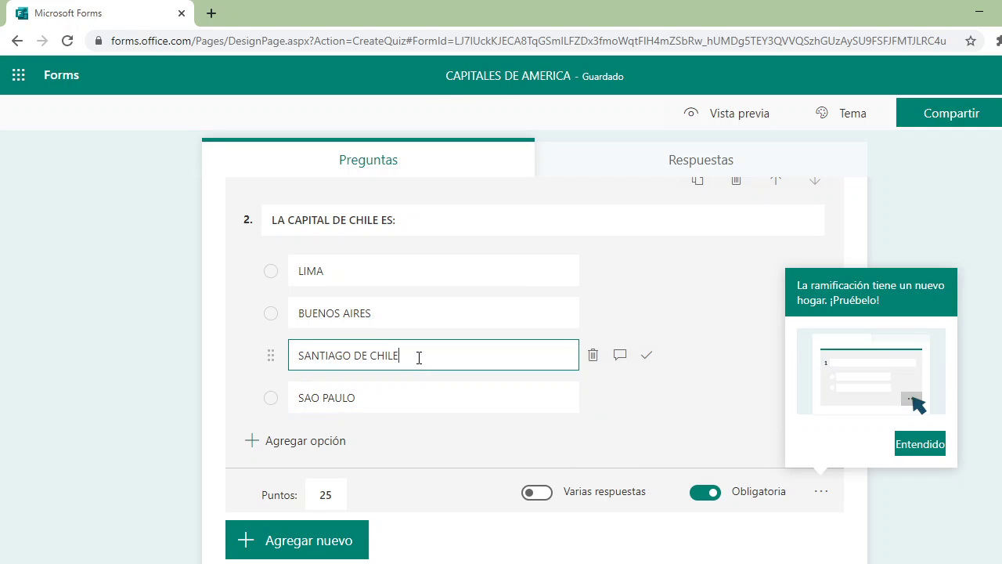
{"action": "key", "text": "BackSpace"}
{"action": "key", "text": "BackSpace"}
{"action": "key", "text": "BackSpace"}
{"action": "key", "text": "BackSpace"}
{"action": "key", "text": "BackSpace"}
{"action": "key", "text": "BackSpace"}
{"action": "key", "text": "BackSpace"}
{"action": "key", "text": "BackSpace"}
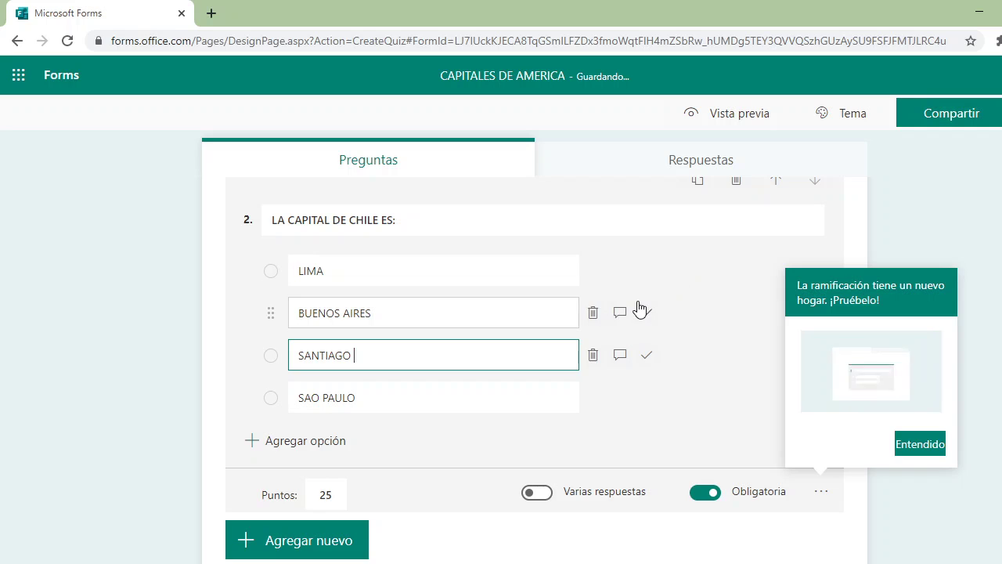
{"action": "scroll", "coordinate": [642, 306], "scroll_direction": "down", "scroll_amount": 1}
{"action": "scroll", "coordinate": [454, 349], "scroll_direction": "up", "scroll_amount": 1}
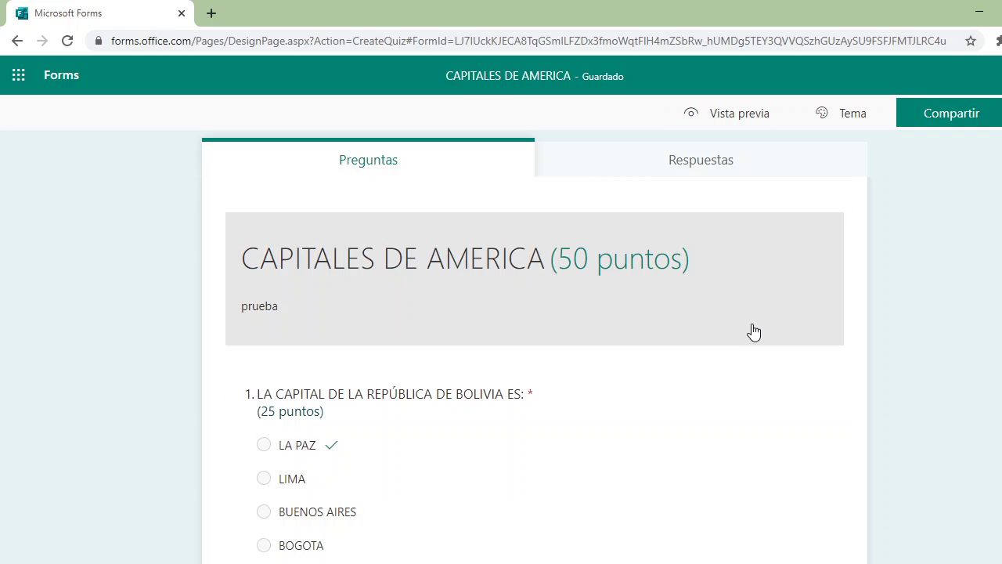
- Select the CAPITALES DE AMERICA title block and open its Insertar imagen search panel
{"action": "left_click", "coordinate": [391, 296]}
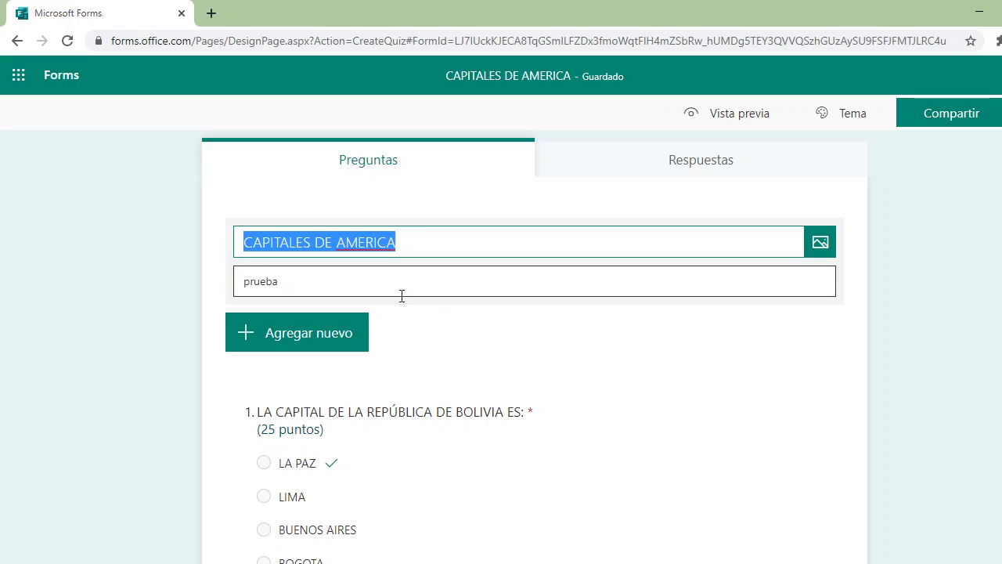
{"action": "left_click", "coordinate": [818, 242]}
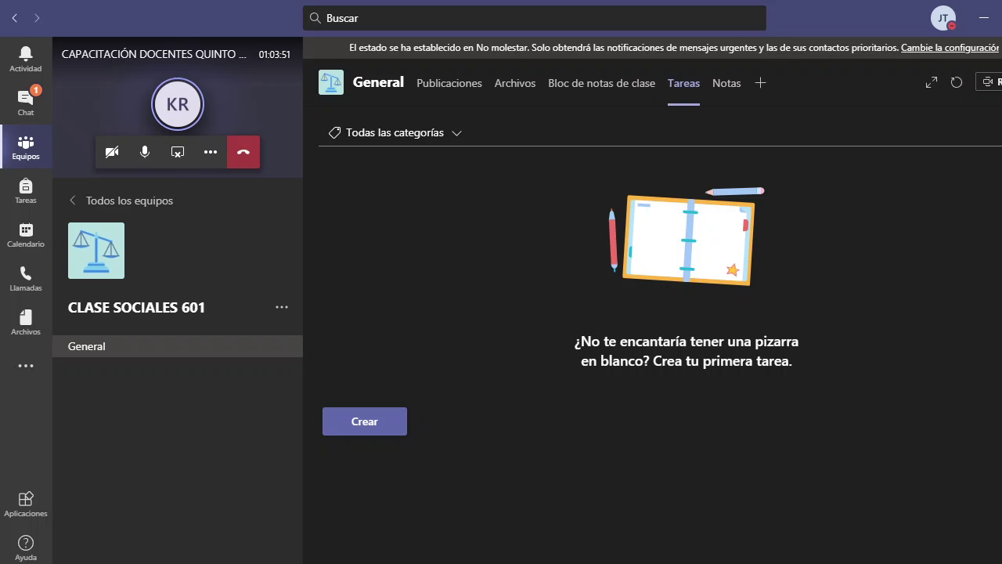
- From the meeting's Participants panel, search for the teacher by name and invite her in
{"action": "left_click", "coordinate": [109, 101]}
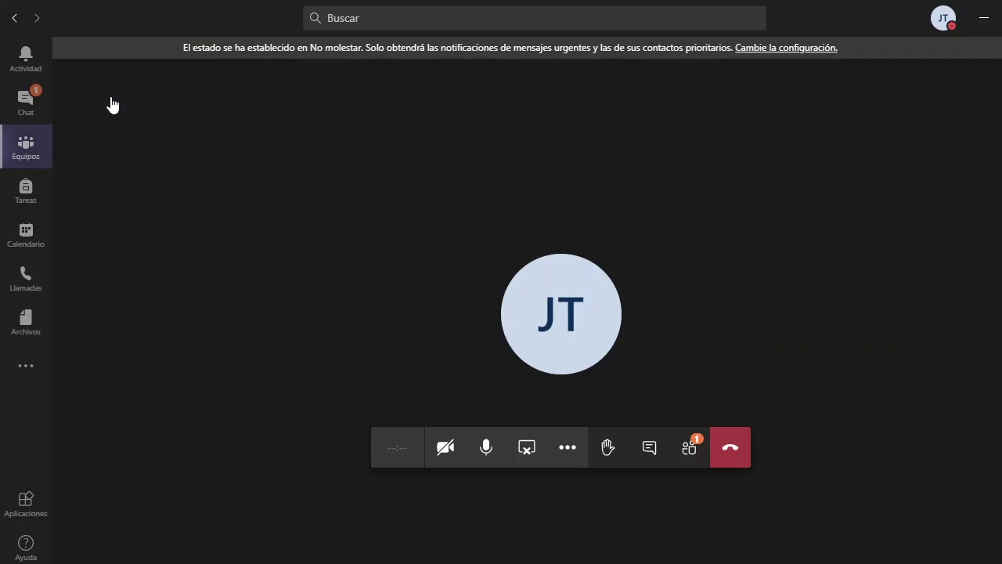
{"action": "left_click", "coordinate": [695, 448]}
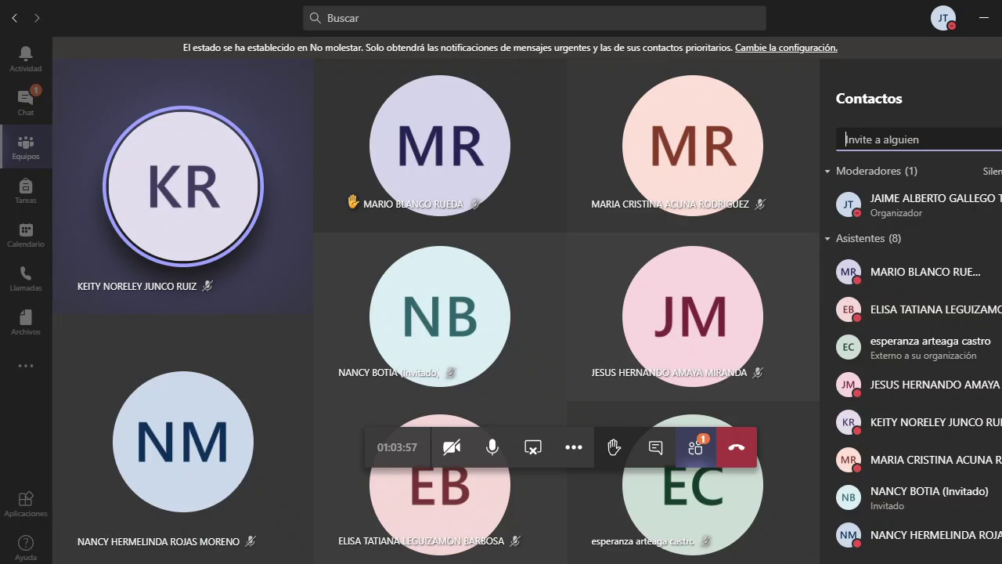
{"action": "scroll", "coordinate": [984, 263], "scroll_direction": "down", "scroll_amount": 3}
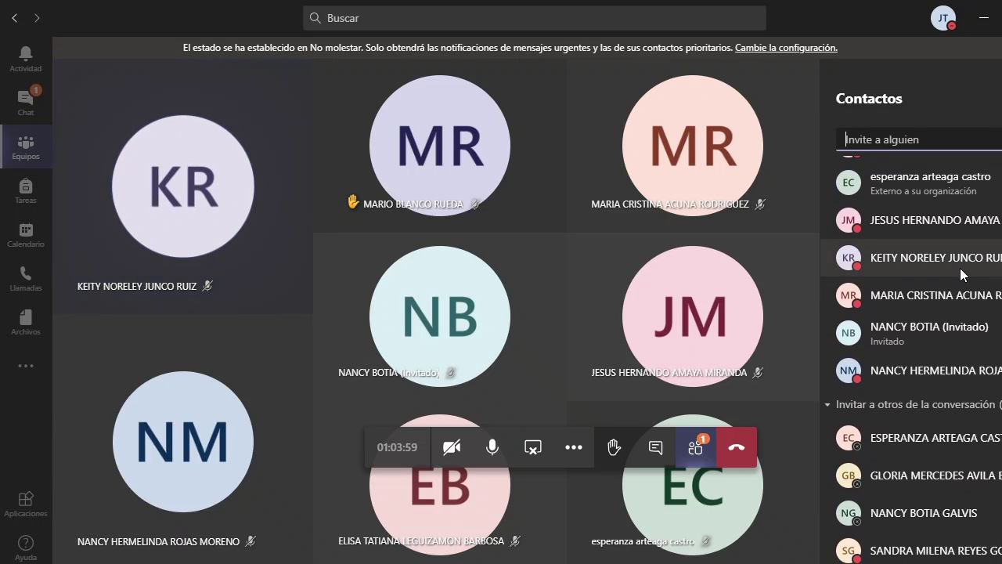
{"action": "scroll", "coordinate": [946, 267], "scroll_direction": "up", "scroll_amount": 3}
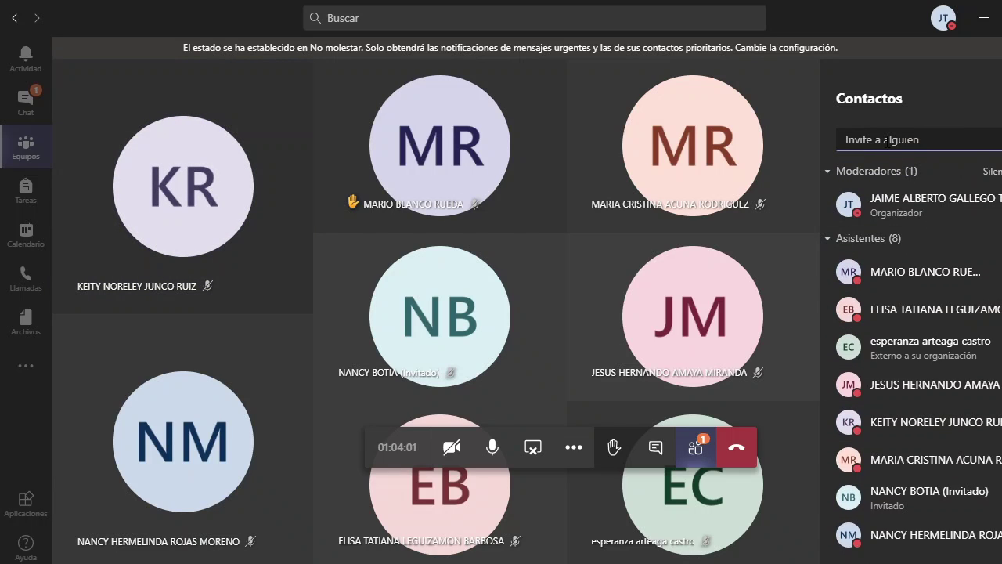
{"action": "left_click", "coordinate": [884, 139]}
{"action": "type", "text": "DIANA"}
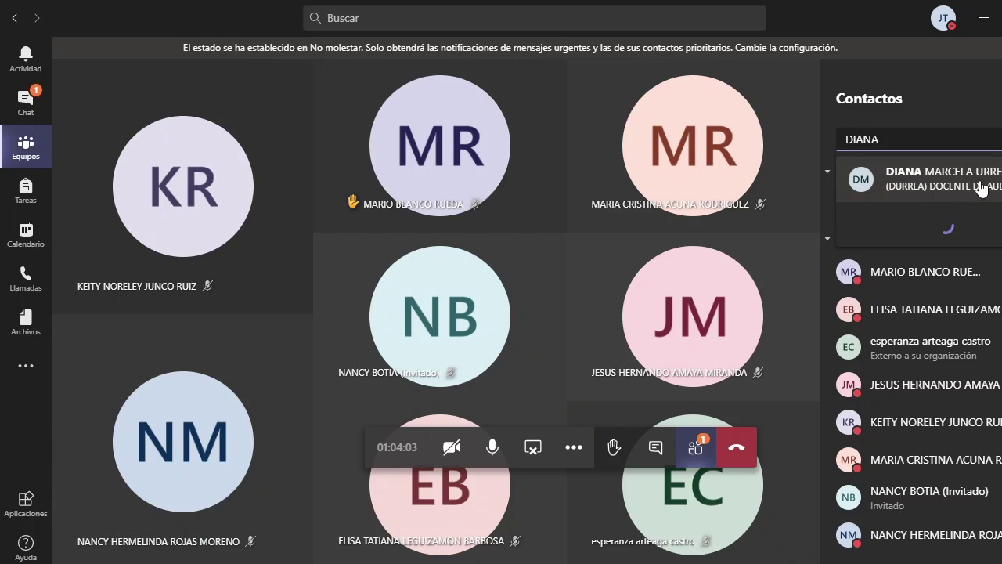
{"action": "left_click", "coordinate": [963, 180]}
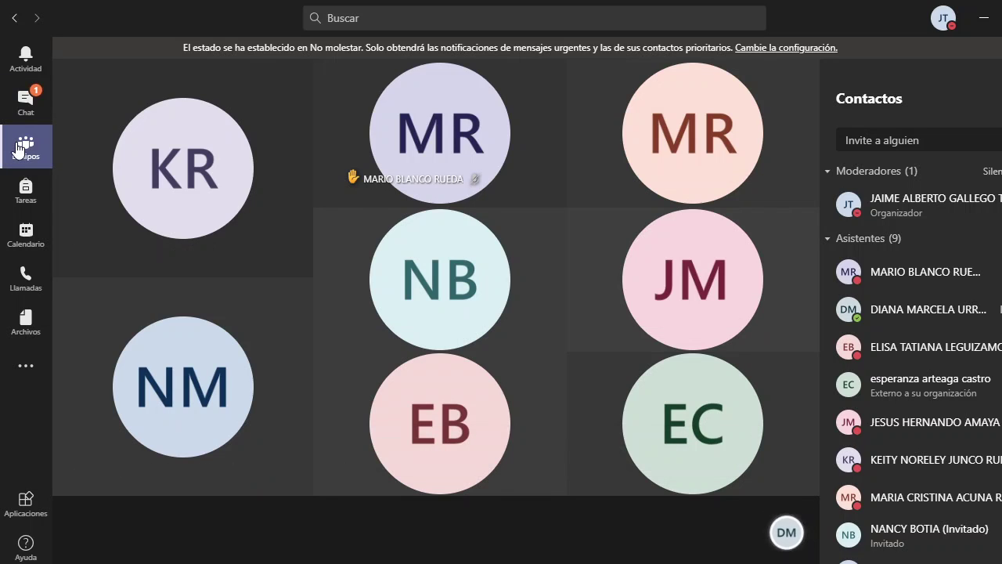
- Return to CLASE SOCIALES 601's Tareas tab and briefly open the Todas las categorías filter
{"action": "left_click", "coordinate": [19, 148]}
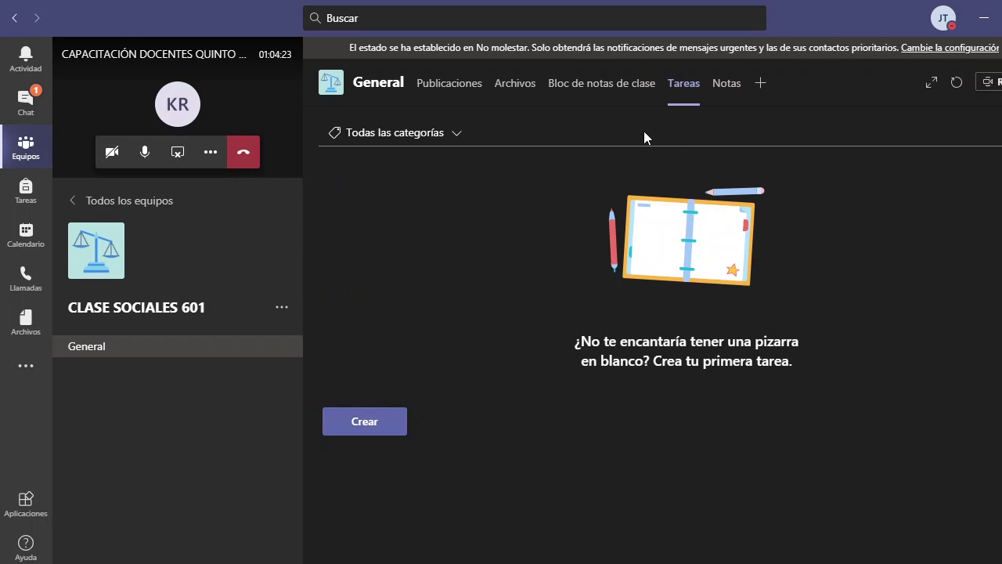
{"action": "left_click", "coordinate": [436, 134]}
{"action": "left_click", "coordinate": [426, 164]}
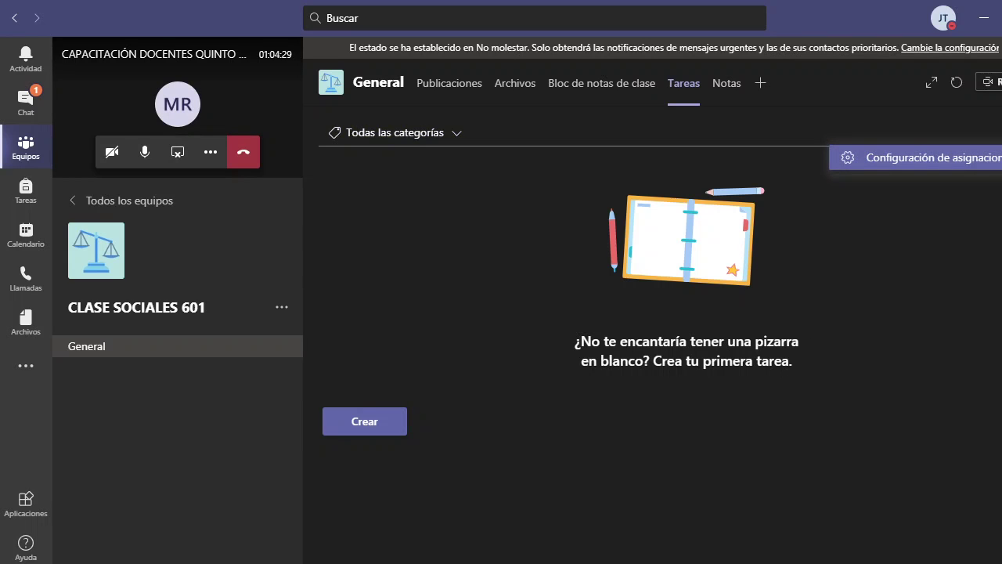
- Create a Cuestionario task from the CAPITALES DE AMERICA Forms quiz, worth 50 points for all students
{"action": "left_click", "coordinate": [356, 426]}
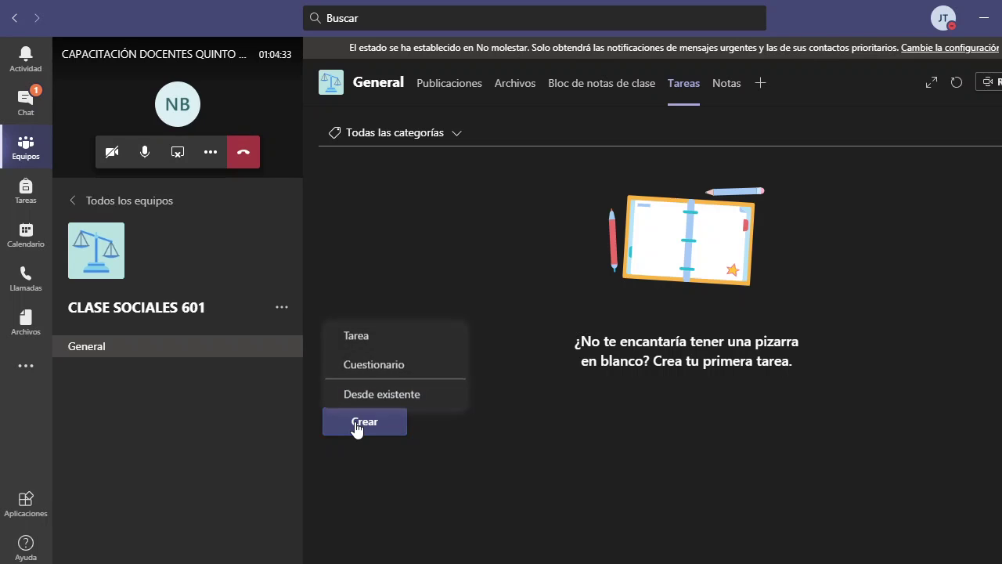
{"action": "left_click", "coordinate": [387, 365]}
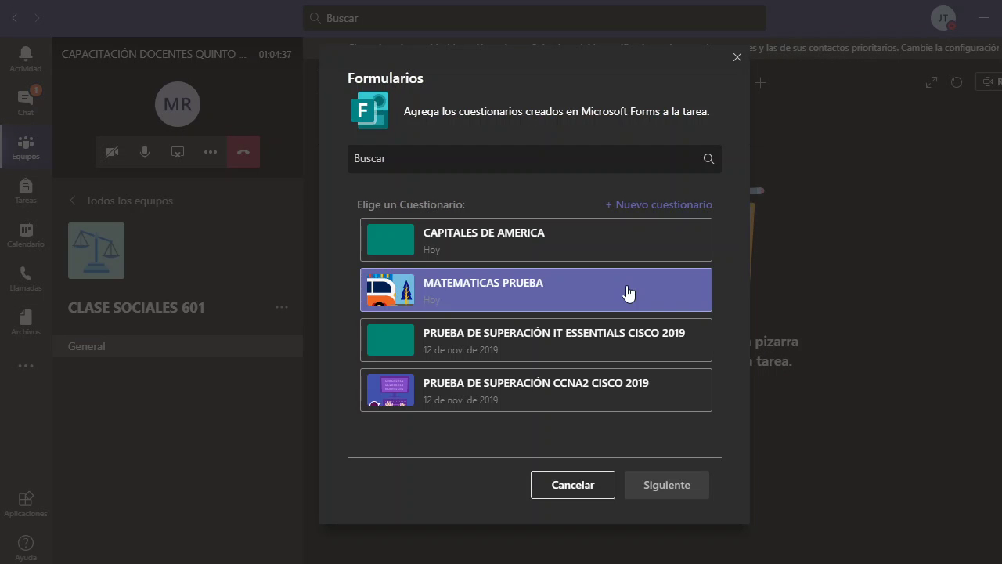
{"action": "left_click", "coordinate": [563, 265]}
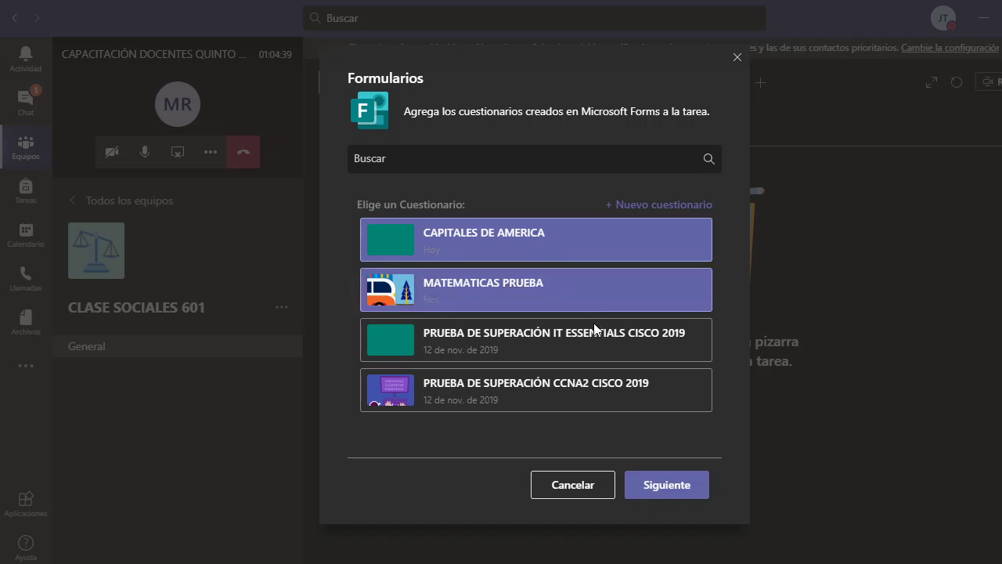
{"action": "left_click", "coordinate": [664, 482]}
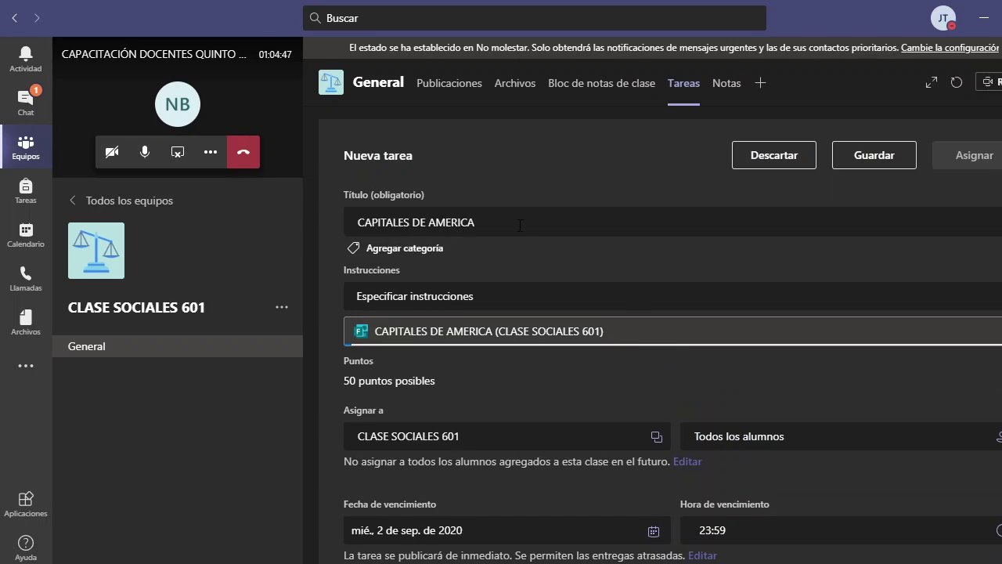
- Review the Nueva tarea form, leave Instrucciones empty, and open the Asignar a class picker
{"action": "scroll", "coordinate": [705, 266], "scroll_direction": "down", "scroll_amount": 3}
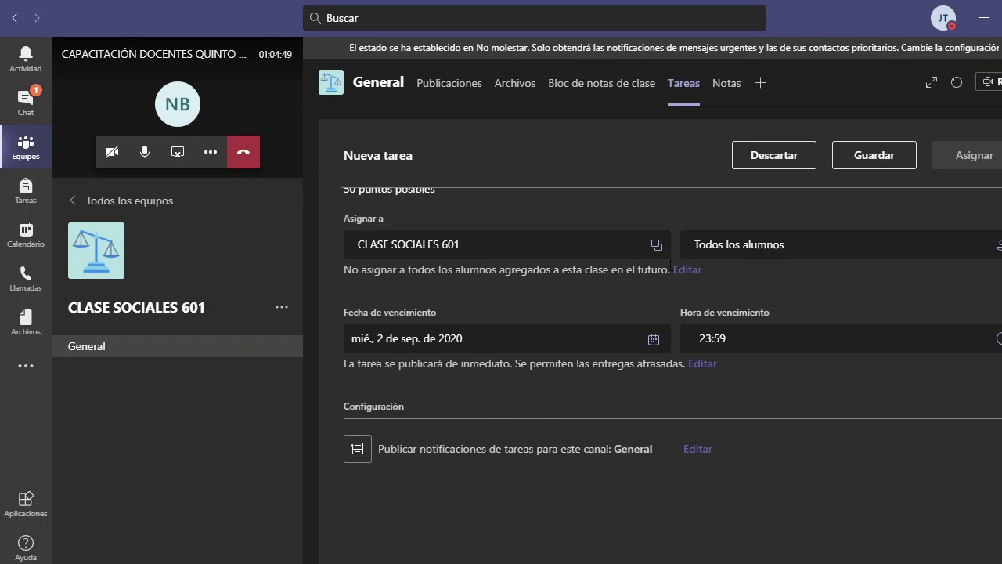
{"action": "scroll", "coordinate": [475, 348], "scroll_direction": "up", "scroll_amount": 1}
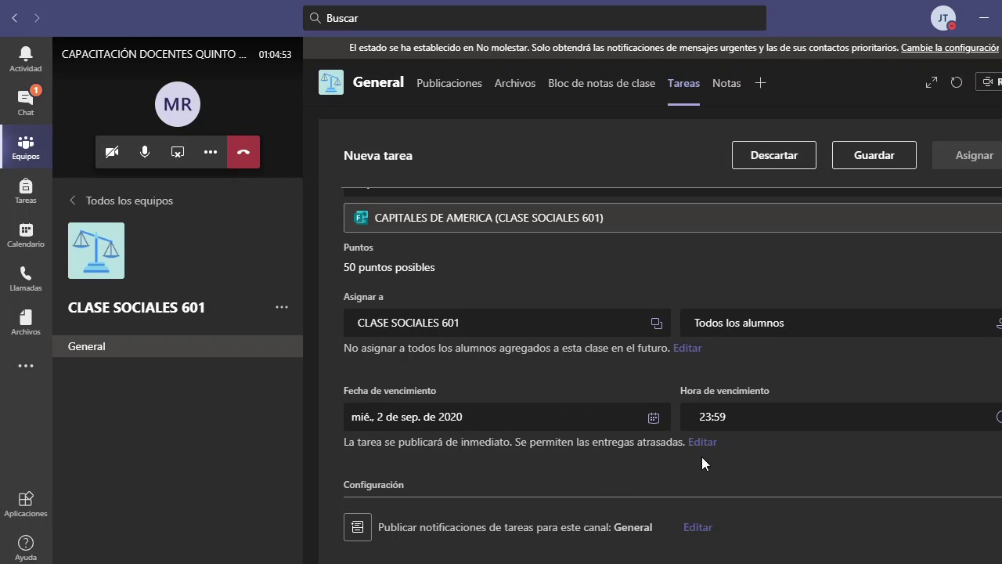
{"action": "scroll", "coordinate": [702, 456], "scroll_direction": "up", "scroll_amount": 2}
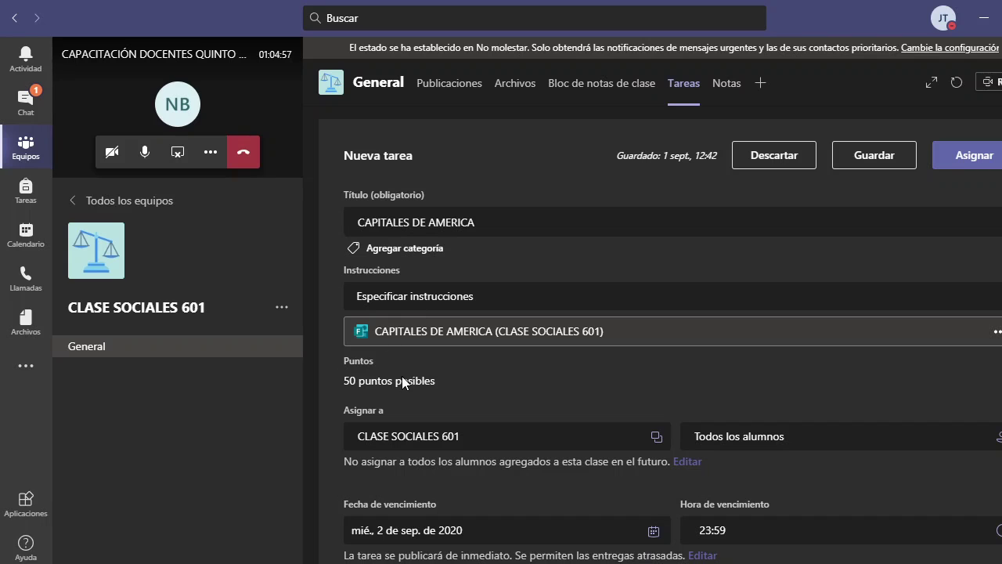
{"action": "scroll", "coordinate": [548, 456], "scroll_direction": "down", "scroll_amount": 2}
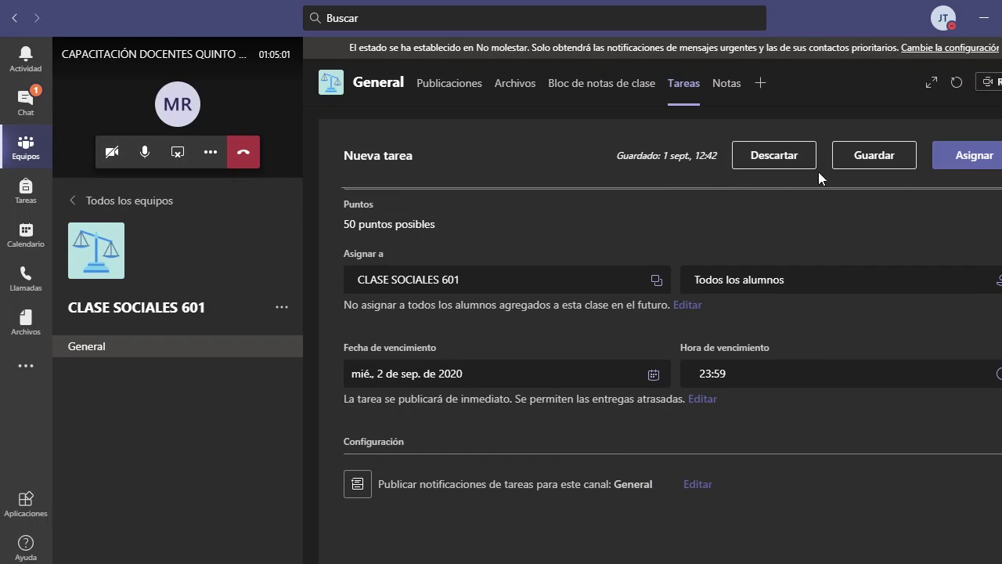
{"action": "scroll", "coordinate": [883, 212], "scroll_direction": "up", "scroll_amount": 2}
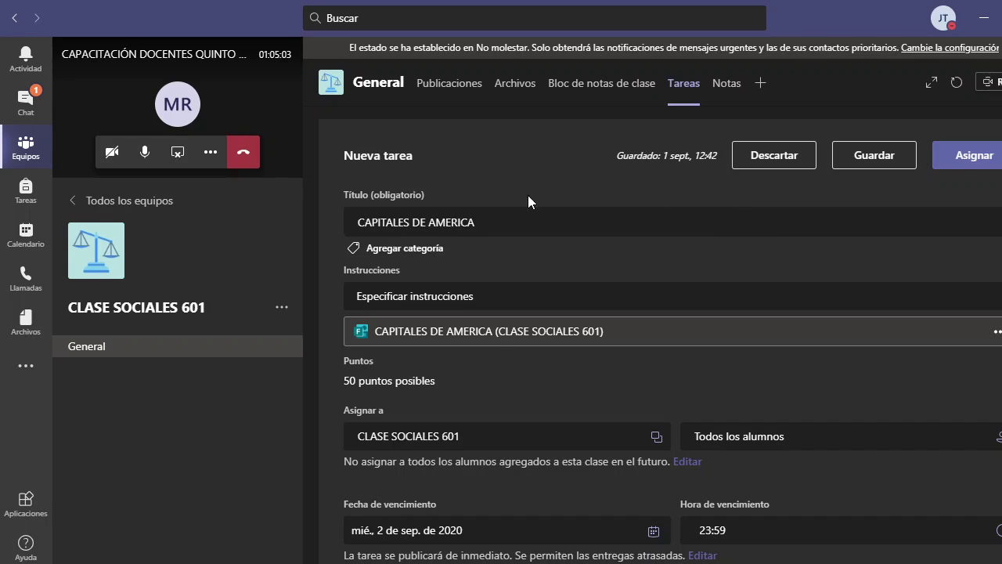
{"action": "scroll", "coordinate": [489, 270], "scroll_direction": "down", "scroll_amount": 2}
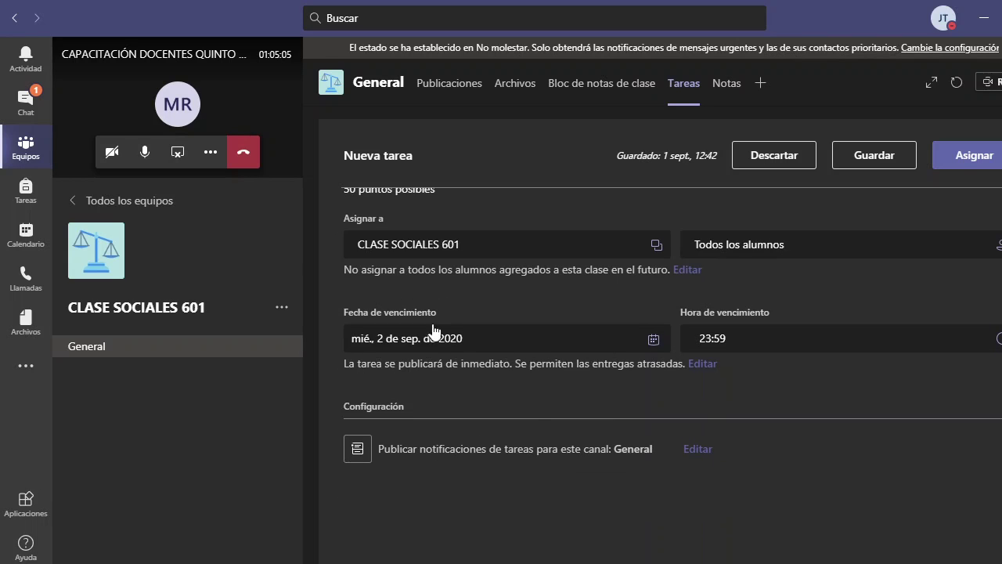
{"action": "scroll", "coordinate": [615, 205], "scroll_direction": "up", "scroll_amount": 2}
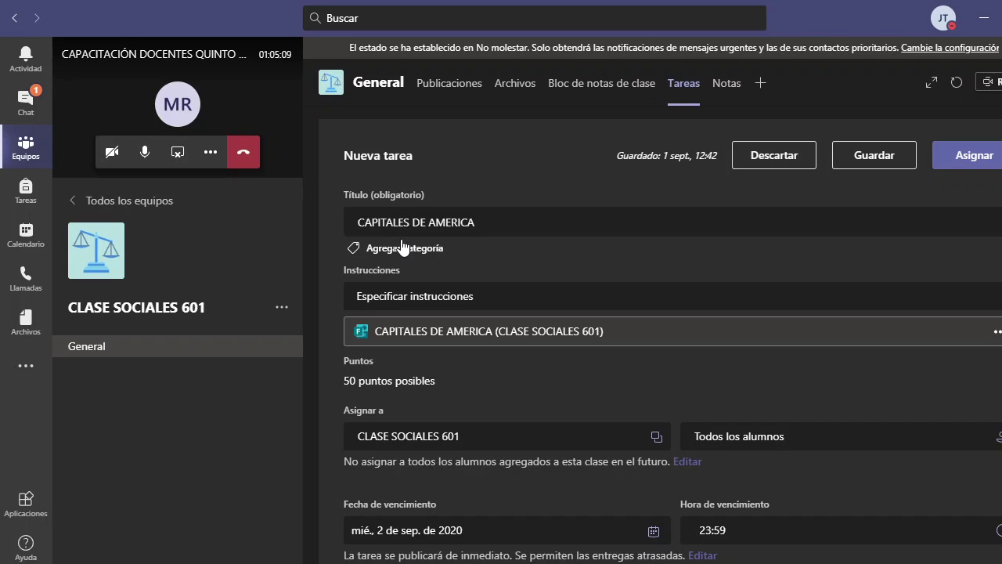
{"action": "left_click", "coordinate": [486, 298]}
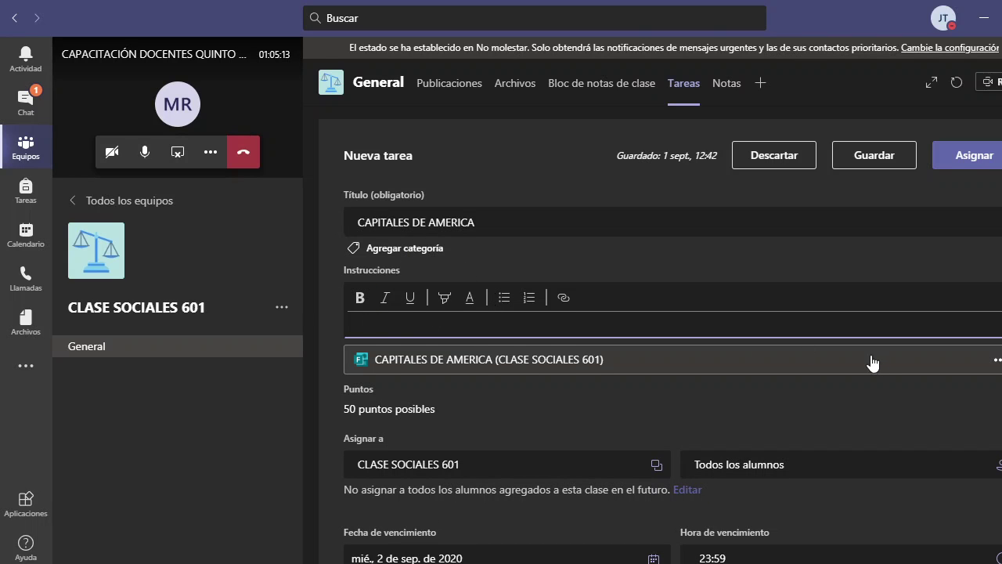
{"action": "left_click", "coordinate": [827, 408]}
{"action": "scroll", "coordinate": [443, 380], "scroll_direction": "down", "scroll_amount": 2}
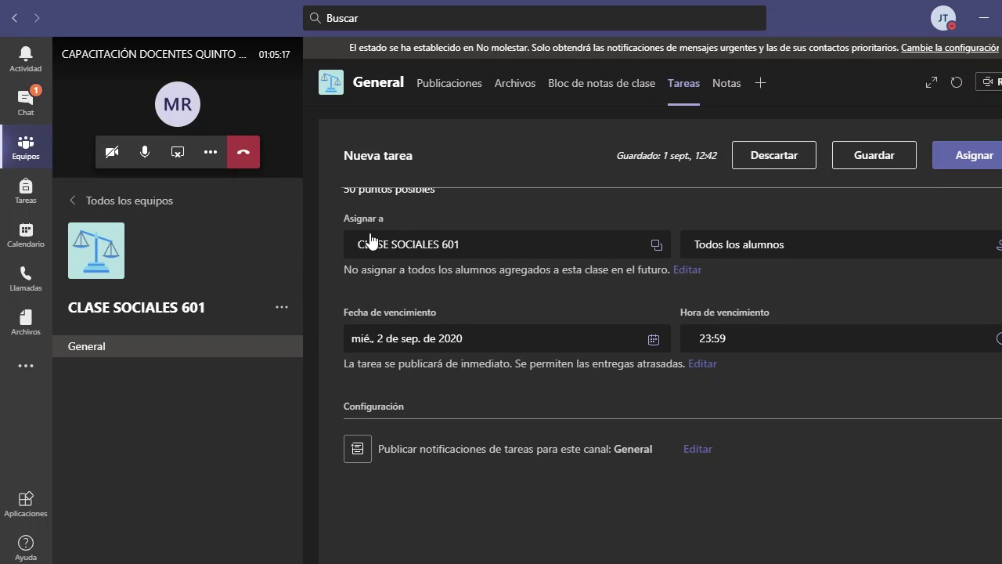
{"action": "left_click", "coordinate": [488, 255]}
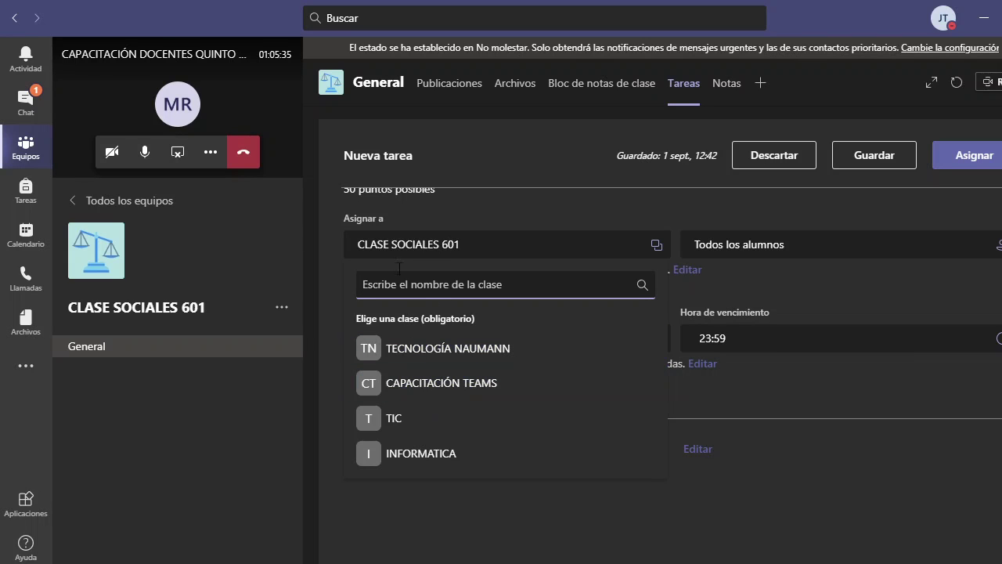
- Add the TIC class to the task's assigned classes alongside CLASE SOCIALES 601
{"action": "left_click", "coordinate": [411, 419]}
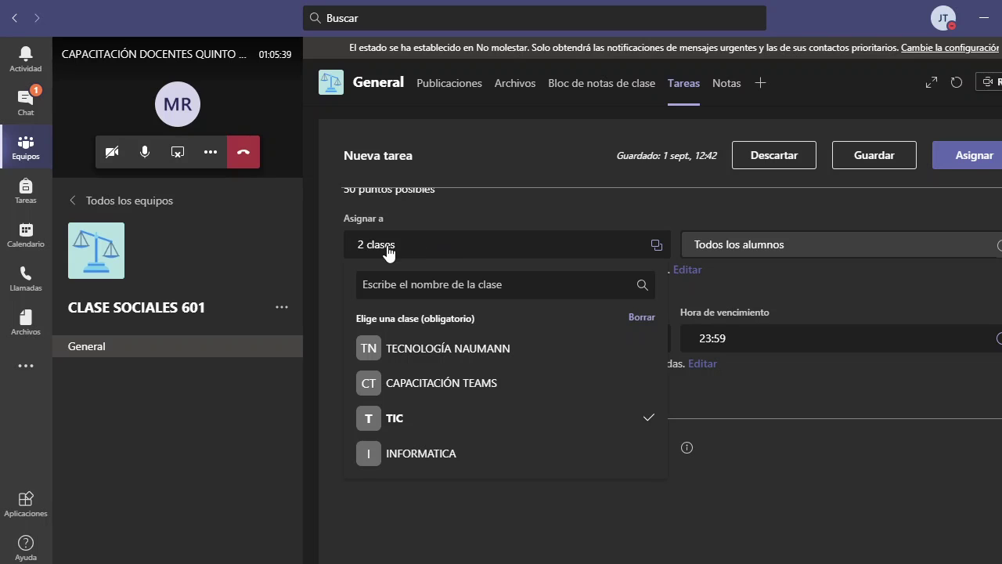
{"action": "mouse_move", "coordinate": [999, 245]}
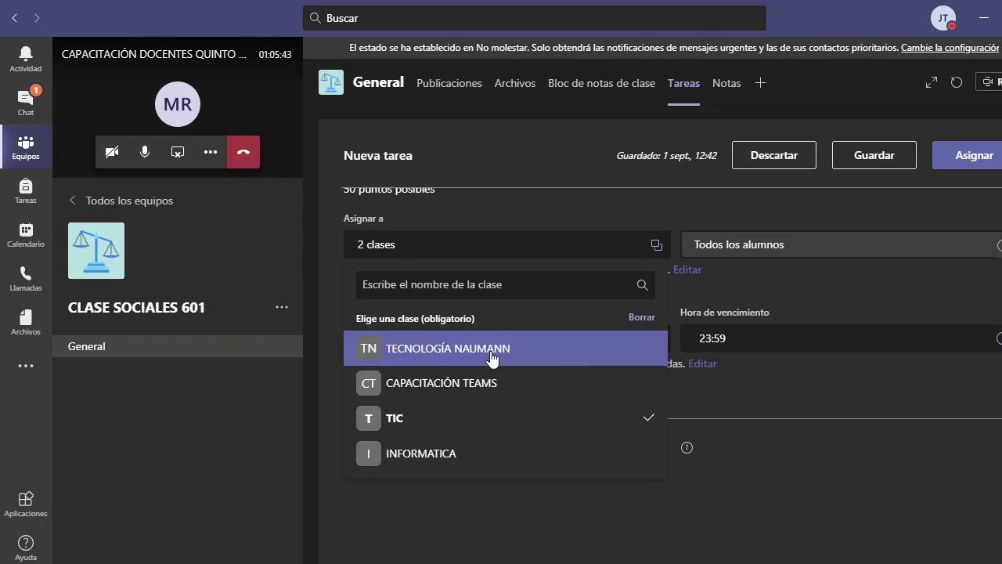
{"action": "left_click", "coordinate": [664, 316]}
{"action": "left_click", "coordinate": [637, 418]}
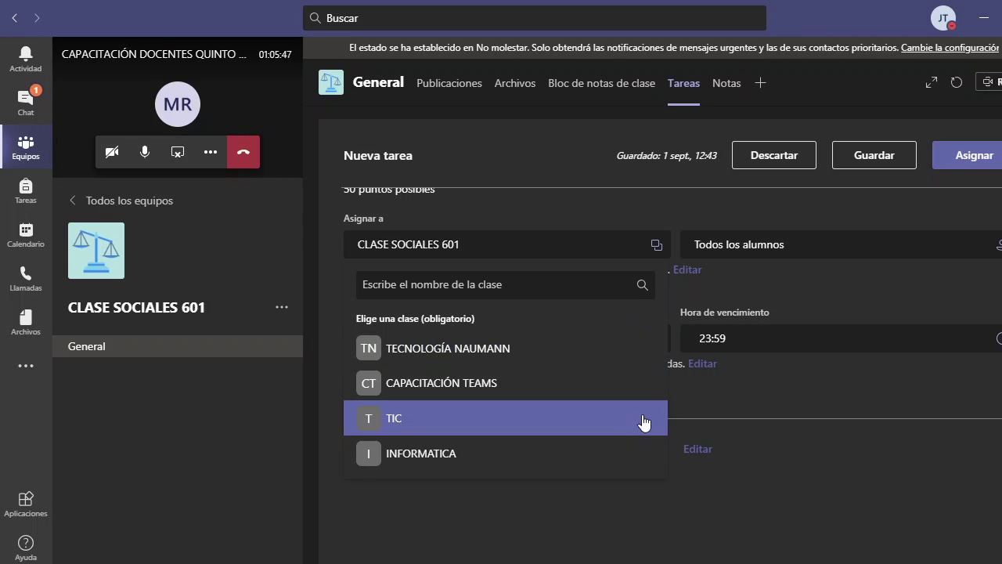
{"action": "left_click", "coordinate": [632, 420]}
{"action": "key", "text": "Escape"}
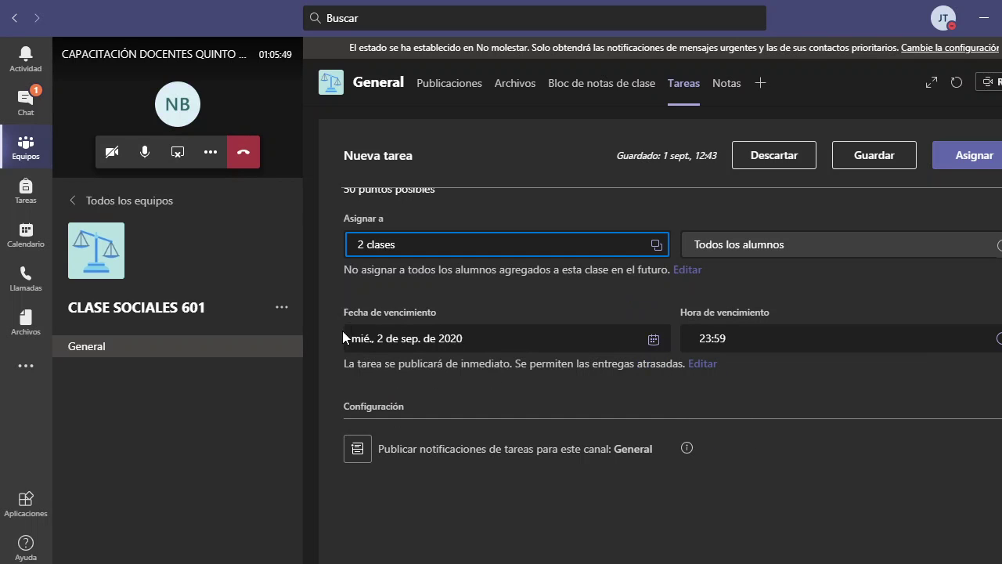
- Set the due date to Thursday, 3 September 2020, at 23:59
{"action": "left_click", "coordinate": [452, 344]}
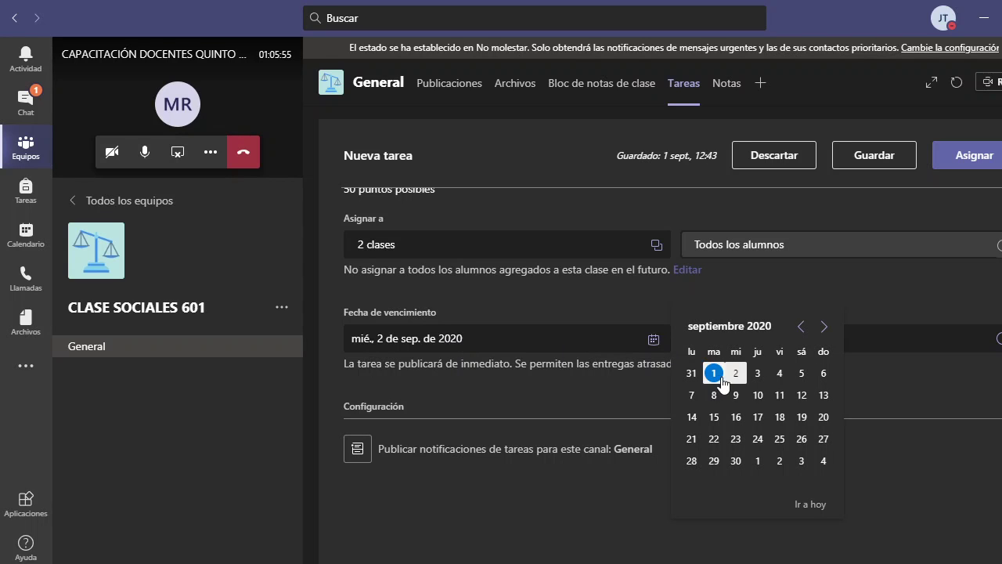
{"action": "left_click", "coordinate": [758, 376]}
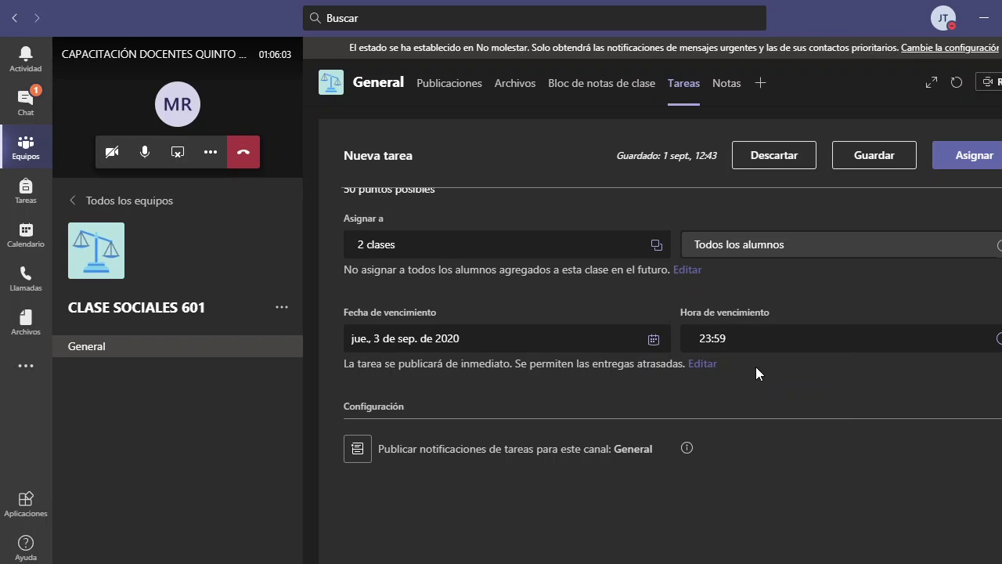
{"action": "left_click", "coordinate": [748, 335]}
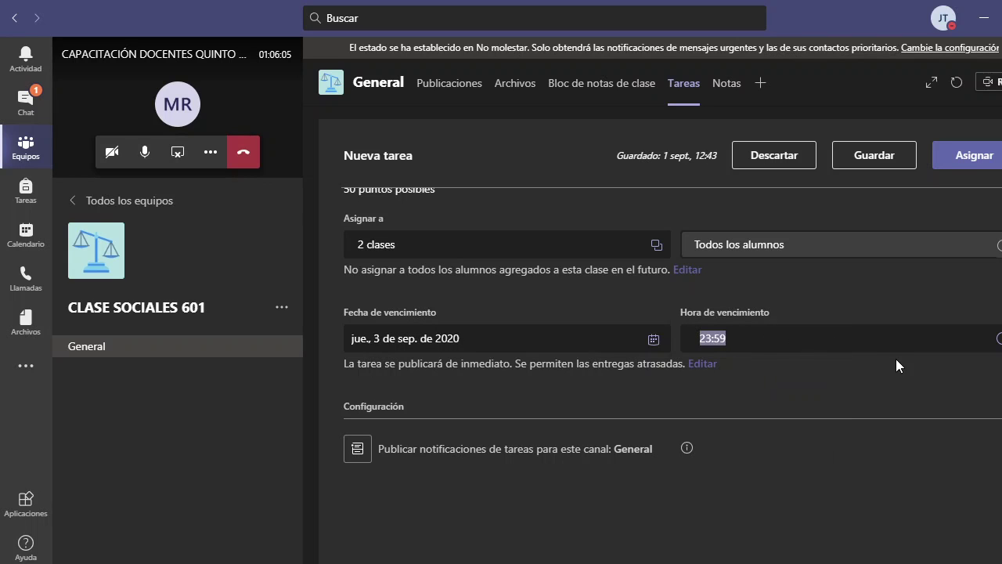
- Save the CAPITALES DE AMERICA task, collapse and re-expand Asignado, then open the Crear menu
{"action": "scroll", "coordinate": [584, 378], "scroll_direction": "up", "scroll_amount": 3}
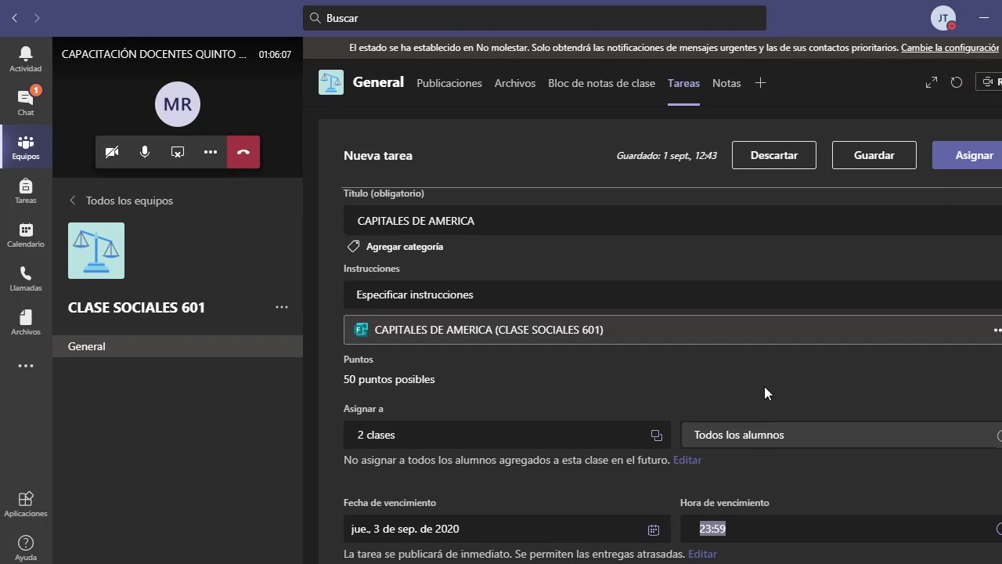
{"action": "left_click", "coordinate": [867, 156]}
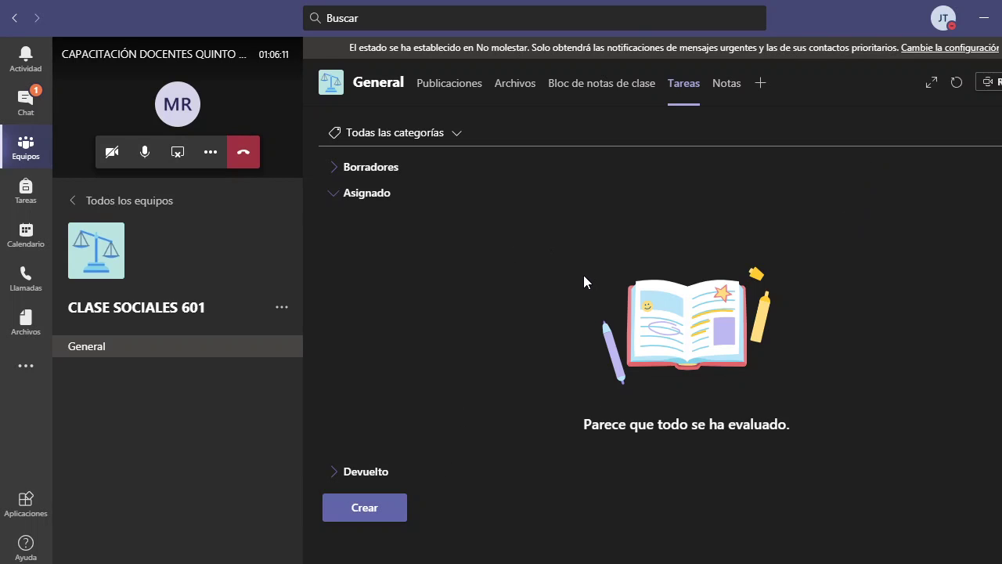
{"action": "left_click", "coordinate": [367, 194]}
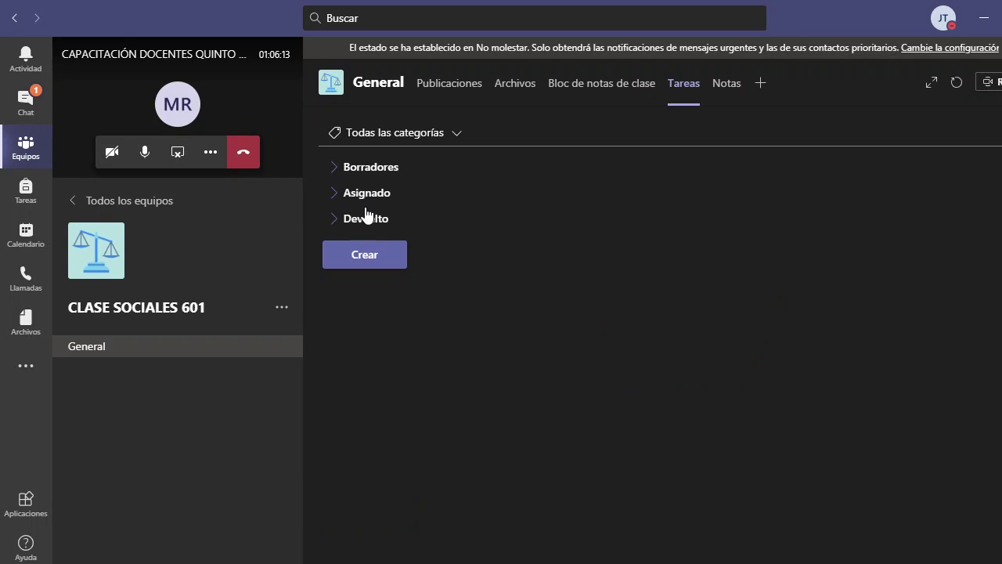
{"action": "left_click", "coordinate": [369, 194]}
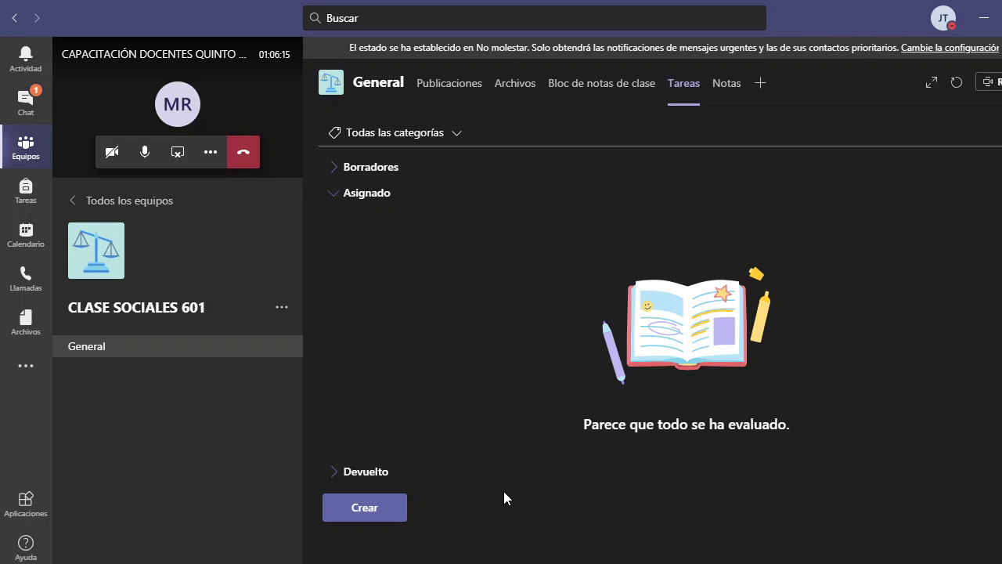
{"action": "left_click", "coordinate": [368, 508]}
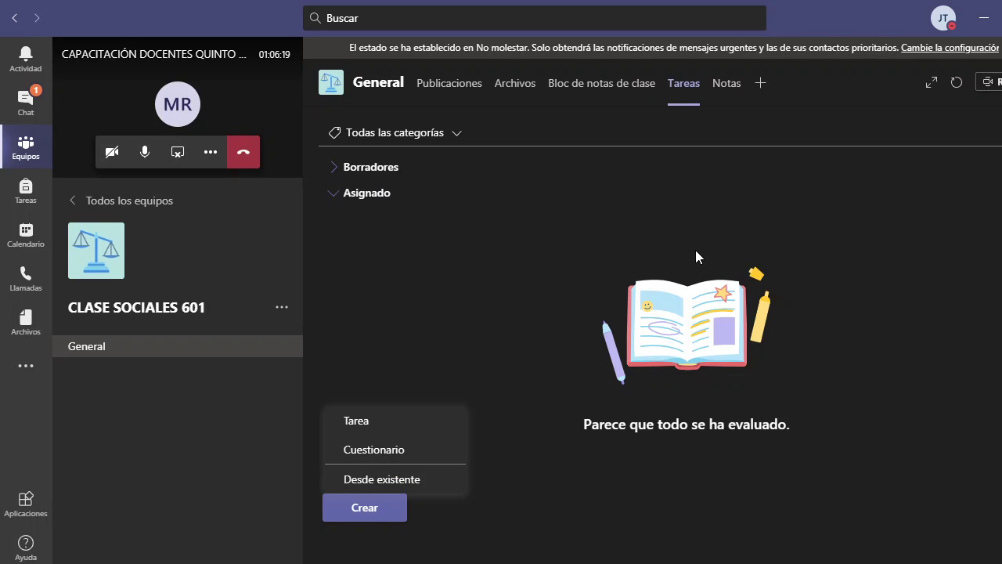
- Build a quiz task from CAPITALES DE AMERICA, add the TIC class, and publish it with Asignar
{"action": "left_click", "coordinate": [403, 449]}
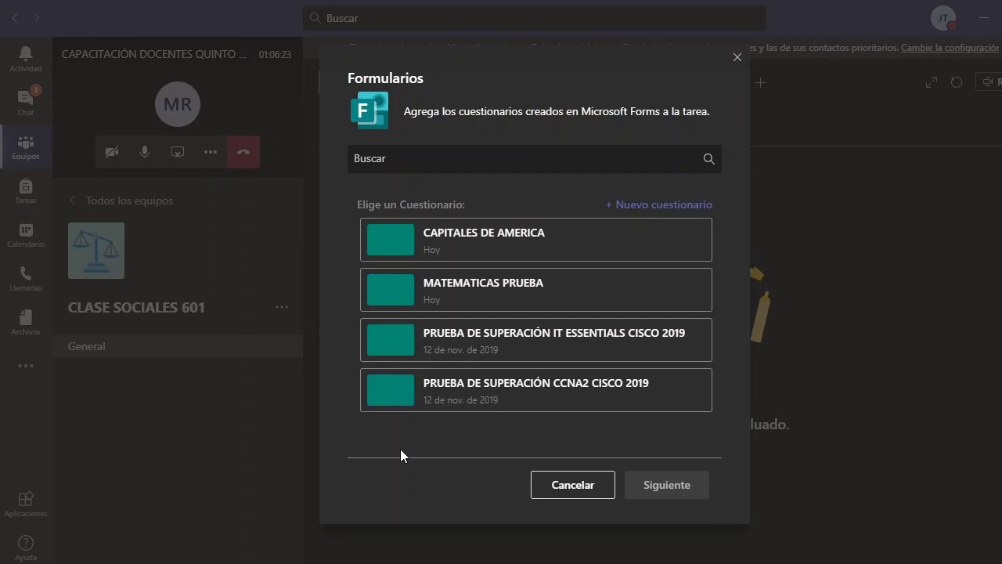
{"action": "left_click", "coordinate": [499, 249]}
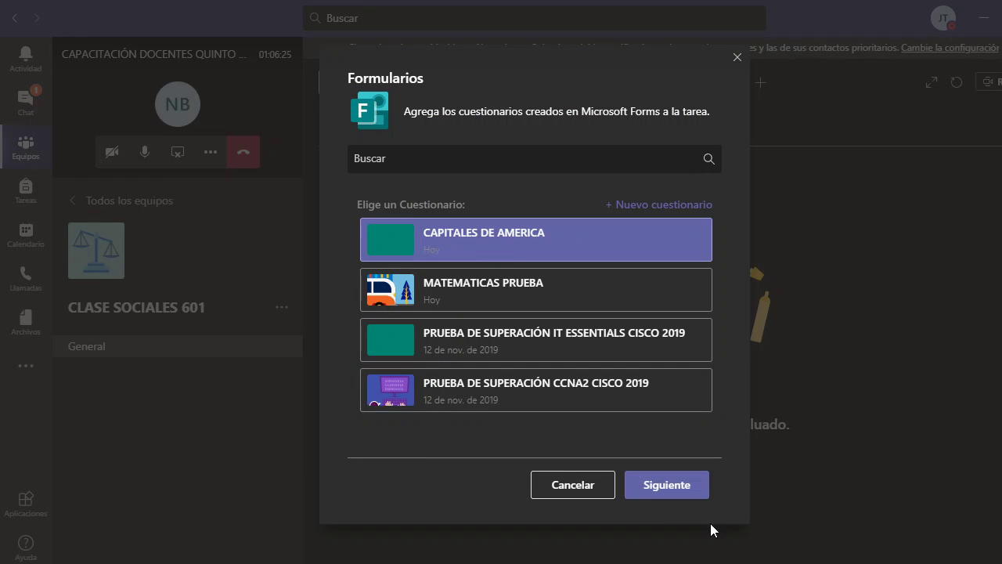
{"action": "left_click", "coordinate": [683, 489]}
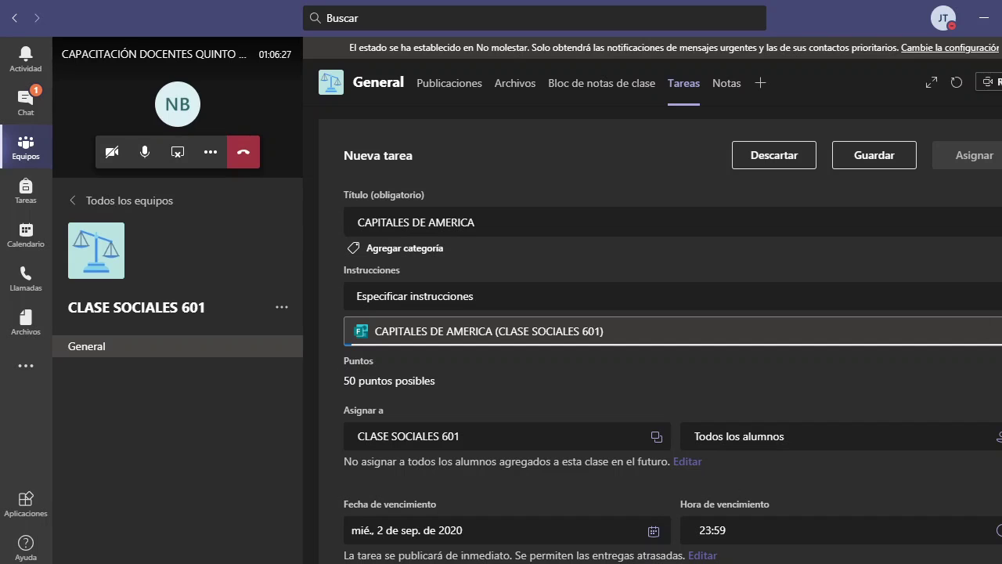
{"action": "left_click", "coordinate": [613, 445]}
{"action": "left_click", "coordinate": [425, 367]}
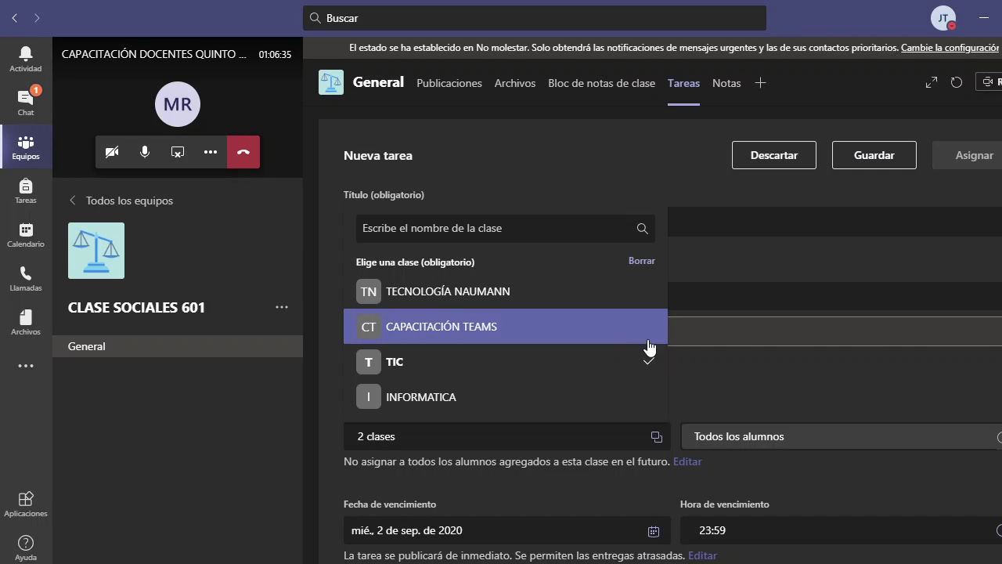
{"action": "left_click", "coordinate": [996, 158]}
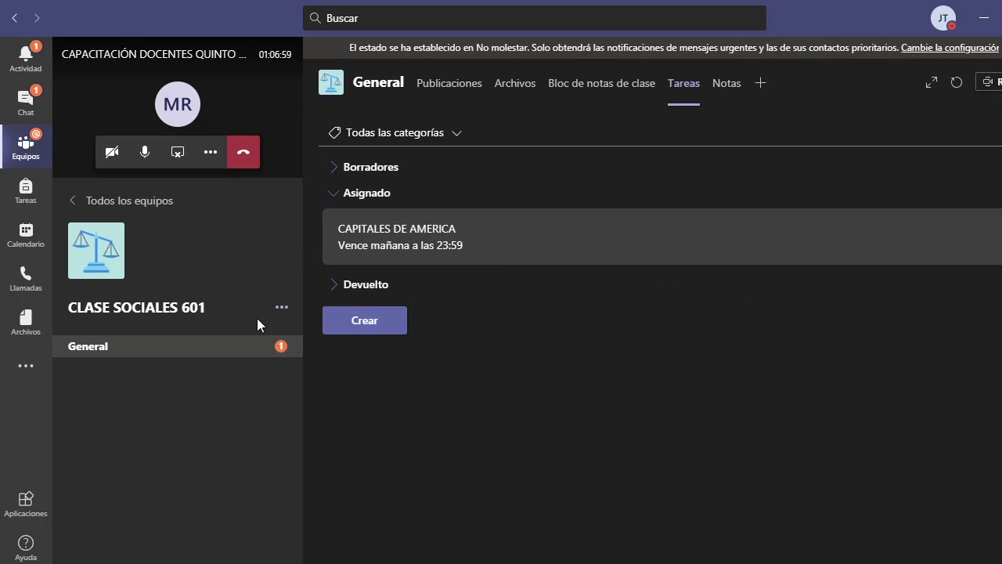
{"action": "left_click", "coordinate": [198, 351]}
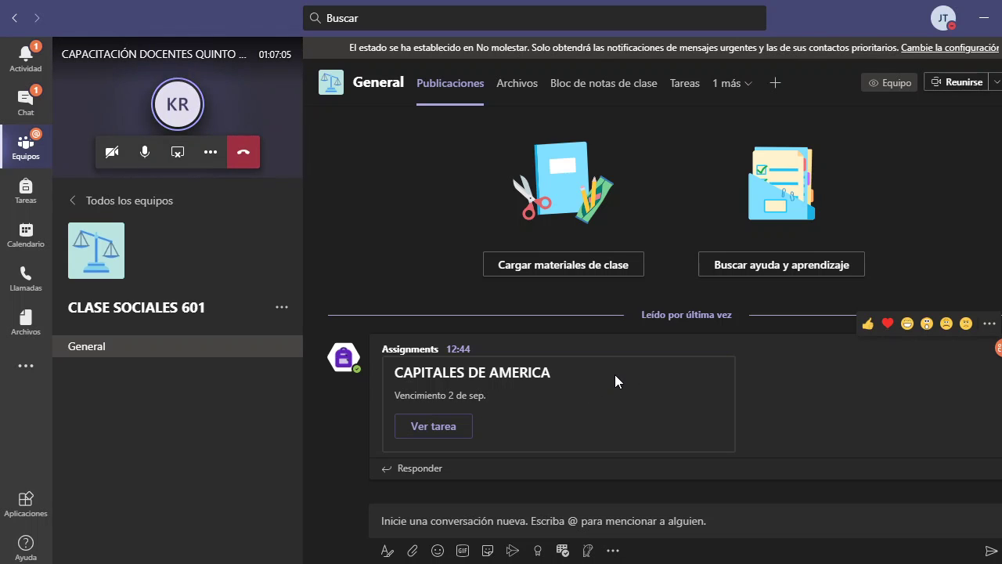
{"action": "scroll", "coordinate": [704, 368], "scroll_direction": "up", "scroll_amount": 2}
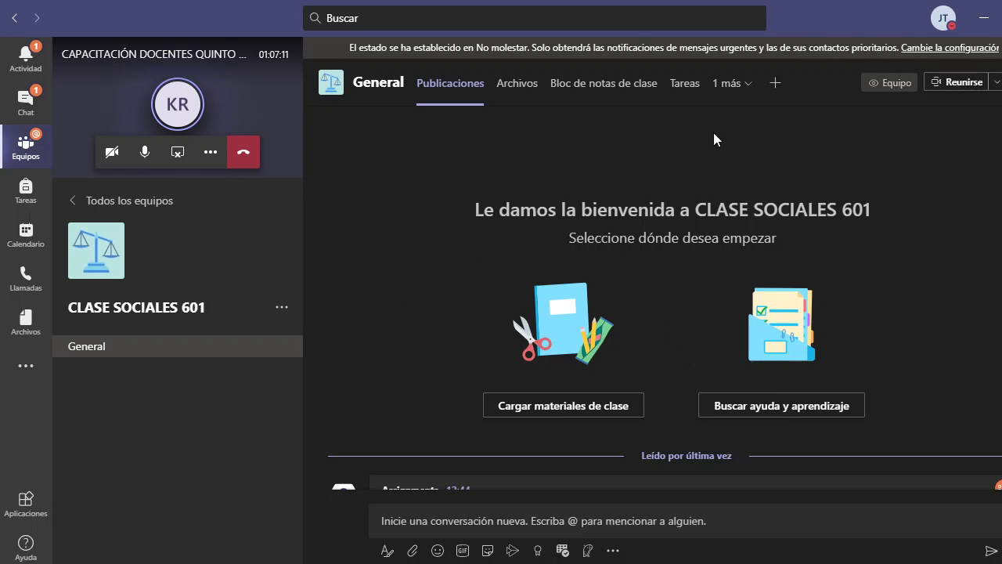
{"action": "left_click", "coordinate": [727, 83]}
{"action": "left_click", "coordinate": [687, 84]}
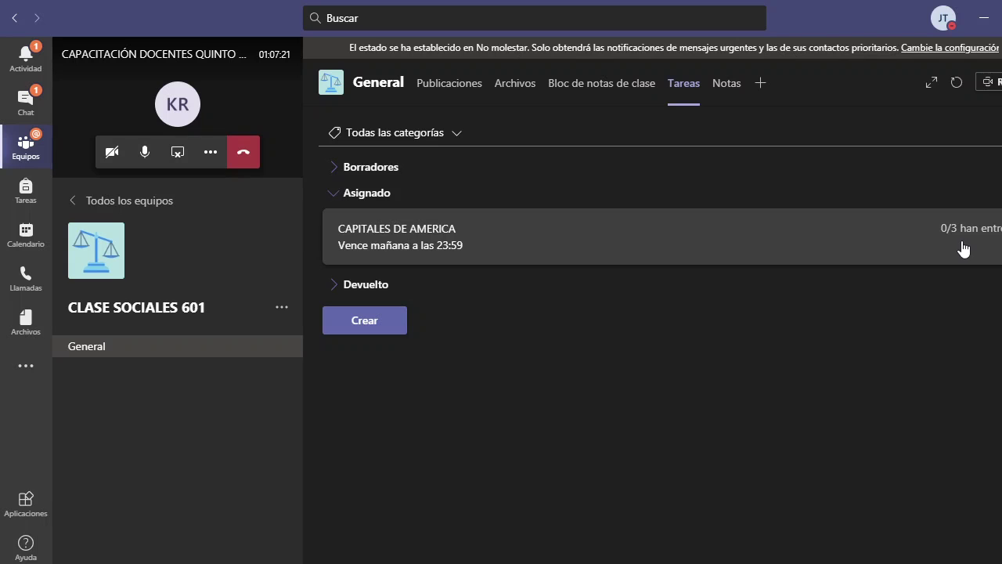
- Check the CAPITALES DE AMERICA Por entregar status, then return to the Equipos overview
{"action": "left_click", "coordinate": [439, 243]}
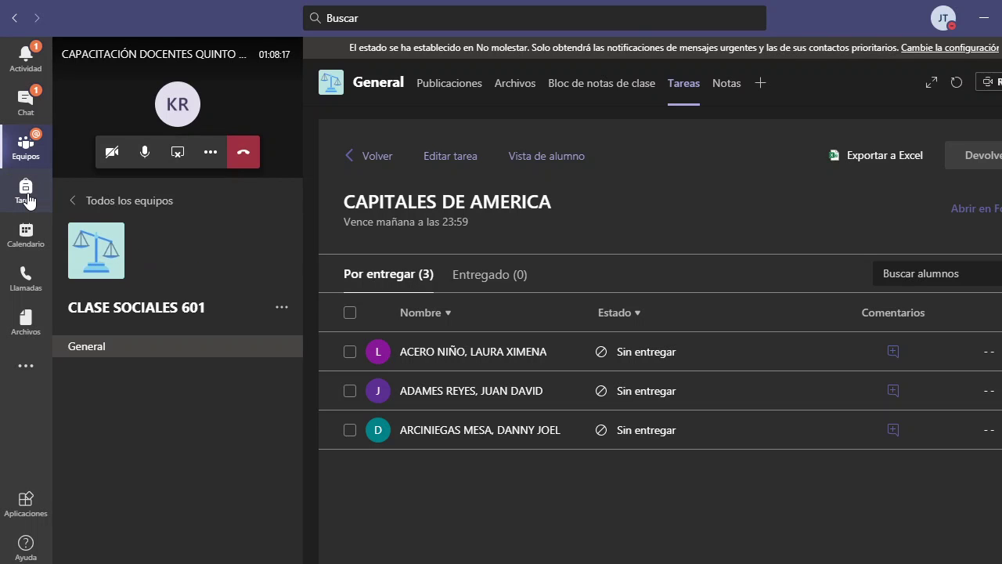
{"action": "left_click", "coordinate": [31, 150]}
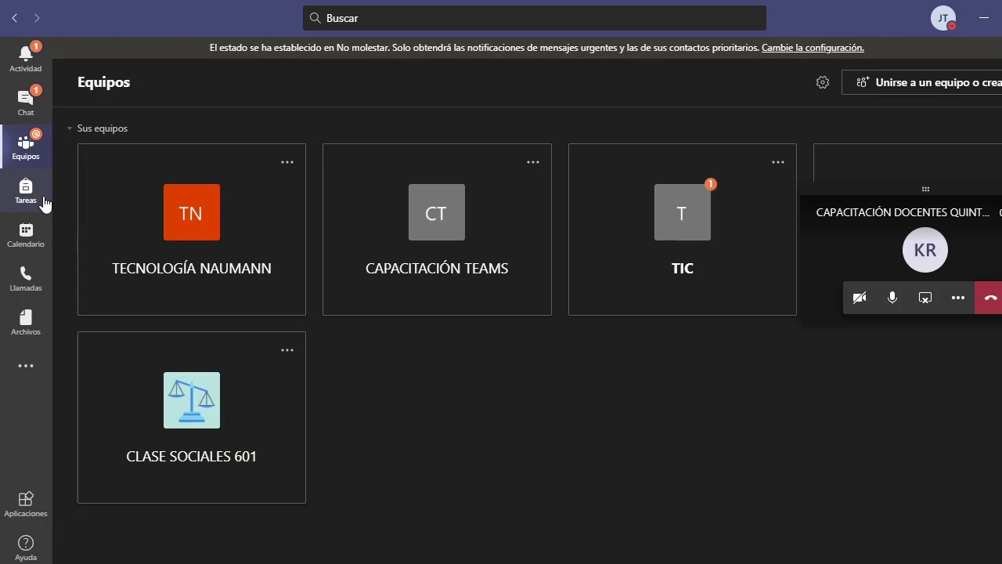
- Open the Tareas 'Elige una clase' chooser and drag the floating call window to the top-right corner
{"action": "left_click", "coordinate": [43, 202]}
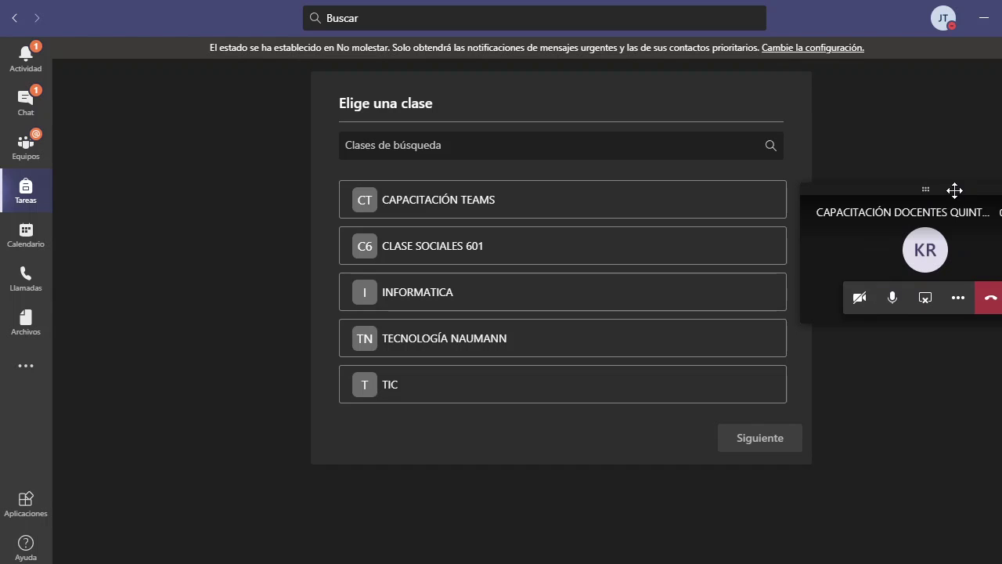
{"action": "left_click_drag", "start_coordinate": [952, 192], "coordinate": [959, 95]}
{"action": "left_click_drag", "start_coordinate": [911, 125], "coordinate": [869, 153]}
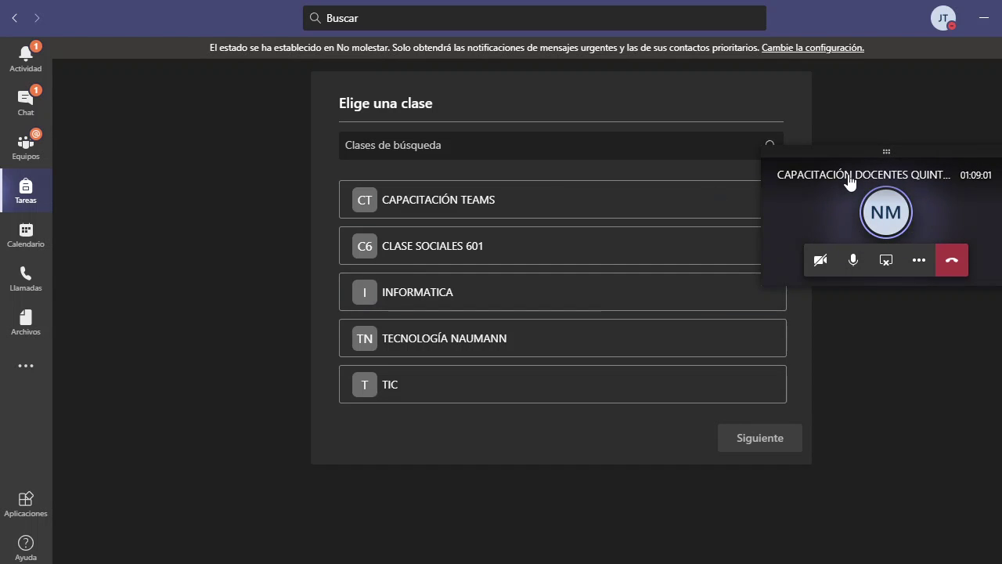
{"action": "left_click_drag", "start_coordinate": [887, 150], "coordinate": [985, 56]}
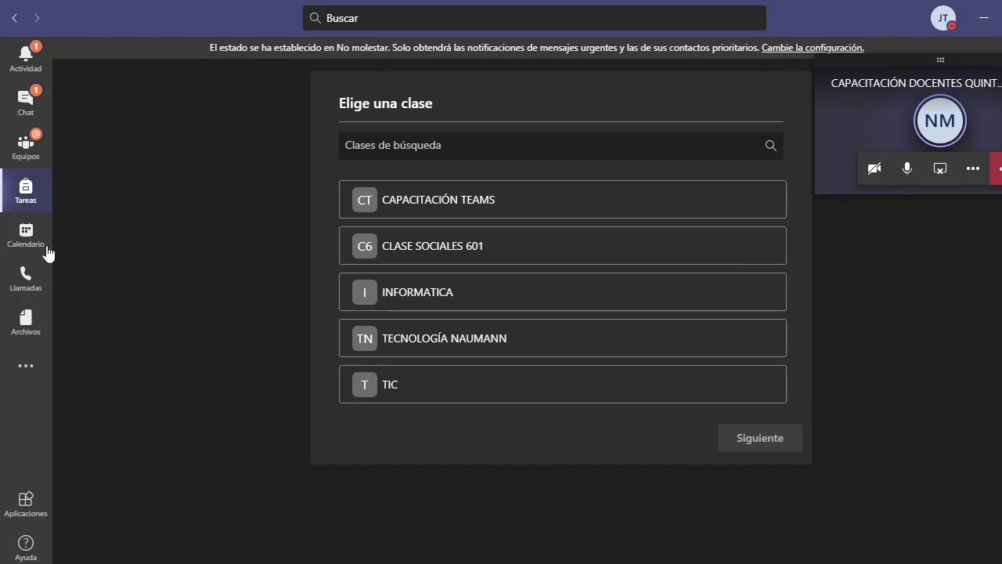
- Open the meeting chat, scroll its history, and reopen the full meeting from the mini window
{"action": "left_click", "coordinate": [25, 115]}
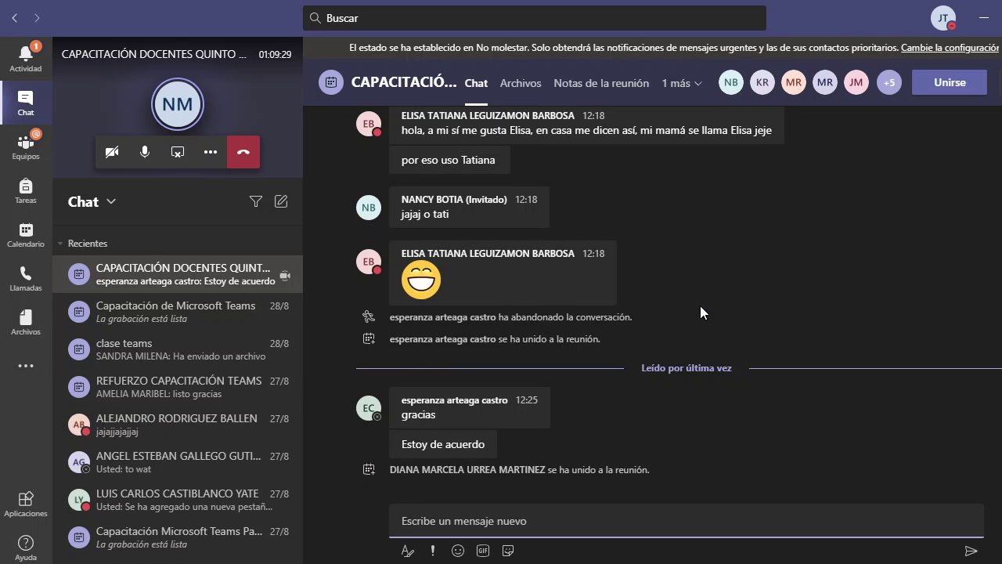
{"action": "scroll", "coordinate": [700, 305], "scroll_direction": "up", "scroll_amount": 15}
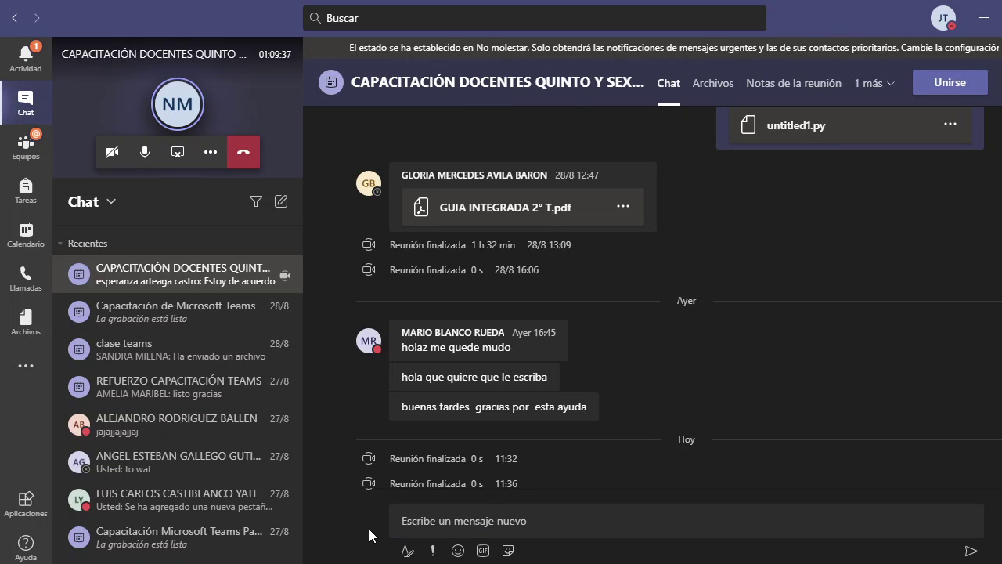
{"action": "left_click", "coordinate": [239, 110]}
{"action": "mouse_move", "coordinate": [865, 432]}
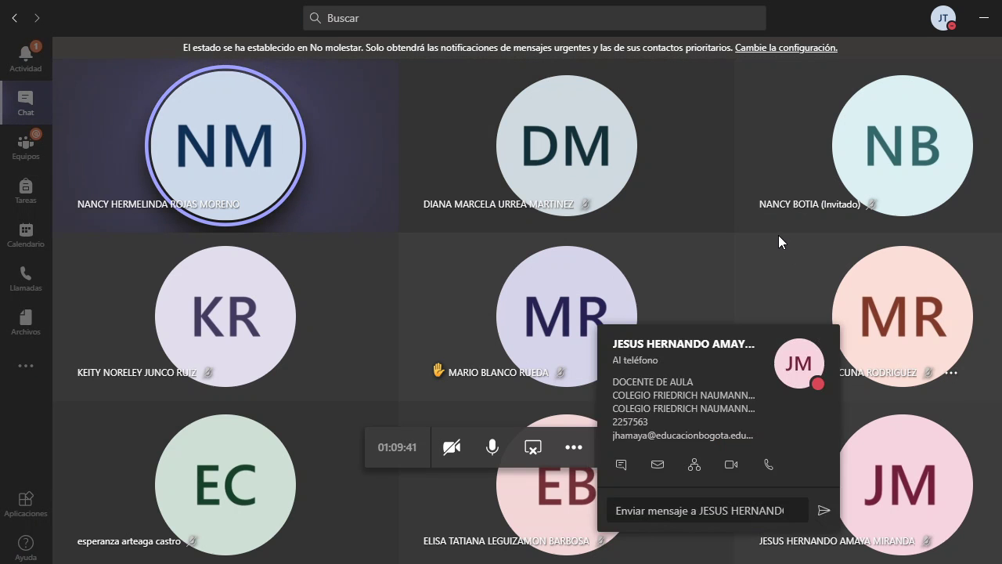
- Show the meeting's participant list, scroll through it, then hide it
{"action": "left_click", "coordinate": [696, 450]}
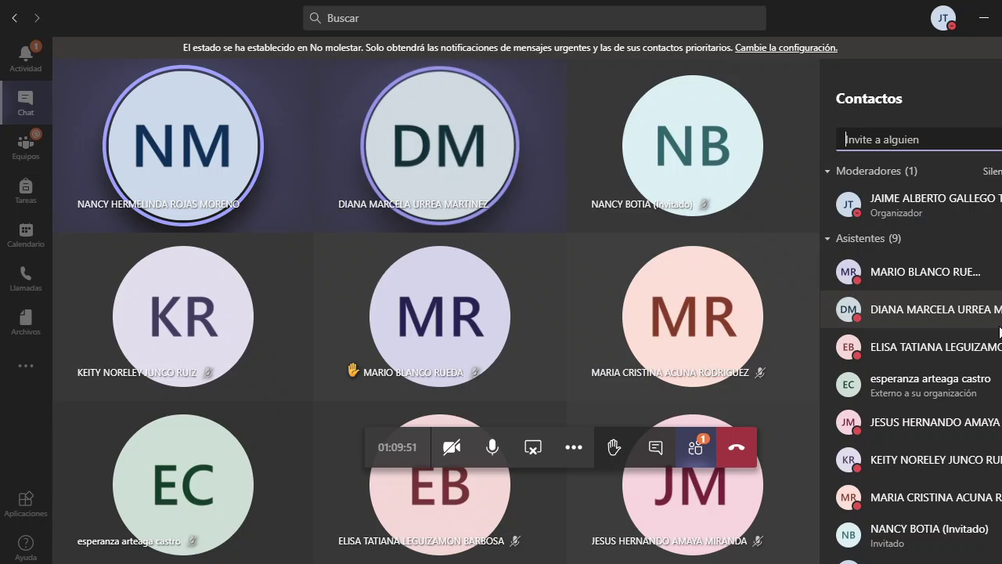
{"action": "scroll", "coordinate": [1000, 356], "scroll_direction": "down", "scroll_amount": 3}
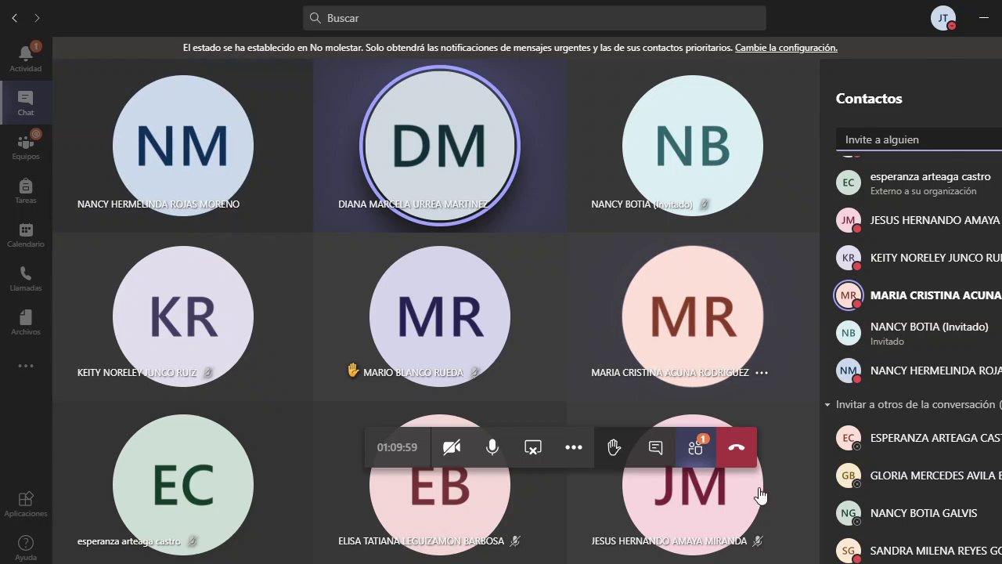
{"action": "left_click", "coordinate": [695, 448]}
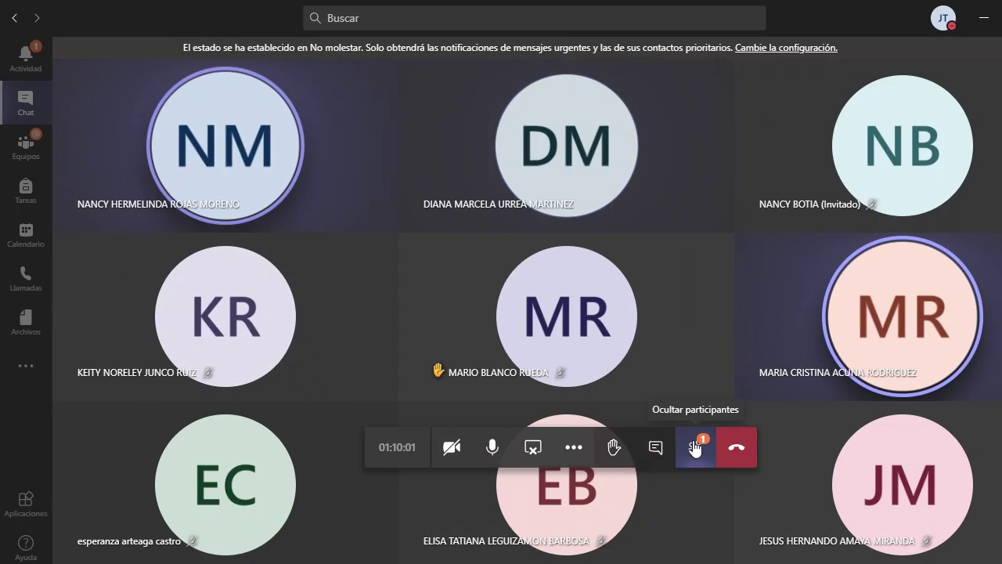
- Open the meeting chat, glance at a participant's contact card, then return to Equipos
{"action": "left_click", "coordinate": [695, 447]}
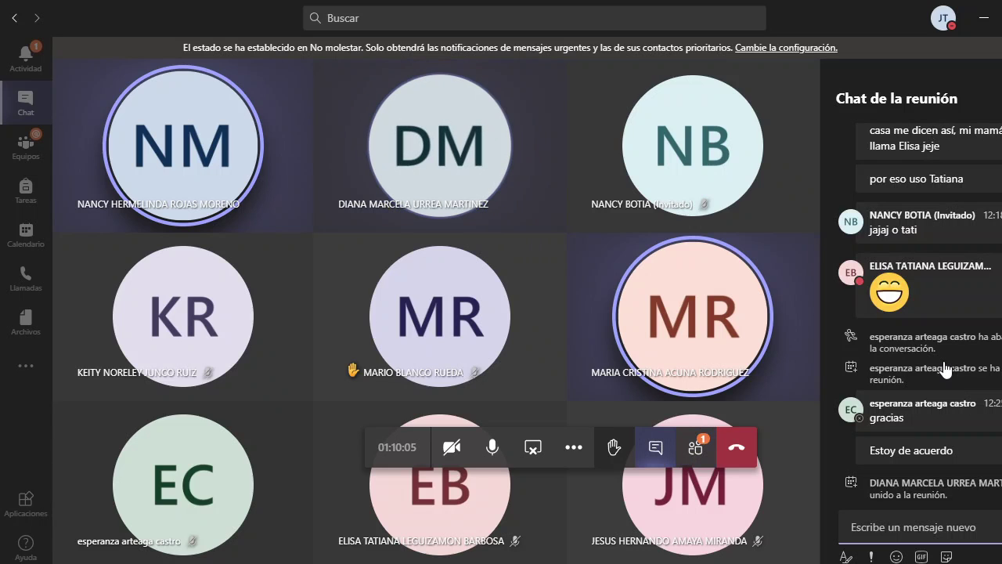
{"action": "mouse_move", "coordinate": [945, 368]}
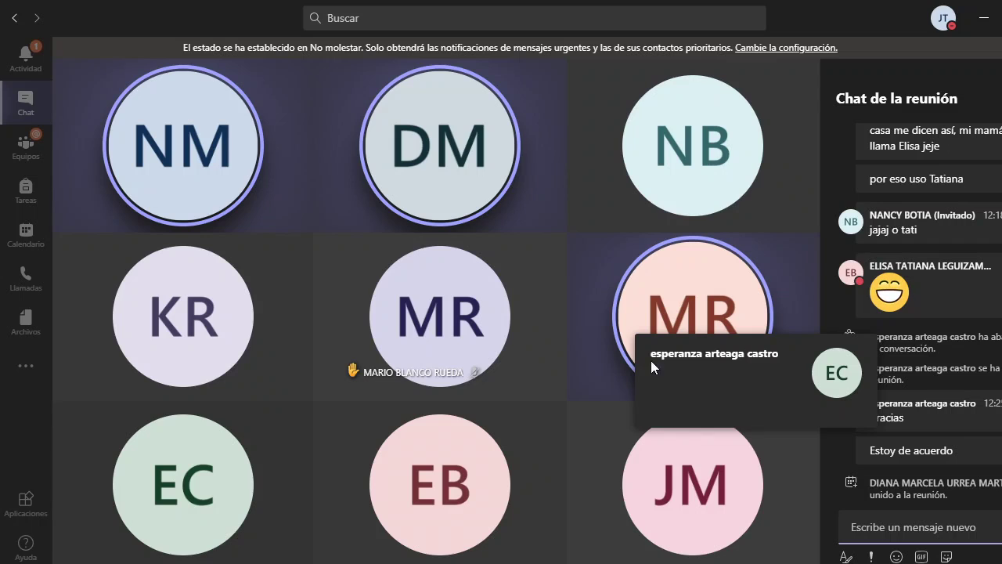
{"action": "left_click", "coordinate": [597, 282]}
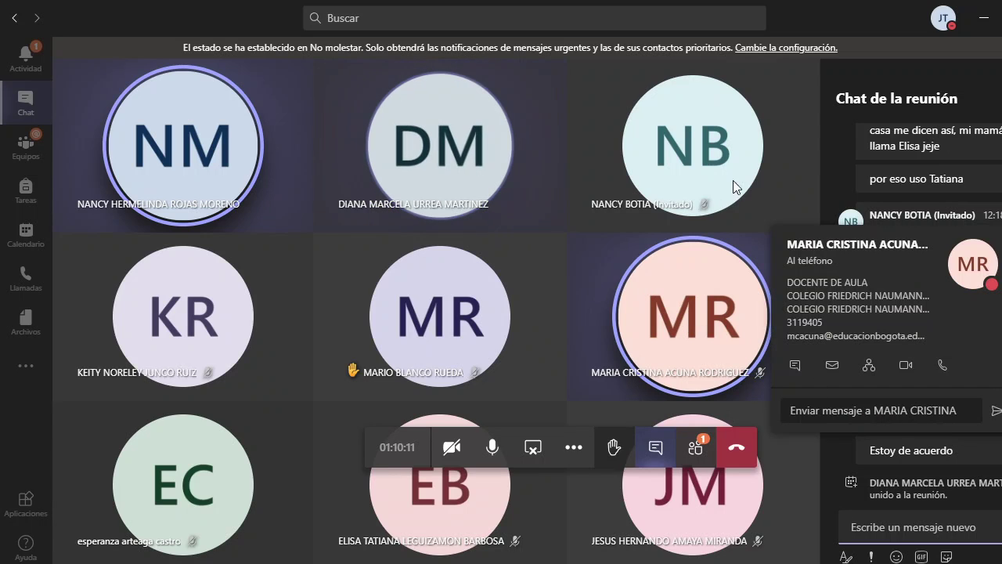
{"action": "left_click", "coordinate": [349, 247]}
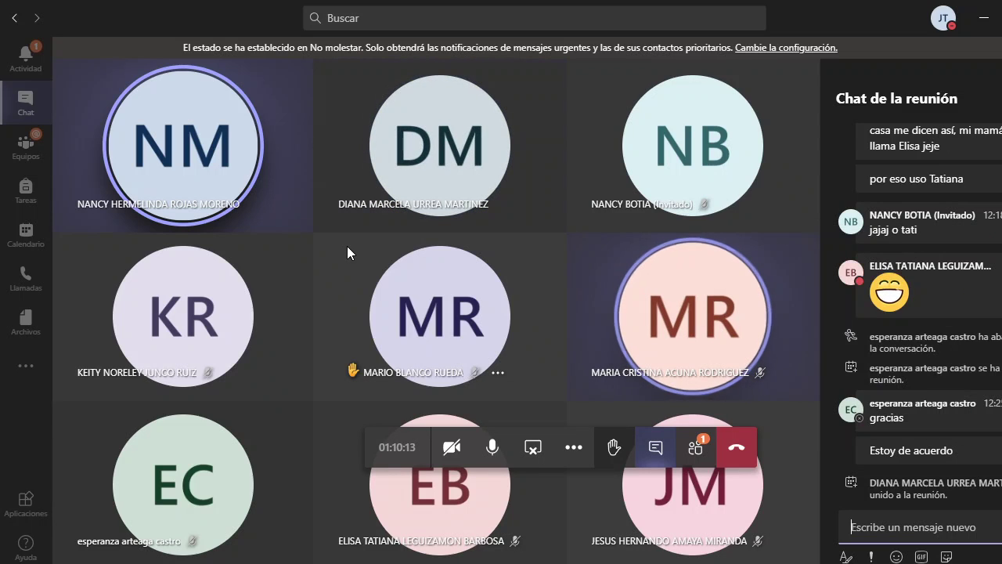
{"action": "left_click", "coordinate": [34, 161]}
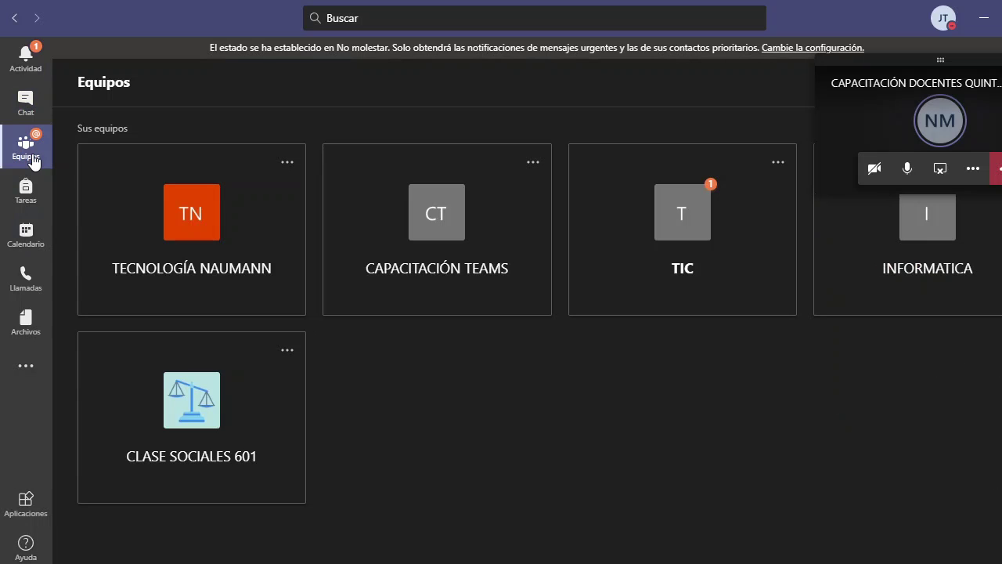
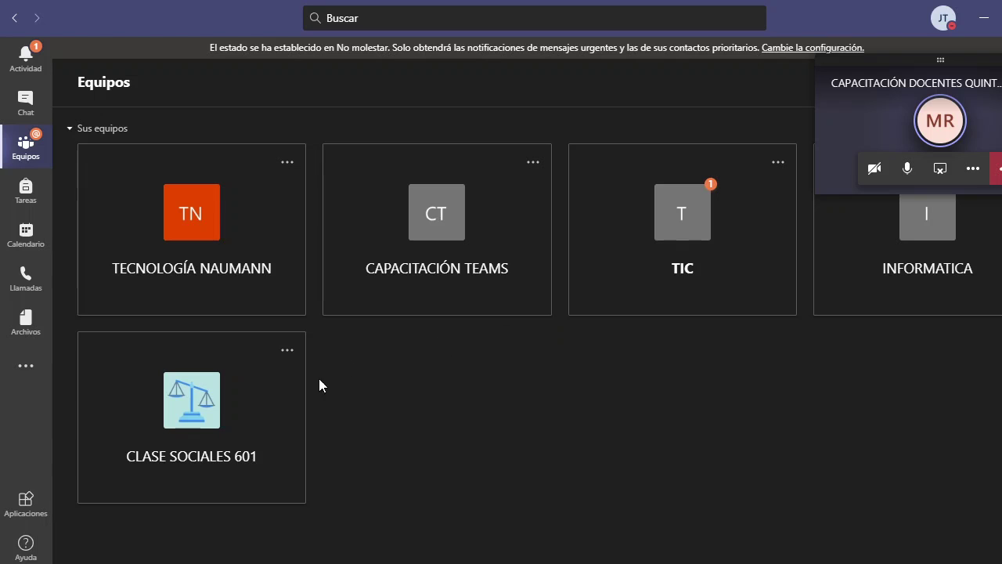
- Close the CLASE SOCIALES 601 team options, go to Calendario and move the call window aside
{"action": "left_click", "coordinate": [287, 354]}
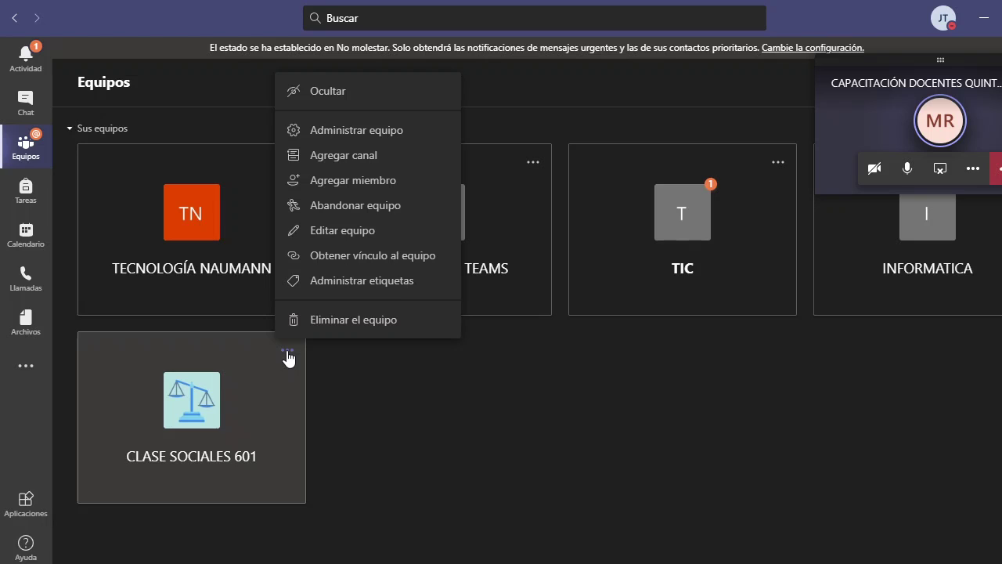
{"action": "left_click", "coordinate": [390, 387]}
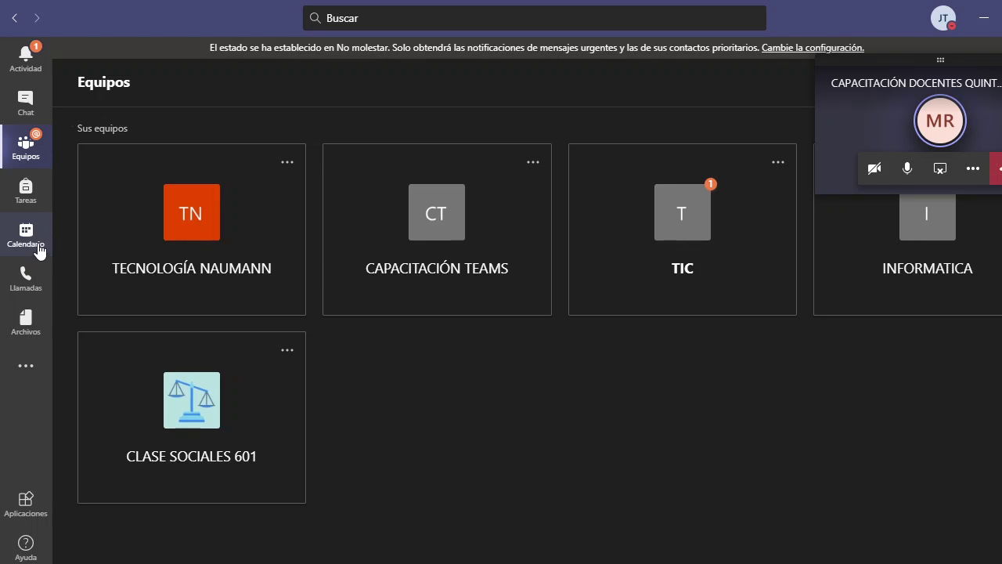
{"action": "left_click", "coordinate": [35, 246]}
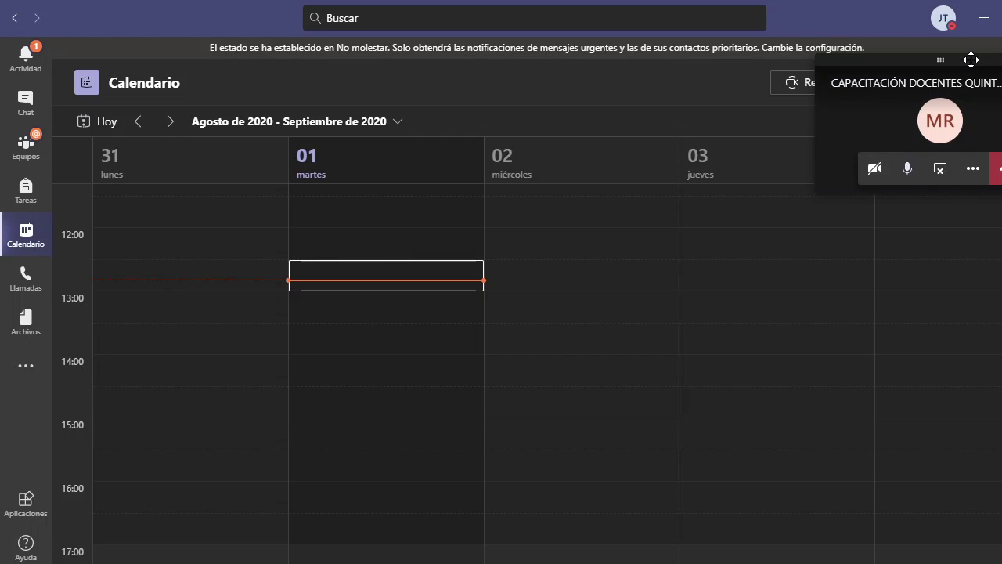
{"action": "left_click_drag", "start_coordinate": [966, 60], "coordinate": [980, 421]}
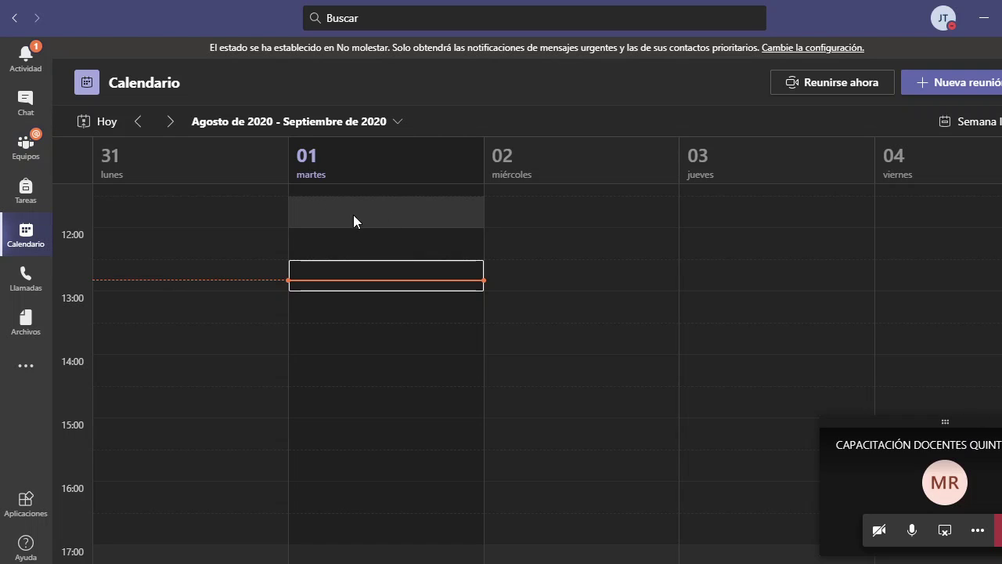
- Scroll the 31 August–4 September 2020 week to show the 10:00 Webex meetings
{"action": "scroll", "coordinate": [98, 348], "scroll_direction": "up", "scroll_amount": 8}
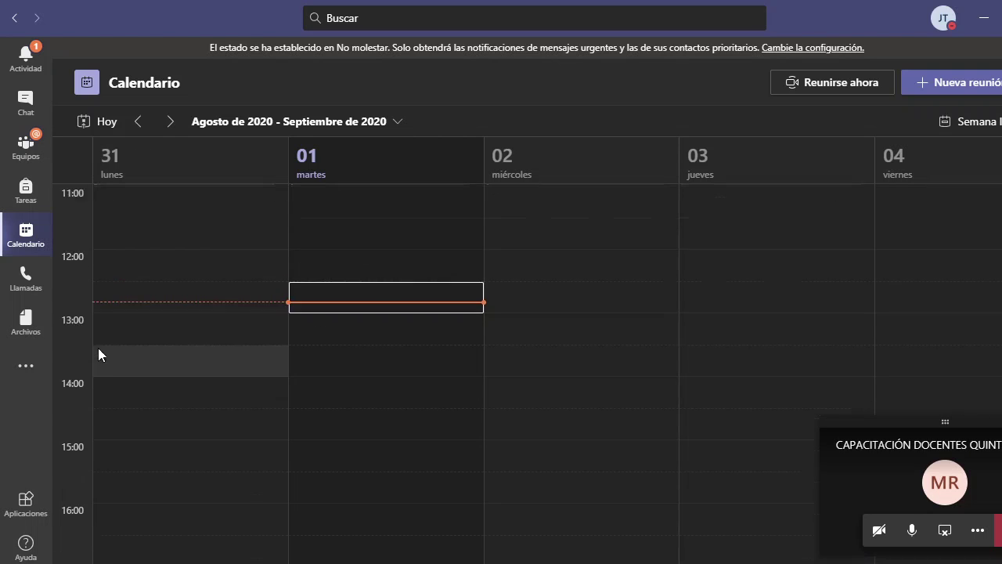
{"action": "scroll", "coordinate": [81, 453], "scroll_direction": "up", "scroll_amount": 3}
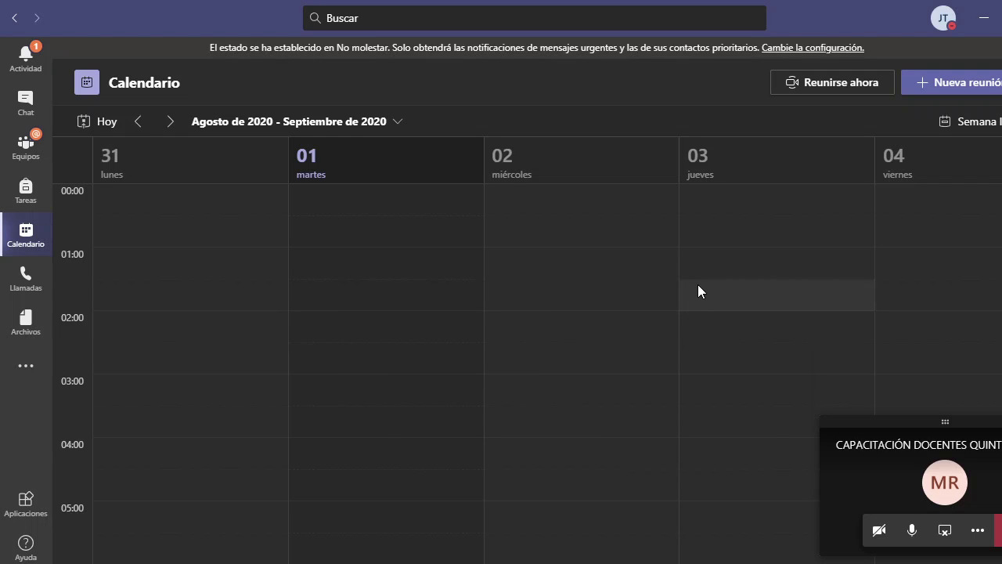
{"action": "scroll", "coordinate": [383, 213], "scroll_direction": "down", "scroll_amount": 1}
{"action": "scroll", "coordinate": [383, 220], "scroll_direction": "up", "scroll_amount": 1}
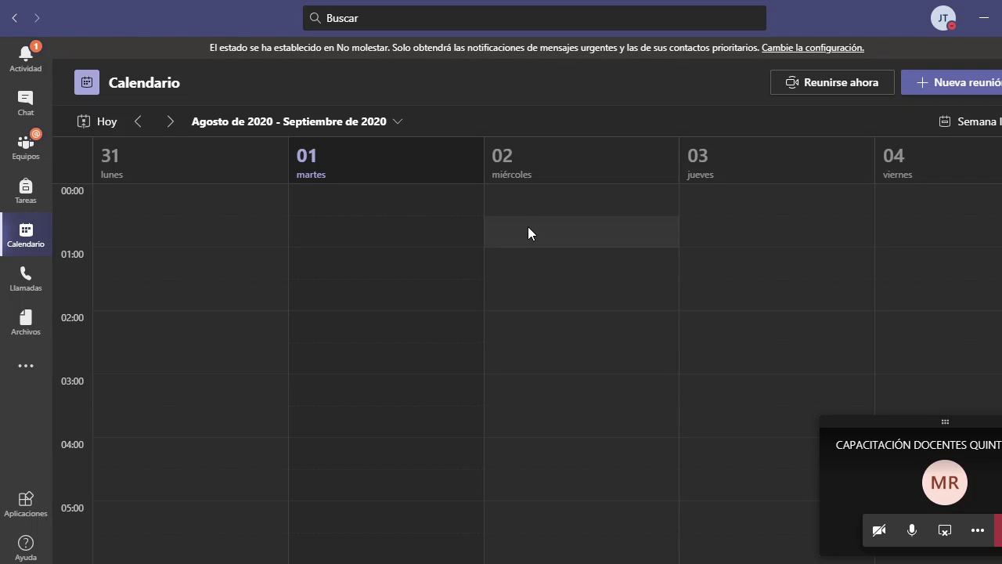
{"action": "scroll", "coordinate": [485, 266], "scroll_direction": "down", "scroll_amount": 5}
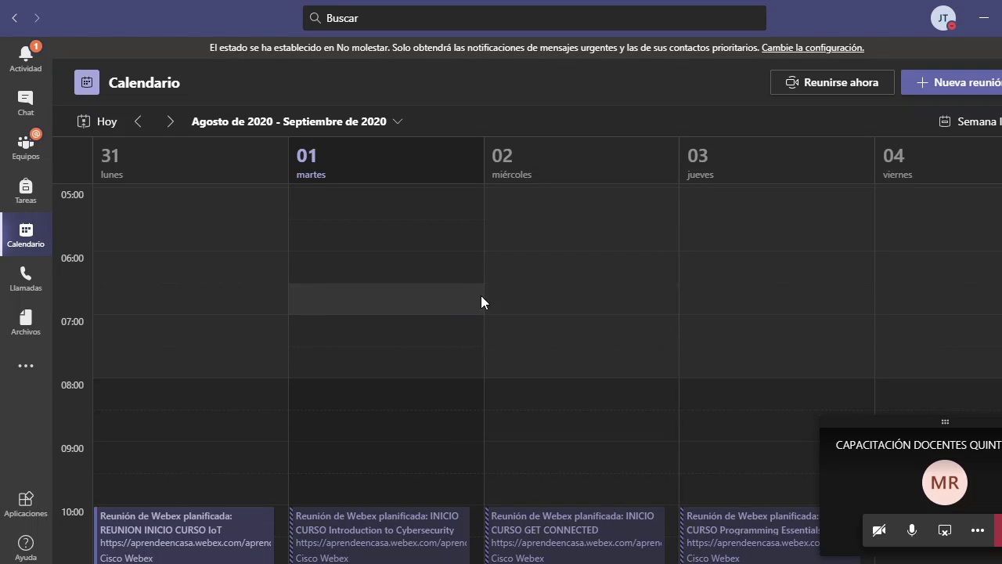
{"action": "scroll", "coordinate": [485, 300], "scroll_direction": "down", "scroll_amount": 1}
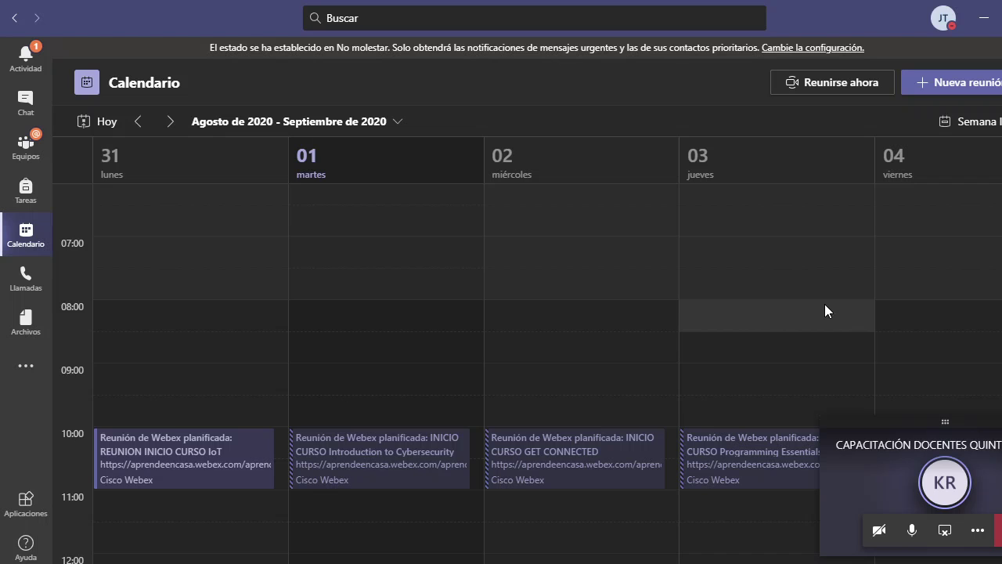
{"action": "scroll", "coordinate": [825, 310], "scroll_direction": "down", "scroll_amount": 1}
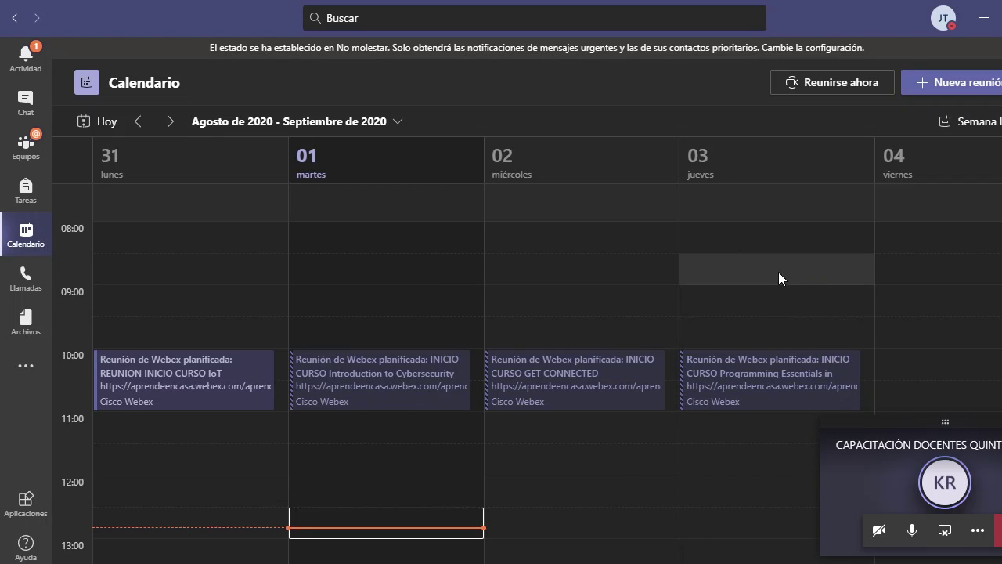
{"action": "scroll", "coordinate": [732, 272], "scroll_direction": "up", "scroll_amount": 3}
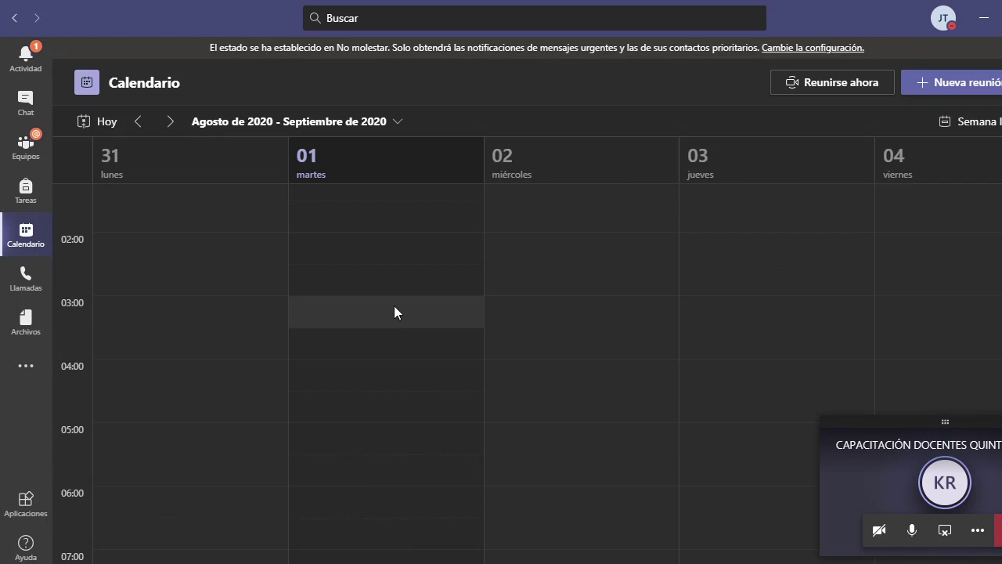
{"action": "scroll", "coordinate": [418, 297], "scroll_direction": "down", "scroll_amount": 2}
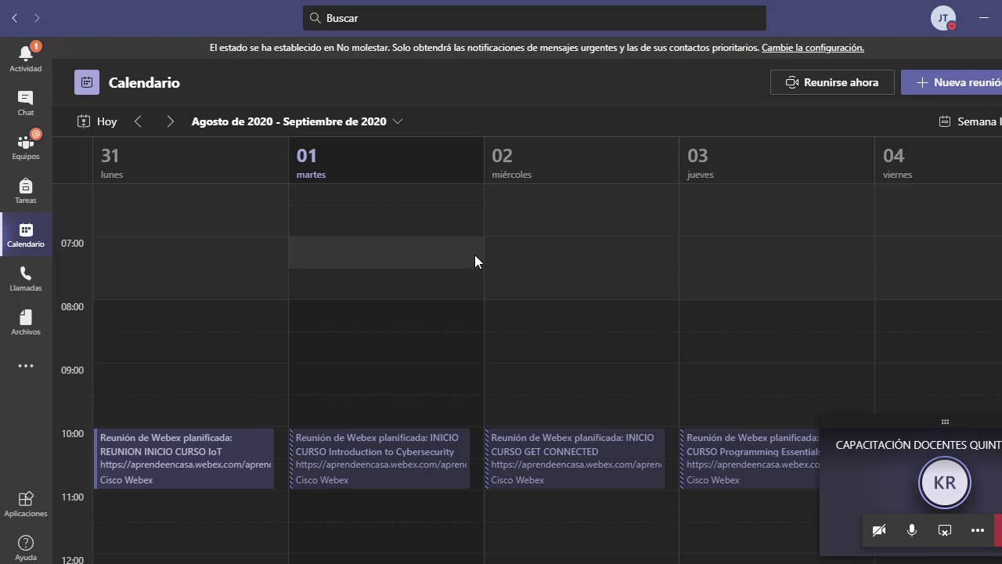
- Draft a meeting in the Wednesday 2 September 7:00–7:30 slot titled CLASE SOCIALES
{"action": "left_click", "coordinate": [537, 251]}
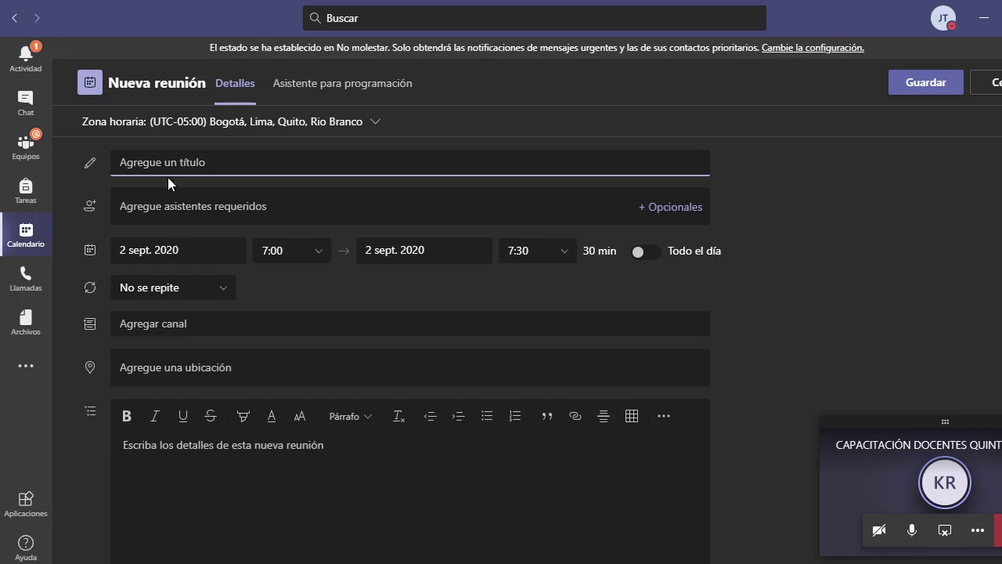
{"action": "type", "text": "CLA"}
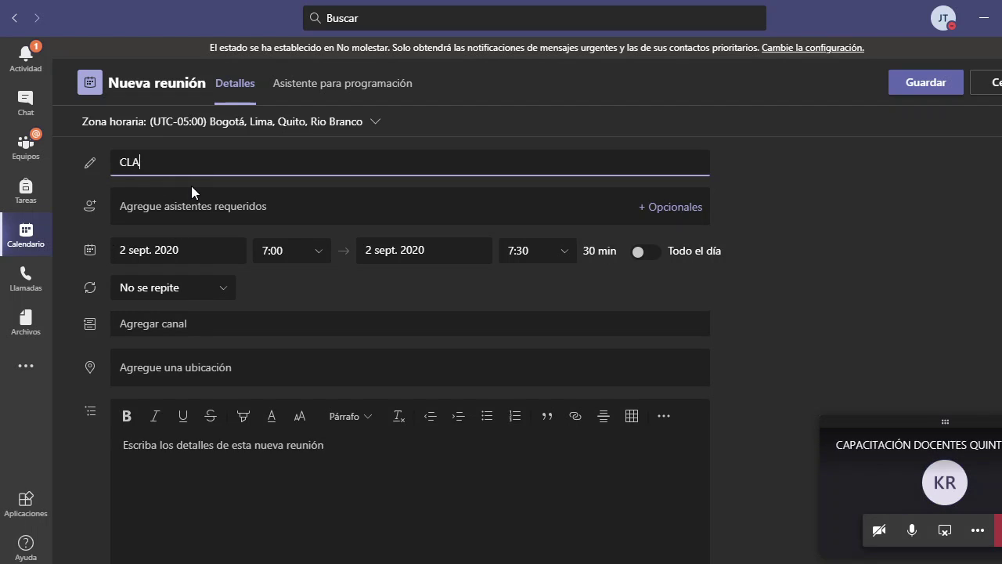
{"action": "type", "text": "SE SOCIALES"}
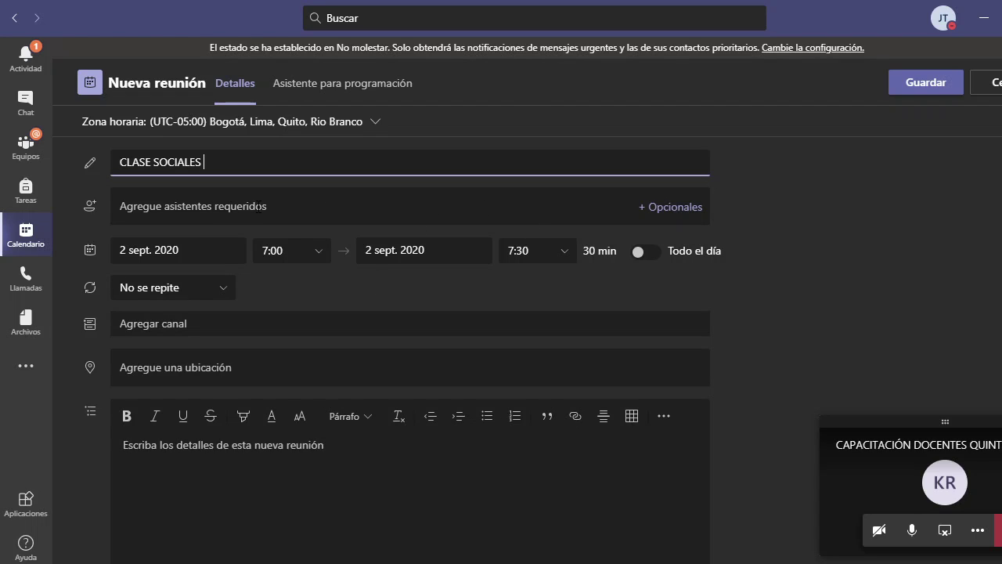
{"action": "left_click", "coordinate": [258, 207]}
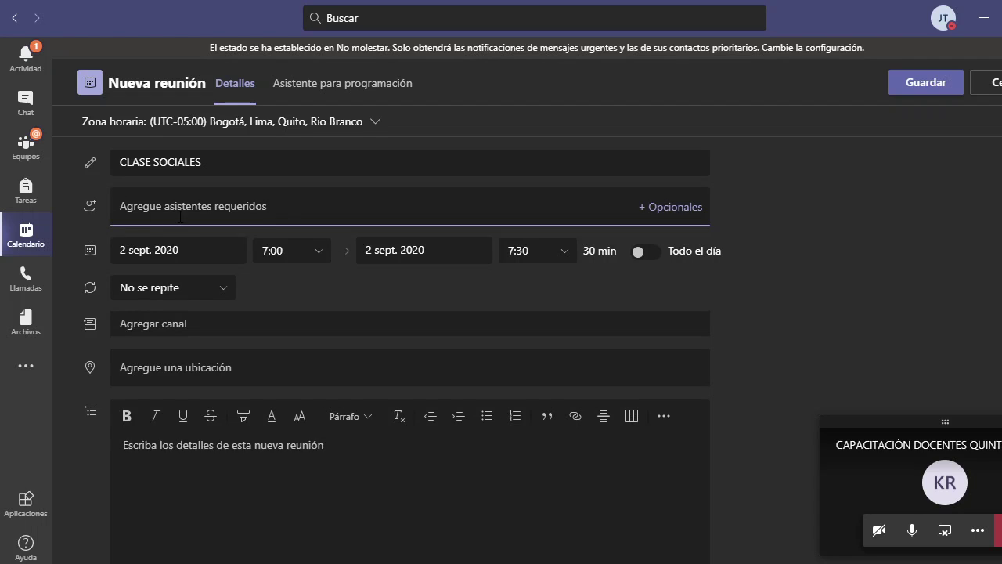
{"action": "left_click", "coordinate": [234, 162]}
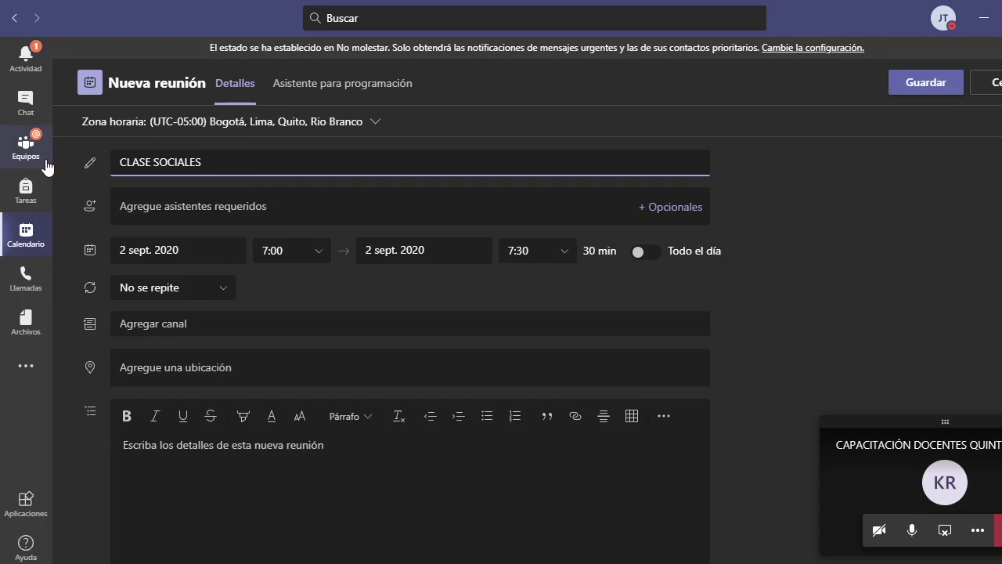
- Discard the meeting draft and open Administrar equipo for CLASE SOCIALES 601
{"action": "left_click", "coordinate": [28, 147]}
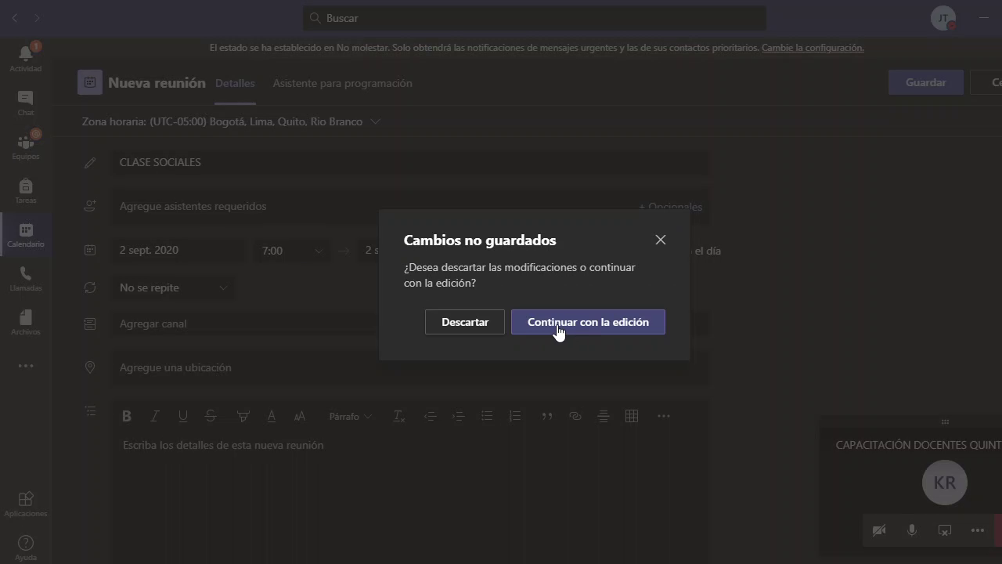
{"action": "left_click", "coordinate": [474, 328]}
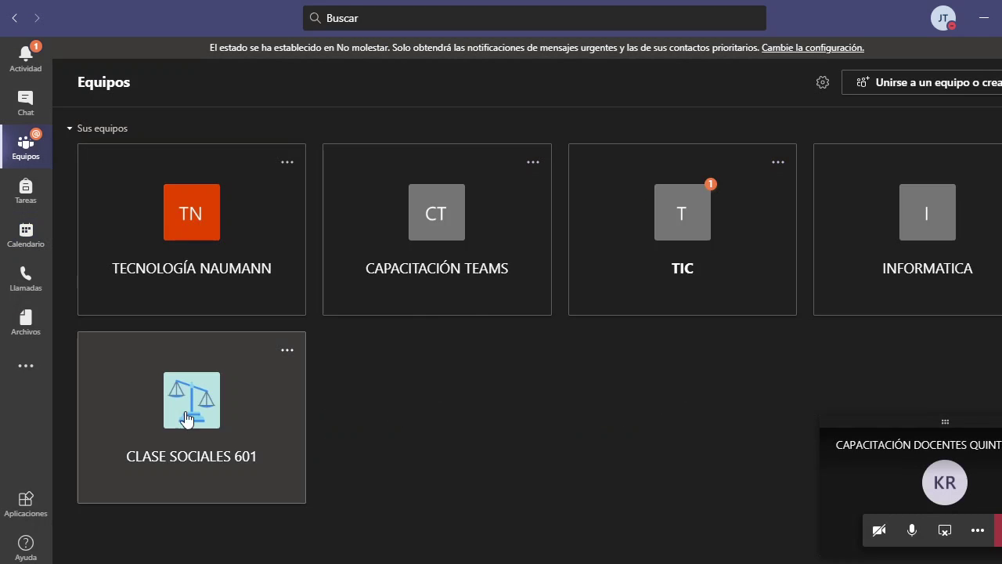
{"action": "left_click", "coordinate": [288, 351]}
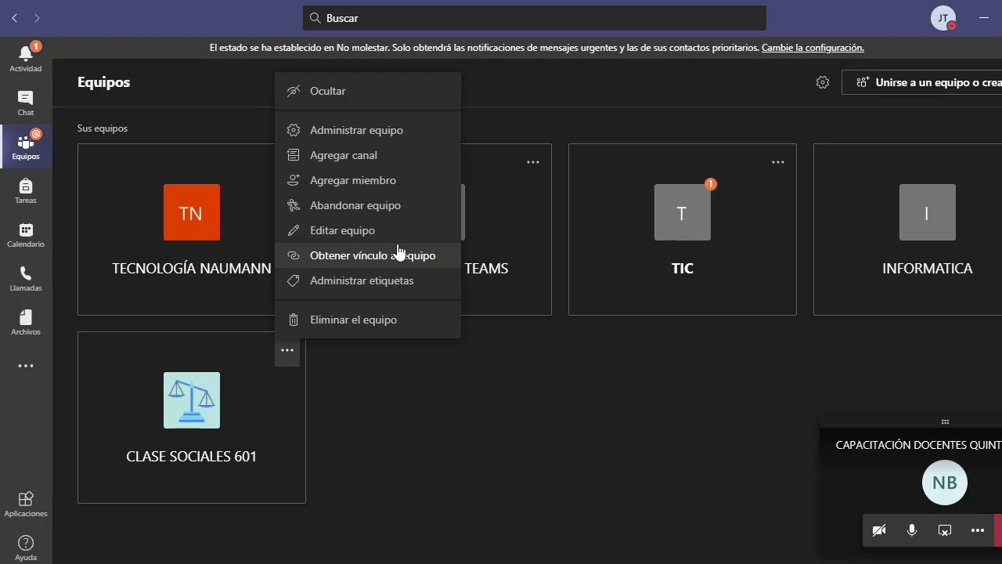
{"action": "left_click", "coordinate": [391, 133]}
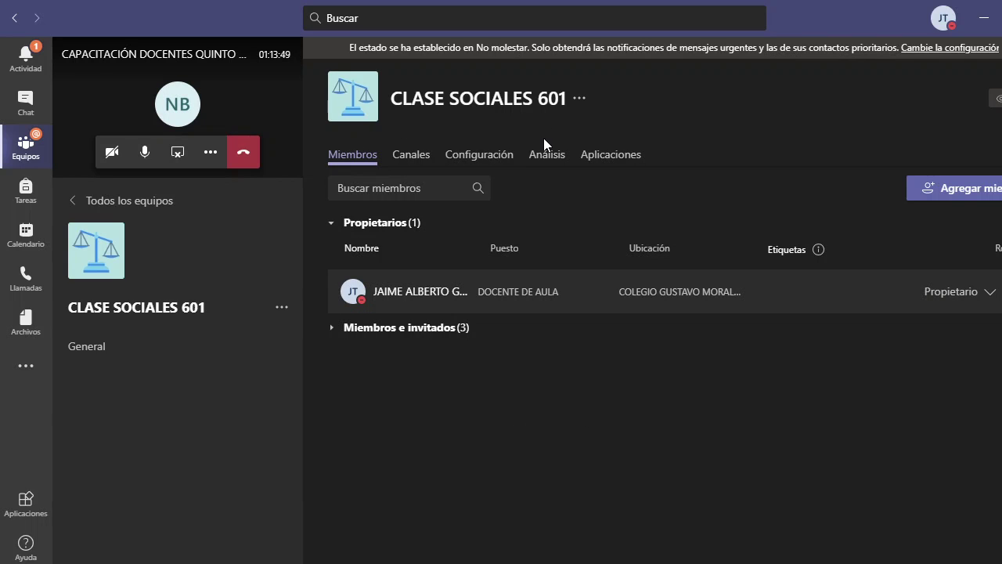
{"action": "left_click", "coordinate": [494, 156]}
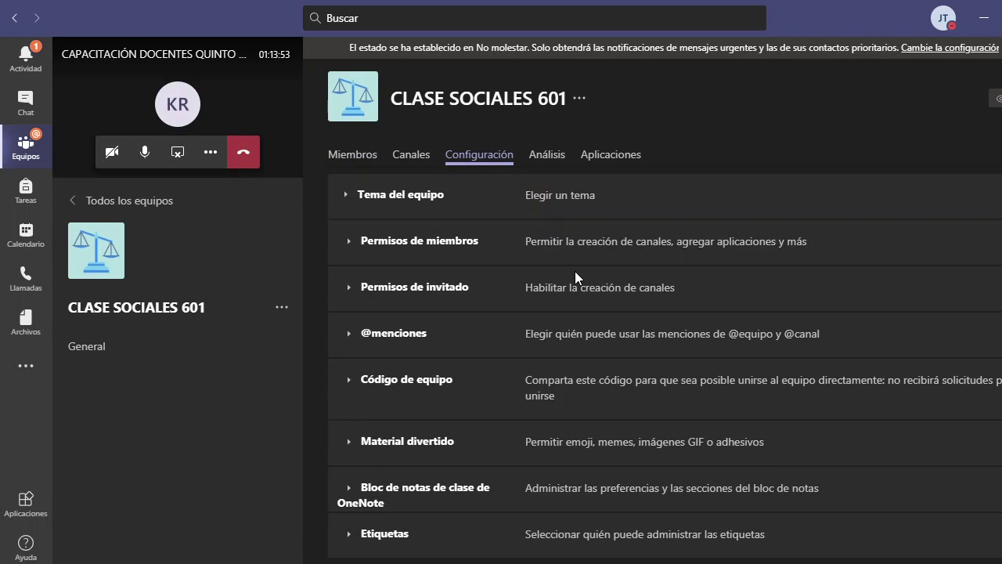
{"action": "left_click", "coordinate": [355, 244]}
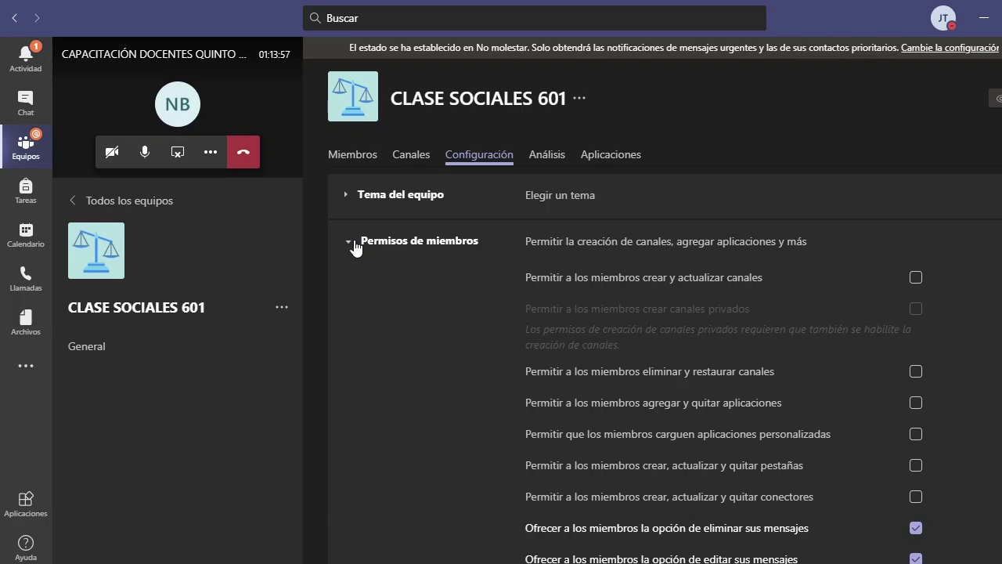
{"action": "left_click", "coordinate": [356, 248]}
{"action": "left_click", "coordinate": [356, 248]}
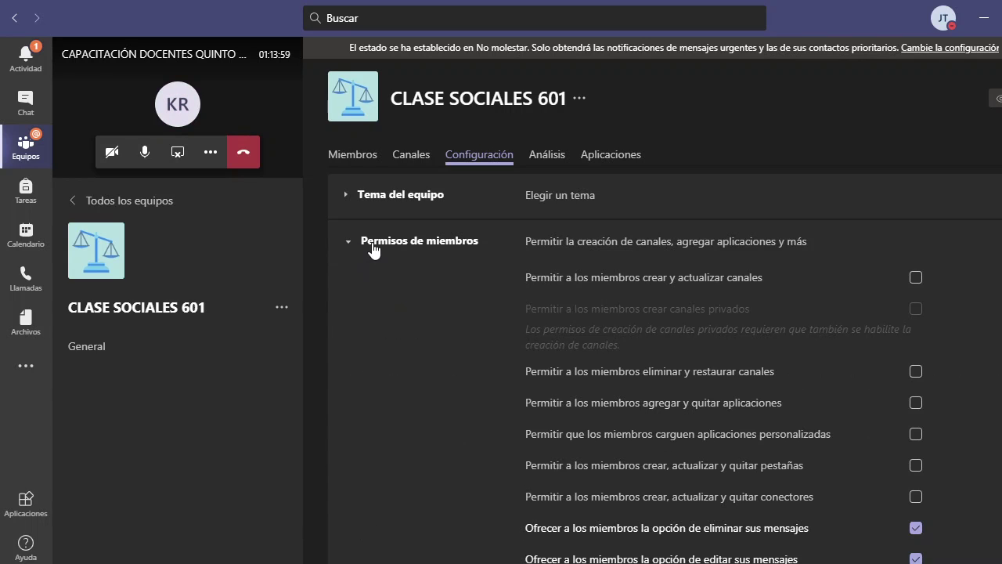
{"action": "left_click", "coordinate": [359, 199]}
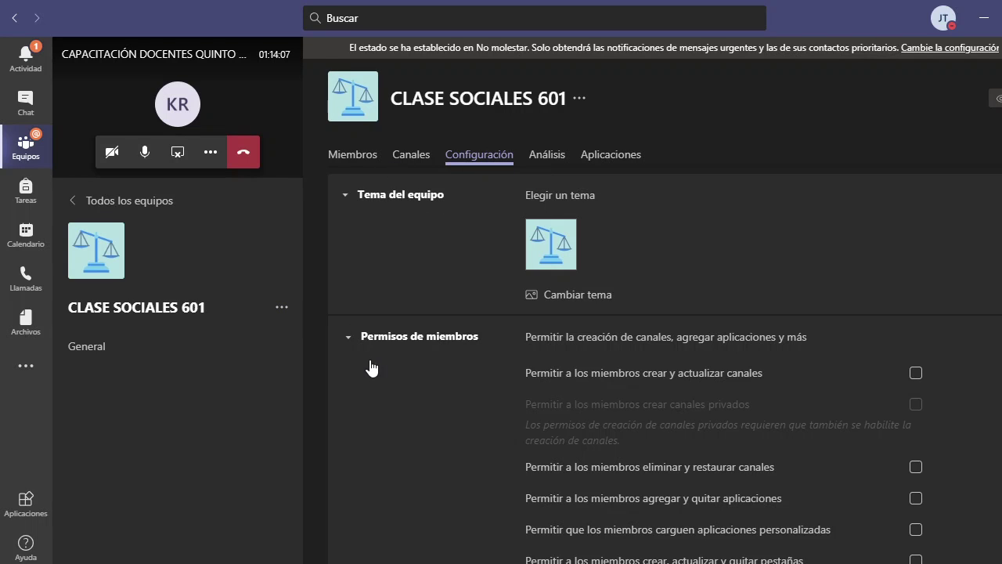
{"action": "left_click", "coordinate": [353, 337]}
{"action": "scroll", "coordinate": [455, 326], "scroll_direction": "down", "scroll_amount": 2}
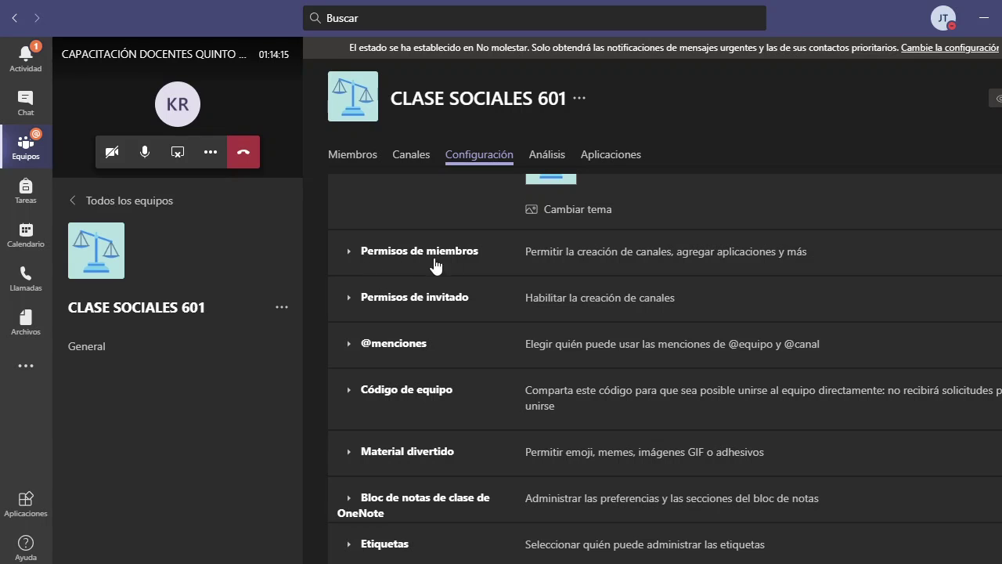
{"action": "left_click", "coordinate": [350, 263]}
{"action": "scroll", "coordinate": [978, 314], "scroll_direction": "down", "scroll_amount": 4}
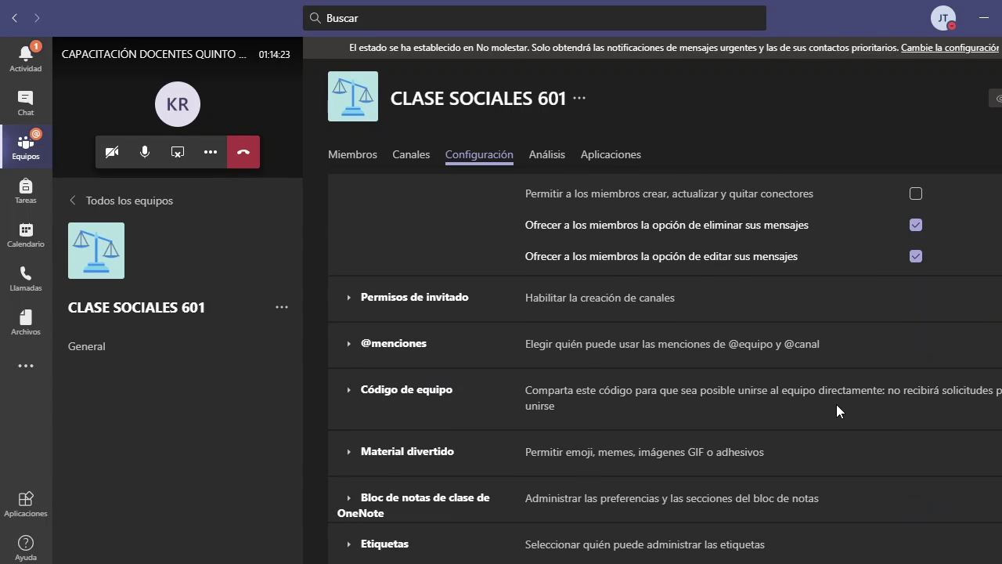
{"action": "scroll", "coordinate": [836, 404], "scroll_direction": "up", "scroll_amount": 4}
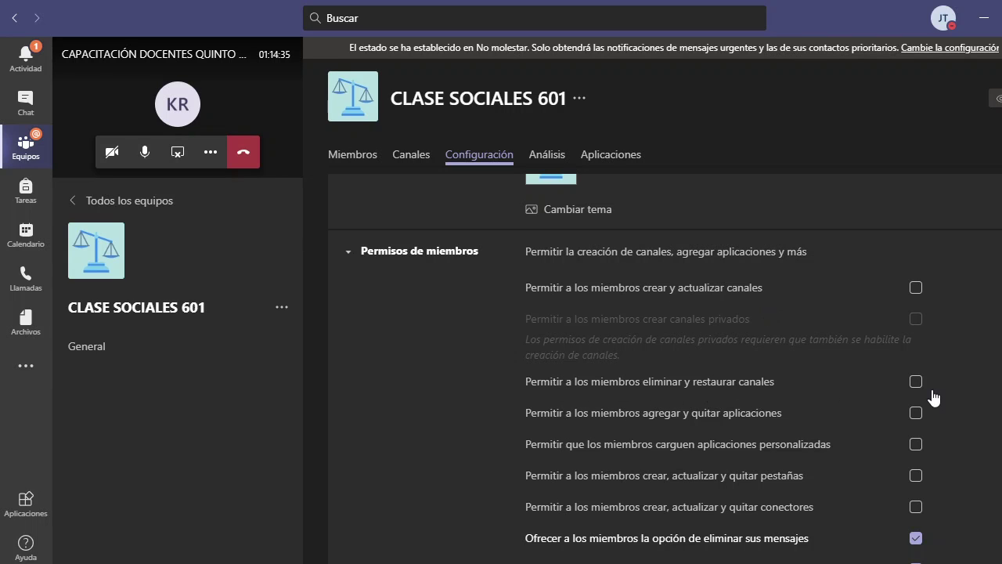
{"action": "scroll", "coordinate": [880, 391], "scroll_direction": "down", "scroll_amount": 2}
{"action": "scroll", "coordinate": [880, 392], "scroll_direction": "down", "scroll_amount": 1}
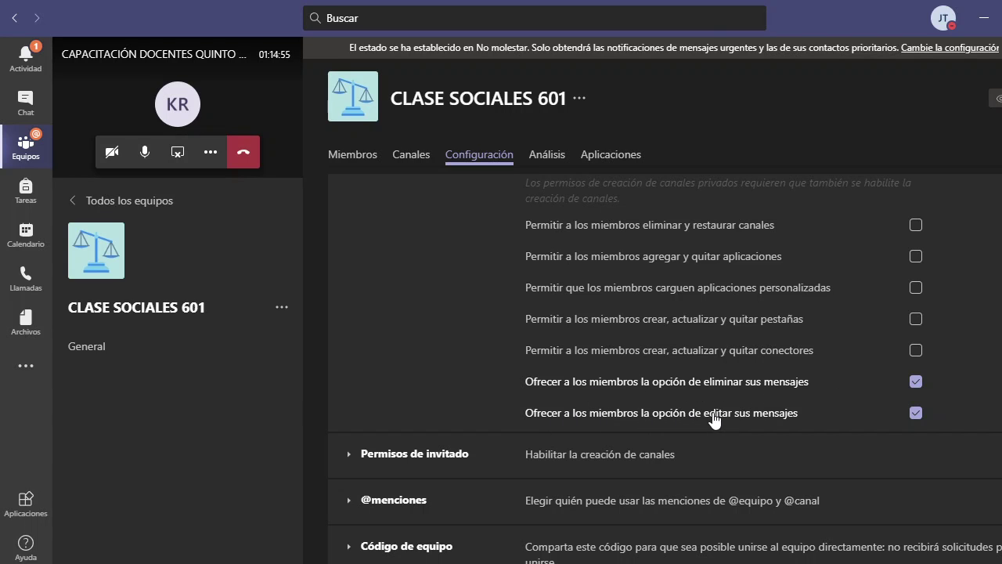
{"action": "scroll", "coordinate": [917, 412], "scroll_direction": "down", "scroll_amount": 2}
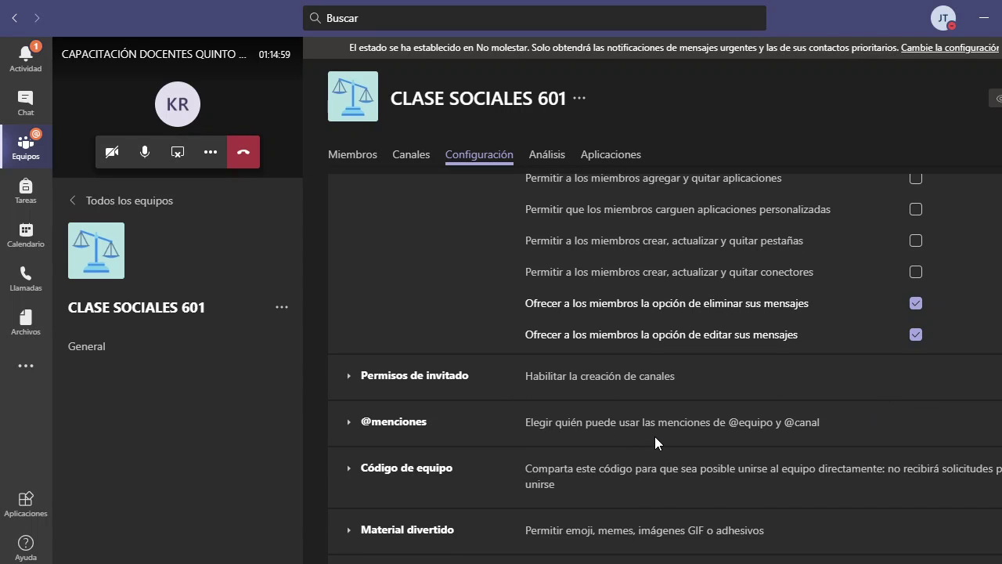
{"action": "scroll", "coordinate": [655, 436], "scroll_direction": "up", "scroll_amount": 5}
{"action": "scroll", "coordinate": [672, 374], "scroll_direction": "down", "scroll_amount": 3}
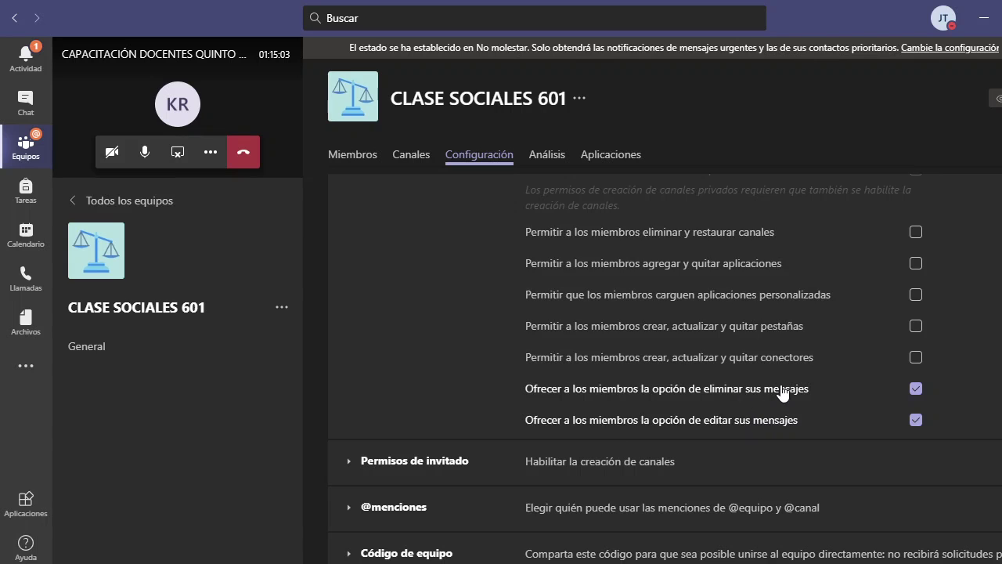
{"action": "scroll", "coordinate": [780, 387], "scroll_direction": "up", "scroll_amount": 2}
{"action": "scroll", "coordinate": [718, 387], "scroll_direction": "up", "scroll_amount": 1}
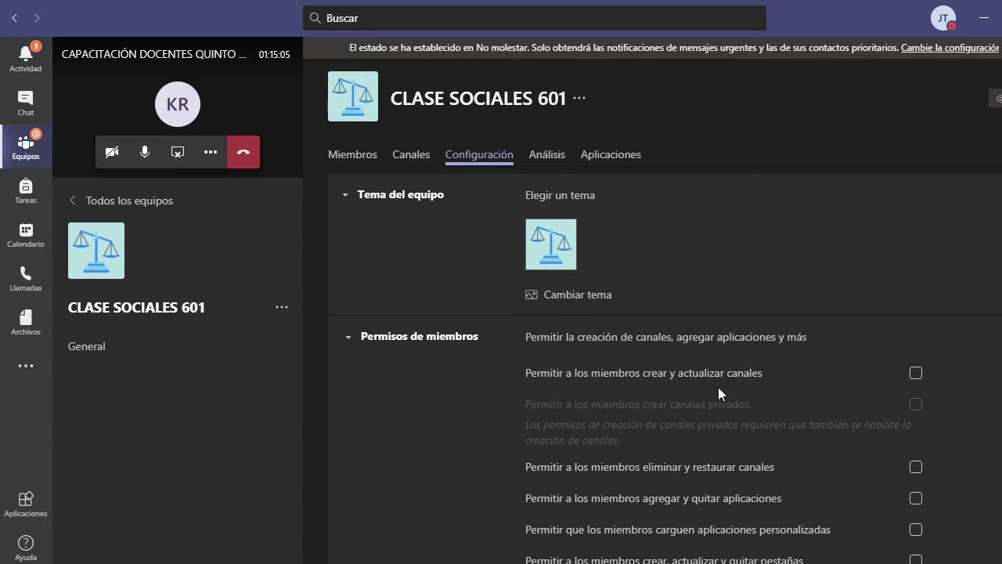
{"action": "scroll", "coordinate": [725, 388], "scroll_direction": "down", "scroll_amount": 1}
{"action": "scroll", "coordinate": [726, 389], "scroll_direction": "down", "scroll_amount": 4}
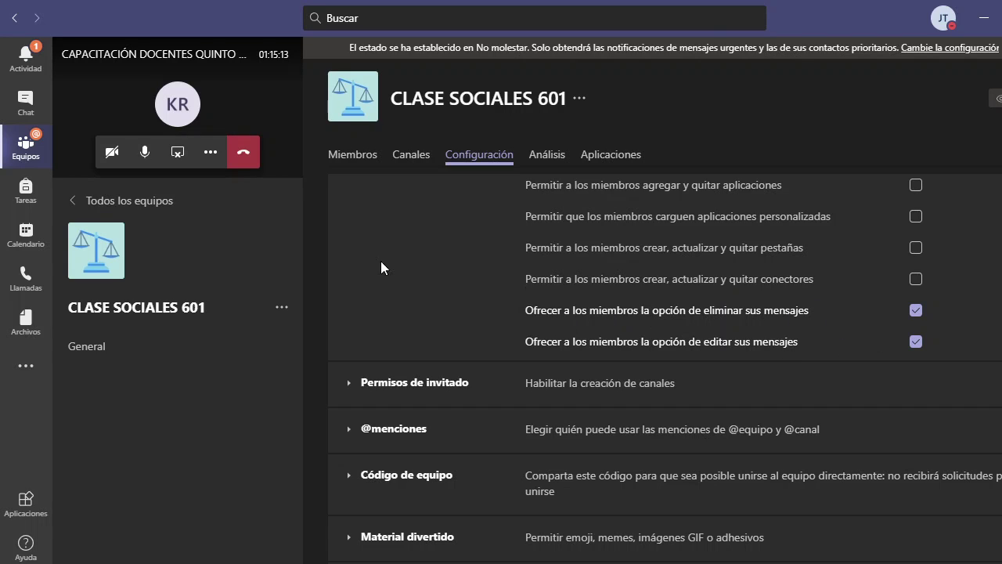
- Return from Calendario to the Equipos list and open the CLASE SOCIALES 601 options menu
{"action": "left_click", "coordinate": [22, 244]}
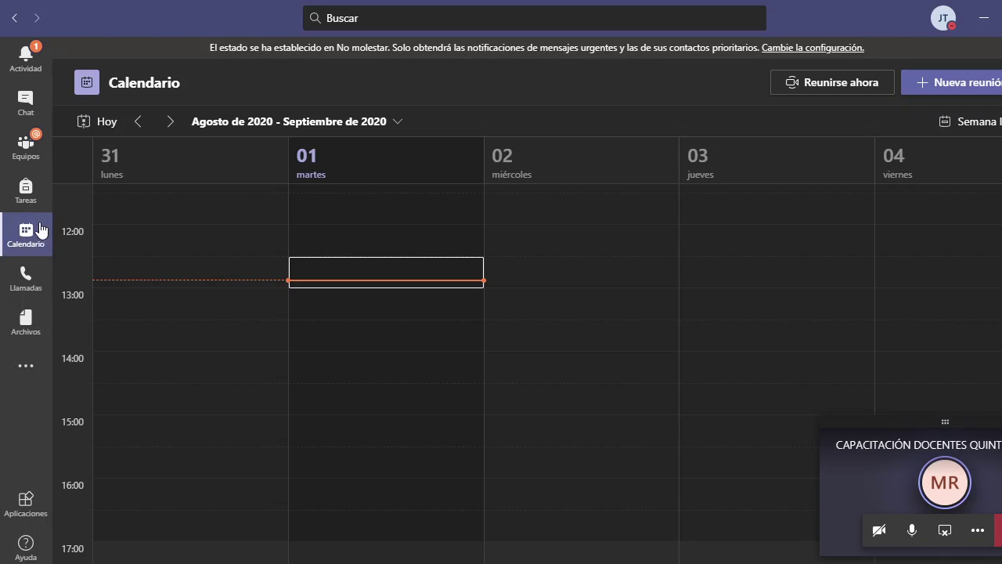
{"action": "left_click", "coordinate": [30, 149]}
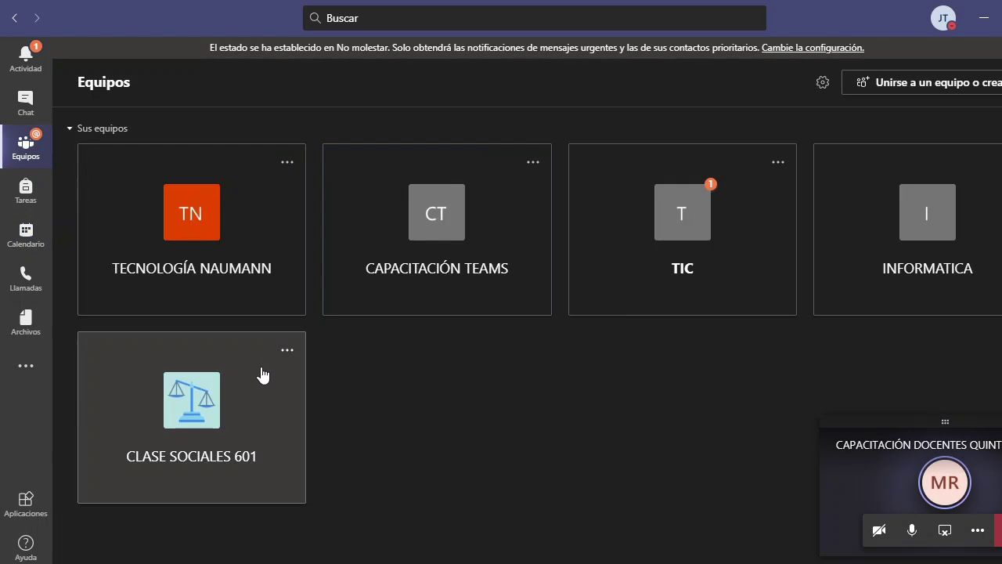
{"action": "left_click", "coordinate": [287, 351]}
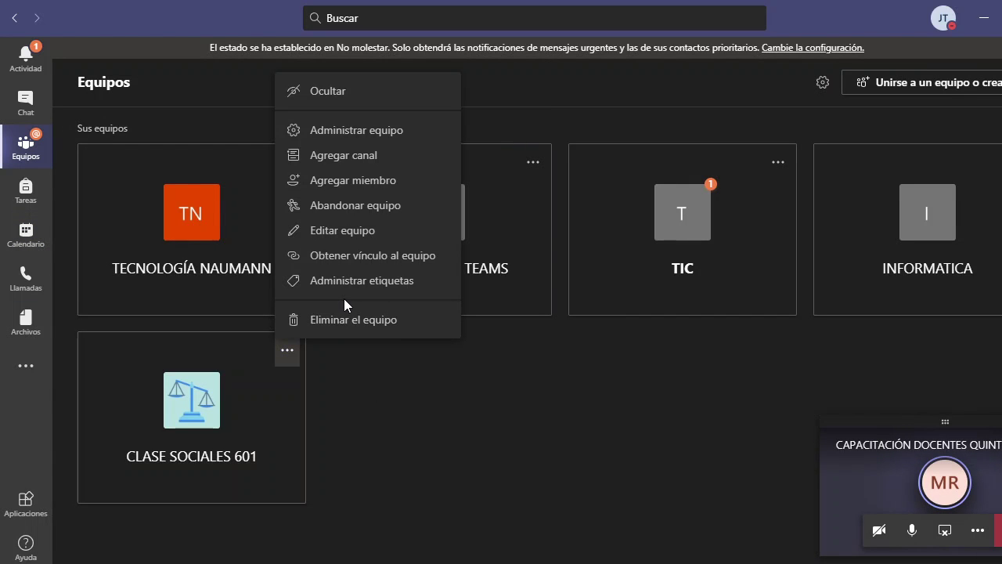
- Open the CLASE SOCIALES 601 Configuración tab and expand Permisos de miembros
{"action": "left_click", "coordinate": [401, 132]}
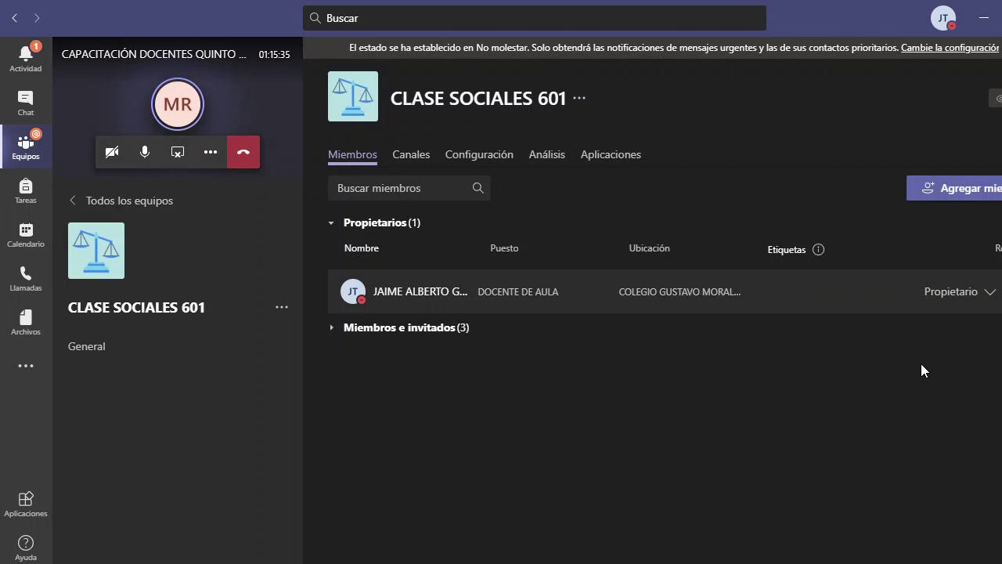
{"action": "left_click", "coordinate": [479, 154]}
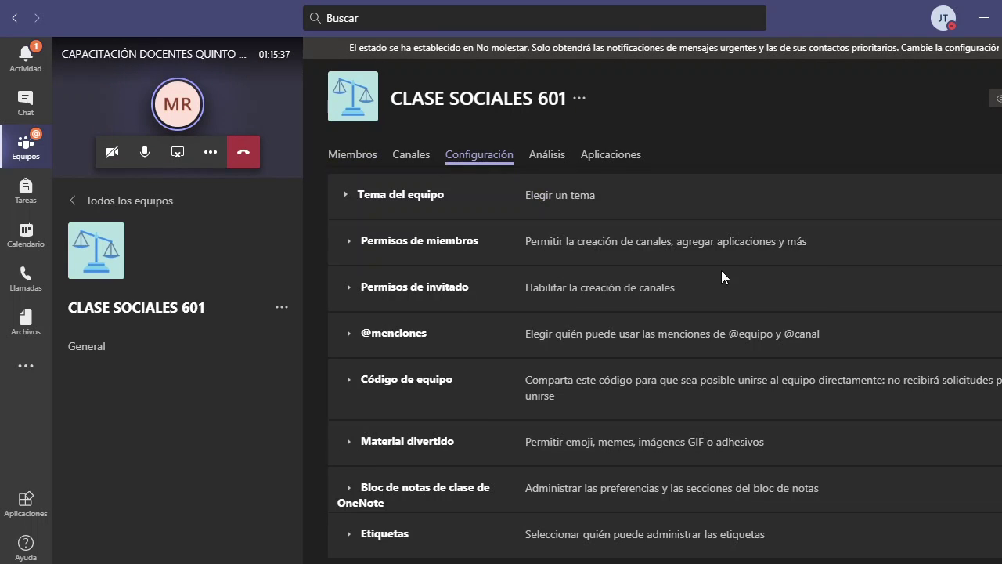
{"action": "left_click", "coordinate": [349, 240]}
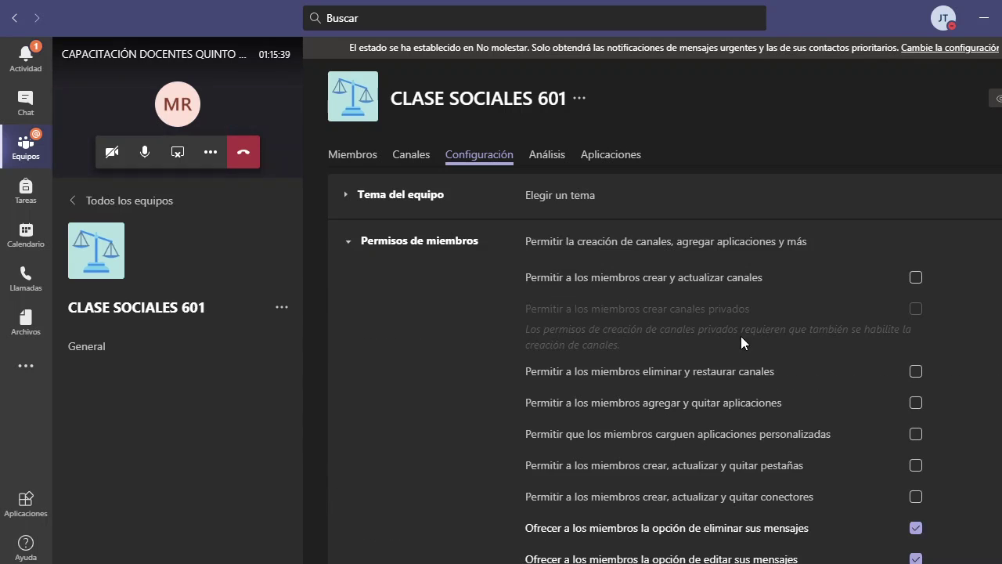
{"action": "scroll", "coordinate": [922, 371], "scroll_direction": "down", "scroll_amount": 4}
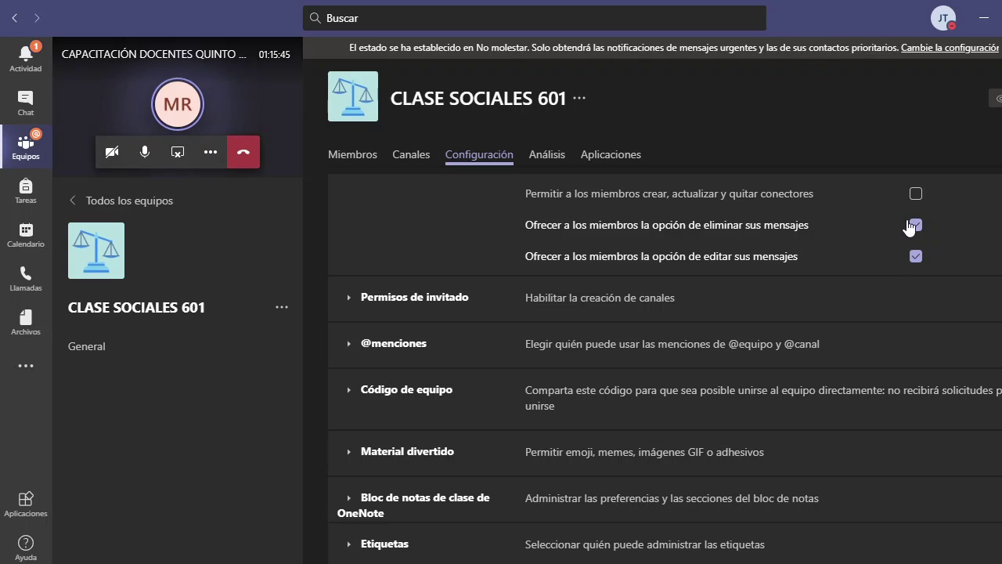
{"action": "scroll", "coordinate": [869, 295], "scroll_direction": "up", "scroll_amount": 2}
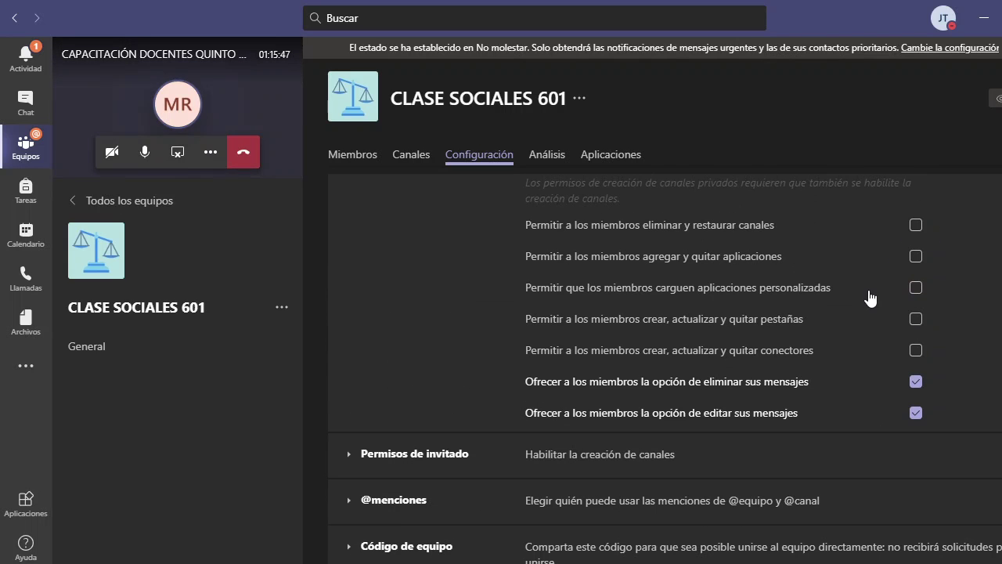
{"action": "scroll", "coordinate": [807, 336], "scroll_direction": "down", "scroll_amount": 2}
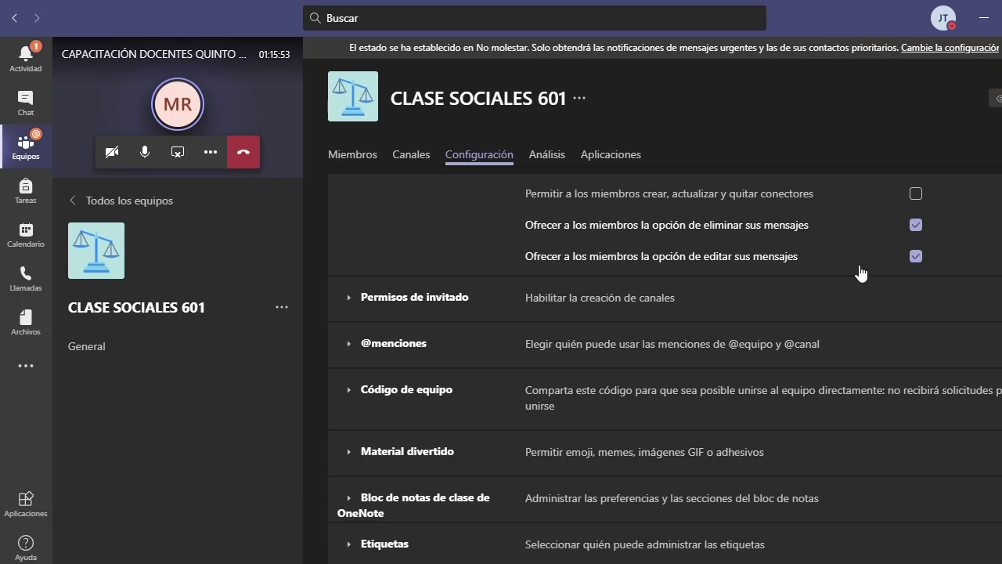
- Toggle the delete and edit message permissions, leaving both allowed for members
{"action": "left_click", "coordinate": [916, 224]}
{"action": "left_click", "coordinate": [915, 258]}
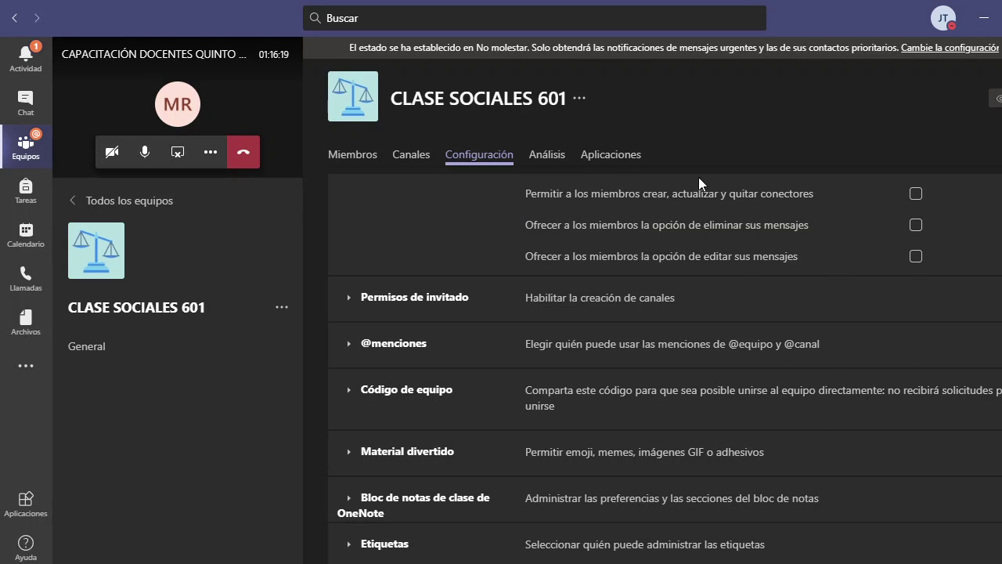
{"action": "left_click", "coordinate": [916, 225]}
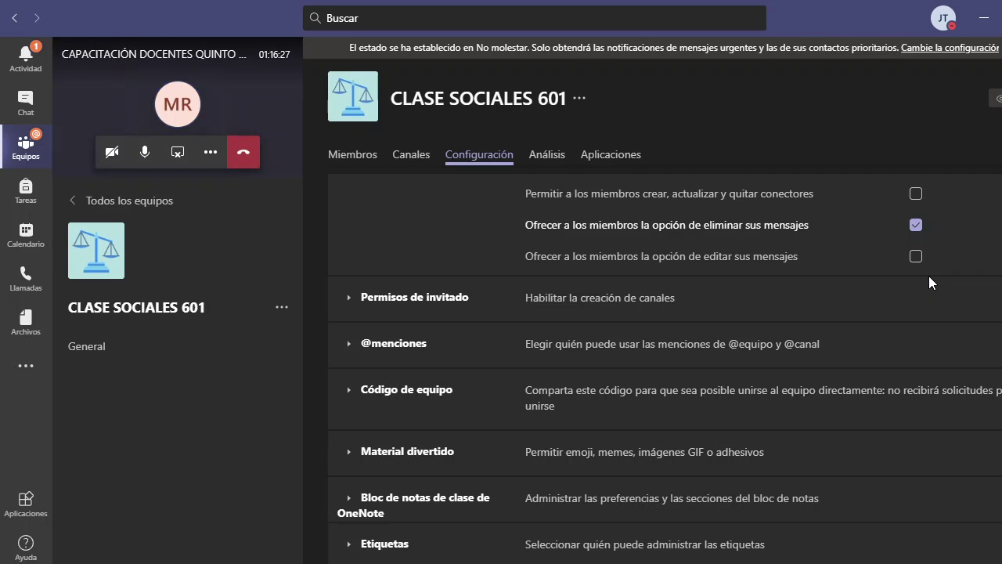
{"action": "left_click", "coordinate": [916, 225]}
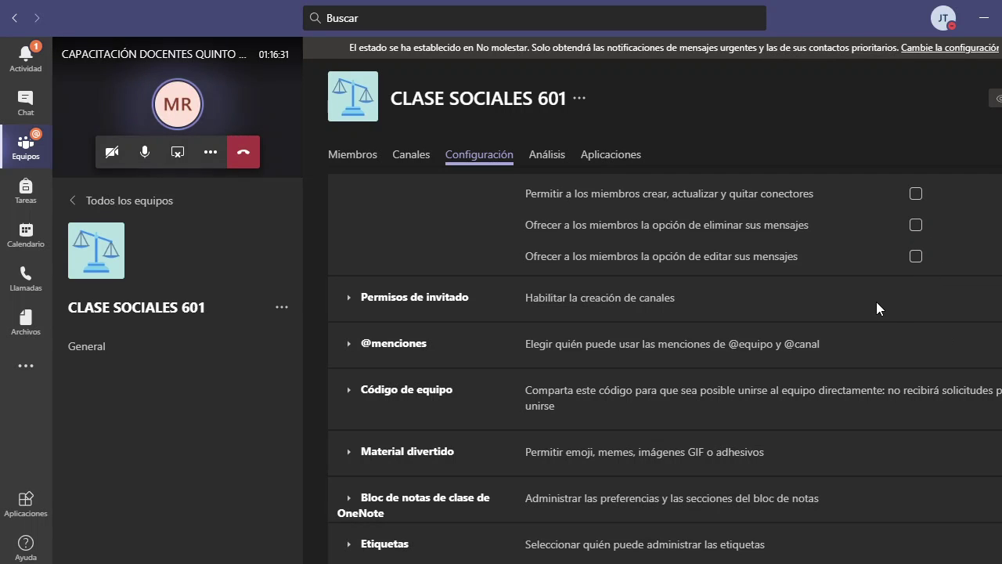
{"action": "left_click", "coordinate": [915, 225]}
{"action": "left_click", "coordinate": [916, 257]}
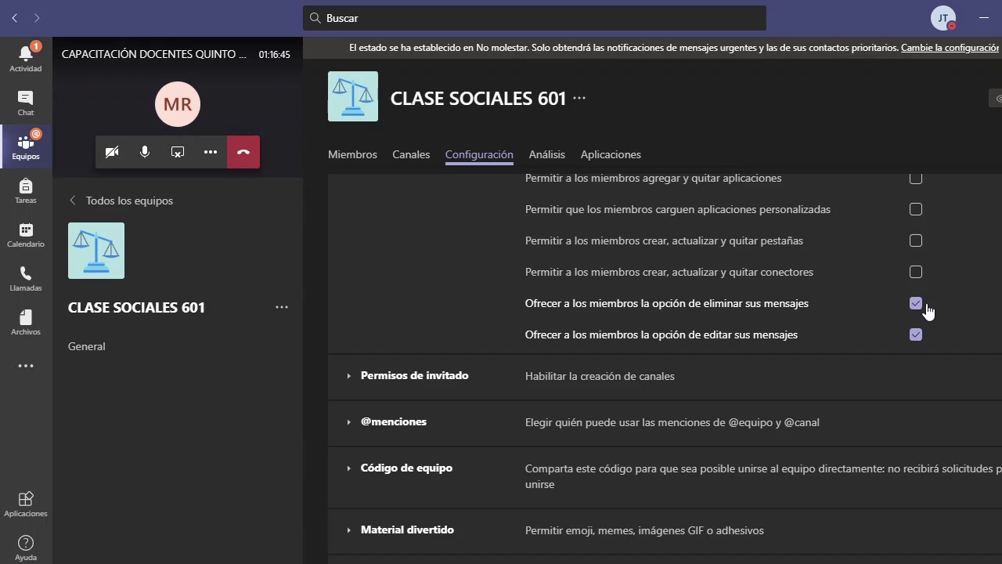
{"action": "scroll", "coordinate": [900, 302], "scroll_direction": "up", "scroll_amount": 3}
{"action": "scroll", "coordinate": [856, 287], "scroll_direction": "down", "scroll_amount": 4}
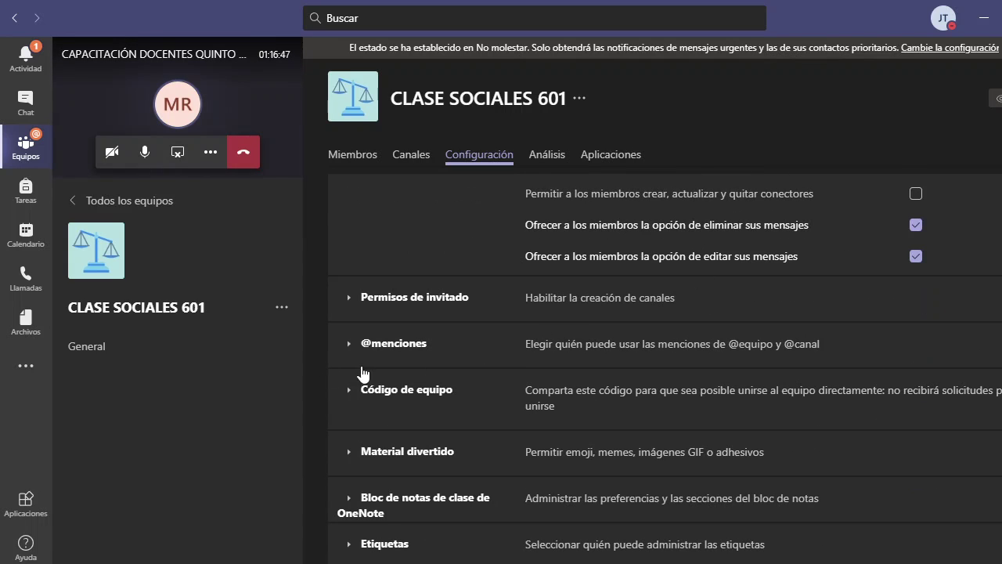
- Create a meeting at 12:30 on Wednesday 2 September titled SOCIALES 601
{"action": "left_click", "coordinate": [24, 250]}
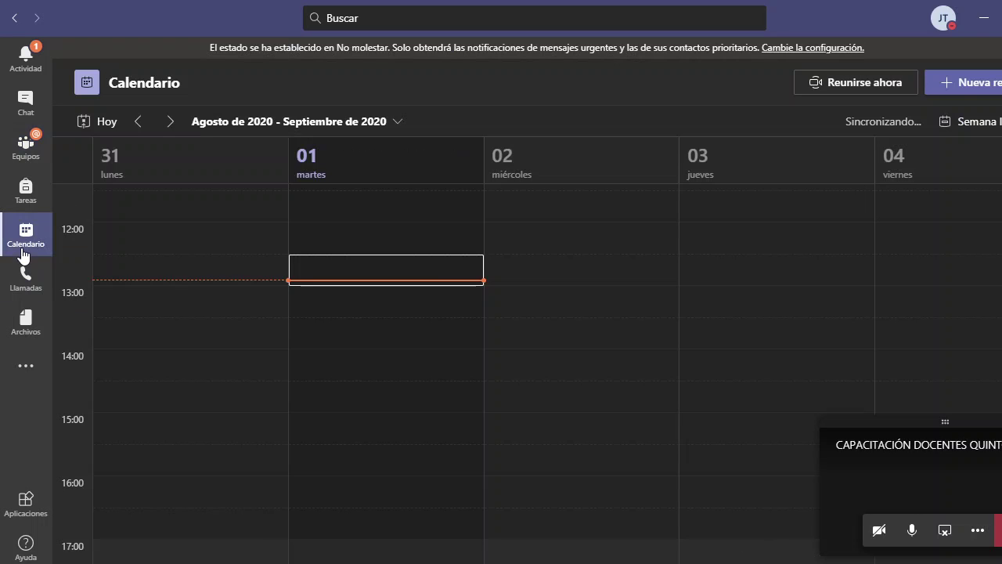
{"action": "double_click", "coordinate": [523, 274]}
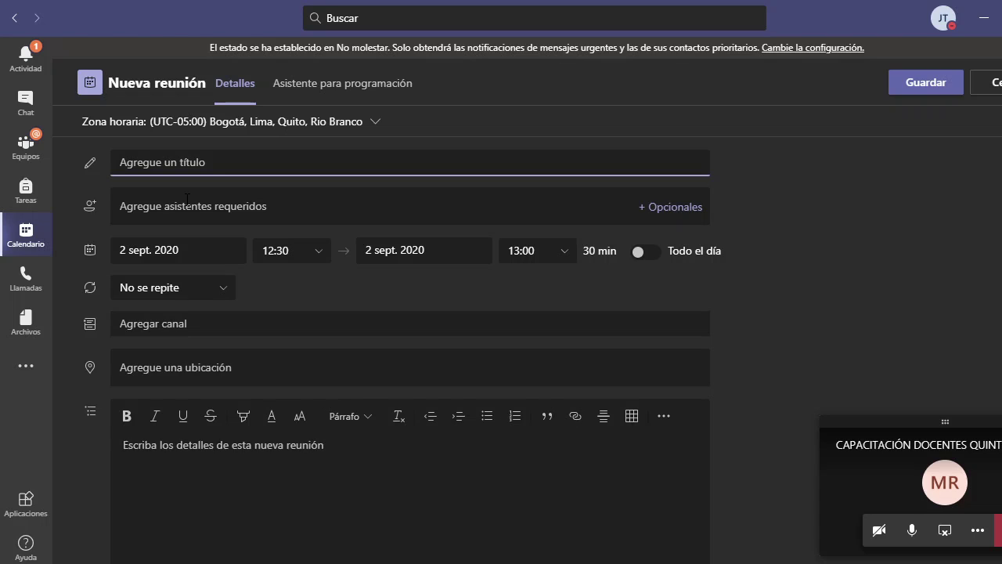
{"action": "type", "text": "SOCIALES"}
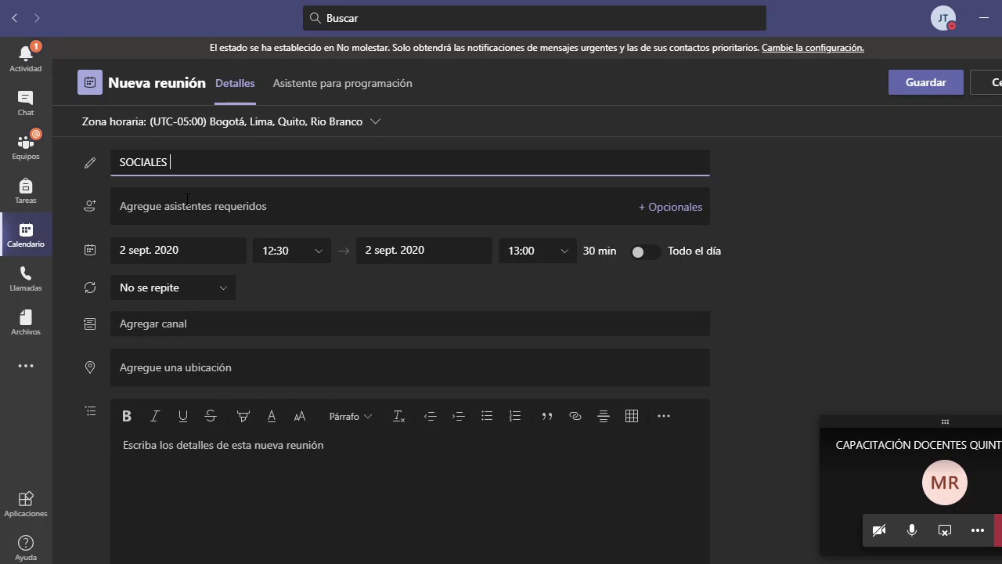
{"action": "type", "text": " 601"}
{"action": "key", "text": "Tab"}
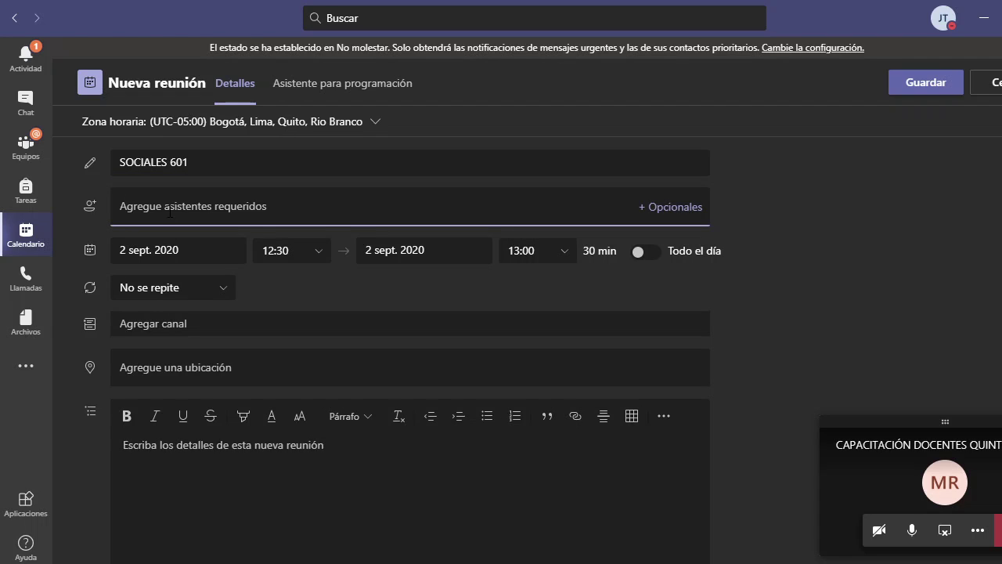
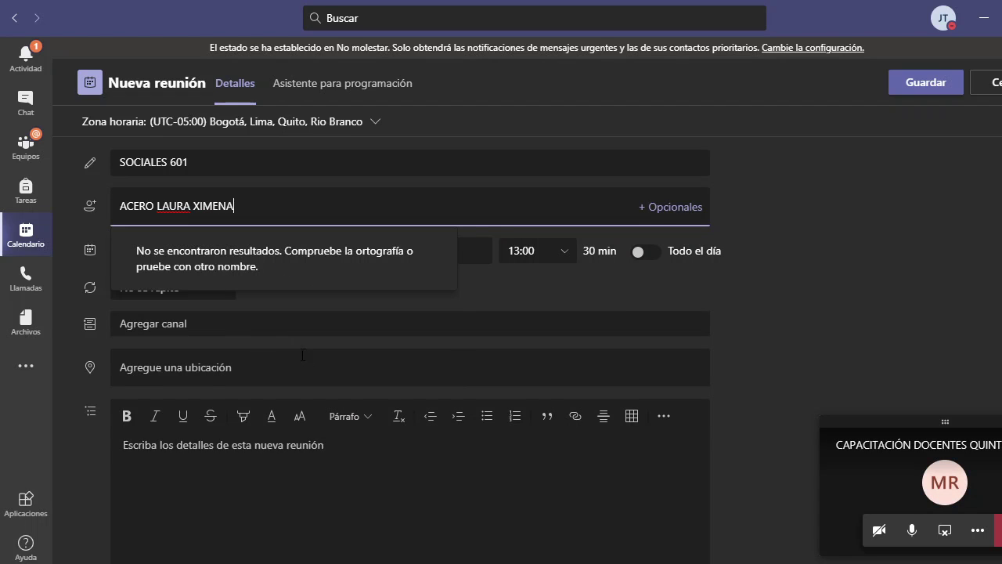
- Search each student's name in Agregue asistentes requeridos and add both matching suggestions
{"action": "left_click", "coordinate": [162, 206]}
{"action": "type", "text": "NIÑO"}
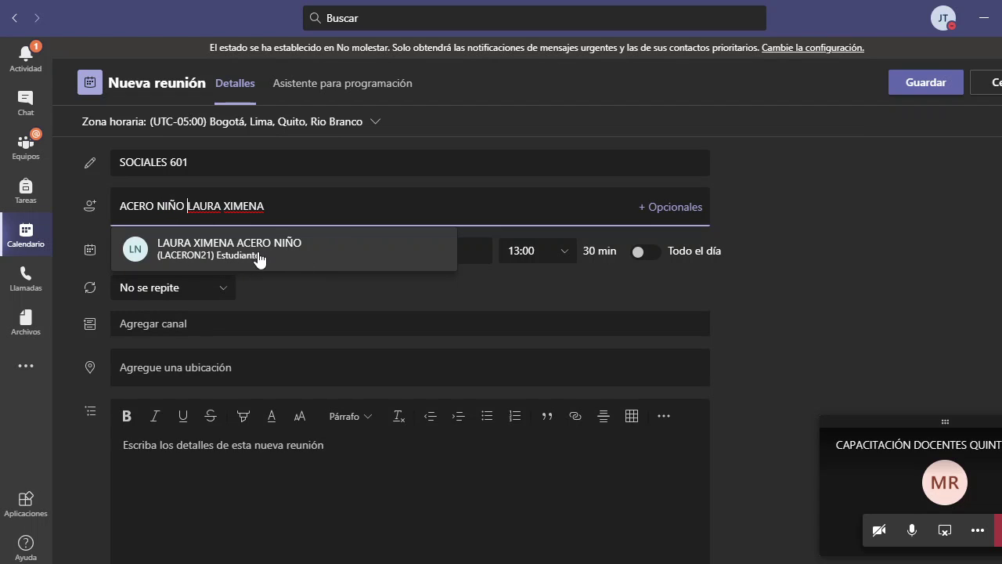
{"action": "left_click", "coordinate": [233, 252]}
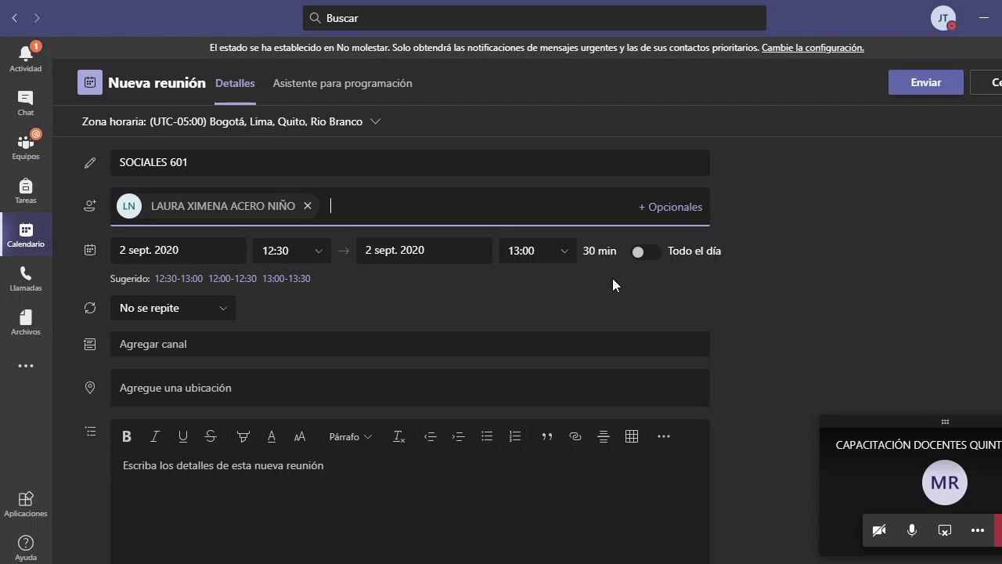
{"action": "type", "text": "ANGE"}
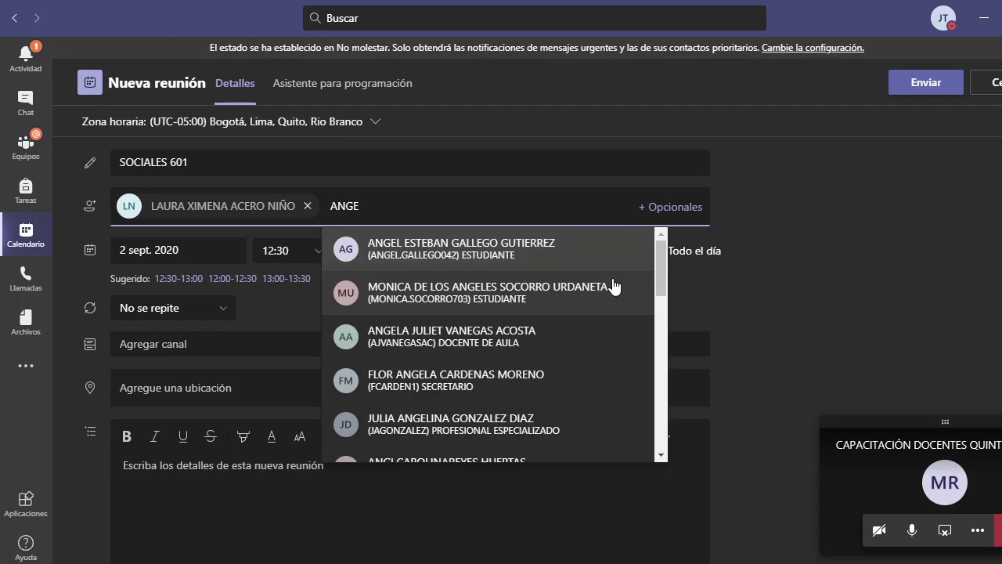
{"action": "left_click", "coordinate": [506, 252]}
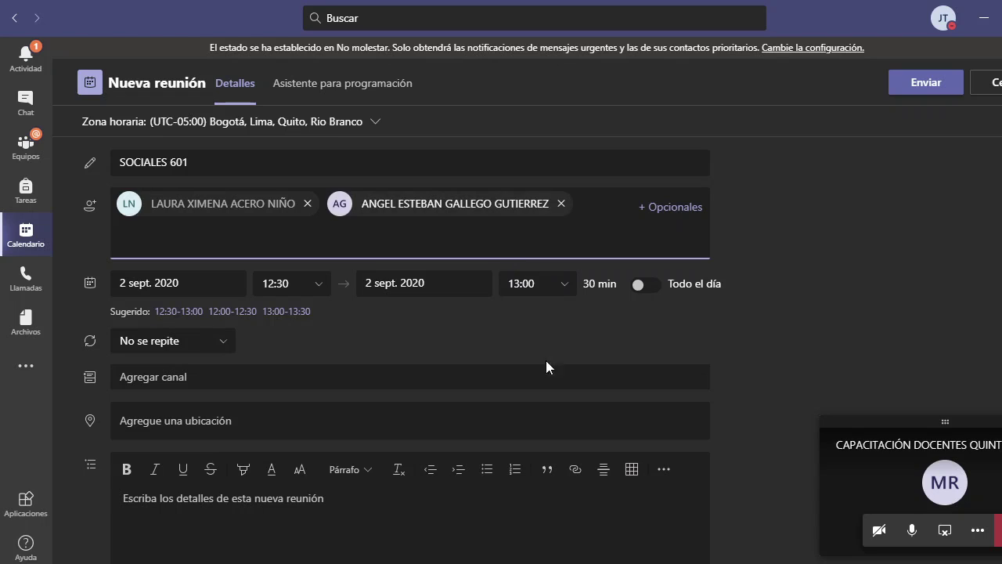
{"action": "left_click", "coordinate": [817, 270]}
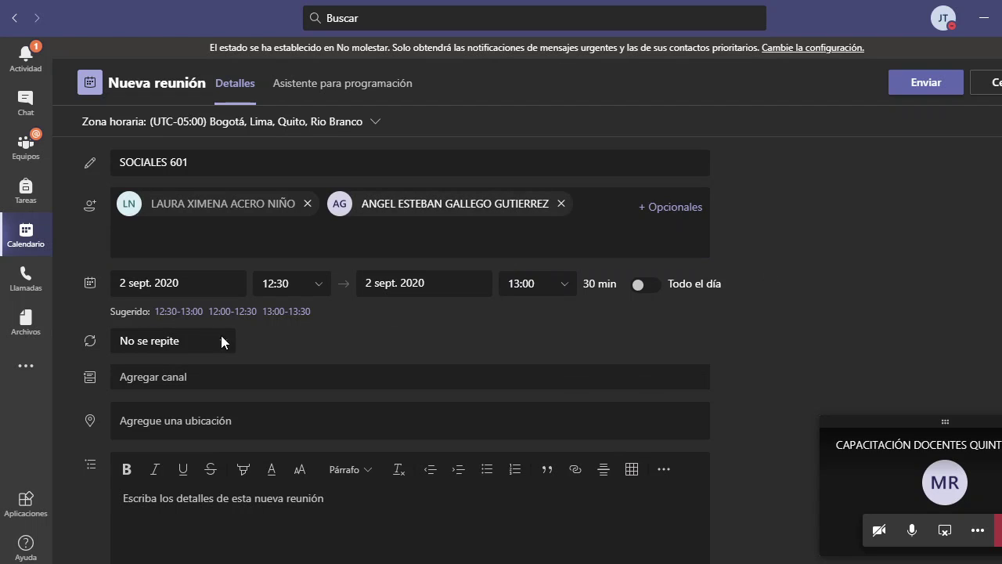
- Keep the start date at 2 September 2020 and set the start time to 7:55
{"action": "left_click", "coordinate": [202, 283]}
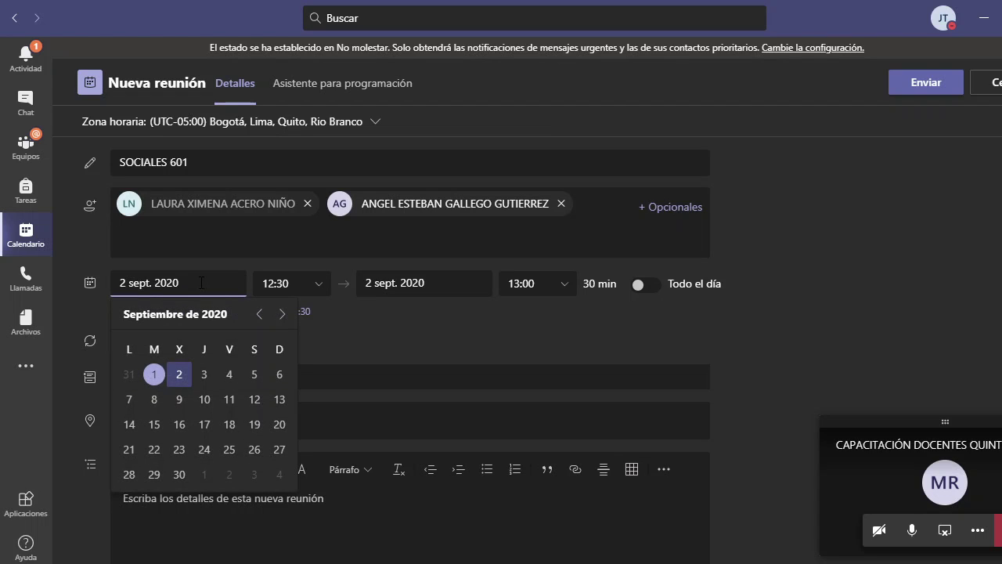
{"action": "left_click", "coordinate": [204, 374]}
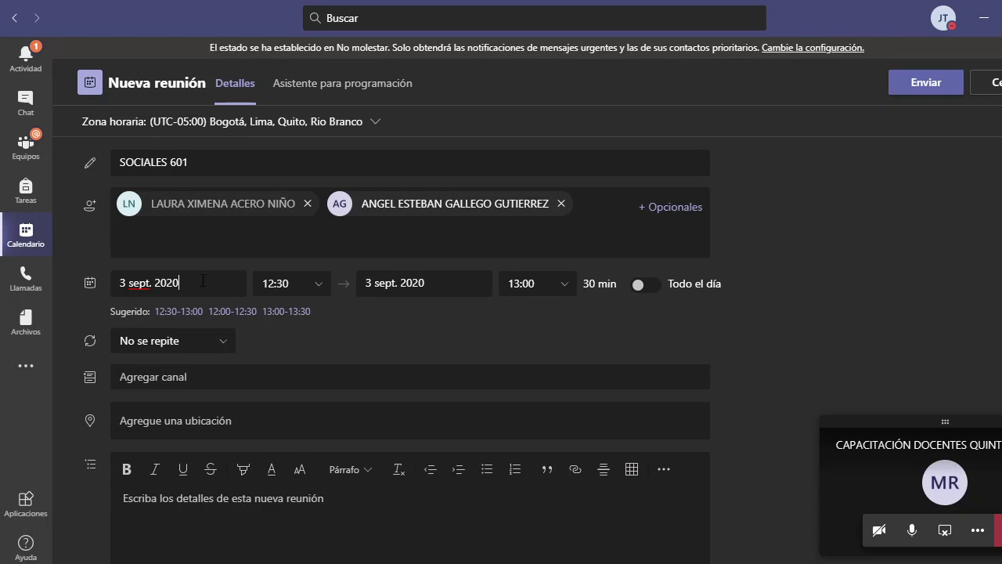
{"action": "left_click", "coordinate": [176, 284]}
{"action": "left_click", "coordinate": [179, 375]}
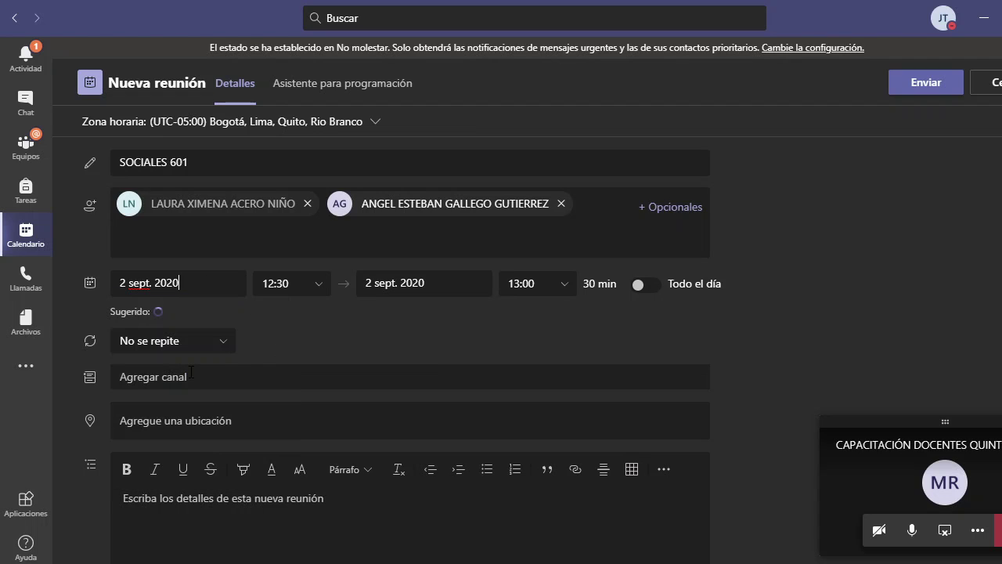
{"action": "left_click", "coordinate": [318, 288]}
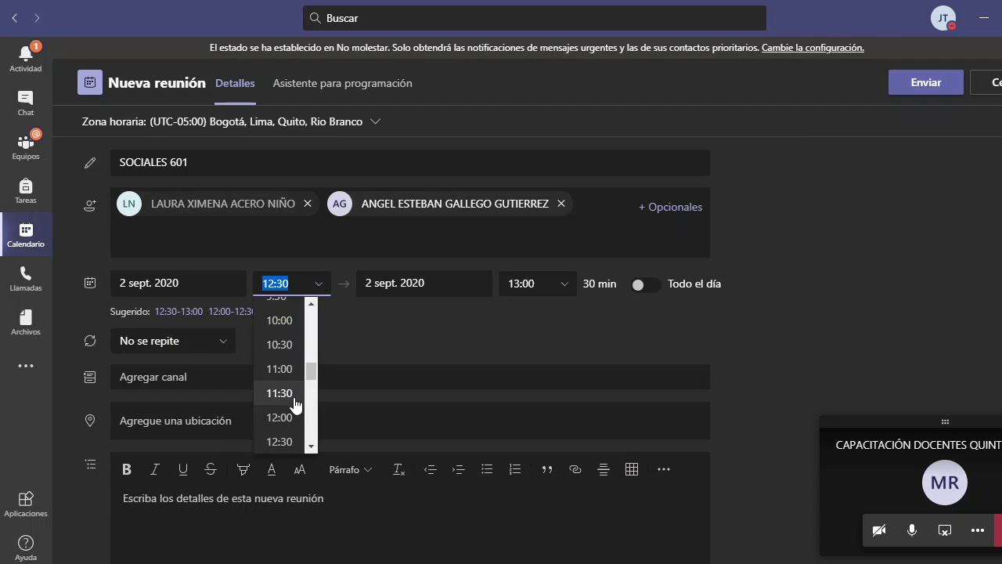
{"action": "scroll", "coordinate": [282, 423], "scroll_direction": "down", "scroll_amount": 1}
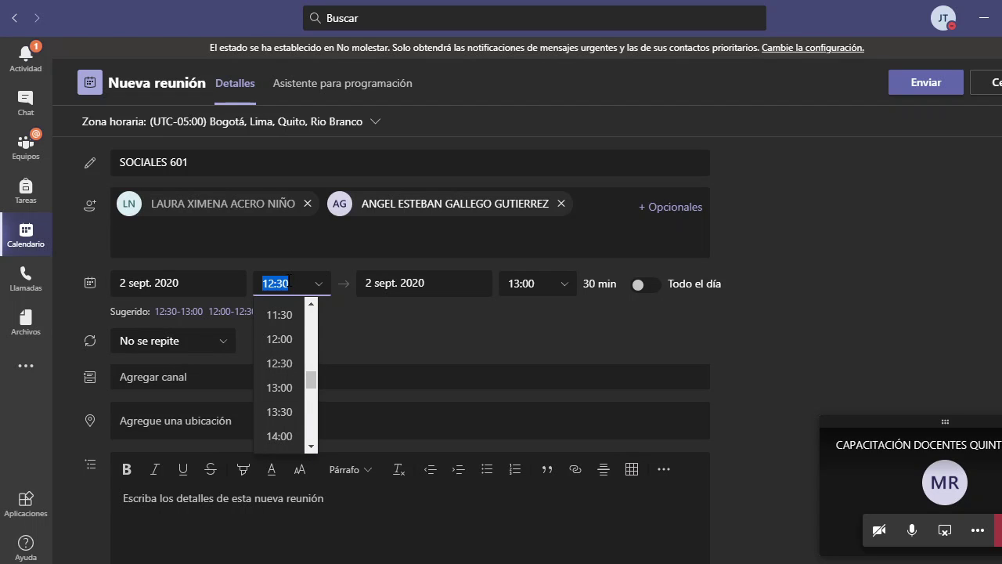
{"action": "type", "text": "7:"}
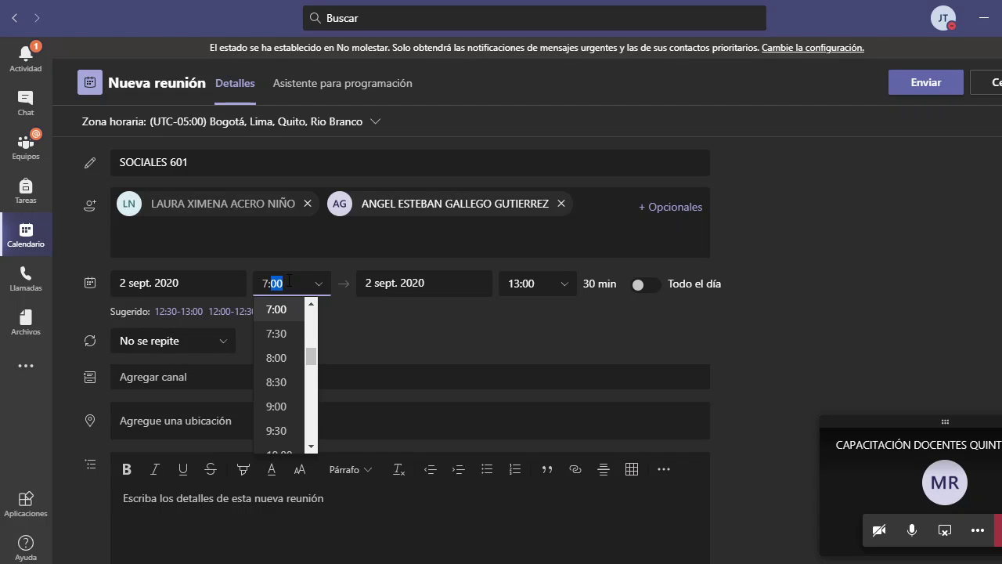
{"action": "type", "text": "55"}
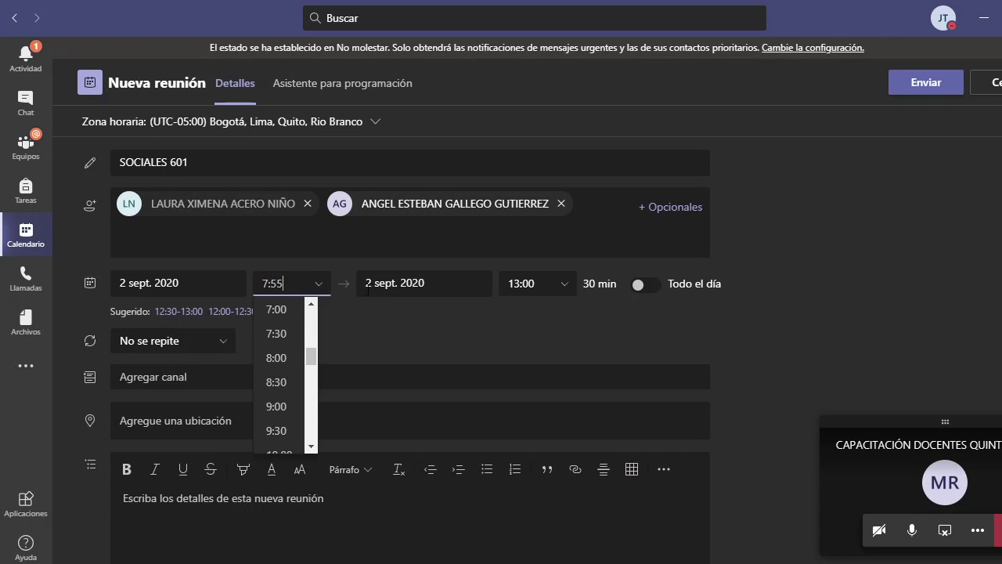
- Set the end time to 8:45, making the meeting 50 minutes long
{"action": "left_click", "coordinate": [539, 283]}
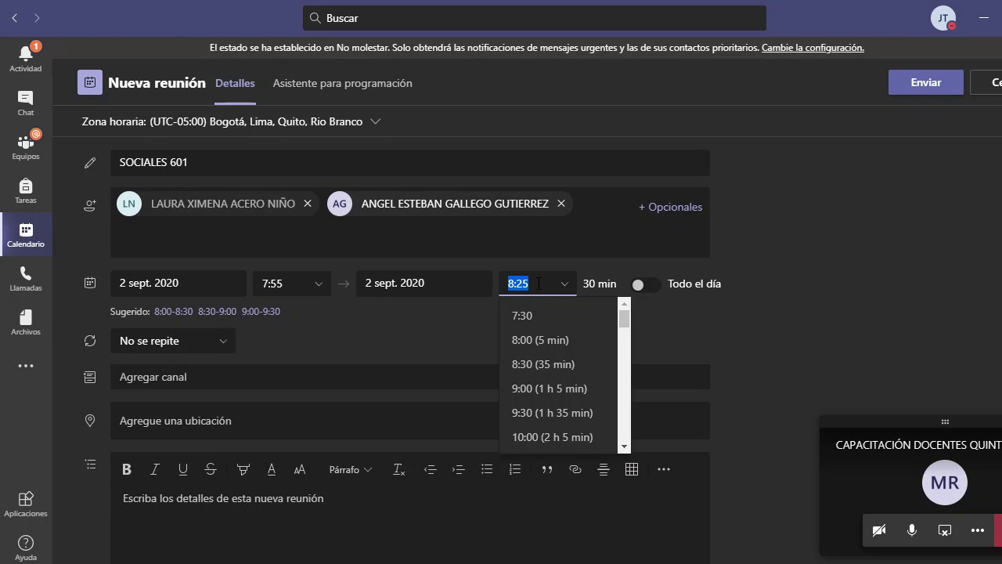
{"action": "left_click", "coordinate": [538, 283]}
{"action": "key", "text": "BackSpace"}
{"action": "key", "text": "BackSpace"}
{"action": "type", "text": "40"}
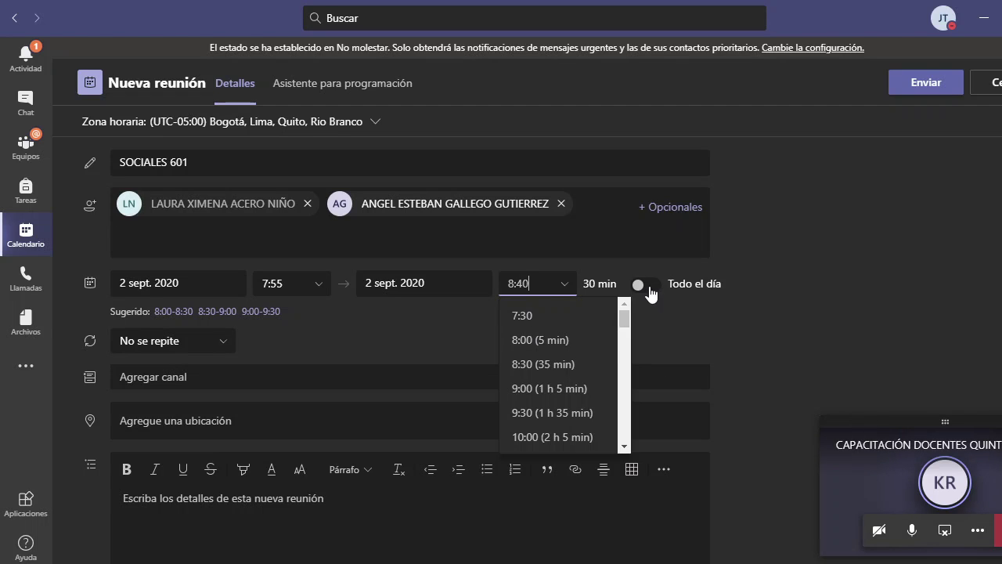
{"action": "left_click", "coordinate": [693, 332]}
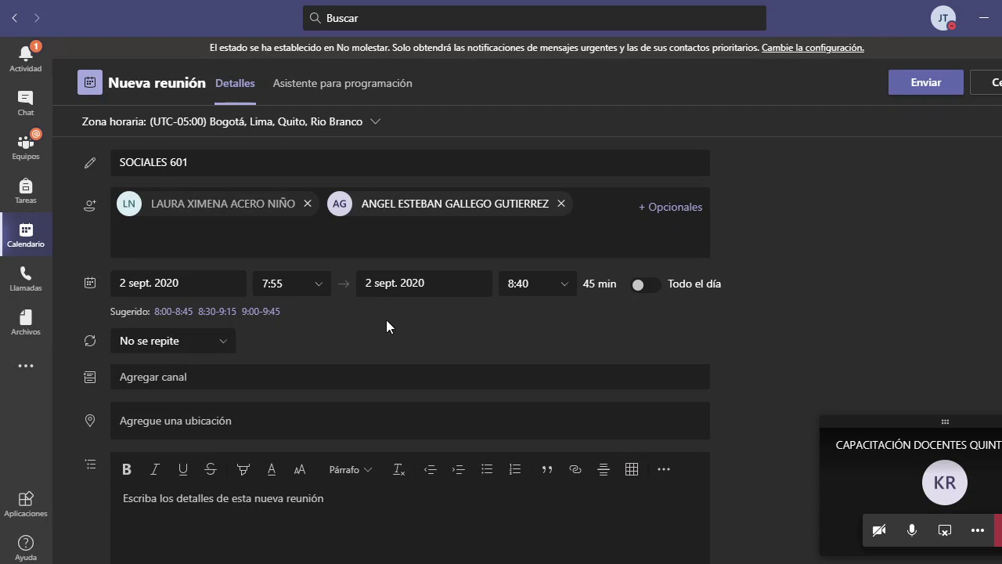
{"action": "left_click", "coordinate": [532, 283]}
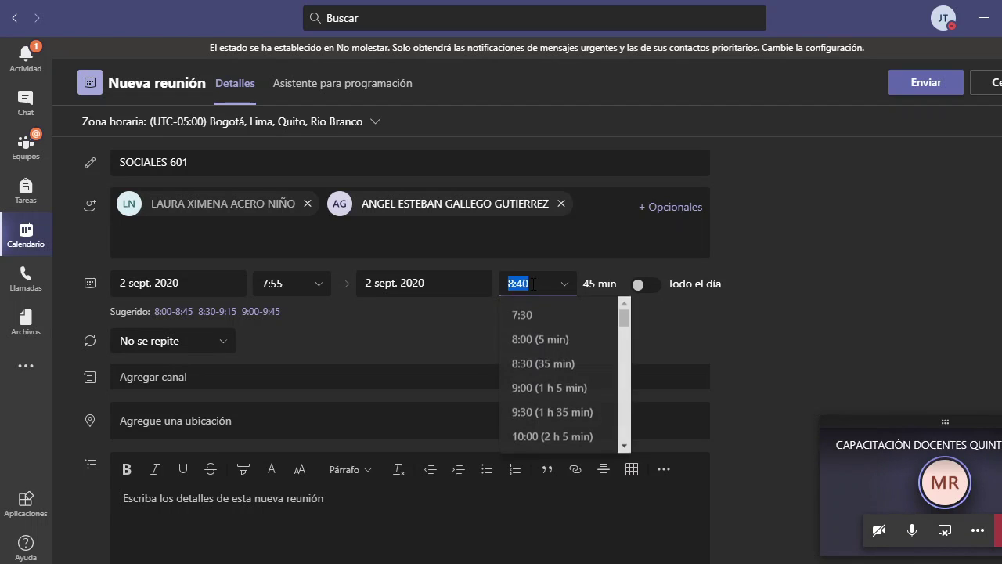
{"action": "type", "text": "5"}
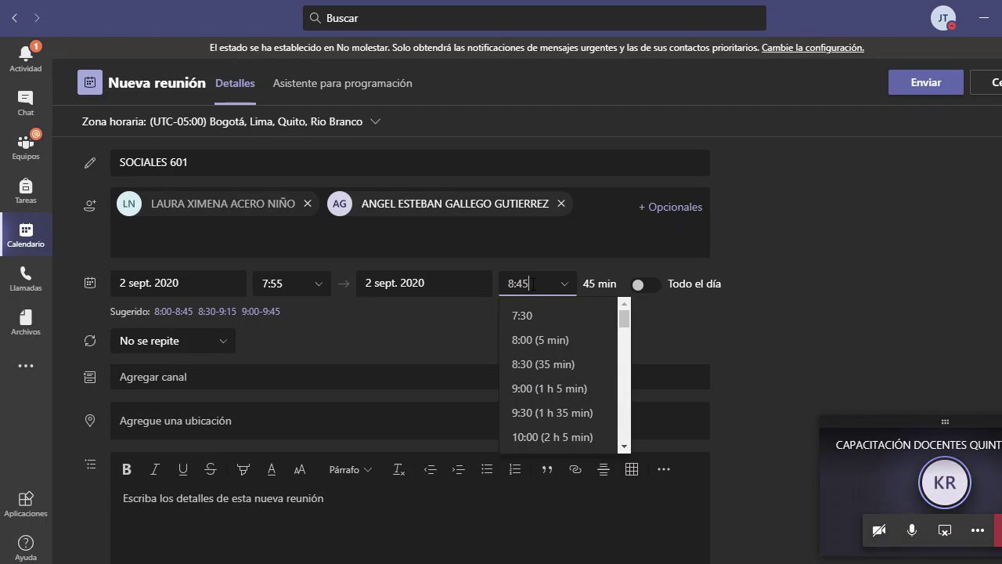
{"action": "left_click", "coordinate": [696, 342]}
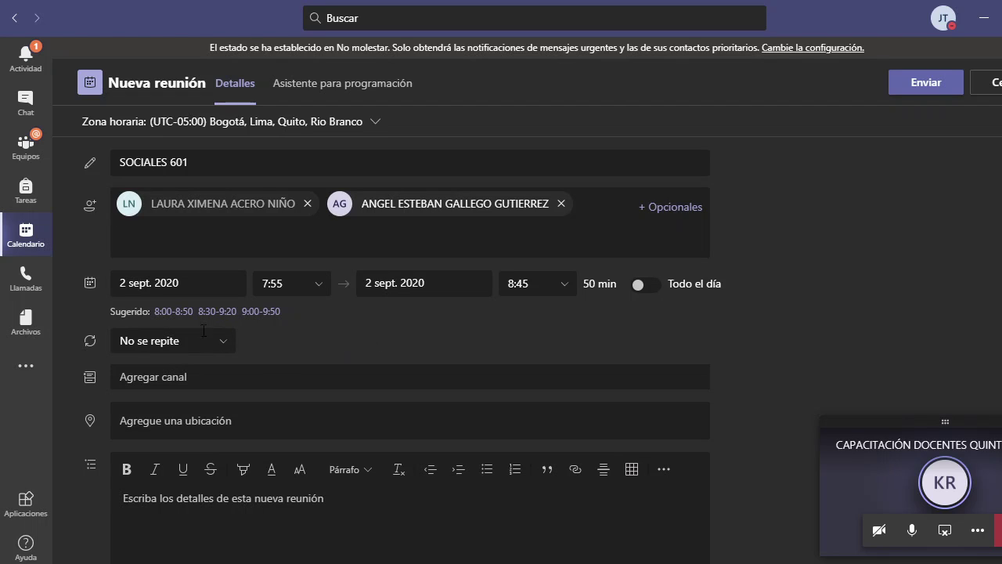
- Choose a Personalizado repetition and set its end date to 6 November 2020
{"action": "left_click", "coordinate": [226, 352]}
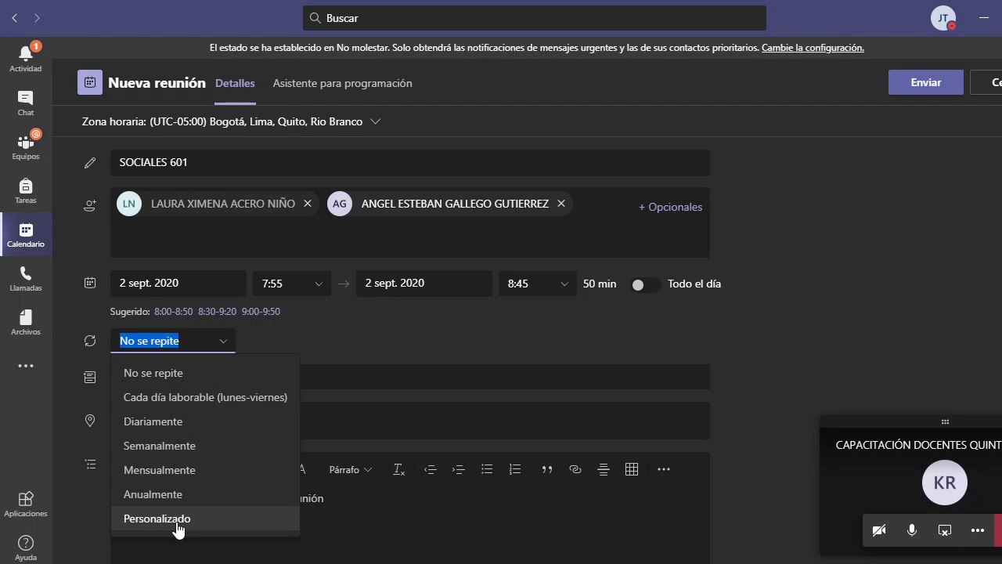
{"action": "left_click", "coordinate": [180, 520]}
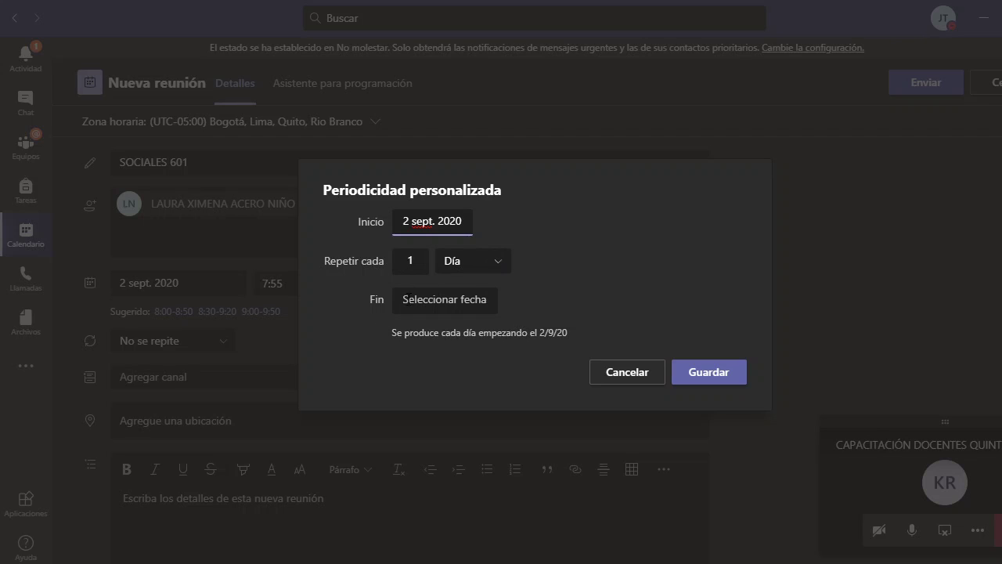
{"action": "left_click", "coordinate": [422, 263]}
{"action": "left_click", "coordinate": [434, 299]}
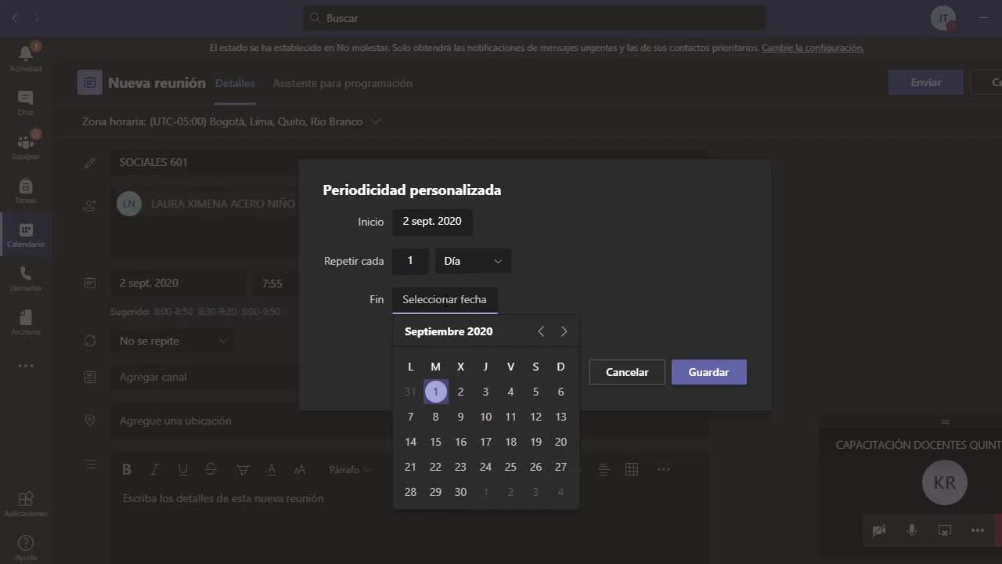
{"action": "left_click", "coordinate": [505, 395]}
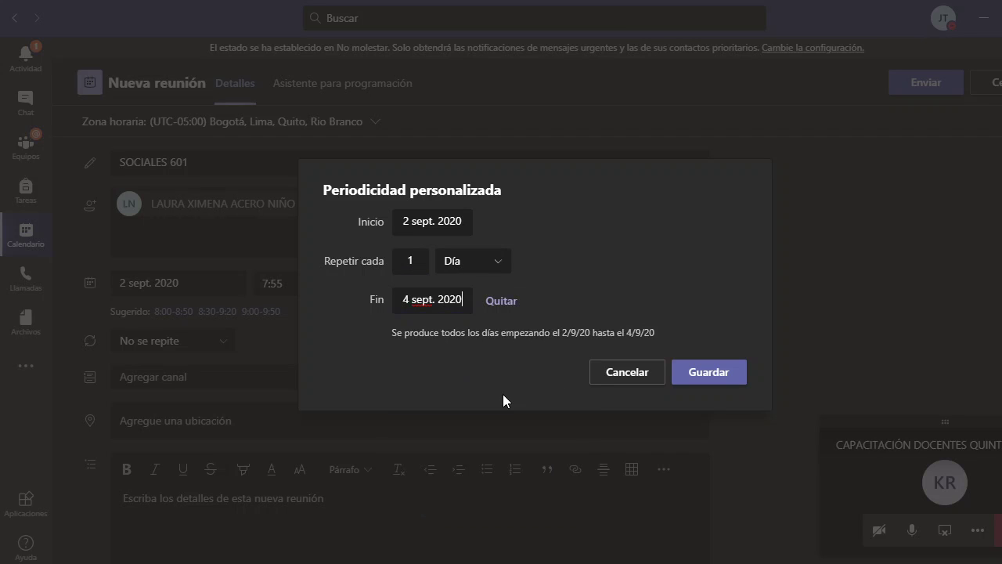
{"action": "left_click", "coordinate": [423, 299]}
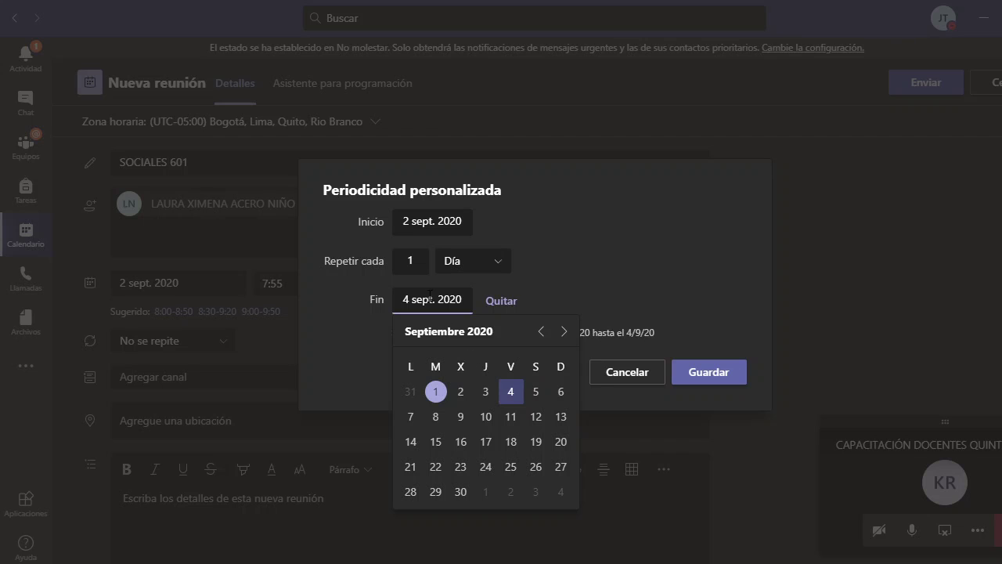
{"action": "left_click", "coordinate": [564, 333]}
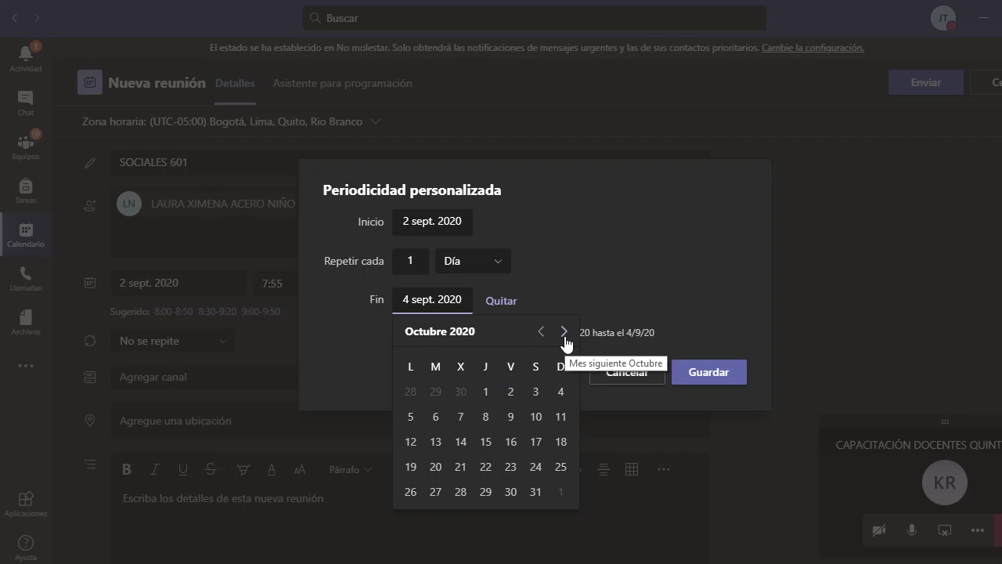
{"action": "left_click", "coordinate": [565, 333]}
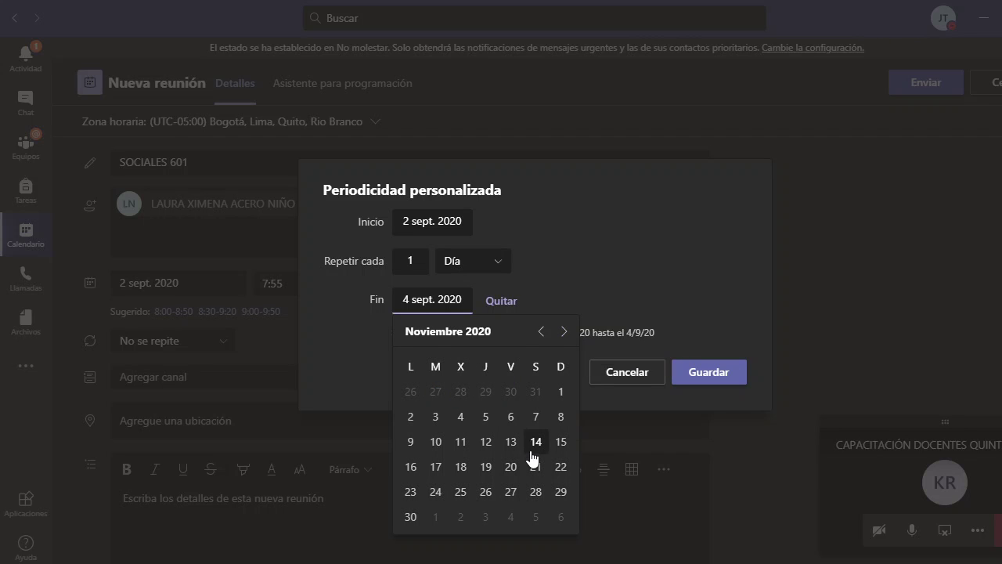
{"action": "left_click", "coordinate": [511, 416]}
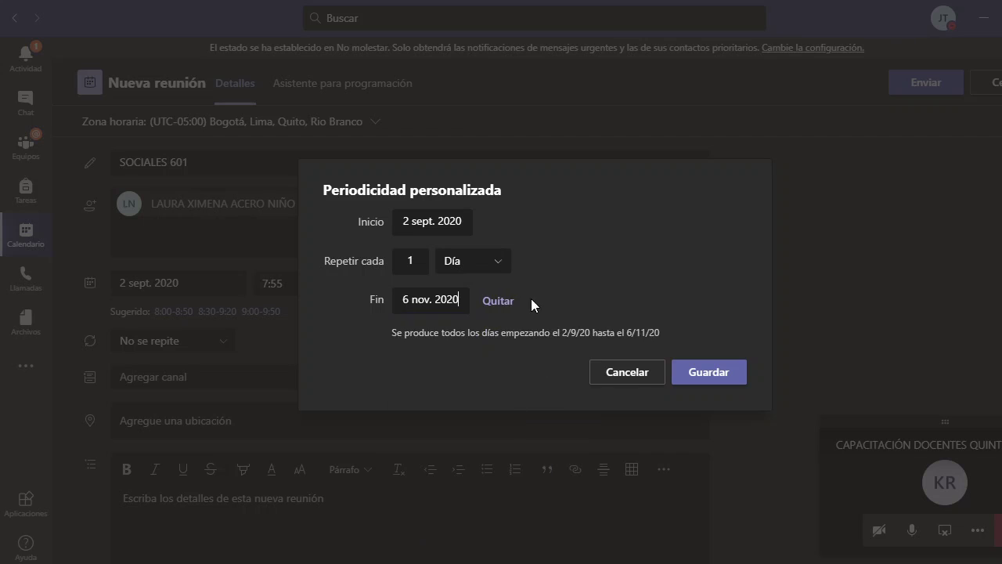
{"action": "left_click", "coordinate": [496, 274]}
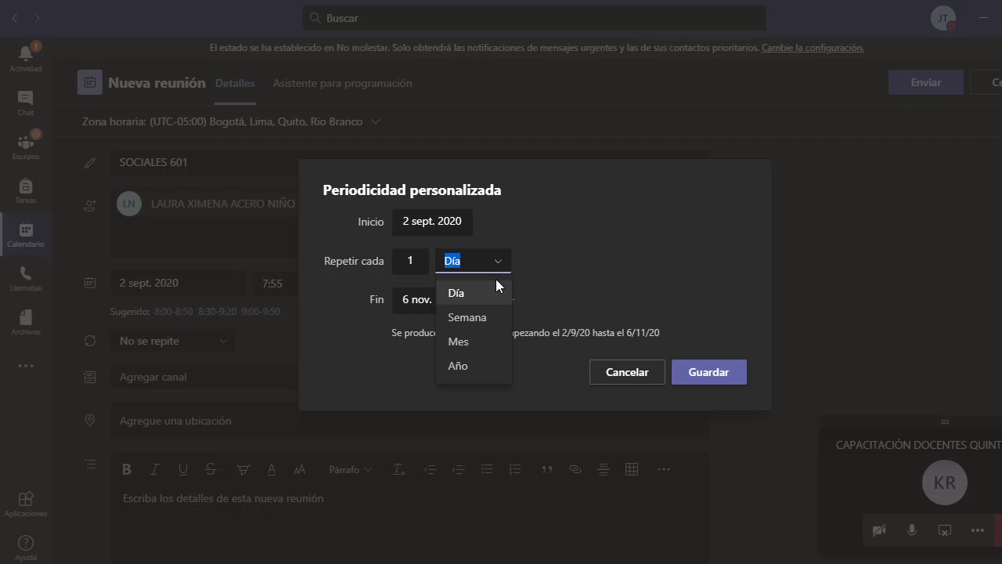
- Make the meeting repeat weekly on Wednesday and Friday, then switch to OBS
{"action": "left_click", "coordinate": [482, 318]}
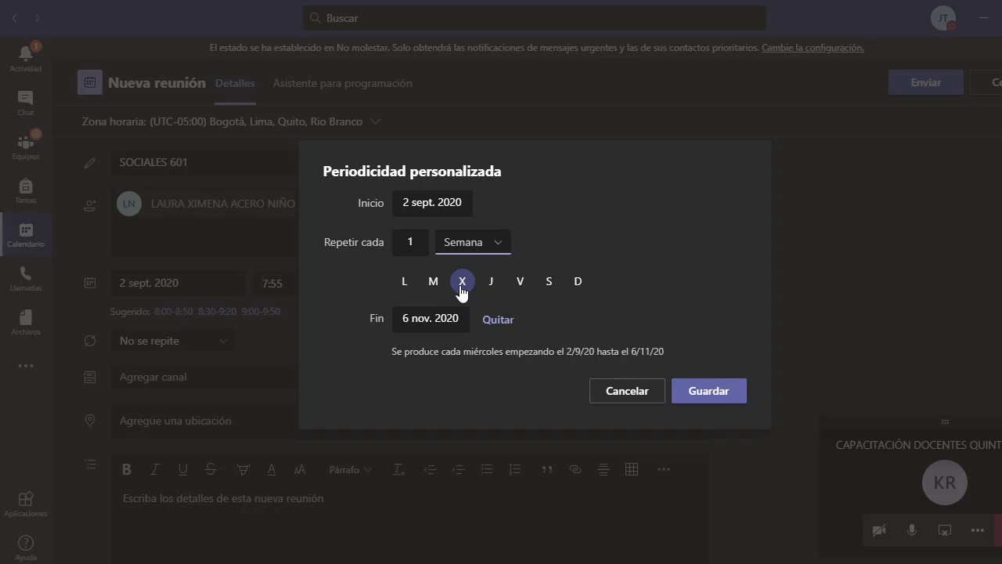
{"action": "left_click", "coordinate": [521, 282]}
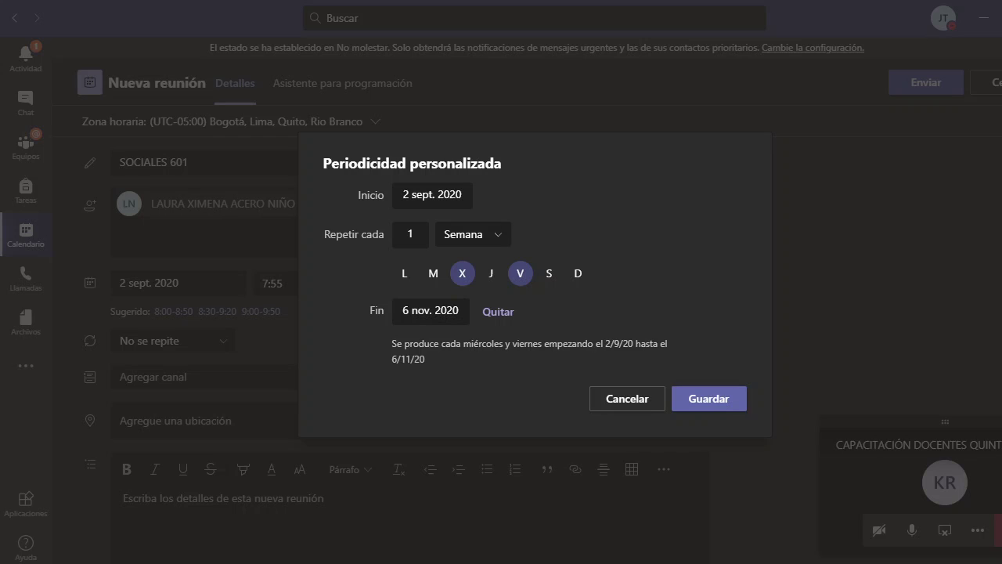
{"action": "left_click", "coordinate": [633, 563]}
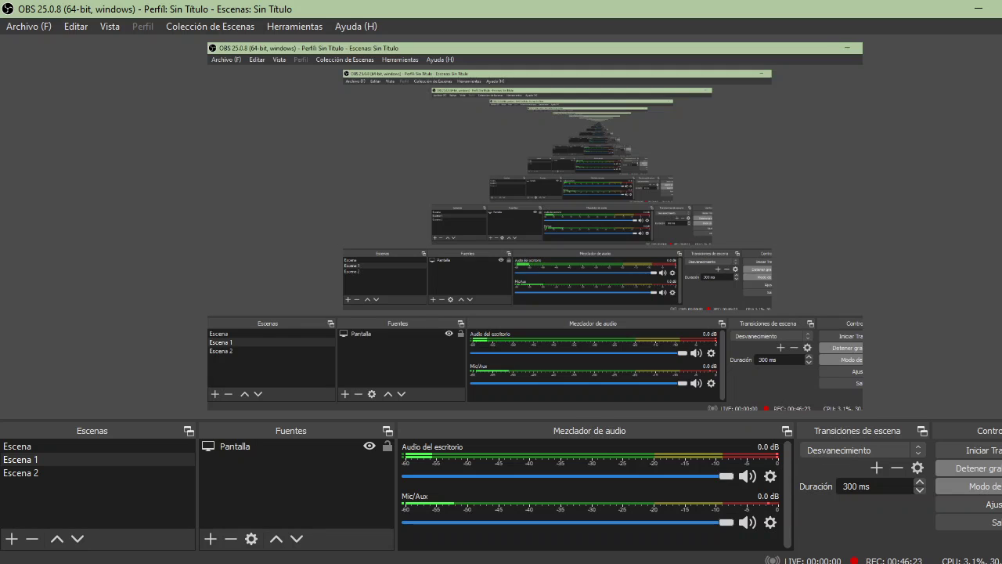
- Minimize OBS Studio so the Teams custom recurrence dialog is visible again
{"action": "left_click", "coordinate": [980, 12]}
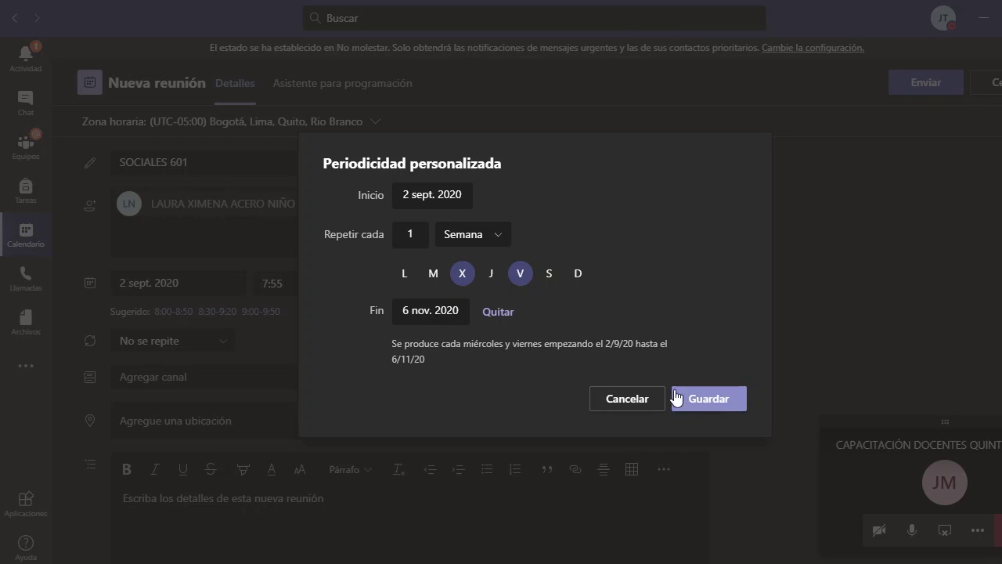
- Save the Wednesday-and-Friday recurrence and send the SOCIALES 601 meeting invitation
{"action": "left_click", "coordinate": [706, 401]}
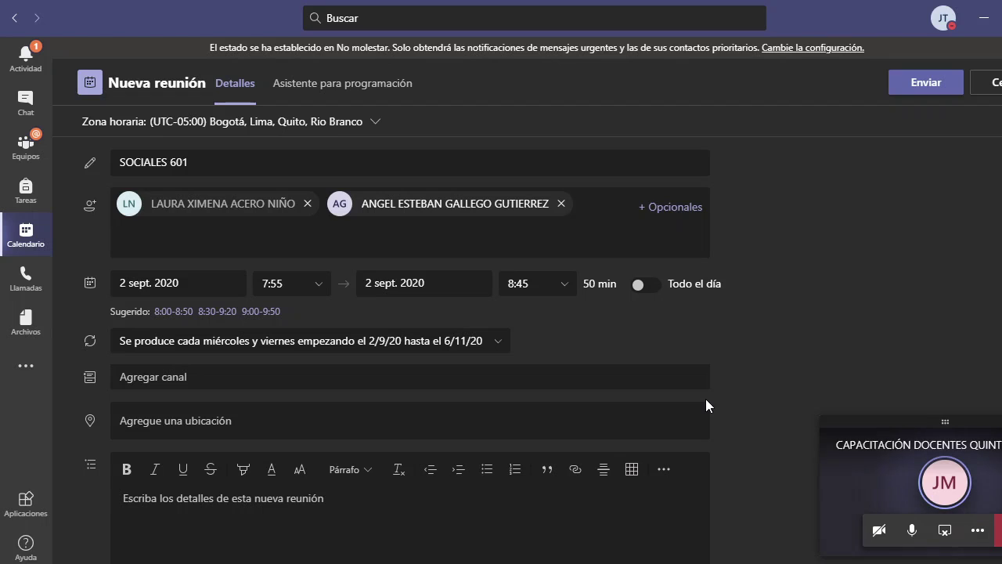
{"action": "scroll", "coordinate": [594, 354], "scroll_direction": "down", "scroll_amount": 1}
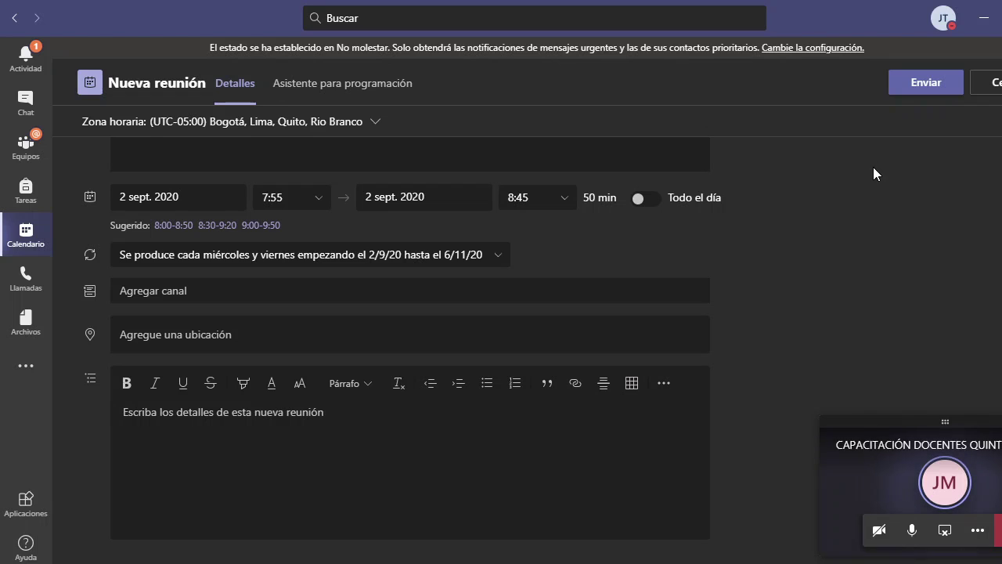
{"action": "left_click", "coordinate": [926, 87]}
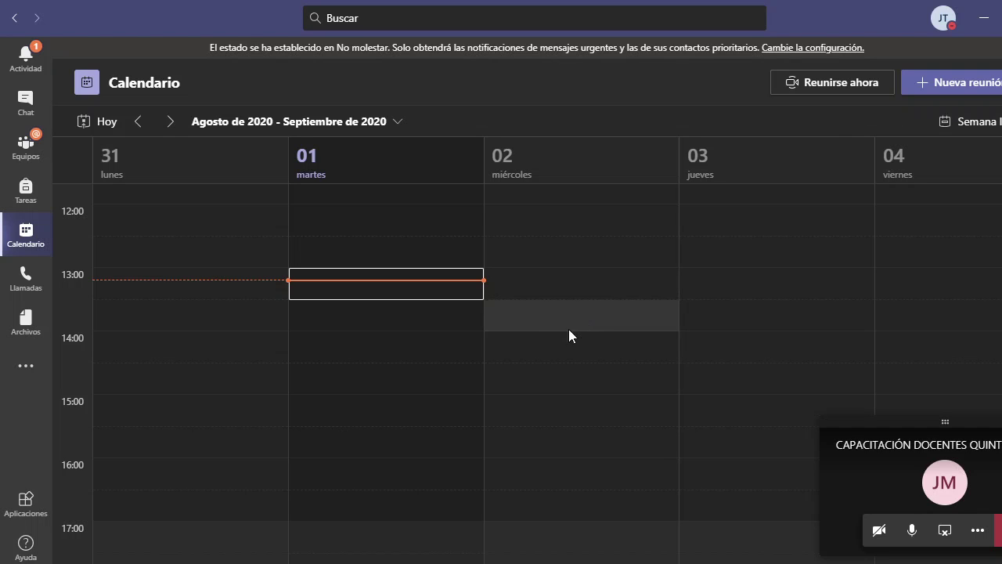
{"action": "scroll", "coordinate": [563, 335], "scroll_direction": "up", "scroll_amount": 5}
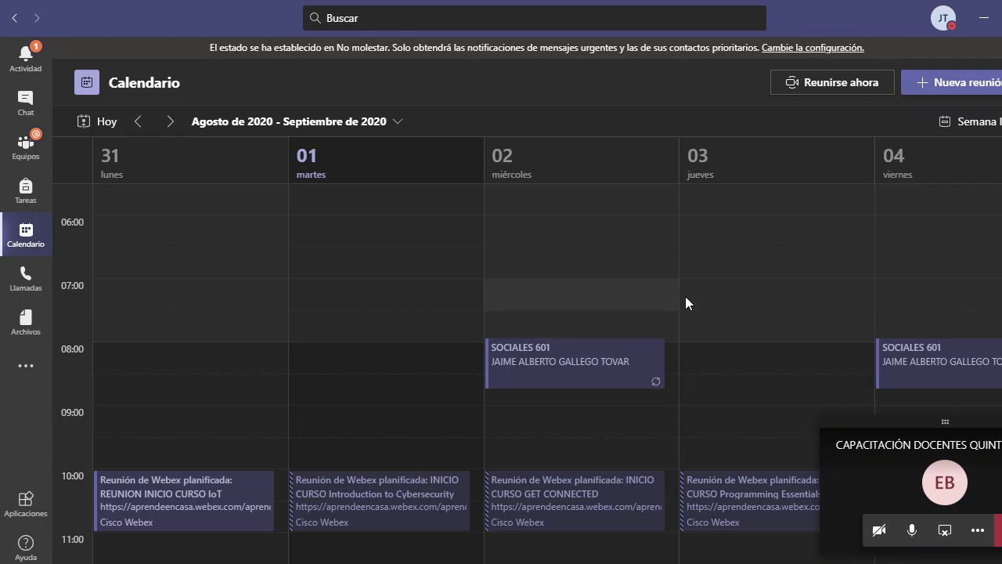
{"action": "scroll", "coordinate": [685, 303], "scroll_direction": "down", "scroll_amount": 5}
{"action": "scroll", "coordinate": [909, 328], "scroll_direction": "up", "scroll_amount": 4}
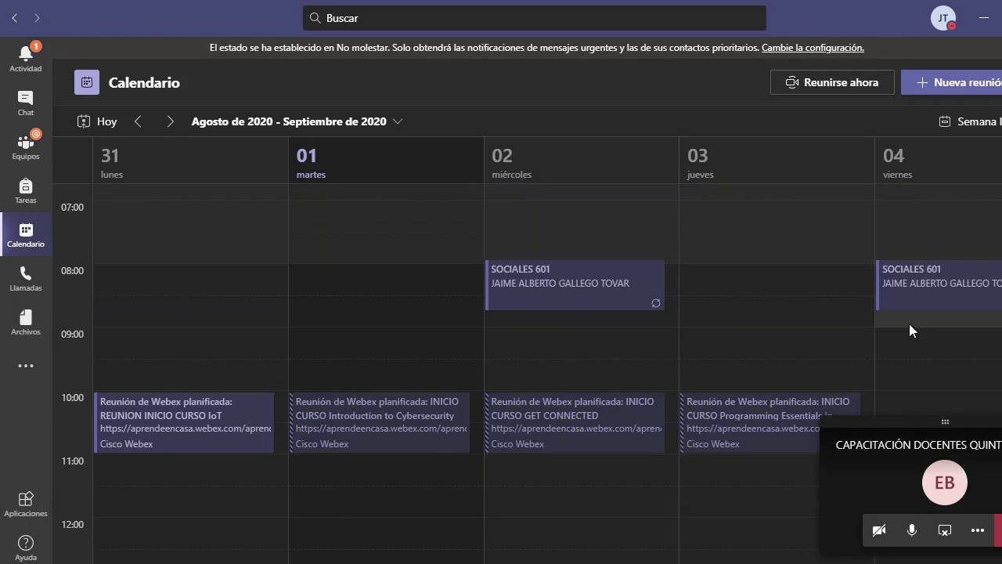
{"action": "scroll", "coordinate": [906, 341], "scroll_direction": "down", "scroll_amount": 1}
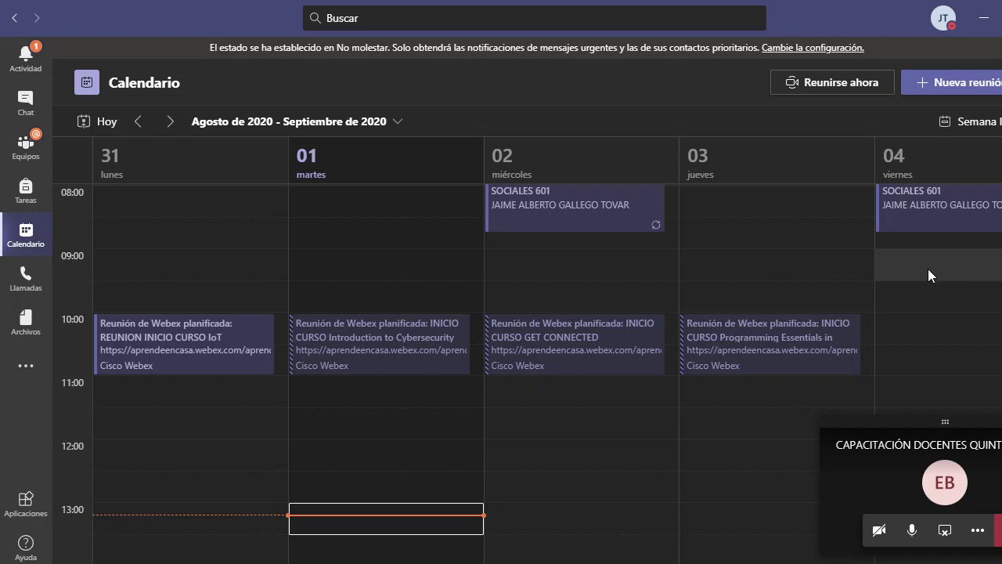
{"action": "scroll", "coordinate": [941, 272], "scroll_direction": "up", "scroll_amount": 1}
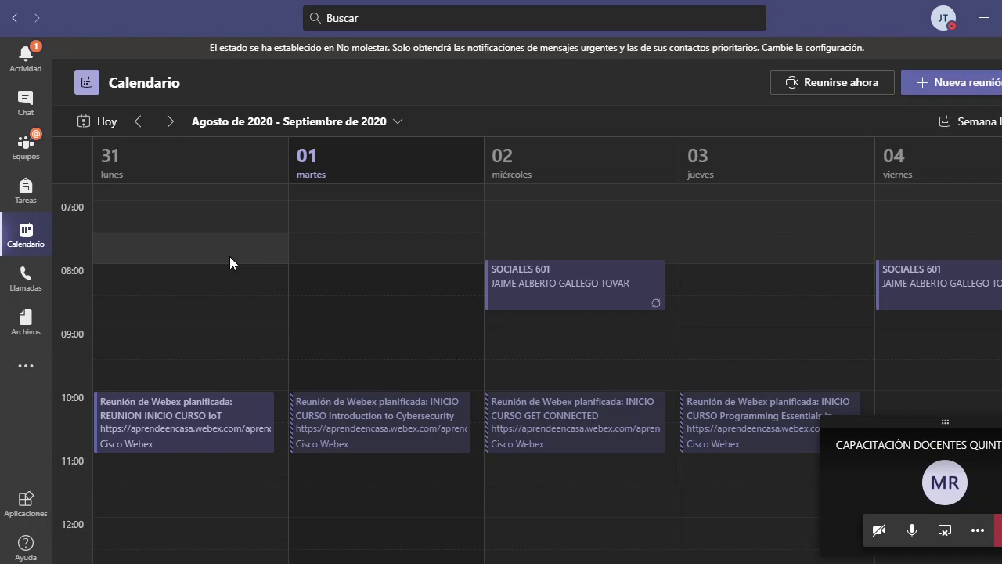
{"action": "scroll", "coordinate": [297, 252], "scroll_direction": "down", "scroll_amount": 1}
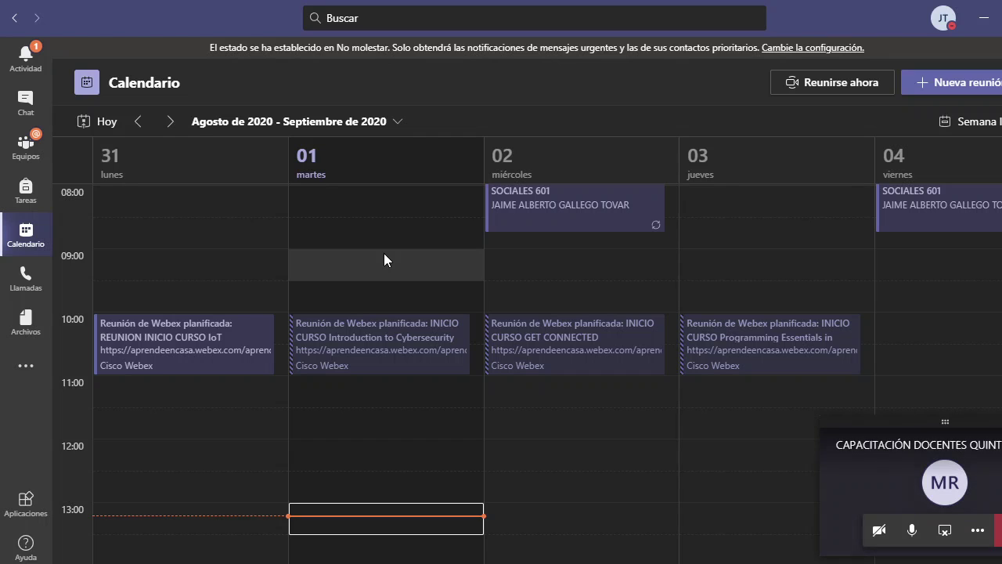
{"action": "left_click", "coordinate": [170, 122]}
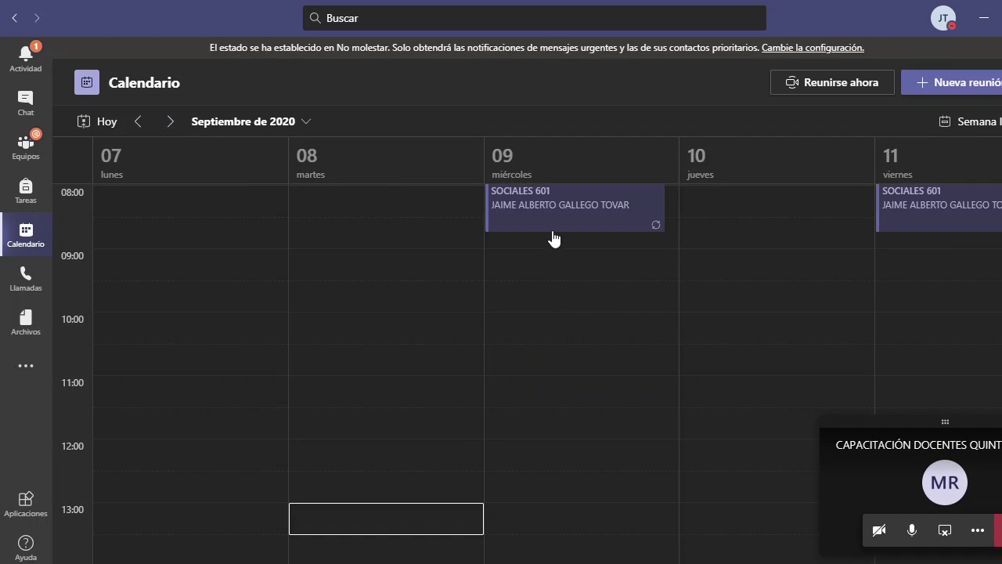
{"action": "scroll", "coordinate": [553, 237], "scroll_direction": "up", "scroll_amount": 1}
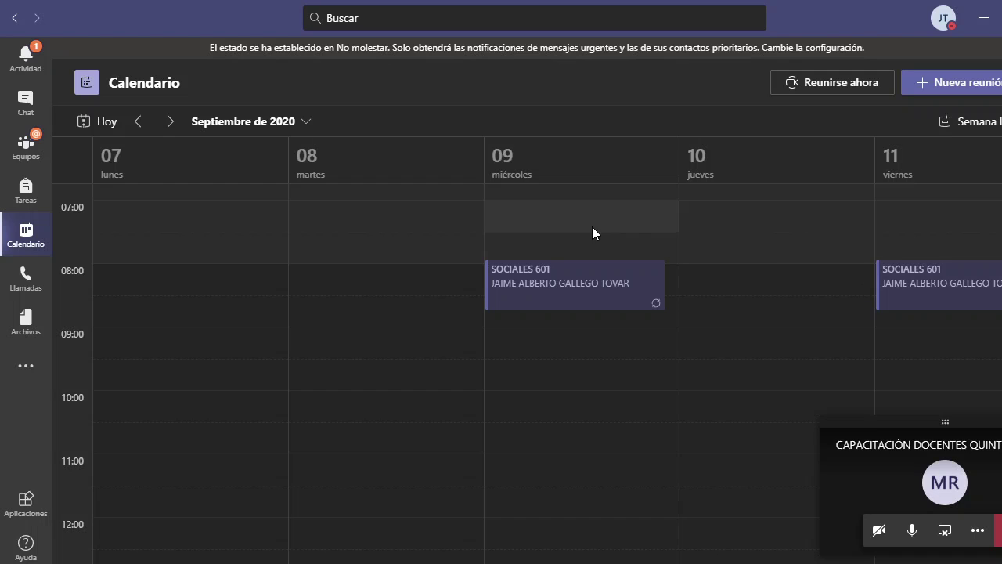
{"action": "left_click", "coordinate": [177, 123]}
{"action": "scroll", "coordinate": [556, 270], "scroll_direction": "up", "scroll_amount": 7}
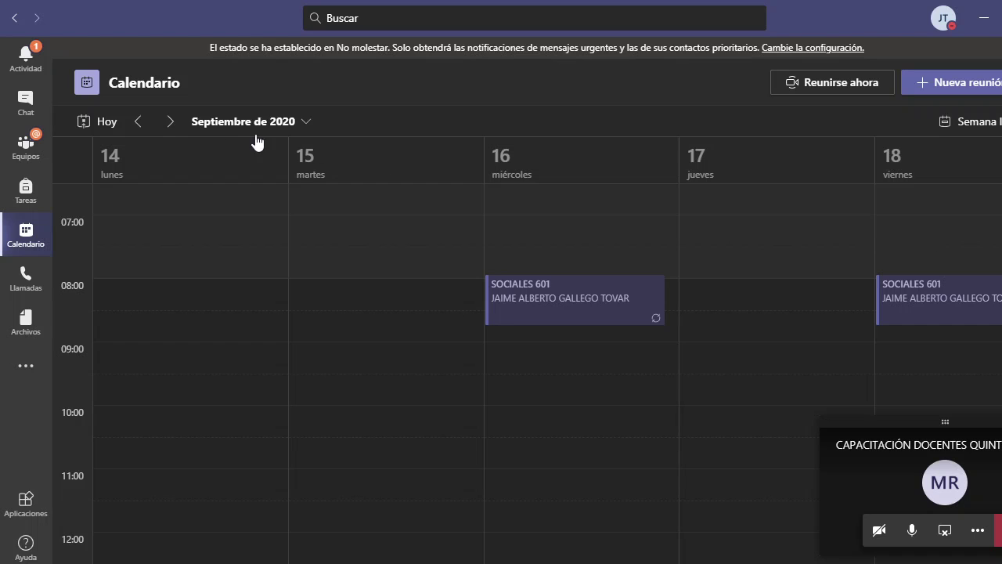
{"action": "left_click", "coordinate": [170, 123]}
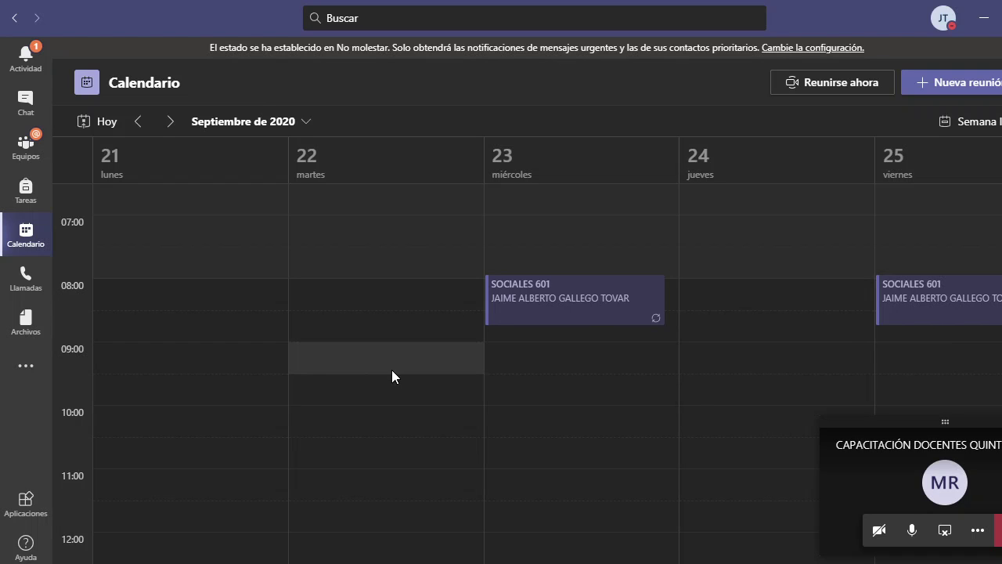
{"action": "scroll", "coordinate": [391, 370], "scroll_direction": "up", "scroll_amount": 3}
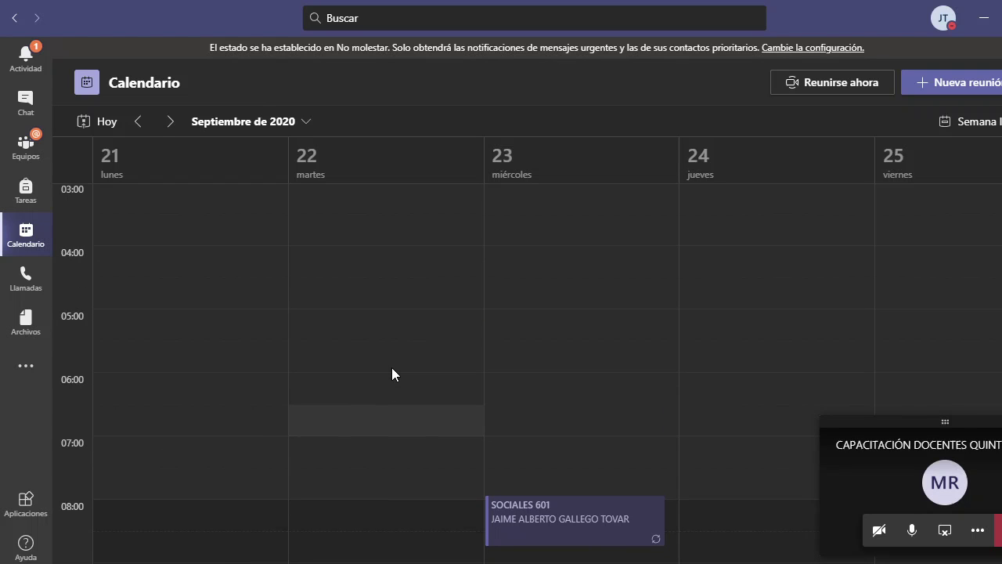
{"action": "left_click", "coordinate": [139, 121]}
{"action": "left_click", "coordinate": [138, 121]}
{"action": "left_click", "coordinate": [138, 122]}
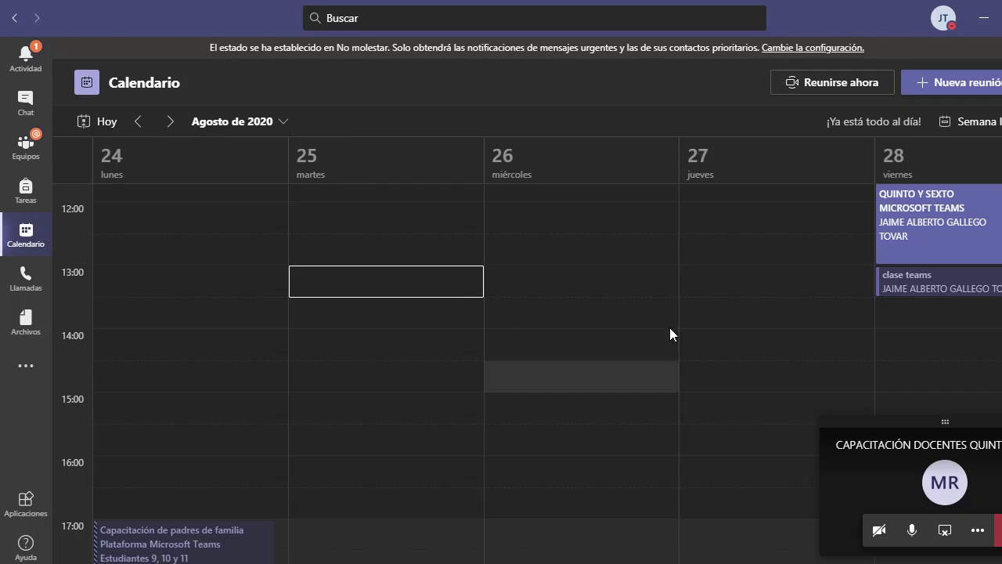
{"action": "scroll", "coordinate": [547, 313], "scroll_direction": "up", "scroll_amount": 2}
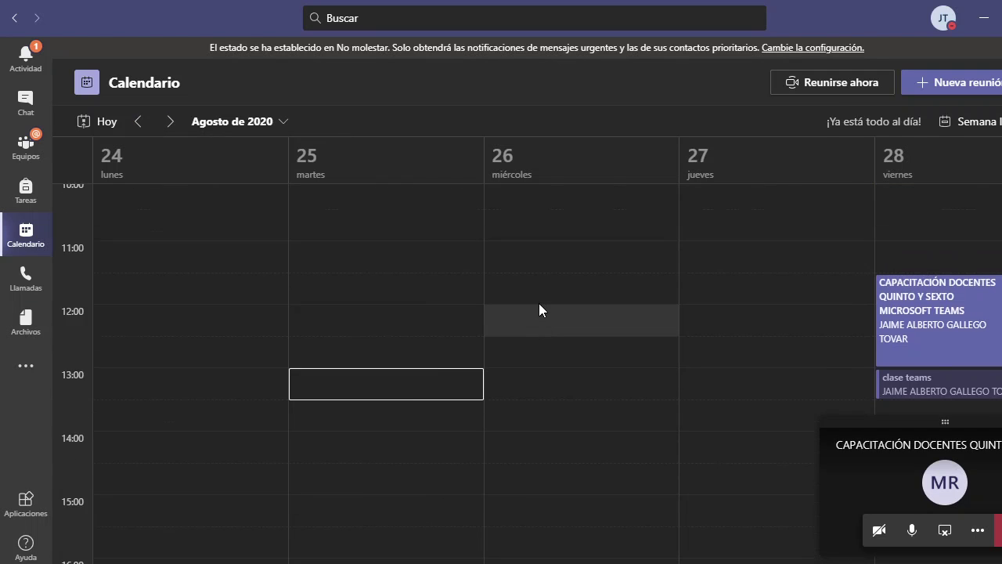
{"action": "scroll", "coordinate": [538, 310], "scroll_direction": "up", "scroll_amount": 6}
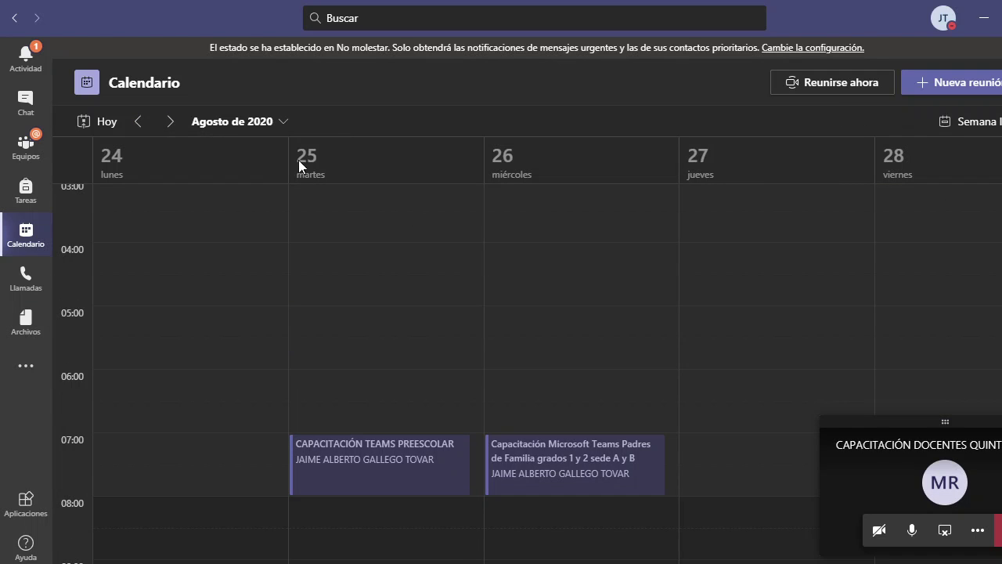
{"action": "left_click", "coordinate": [169, 121]}
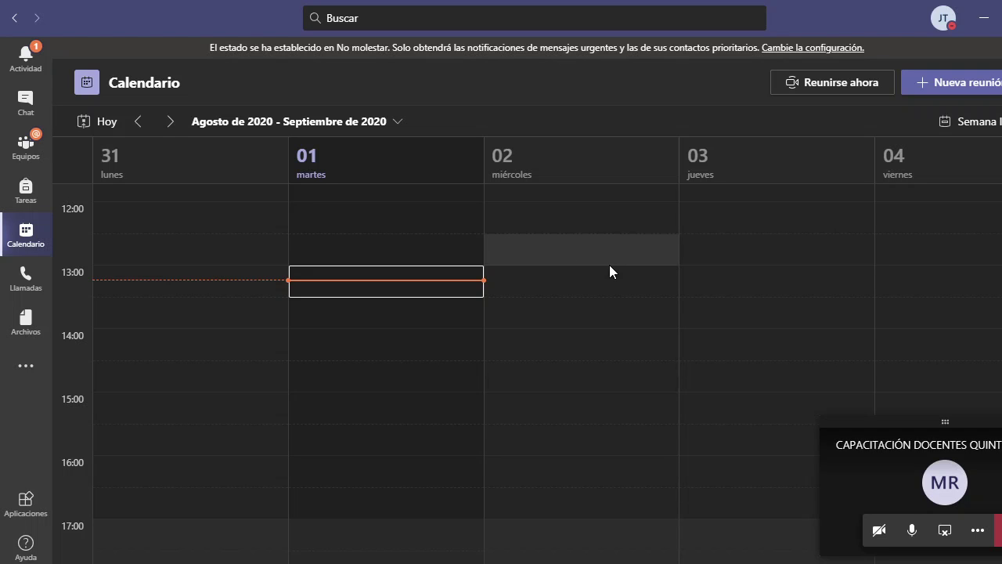
{"action": "scroll", "coordinate": [626, 271], "scroll_direction": "up", "scroll_amount": 5}
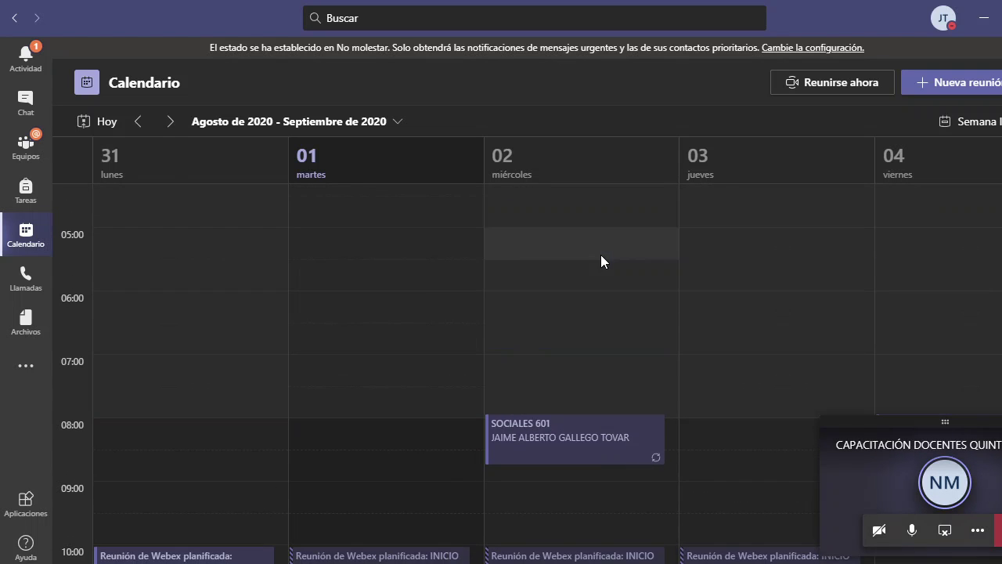
{"action": "scroll", "coordinate": [610, 249], "scroll_direction": "down", "scroll_amount": 5}
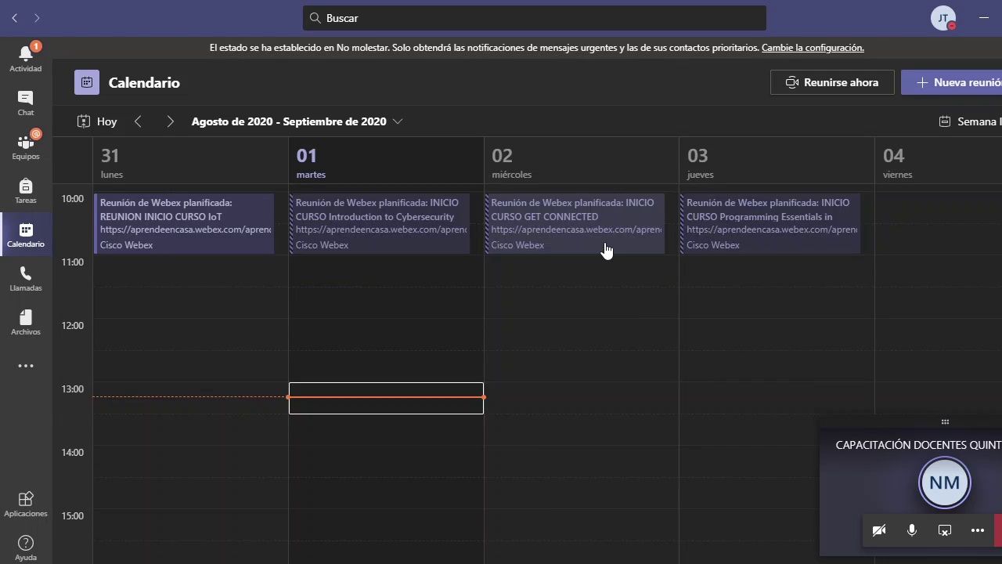
{"action": "scroll", "coordinate": [603, 259], "scroll_direction": "up", "scroll_amount": 5}
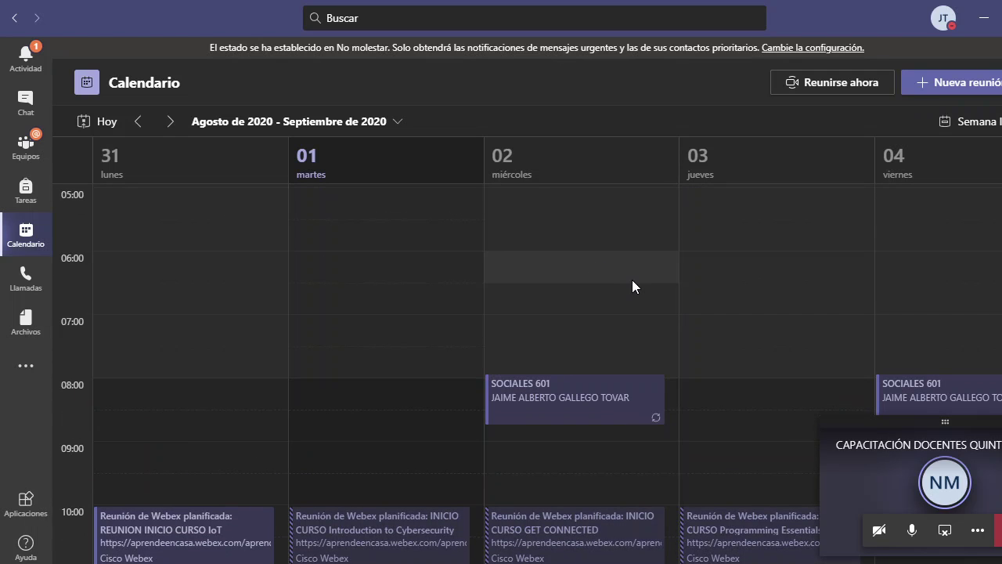
{"action": "scroll", "coordinate": [632, 282], "scroll_direction": "down", "scroll_amount": 2}
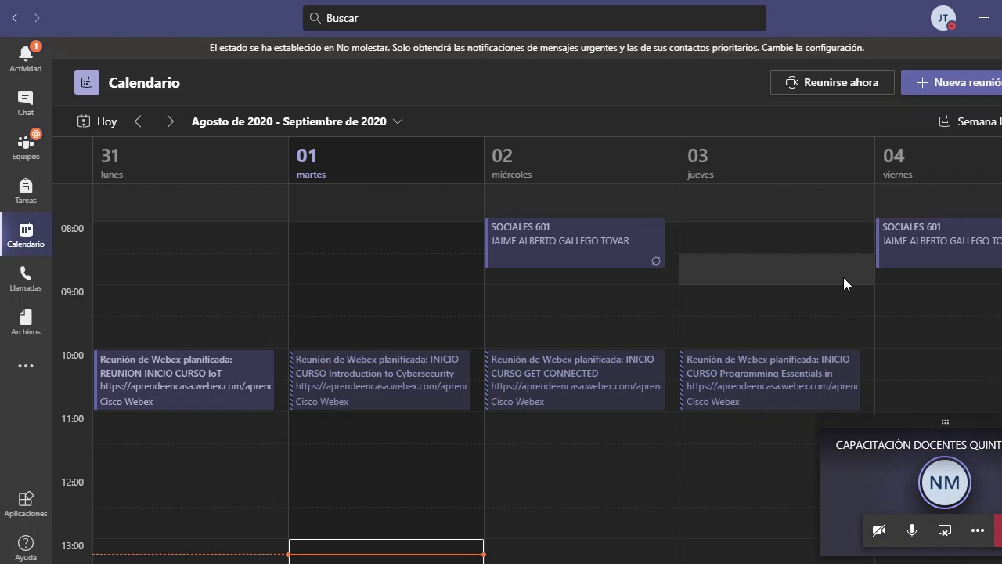
{"action": "scroll", "coordinate": [705, 243], "scroll_direction": "up", "scroll_amount": 6}
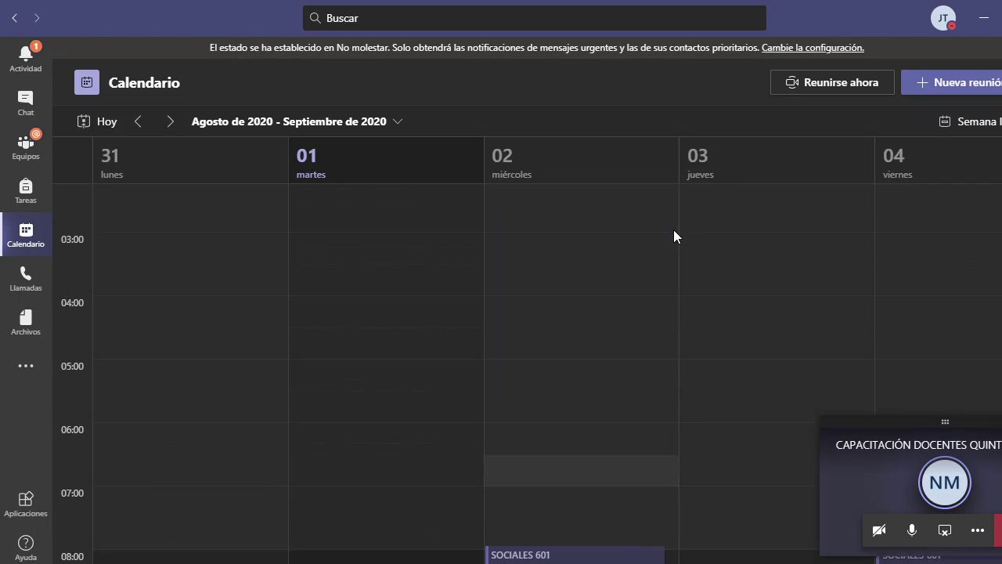
{"action": "scroll", "coordinate": [686, 228], "scroll_direction": "down", "scroll_amount": 8}
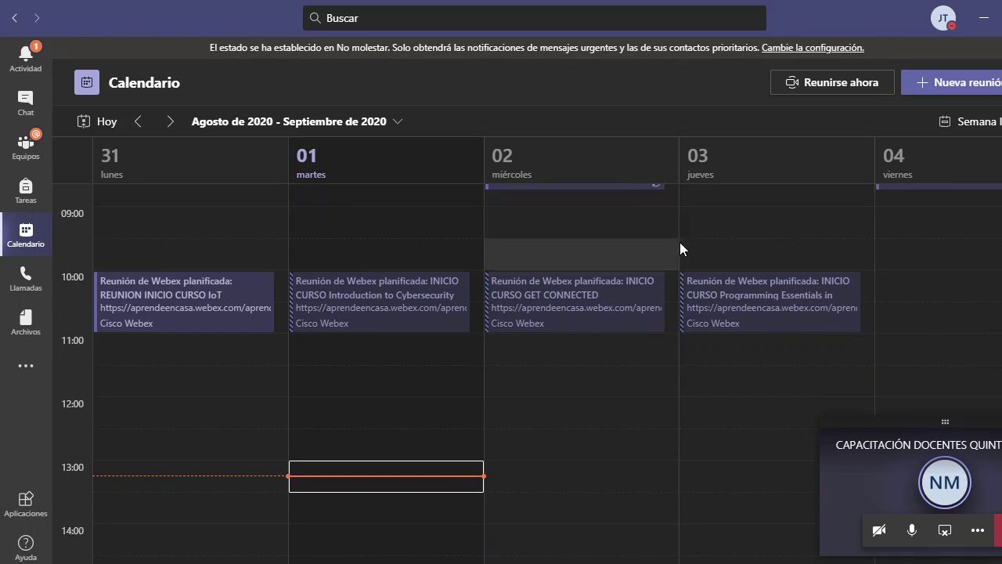
{"action": "scroll", "coordinate": [890, 246], "scroll_direction": "up", "scroll_amount": 3}
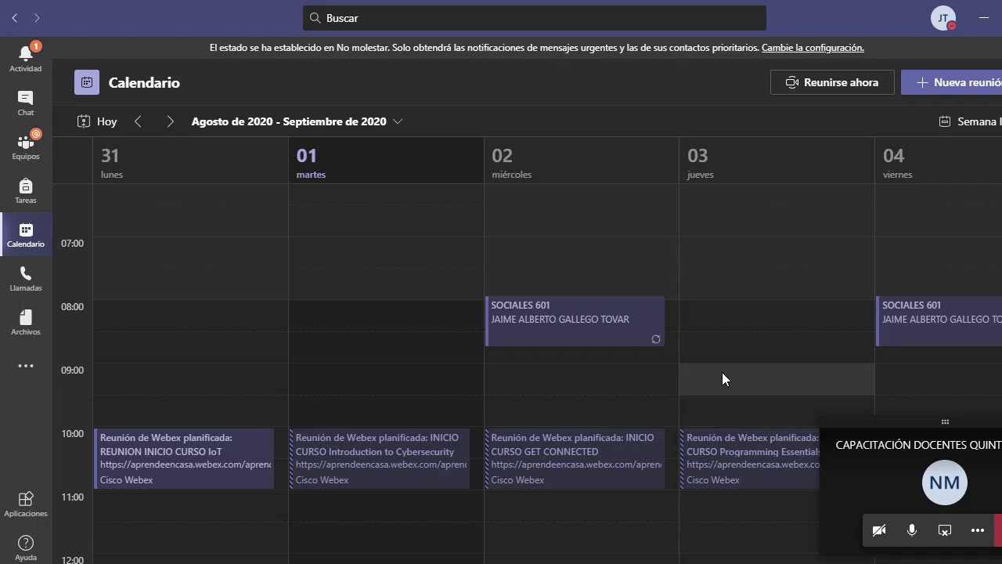
- Create a meeting titled ESPAÑOL 601 on Wednesday 2 Sept with the student as required attendee
{"action": "double_click", "coordinate": [550, 354]}
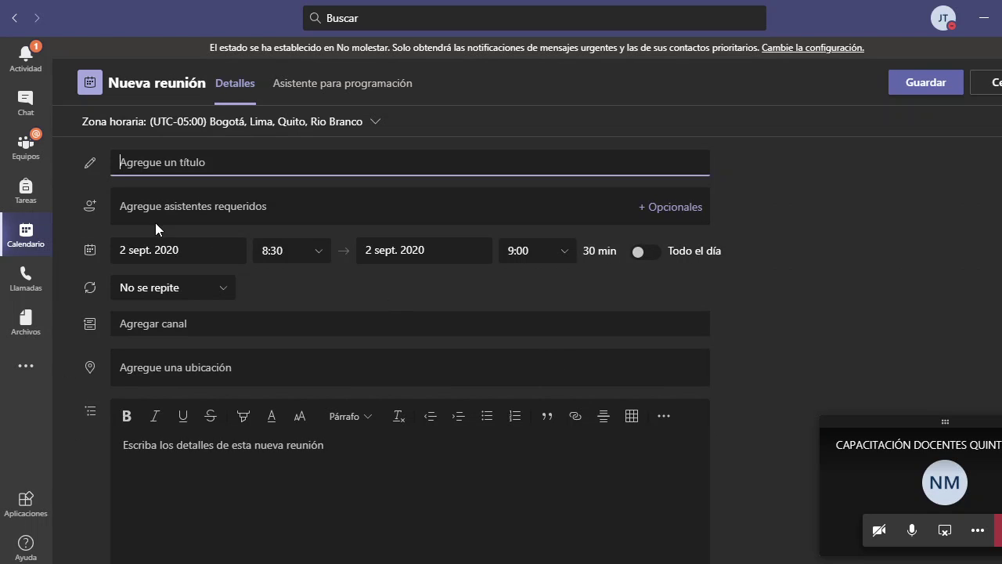
{"action": "type", "text": "ESPA"}
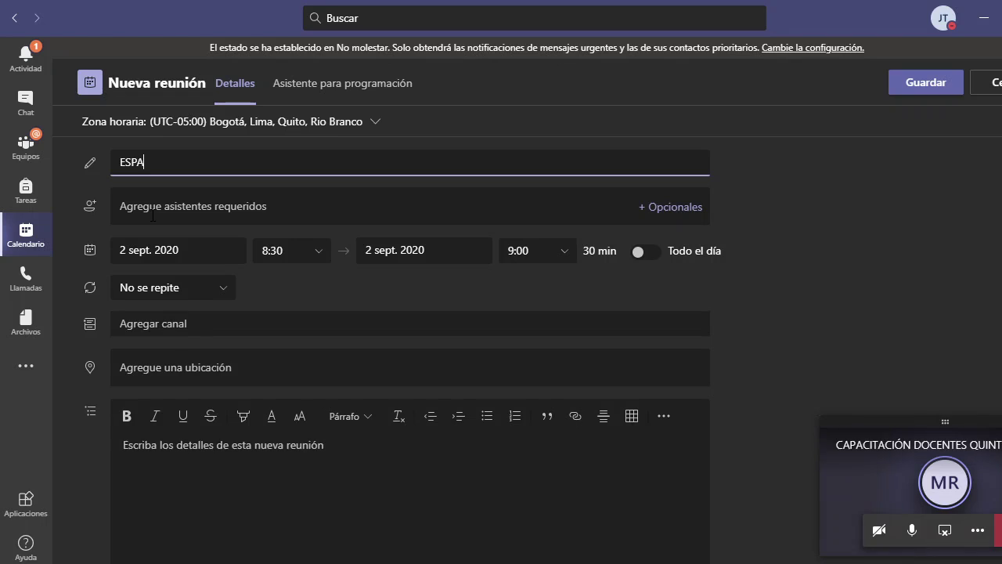
{"action": "type", "text": "ÑOL 601"}
{"action": "left_click", "coordinate": [189, 208]}
{"action": "type", "text": "ANGEL"}
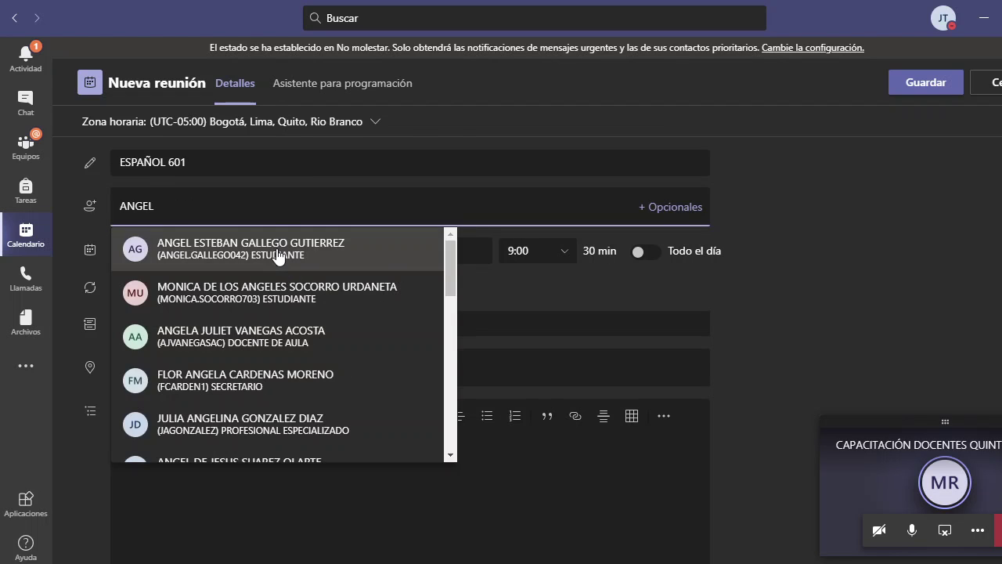
{"action": "left_click", "coordinate": [282, 258]}
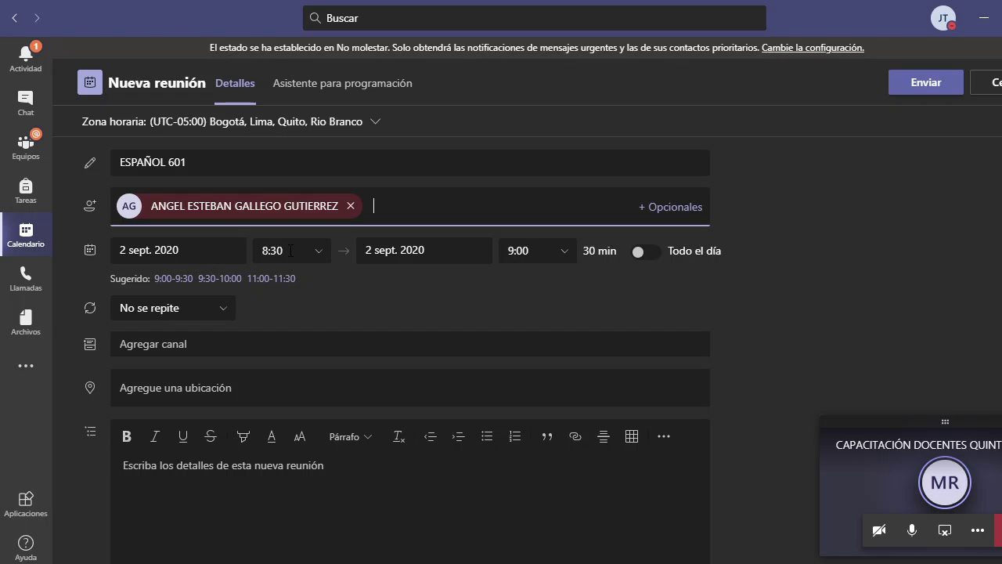
- Change the meeting time to 8:50–9:40
{"action": "left_click", "coordinate": [290, 251]}
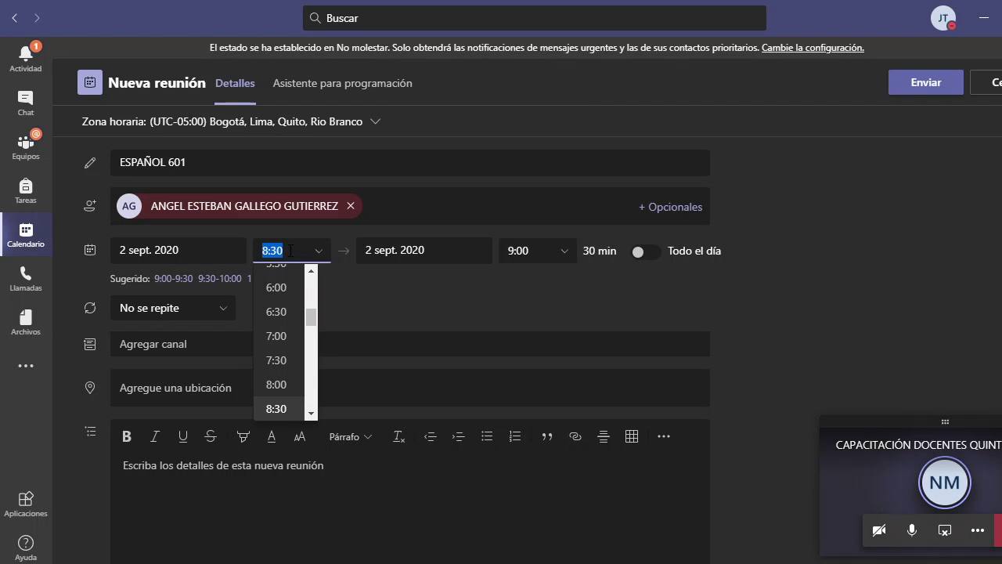
{"action": "left_click", "coordinate": [290, 251]}
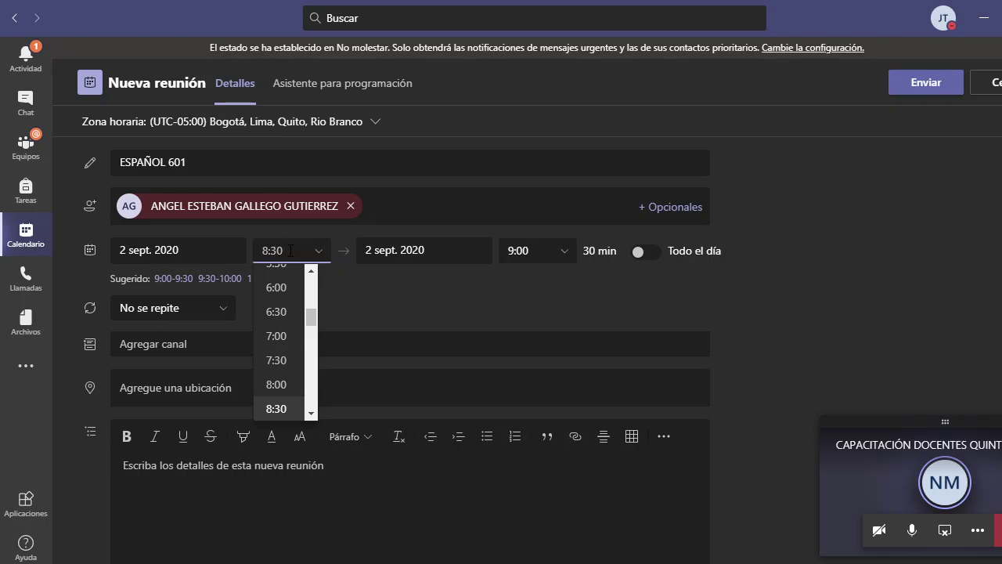
{"action": "key", "text": "BackSpace"}
{"action": "key", "text": "BackSpace"}
{"action": "type", "text": "50"}
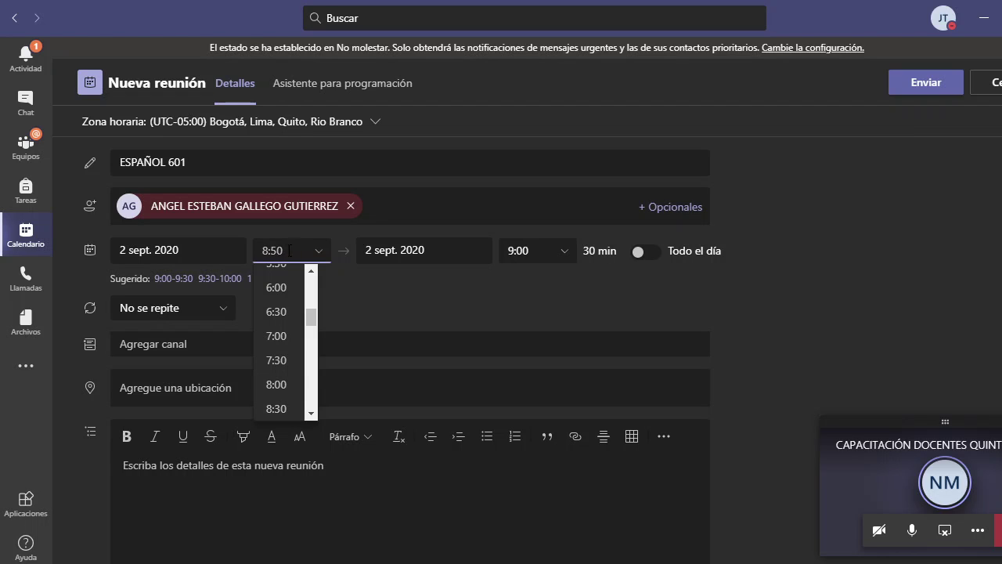
{"action": "left_click", "coordinate": [538, 252]}
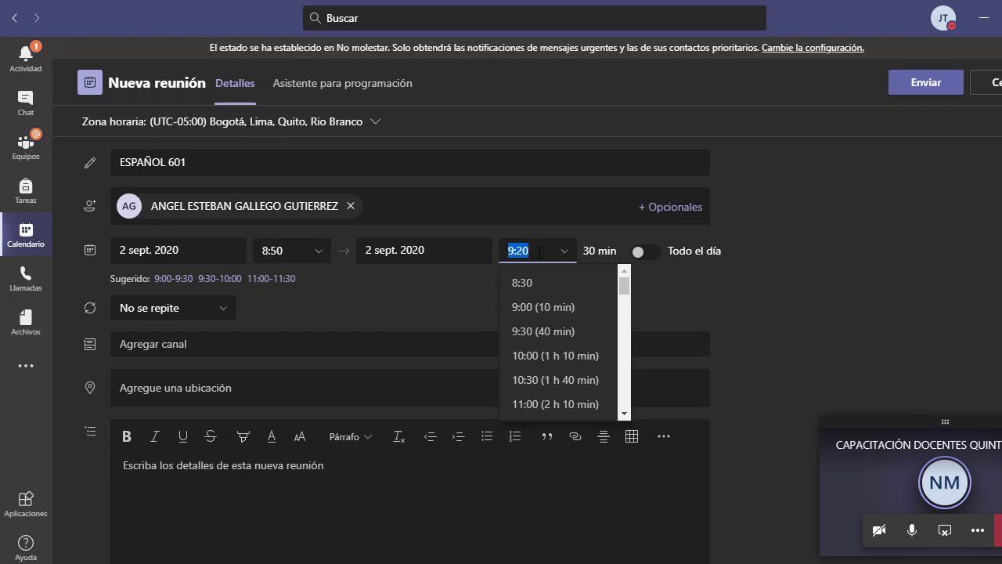
{"action": "left_click", "coordinate": [538, 252]}
{"action": "key", "text": "BackSpace"}
{"action": "key", "text": "BackSpace"}
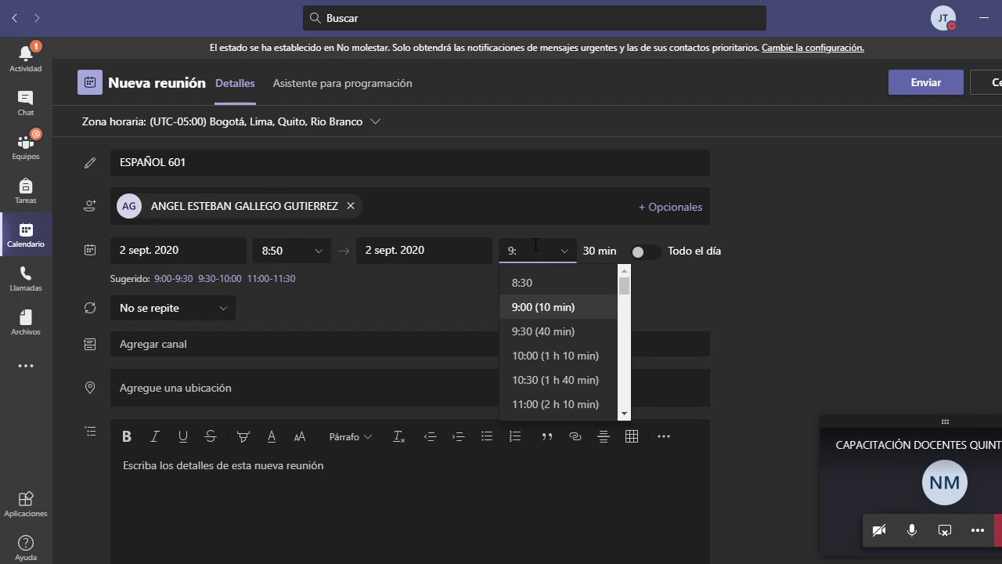
{"action": "type", "text": "40"}
{"action": "left_click", "coordinate": [694, 302]}
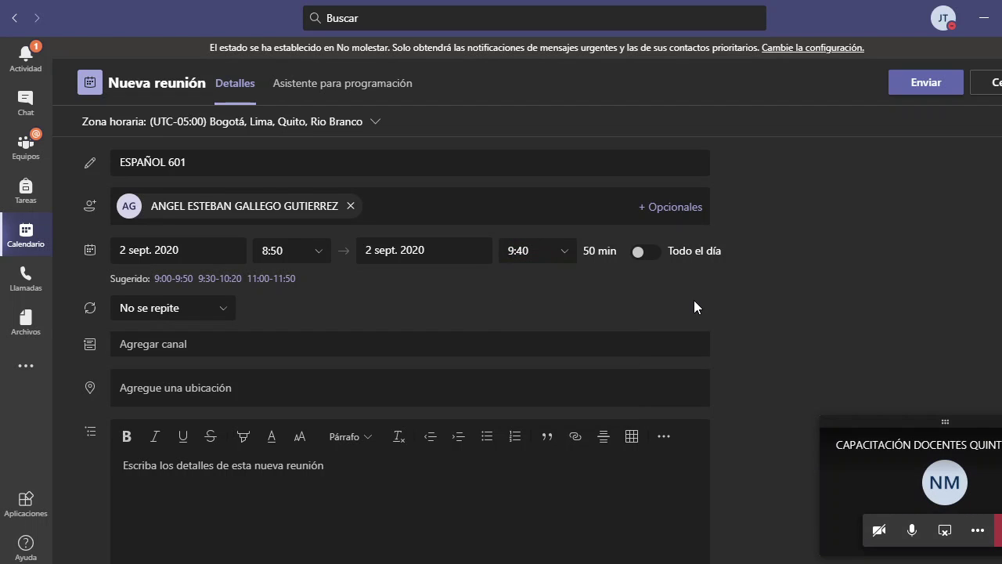
- Set a custom weekly recurrence on Wednesdays and Thursdays, ending 6 November 2020
{"action": "left_click", "coordinate": [220, 310]}
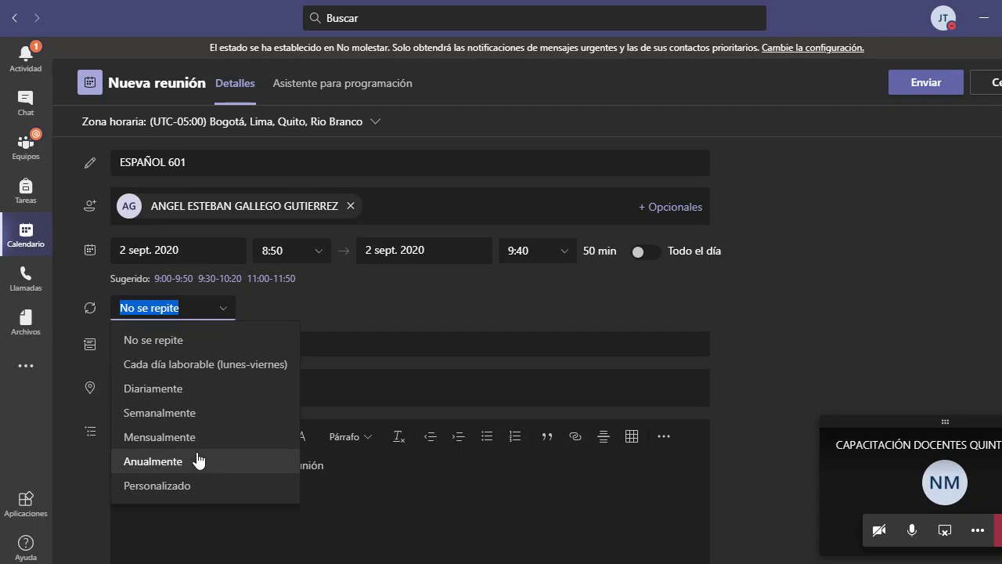
{"action": "left_click", "coordinate": [247, 485]}
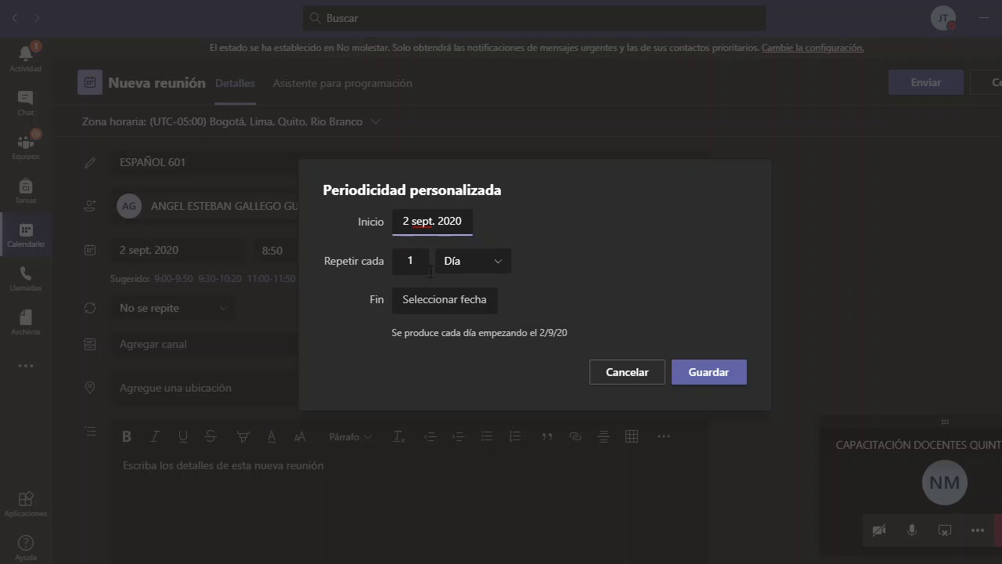
{"action": "left_click", "coordinate": [461, 300]}
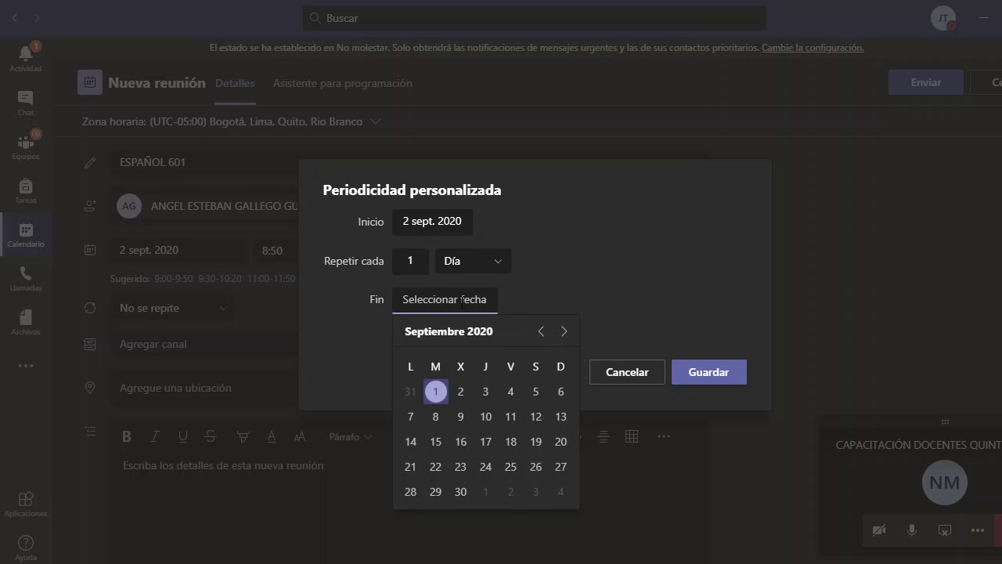
{"action": "left_click", "coordinate": [563, 332]}
{"action": "left_click", "coordinate": [564, 332]}
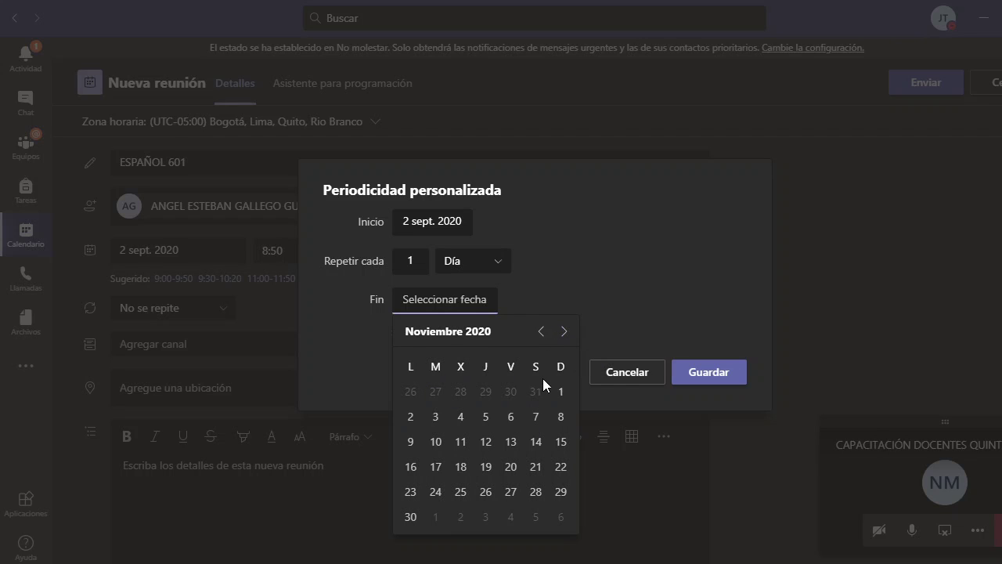
{"action": "left_click", "coordinate": [511, 417]}
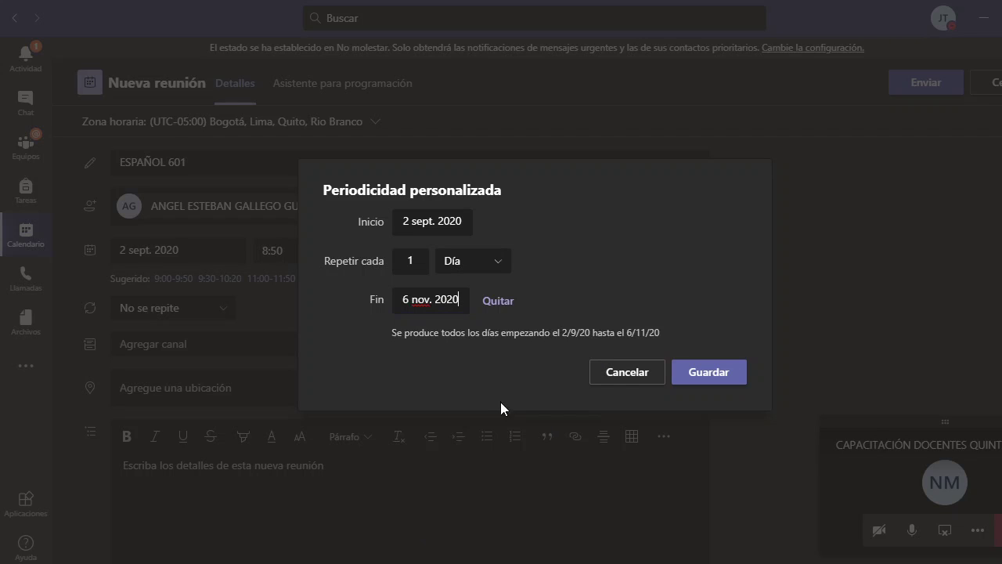
{"action": "left_click", "coordinate": [495, 270]}
{"action": "left_click", "coordinate": [469, 323]}
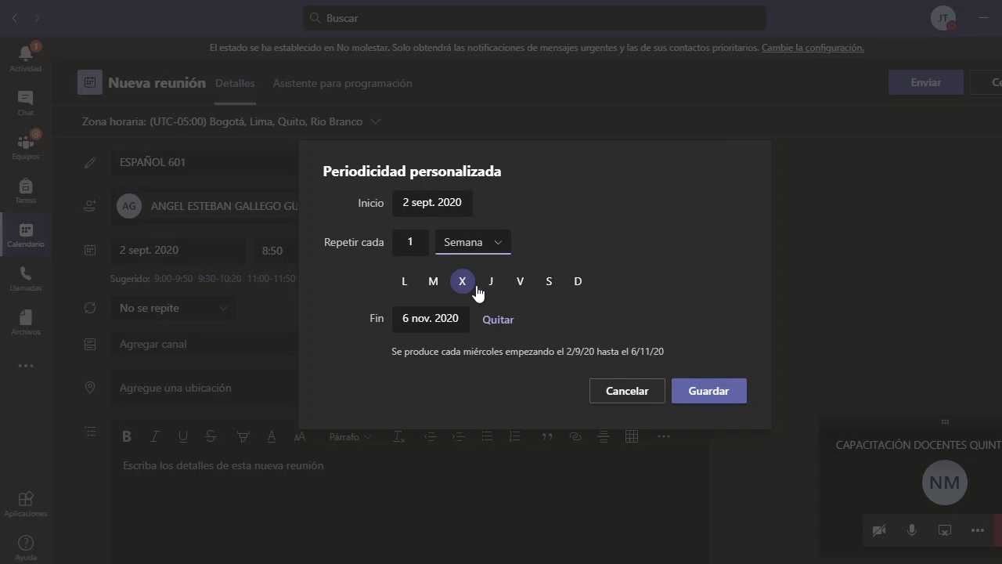
{"action": "left_click", "coordinate": [483, 288]}
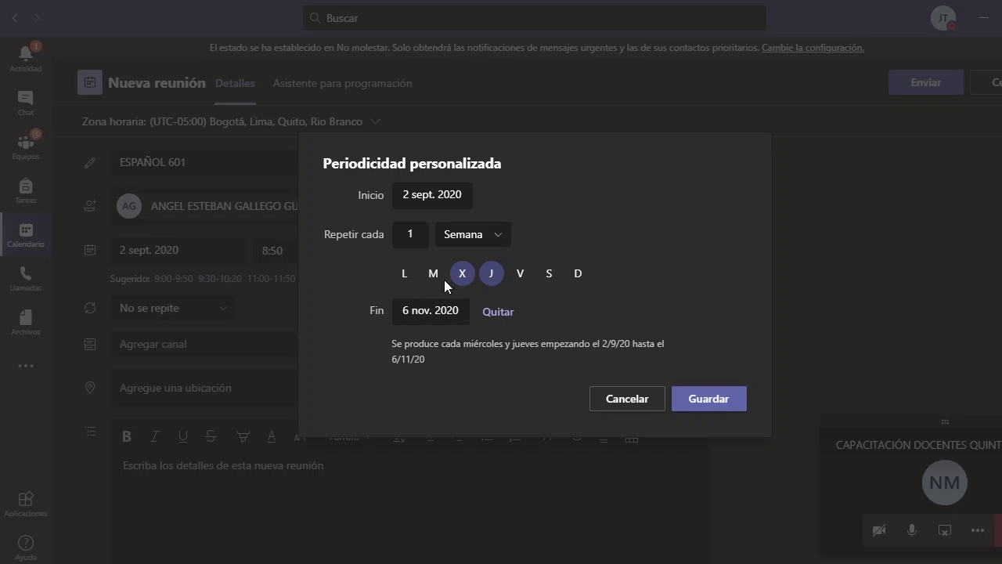
{"action": "left_click", "coordinate": [696, 403]}
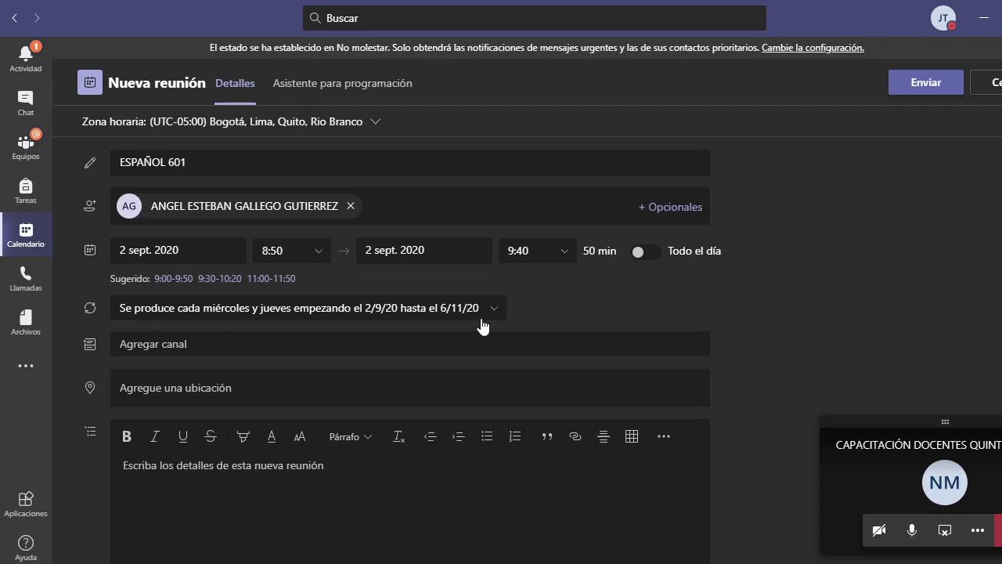
- Send the ESPAÑOL 601 invitation and scroll the week view up to the morning hours
{"action": "left_click", "coordinate": [928, 83]}
{"action": "scroll", "coordinate": [345, 258], "scroll_direction": "up", "scroll_amount": 5}
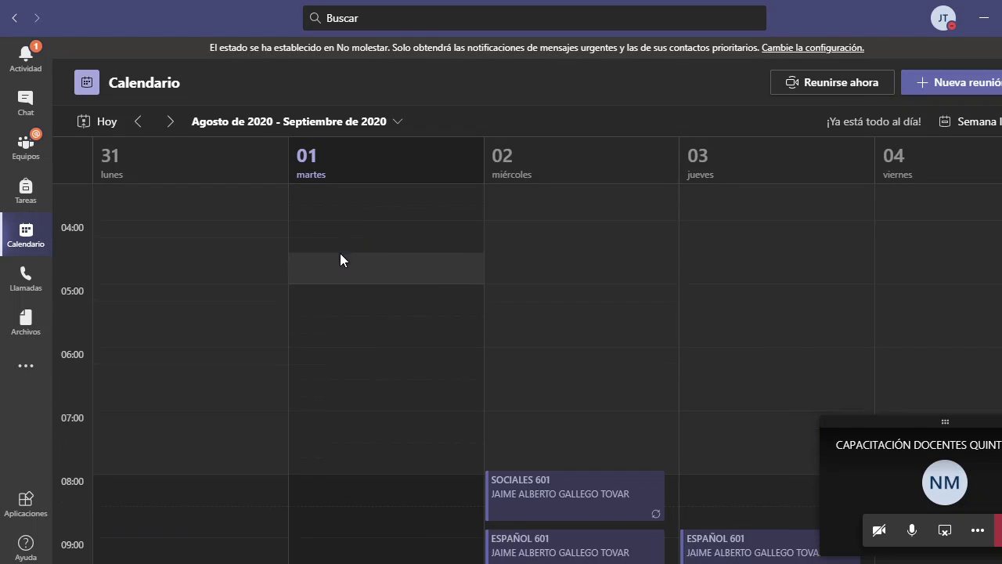
{"action": "scroll", "coordinate": [603, 250], "scroll_direction": "up", "scroll_amount": 1}
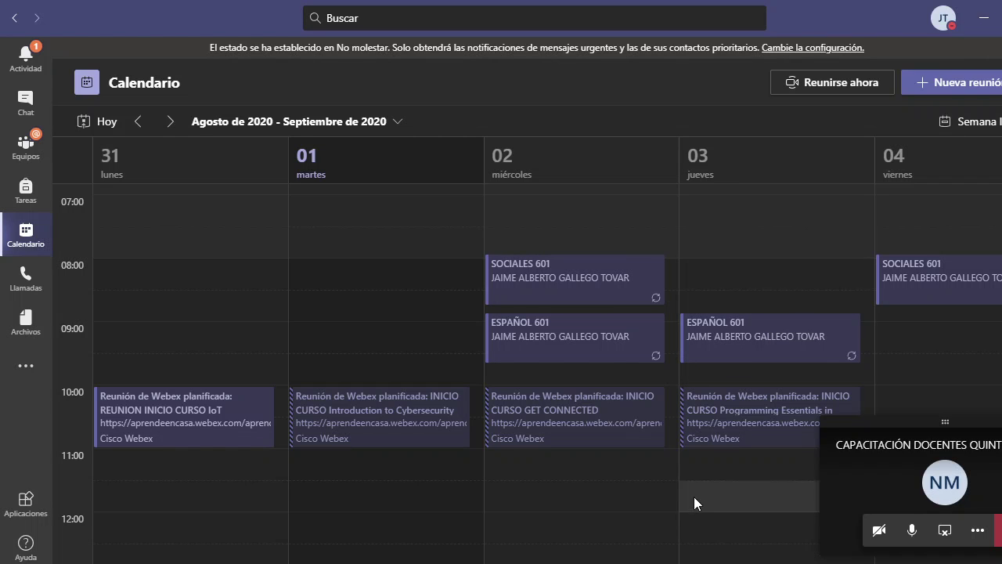
- In a new Chrome incognito window, search OFFICE 365 and reach the Office sign-in page
{"action": "key", "text": "alt+Tab"}
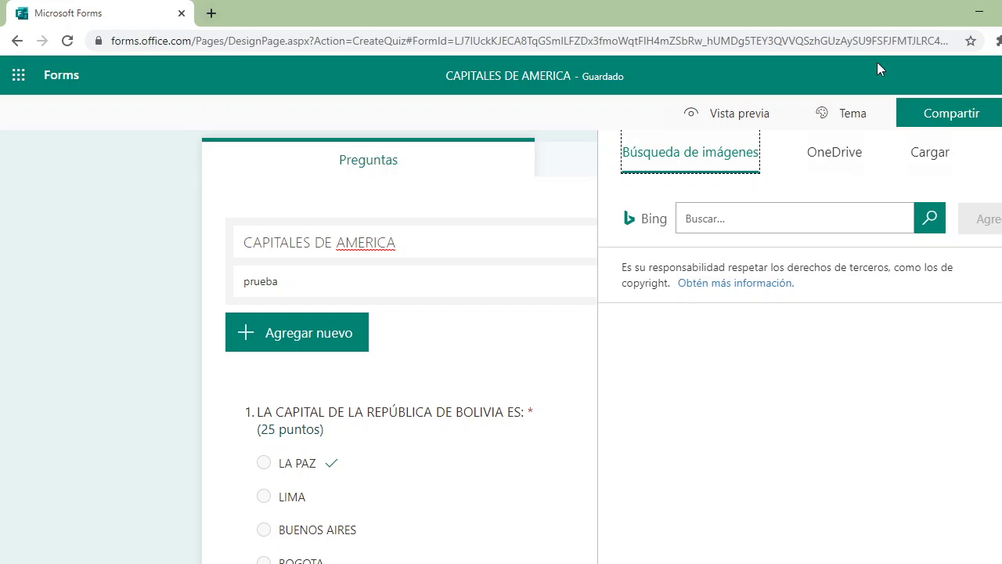
{"action": "left_click", "coordinate": [995, 40]}
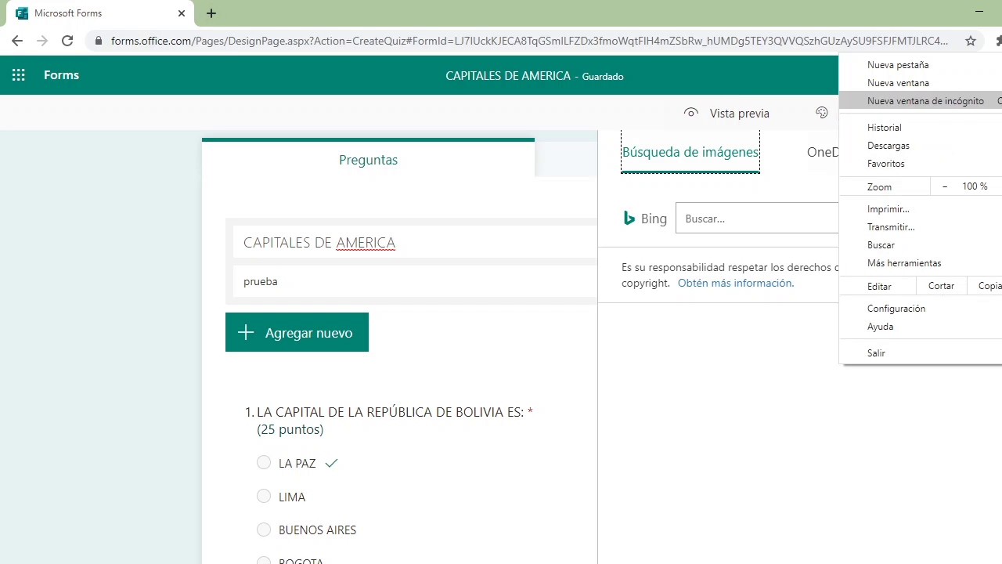
{"action": "left_click", "coordinate": [952, 100]}
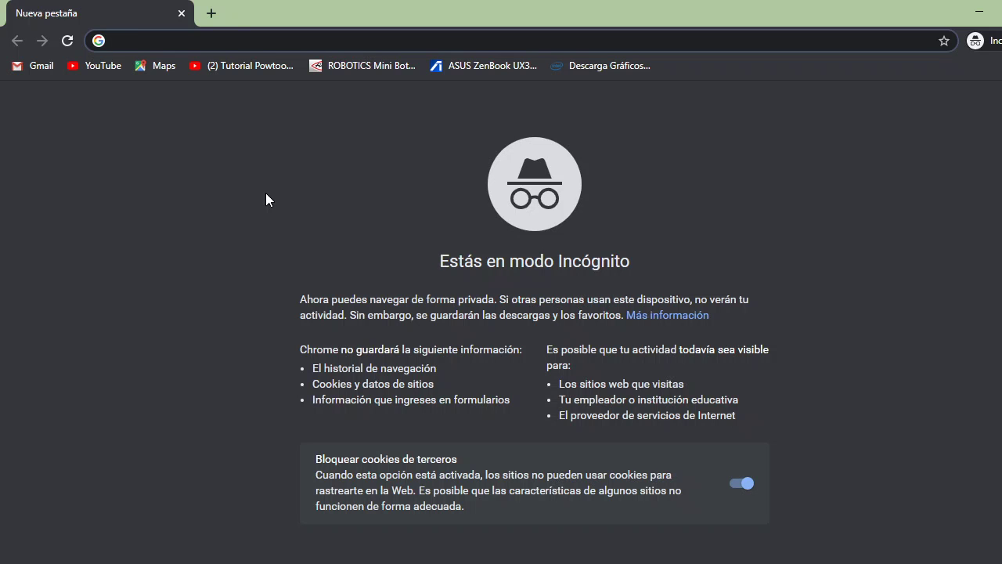
{"action": "type", "text": "OFFICE 3"}
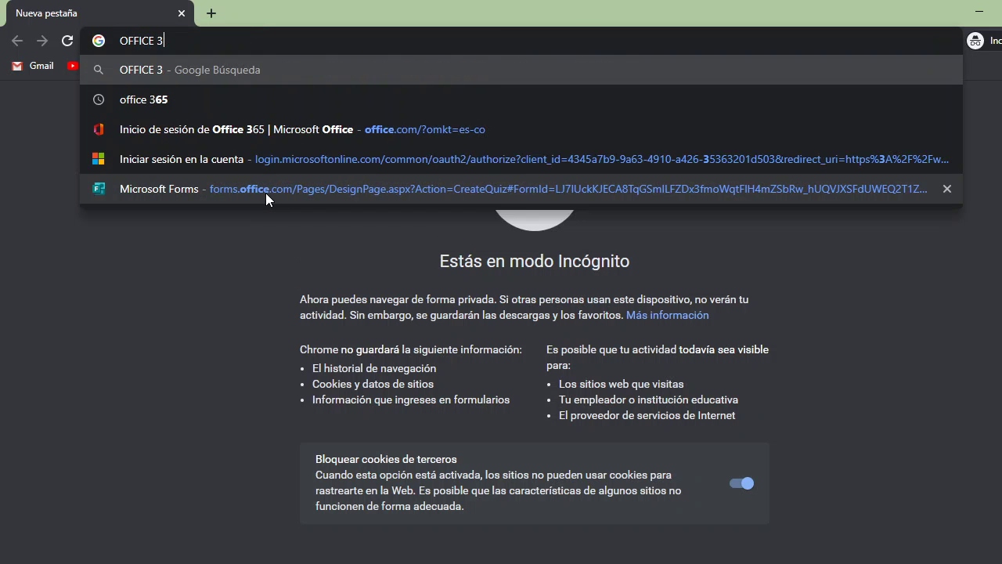
{"action": "type", "text": "65"}
{"action": "key", "text": "Return"}
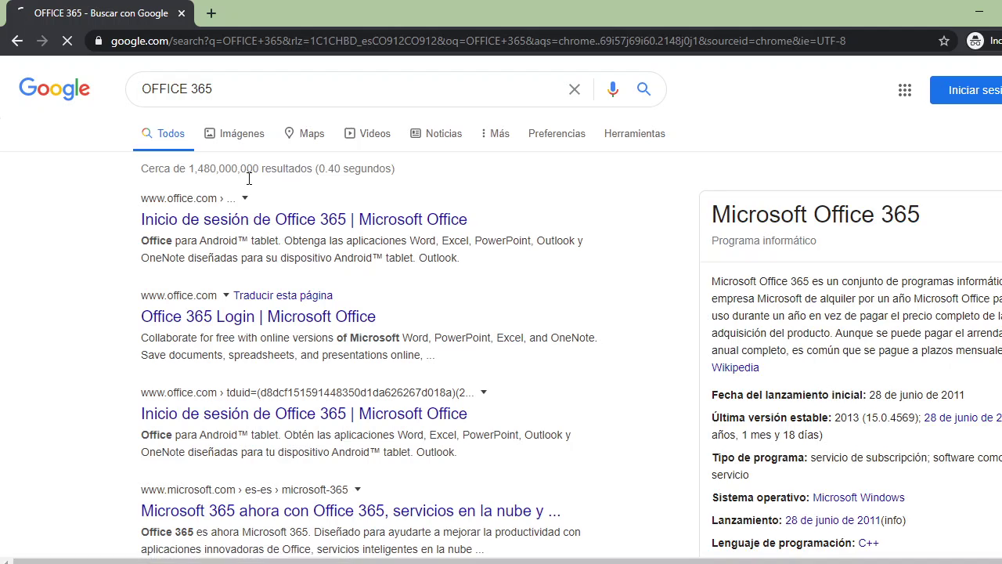
{"action": "left_click", "coordinate": [259, 223]}
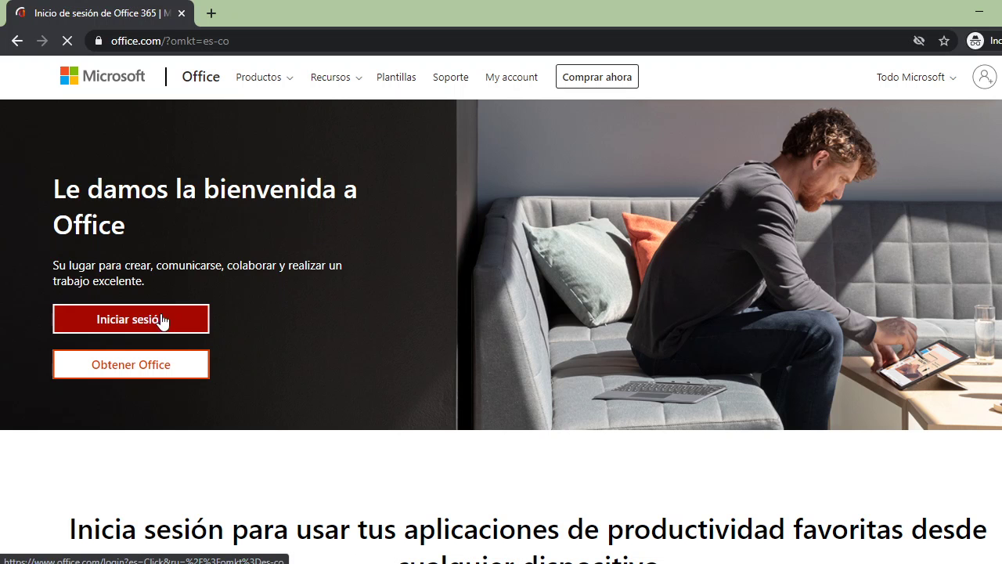
{"action": "left_click", "coordinate": [161, 321]}
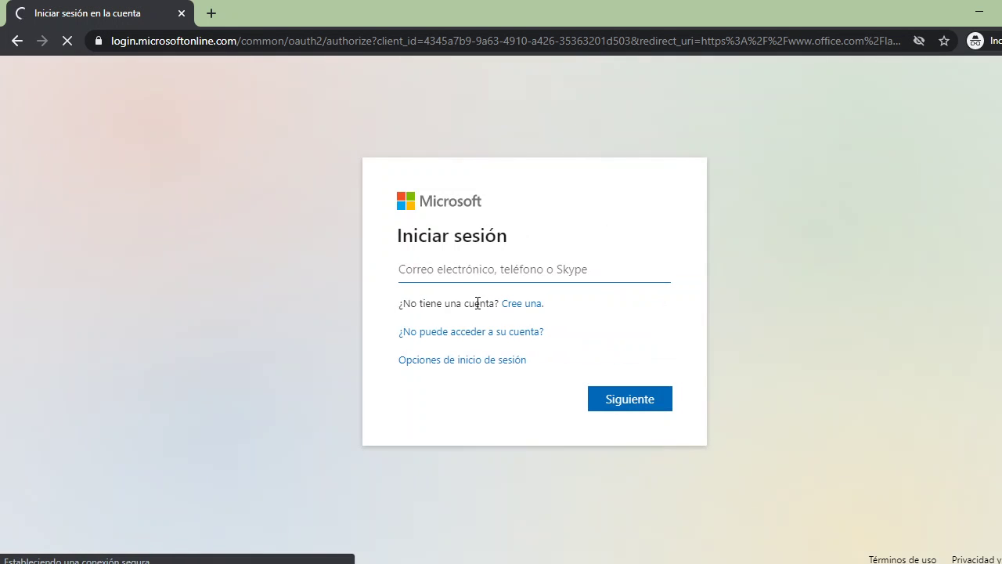
- Sign in with the student's school e-mail and password, declining to stay signed in
{"action": "left_click", "coordinate": [464, 272]}
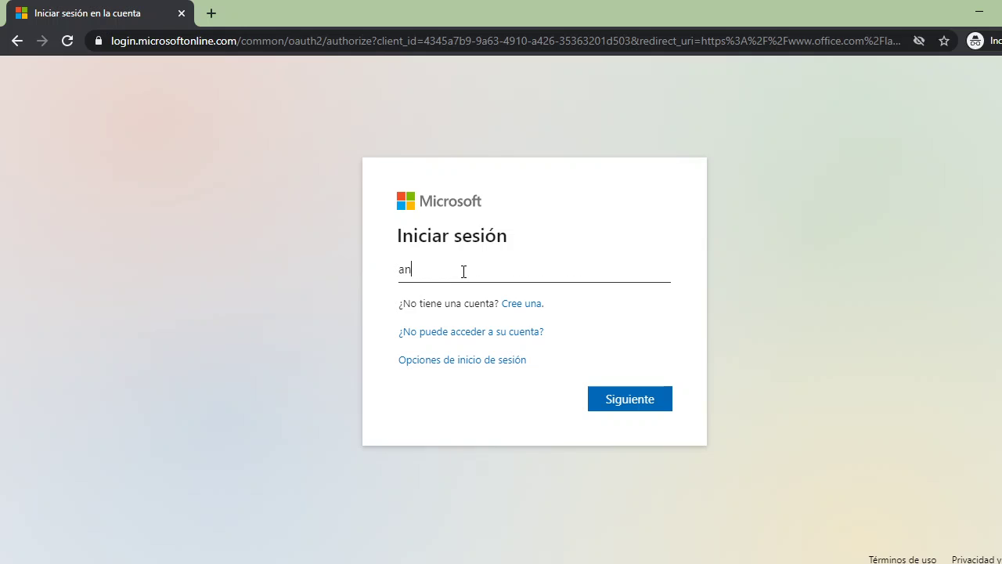
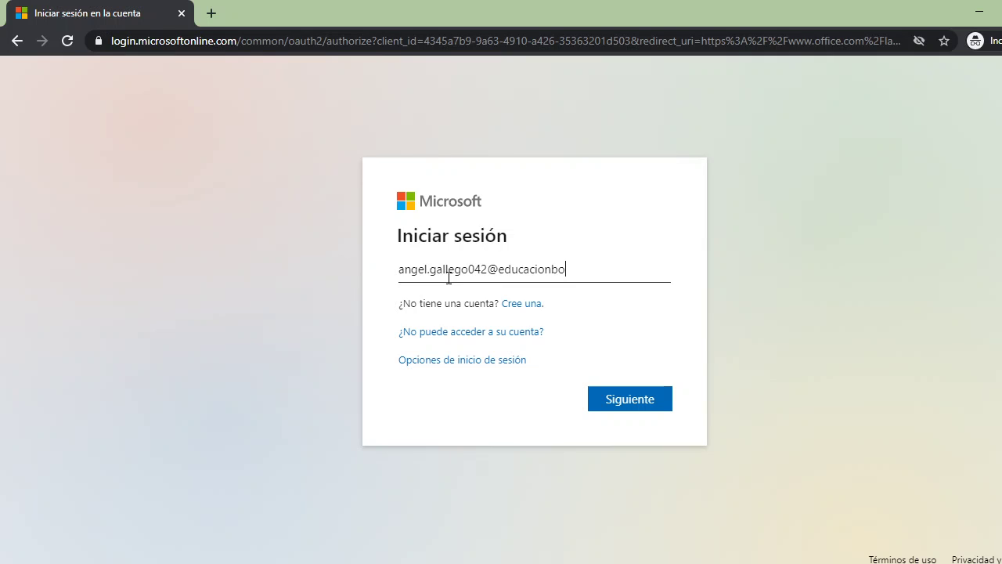
{"action": "left_click", "coordinate": [610, 398]}
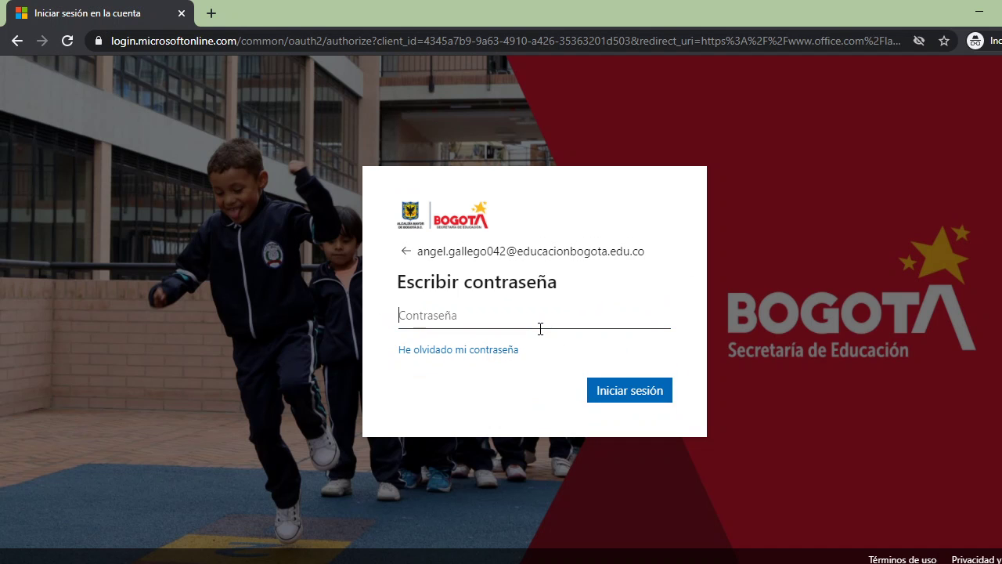
{"action": "type", "text": "•"}
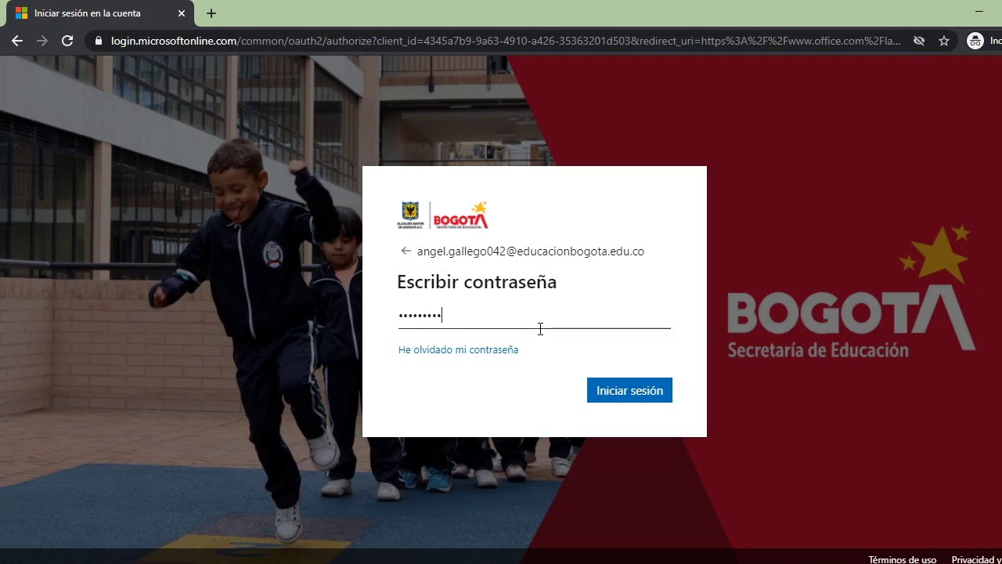
{"action": "type", "text": "•"}
{"action": "left_click", "coordinate": [642, 390]}
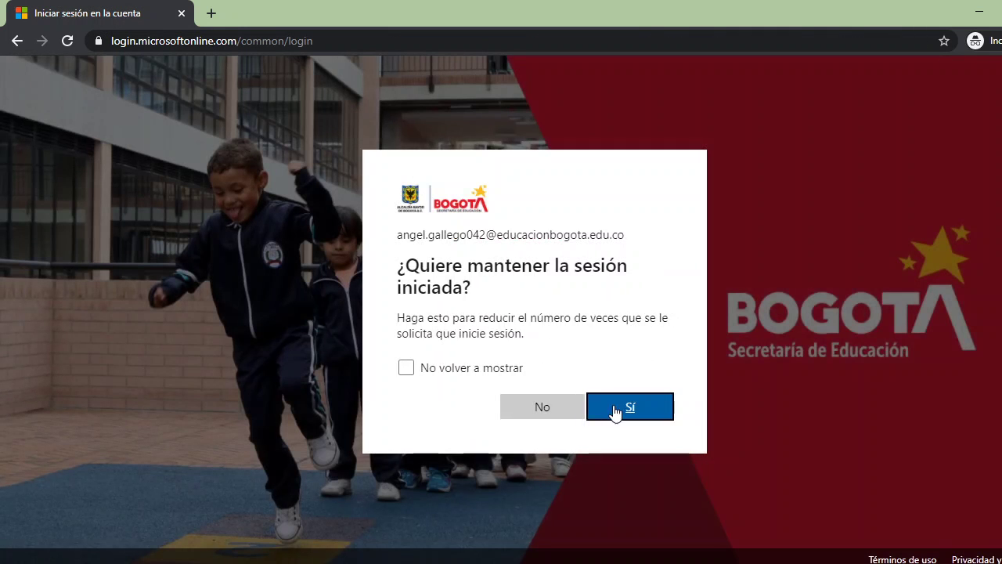
{"action": "left_click", "coordinate": [558, 408]}
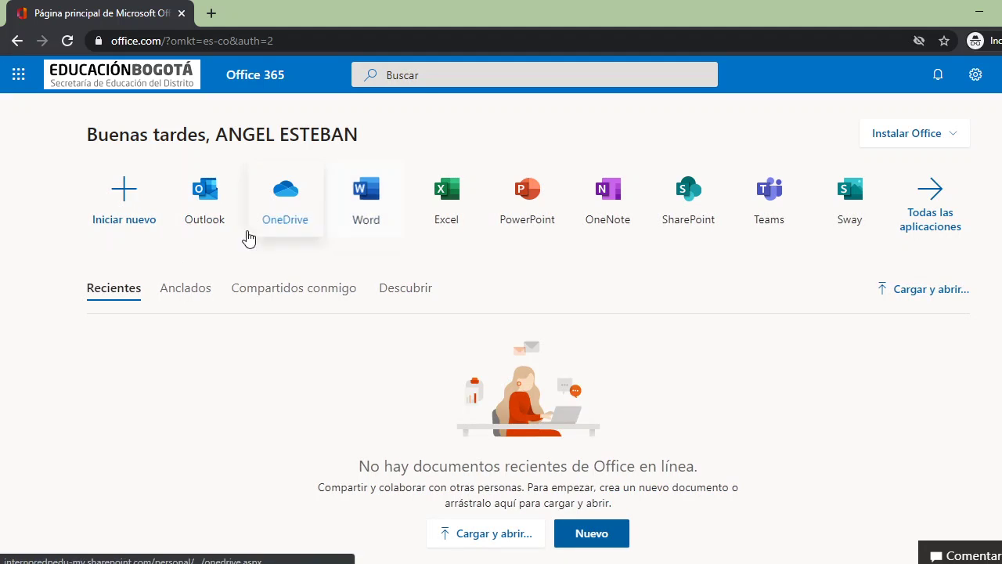
- Launch Teams from the Office 365 home page in a new tab
{"action": "left_click", "coordinate": [779, 189]}
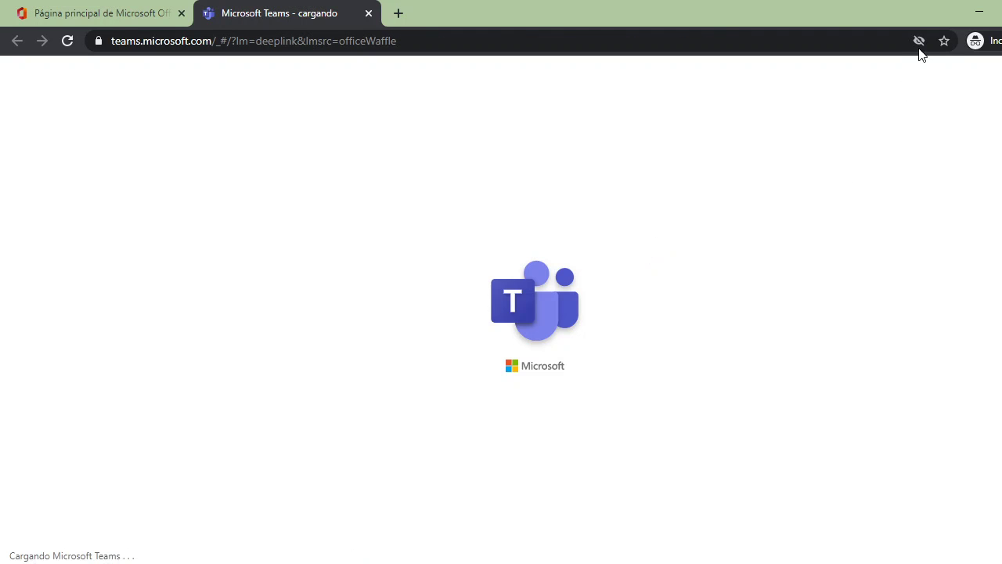
- Allow third-party cookies for the Teams site via the address-bar cookie notice
{"action": "left_click", "coordinate": [920, 40]}
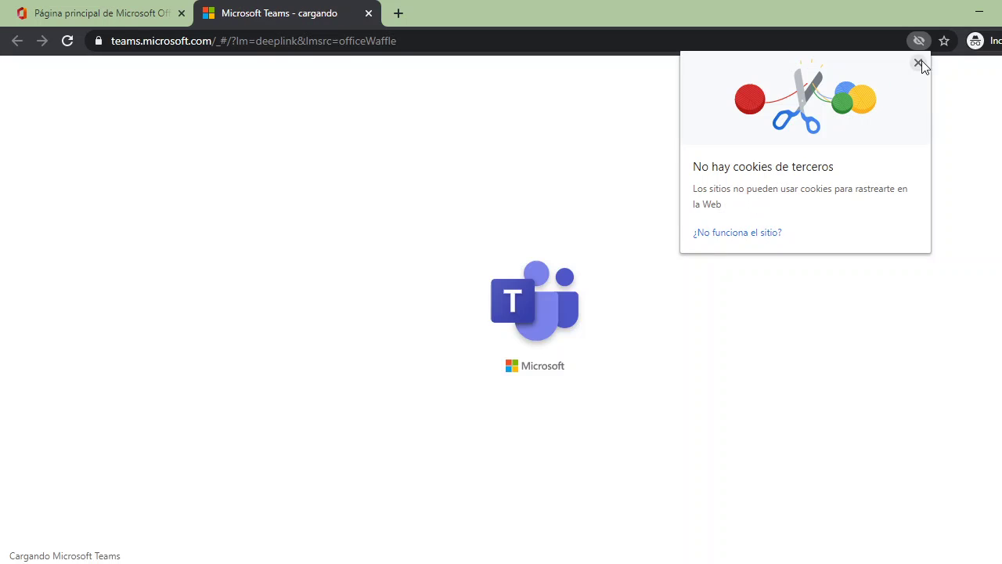
{"action": "left_click", "coordinate": [919, 62]}
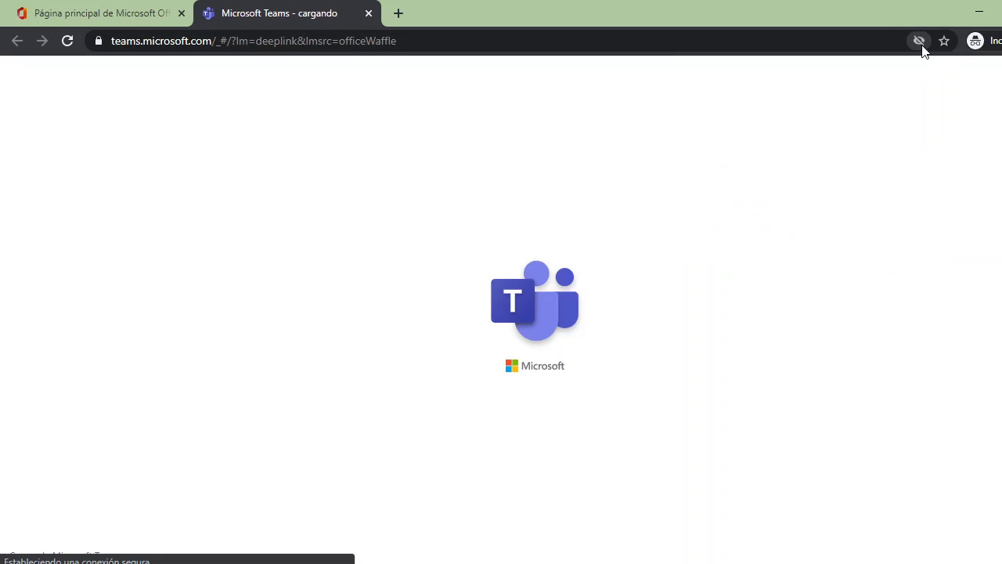
{"action": "left_click", "coordinate": [919, 41]}
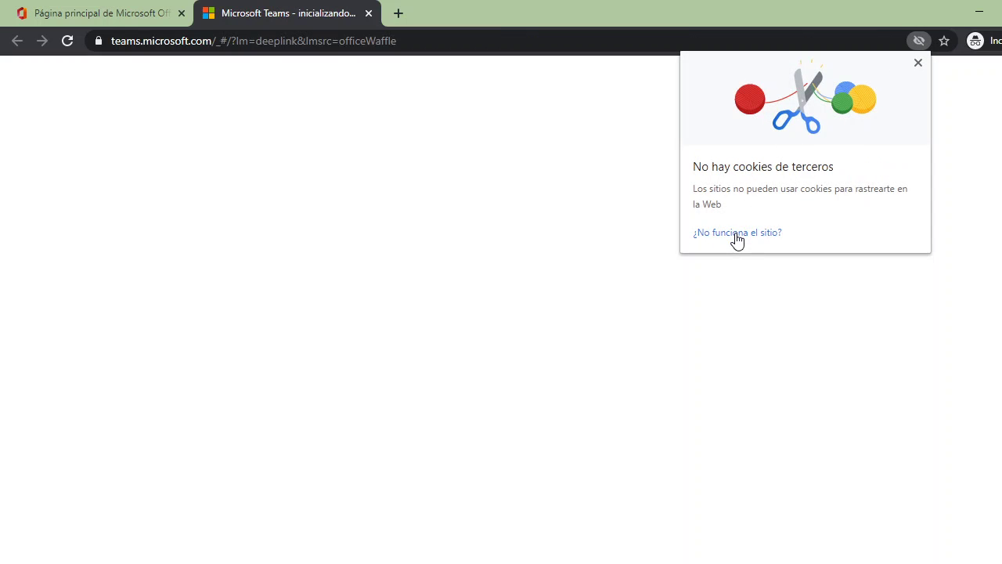
{"action": "left_click", "coordinate": [738, 237]}
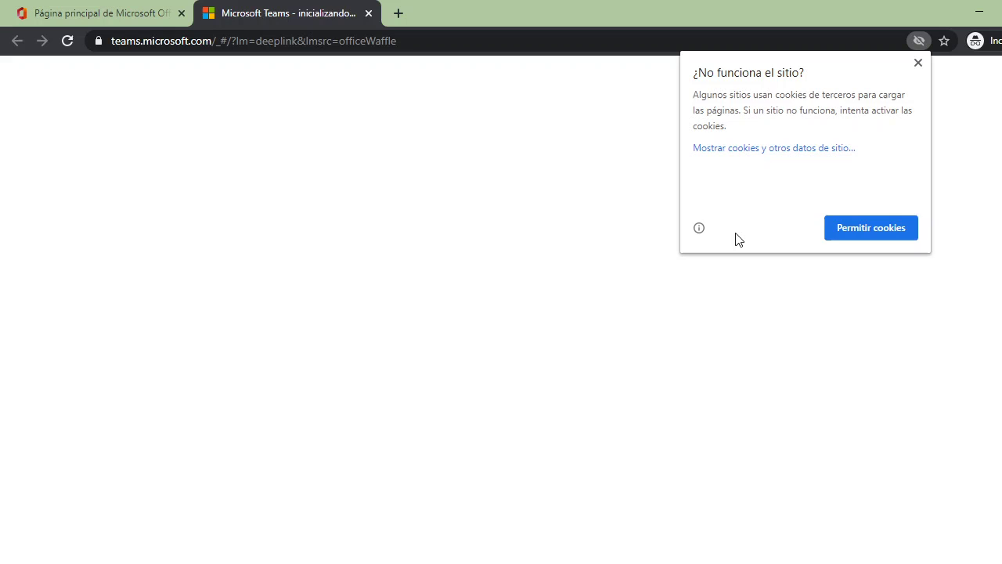
{"action": "left_click", "coordinate": [867, 234]}
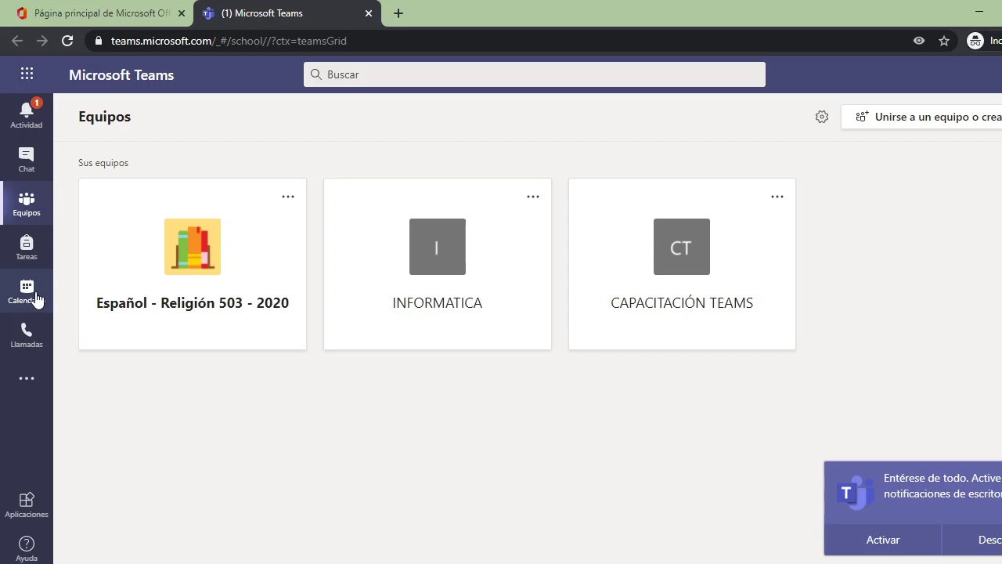
- Open the Calendario view in the student's web Teams
{"action": "left_click", "coordinate": [36, 298]}
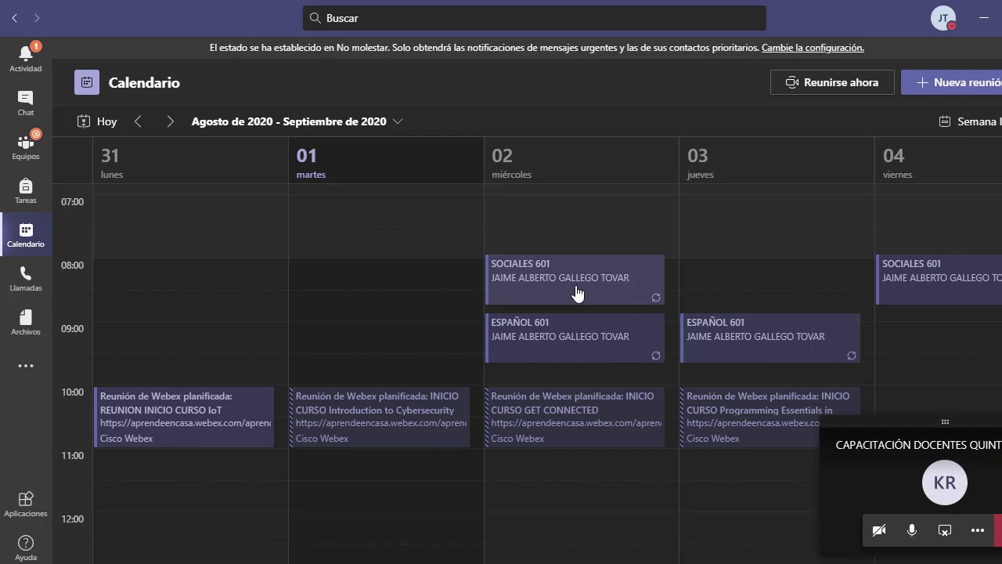
- Open the SOCIALES 601 meeting on Wednesday 2 September (7:55–8:45) from the week view
{"action": "double_click", "coordinate": [569, 287]}
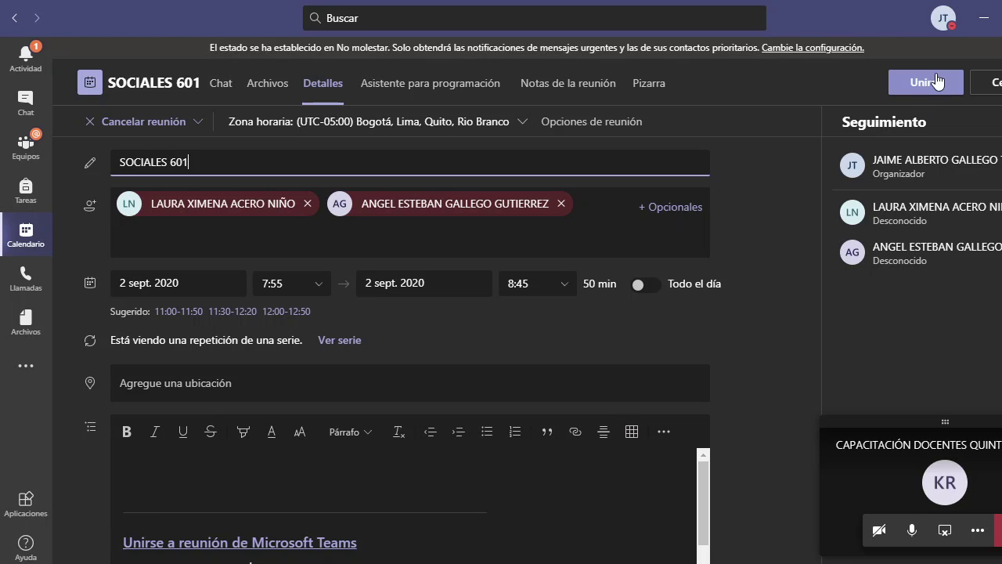
{"action": "scroll", "coordinate": [486, 271], "scroll_direction": "down", "scroll_amount": 1}
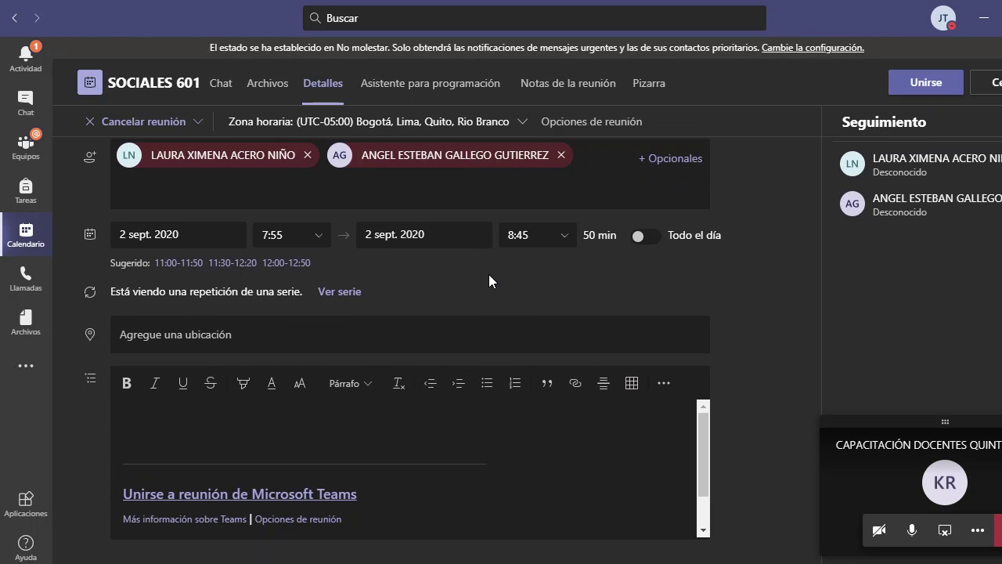
{"action": "scroll", "coordinate": [490, 326], "scroll_direction": "up", "scroll_amount": 1}
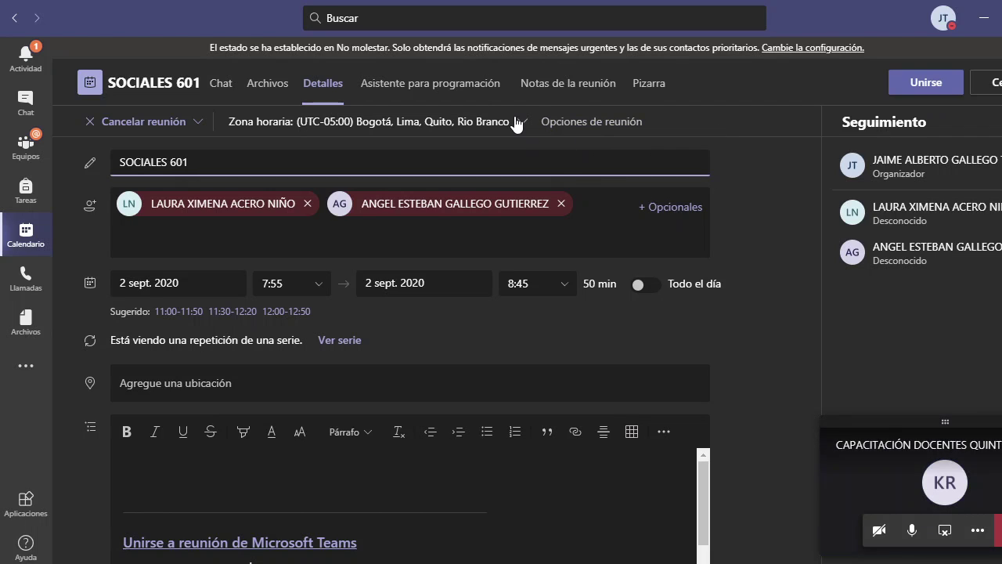
{"action": "left_click", "coordinate": [589, 126]}
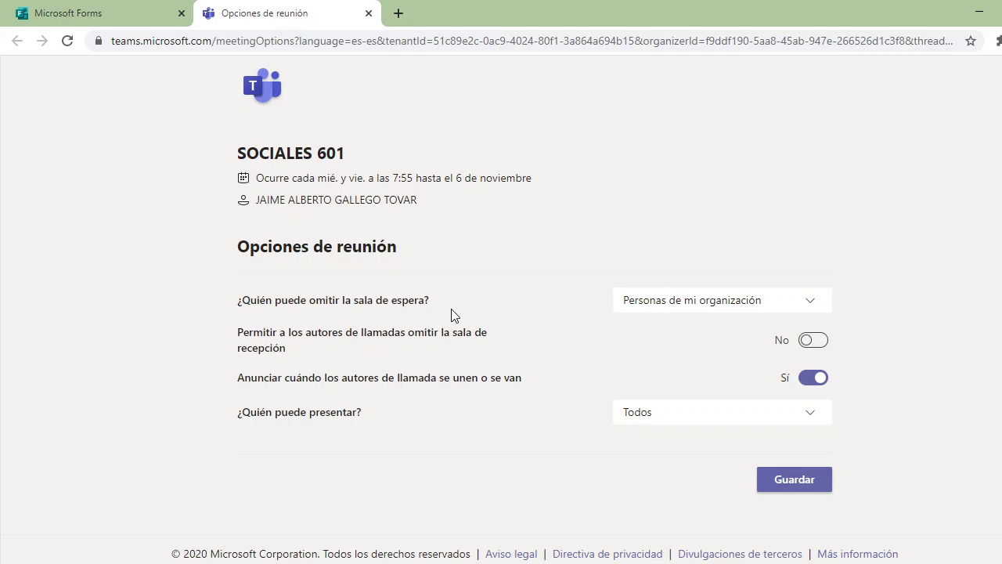
{"action": "left_click", "coordinate": [812, 311]}
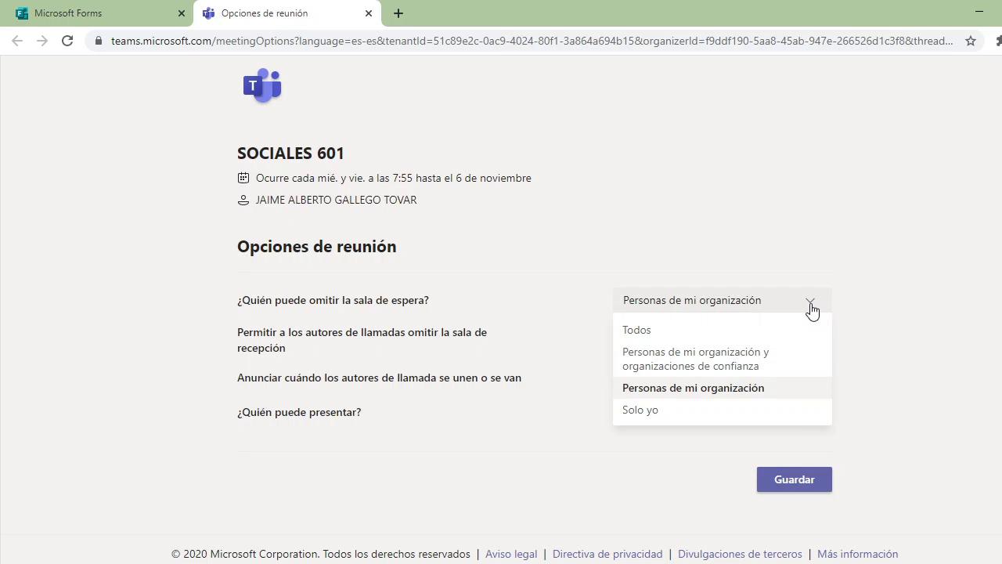
{"action": "left_click", "coordinate": [812, 311]}
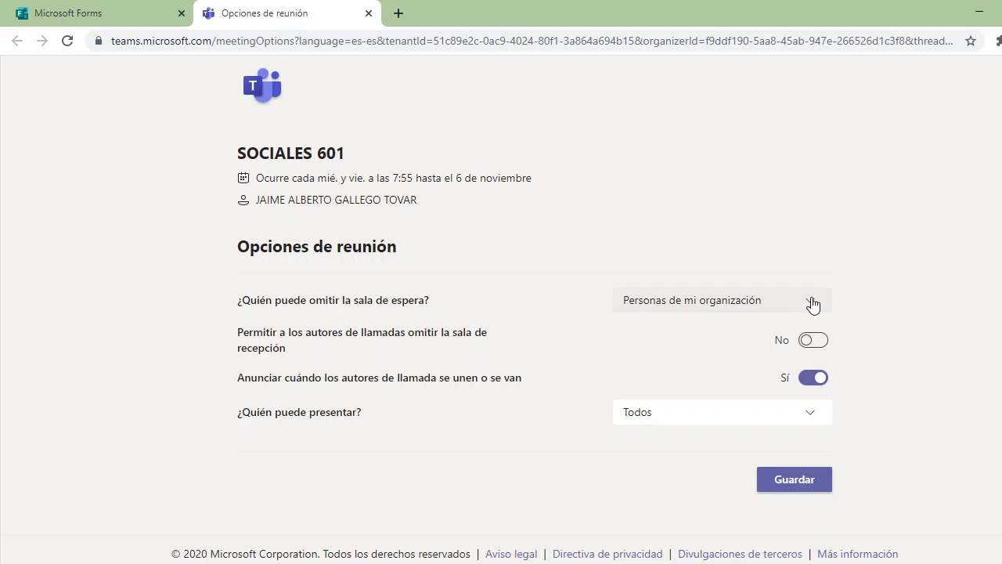
{"action": "left_click", "coordinate": [812, 305]}
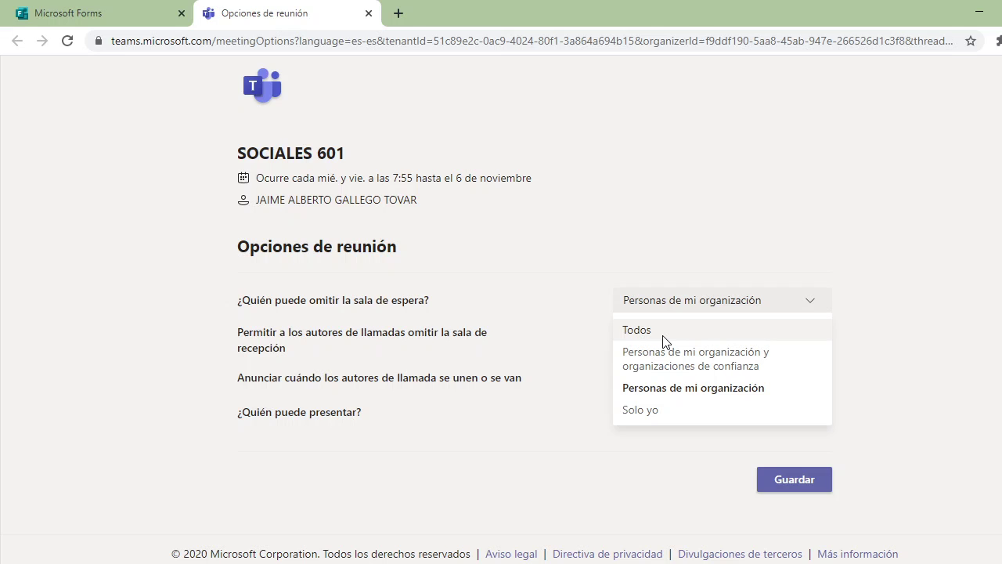
{"action": "left_click", "coordinate": [681, 389]}
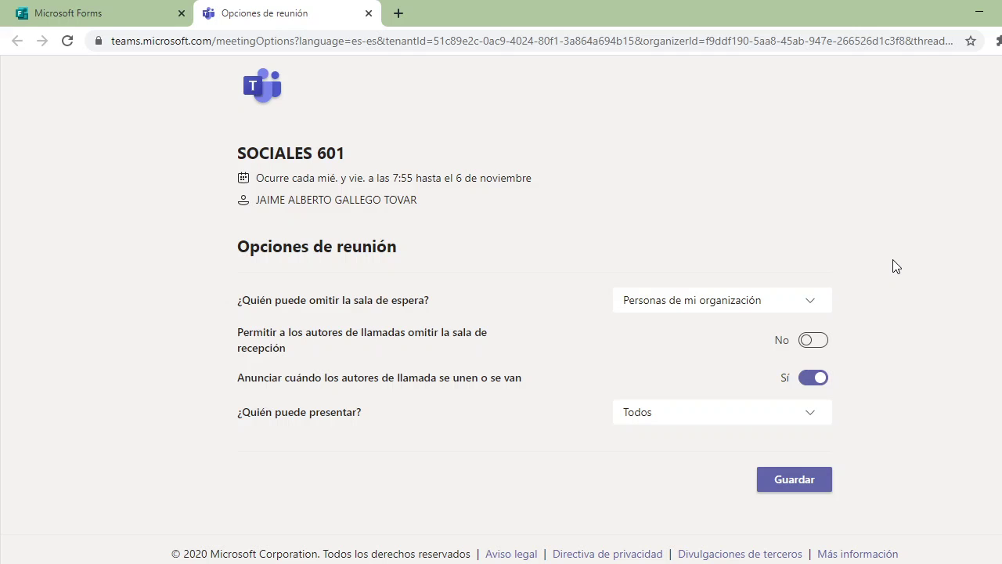
{"action": "left_click", "coordinate": [812, 307]}
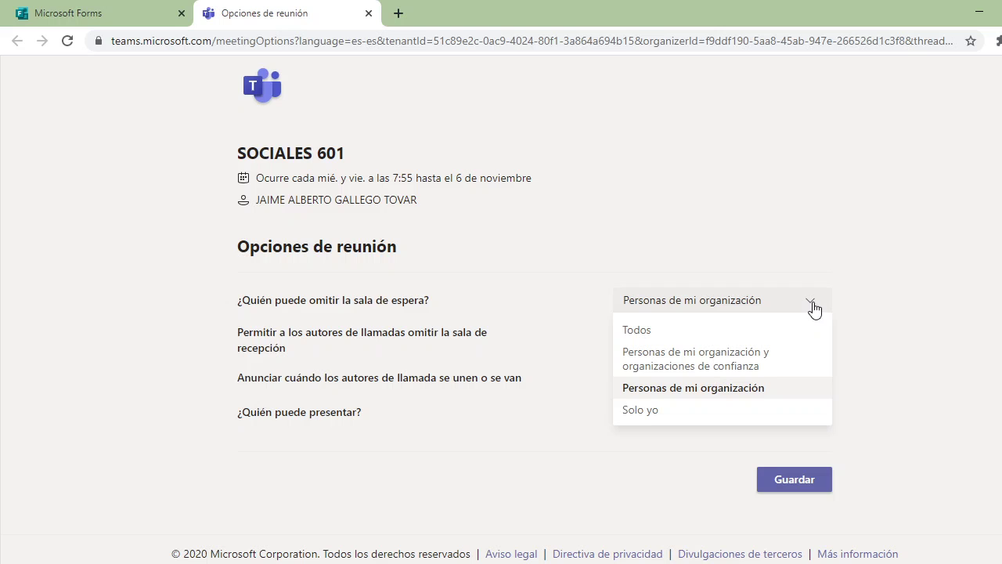
{"action": "left_click", "coordinate": [819, 212]}
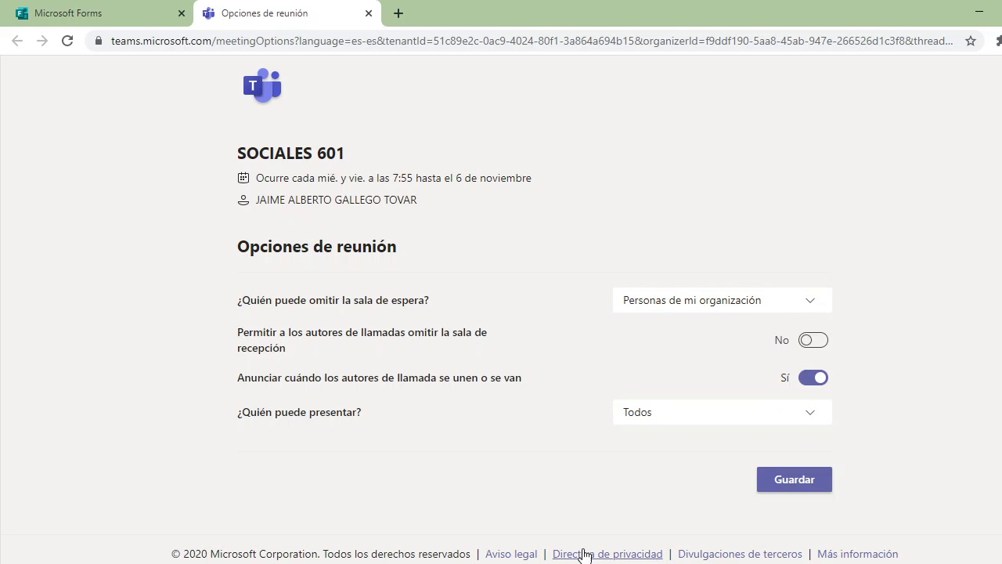
{"action": "key", "text": "alt+Tab"}
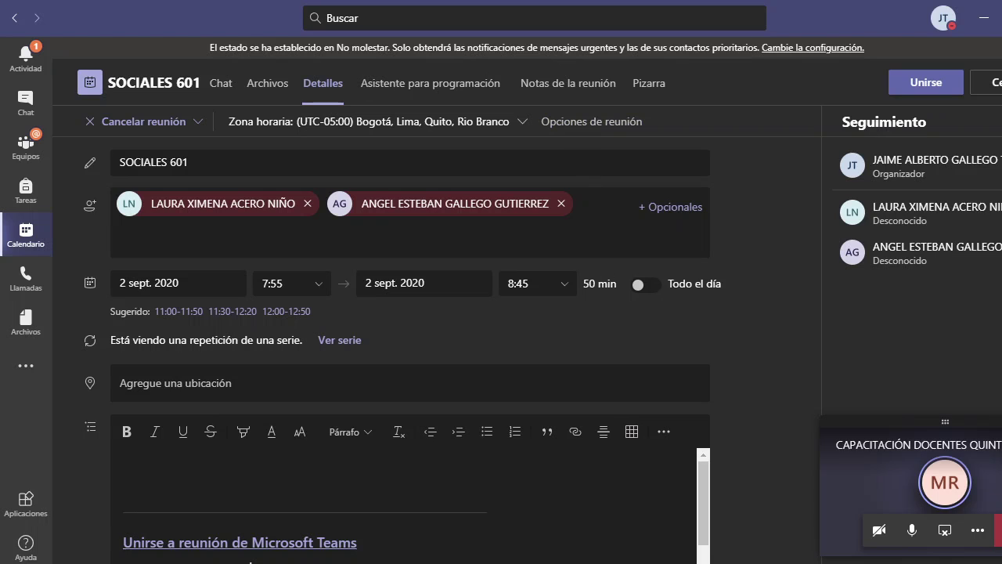
- Bring the SOCIALES 601 Opciones de reunión page in Chrome back to the front
{"action": "mouse_move", "coordinate": [671, 563]}
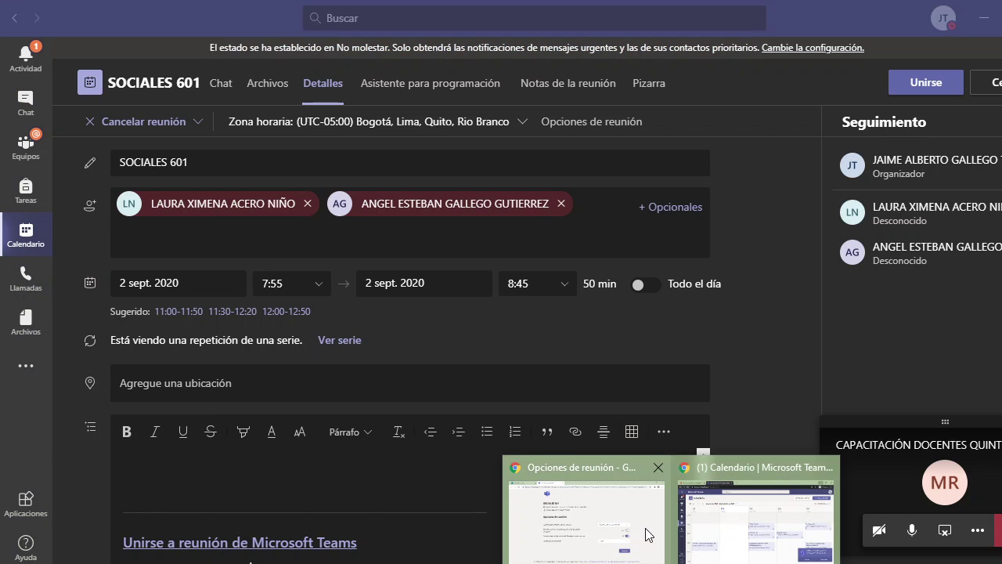
{"action": "left_click", "coordinate": [649, 536]}
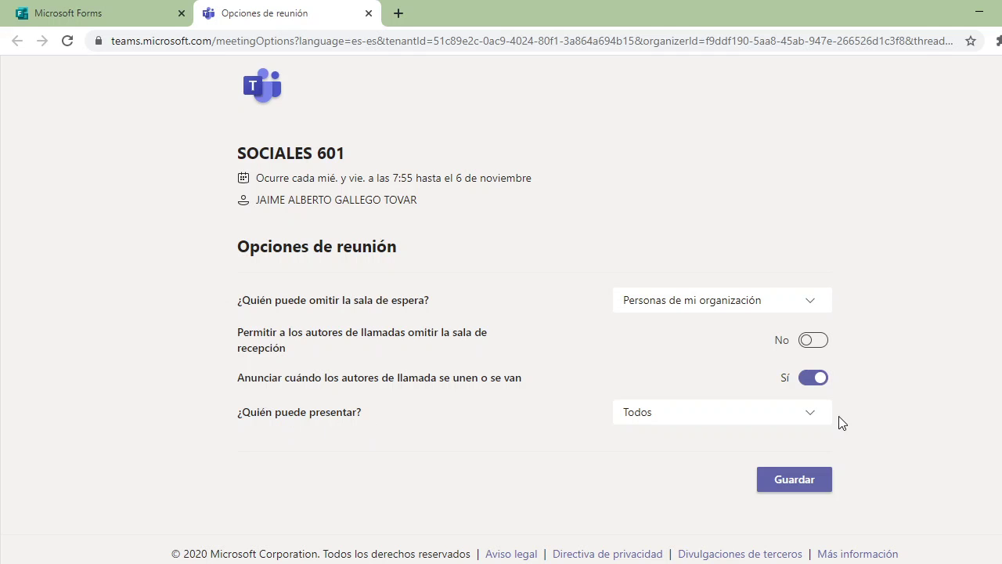
- Limit who can present in SOCIALES 601 to Solo yo, save, and return to Teams
{"action": "left_click", "coordinate": [808, 424]}
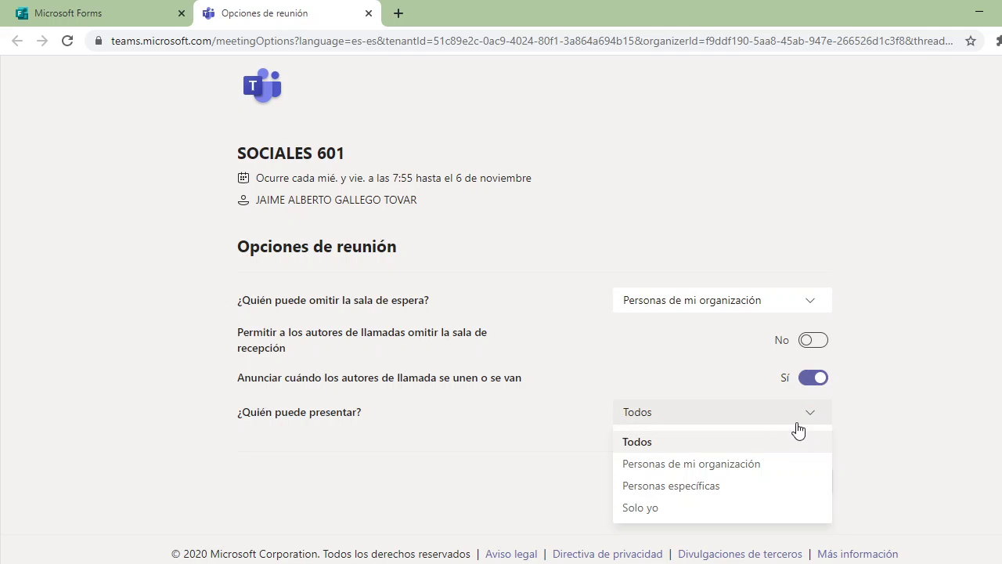
{"action": "left_click", "coordinate": [658, 511]}
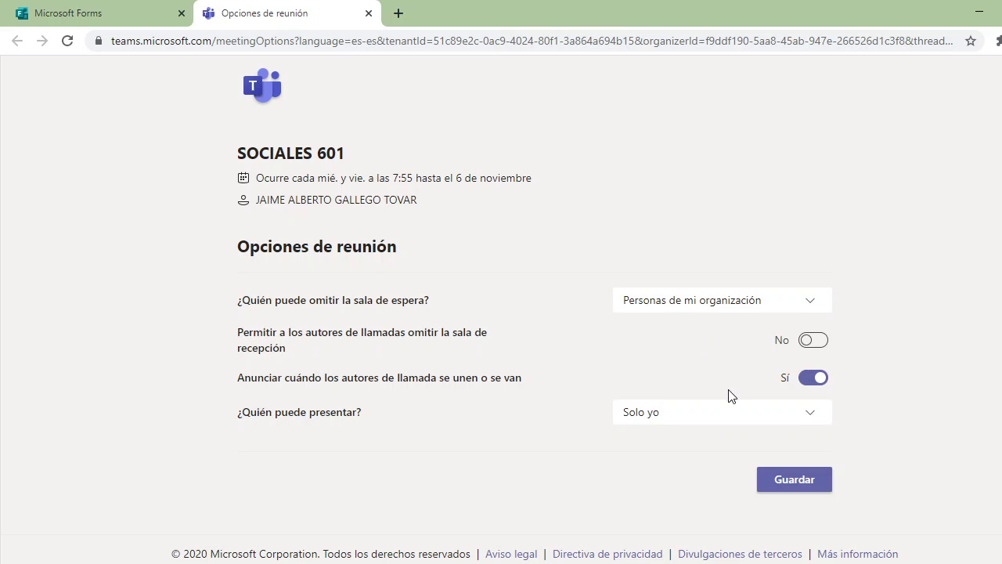
{"action": "left_click", "coordinate": [787, 478]}
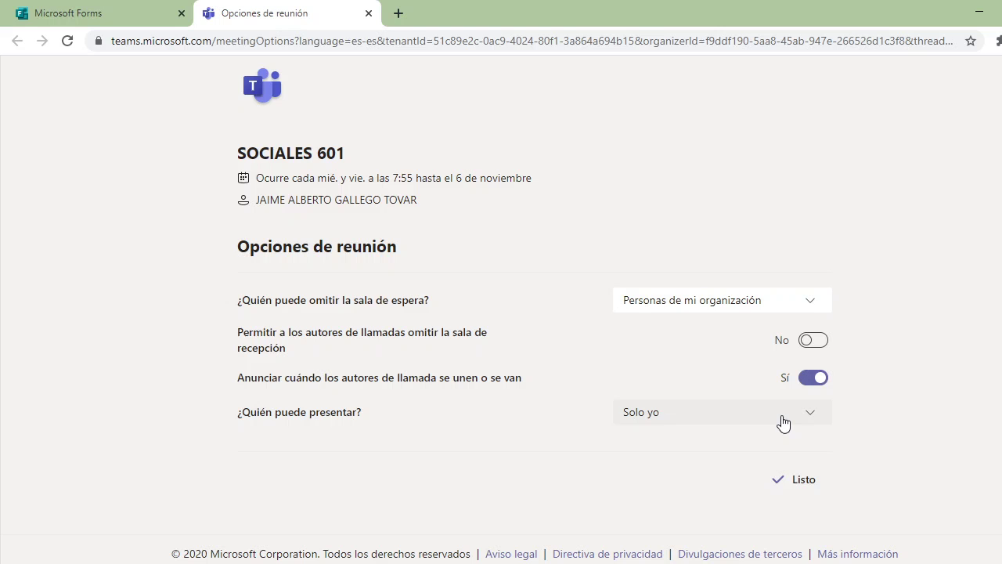
{"action": "left_click", "coordinate": [981, 17]}
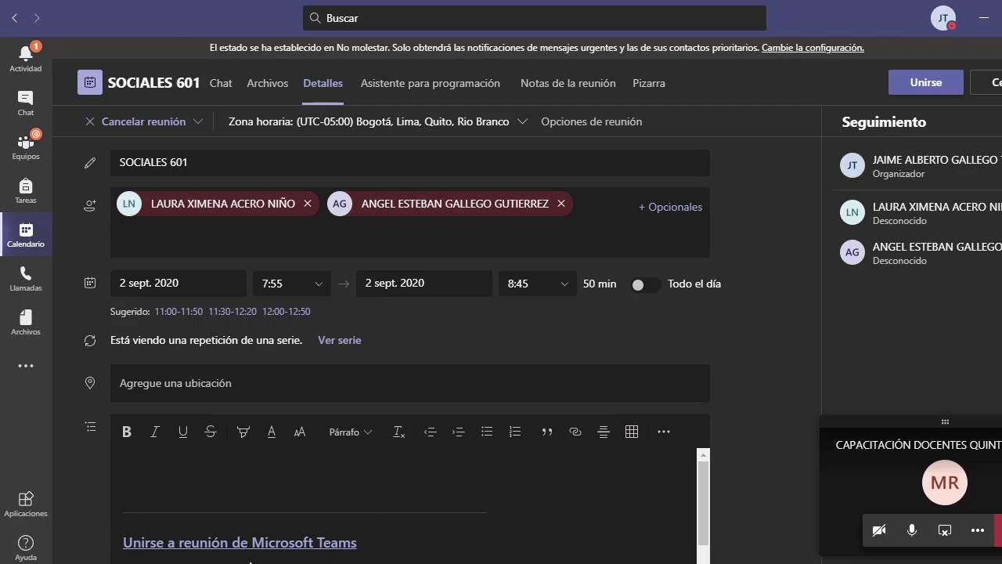
{"action": "scroll", "coordinate": [311, 354], "scroll_direction": "down", "scroll_amount": 1}
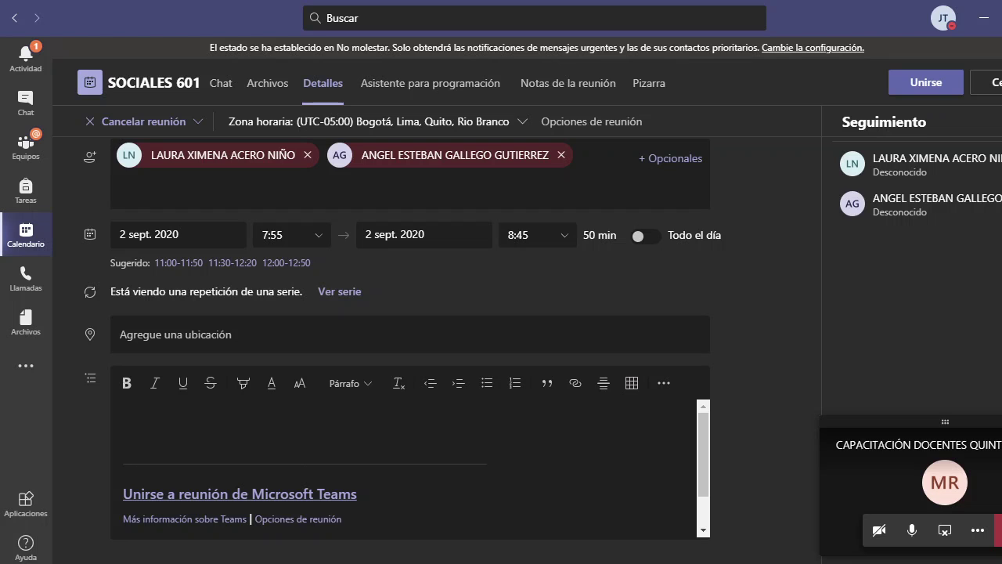
{"action": "left_click", "coordinate": [743, 525]}
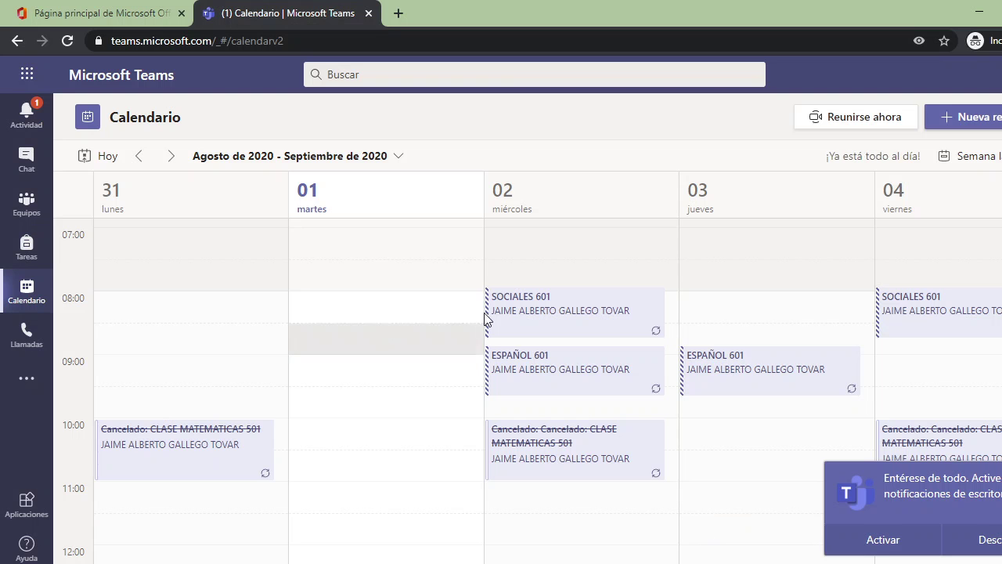
{"action": "left_click", "coordinate": [545, 311]}
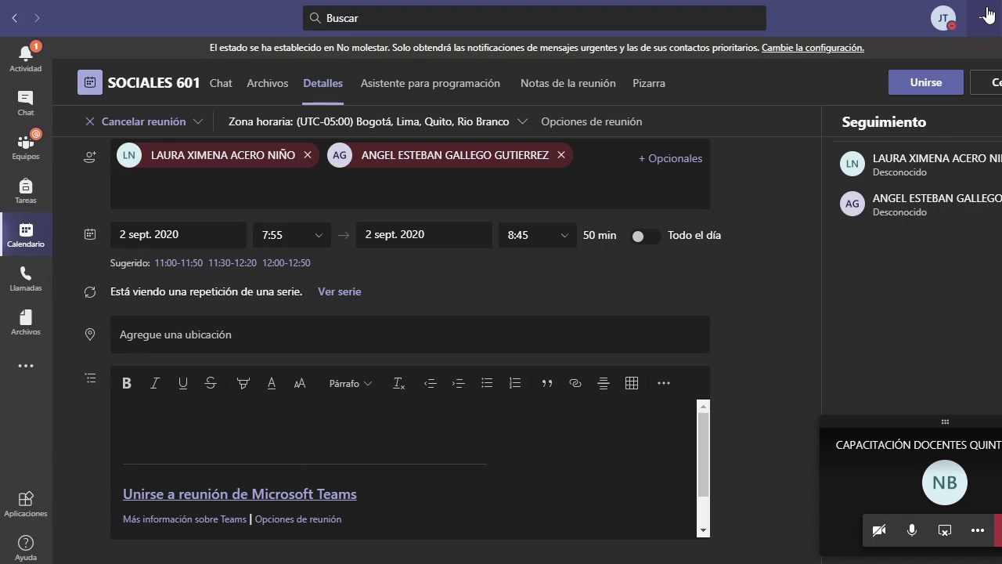
{"action": "left_click", "coordinate": [979, 12]}
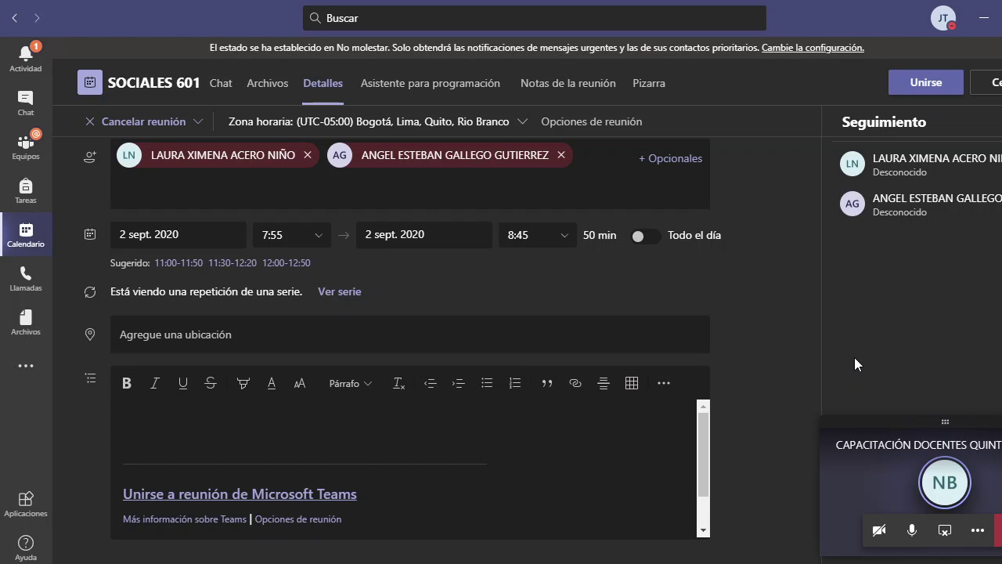
- Reopen Wednesday's SOCIALES 601 meeting from Calendario and show the Cancelar reunión options
{"action": "left_click", "coordinate": [26, 235]}
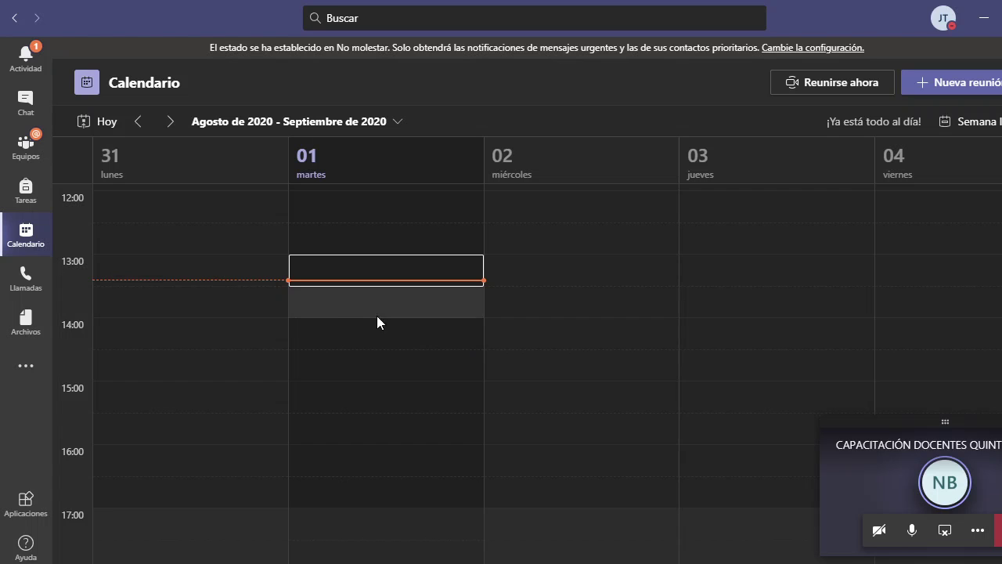
{"action": "scroll", "coordinate": [319, 325], "scroll_direction": "down", "scroll_amount": 5}
{"action": "scroll", "coordinate": [407, 302], "scroll_direction": "up", "scroll_amount": 15}
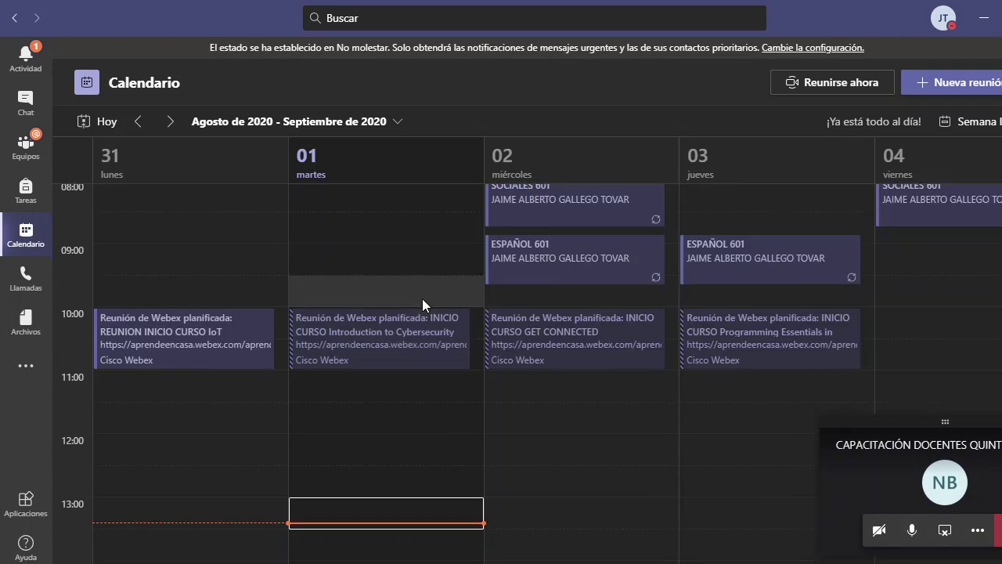
{"action": "scroll", "coordinate": [420, 280], "scroll_direction": "down", "scroll_amount": 6}
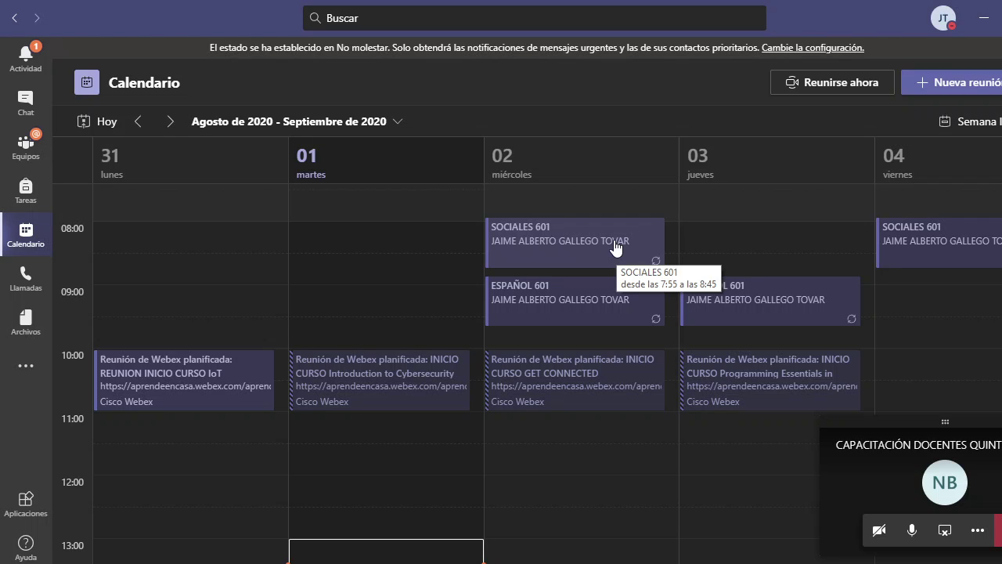
{"action": "double_click", "coordinate": [615, 246]}
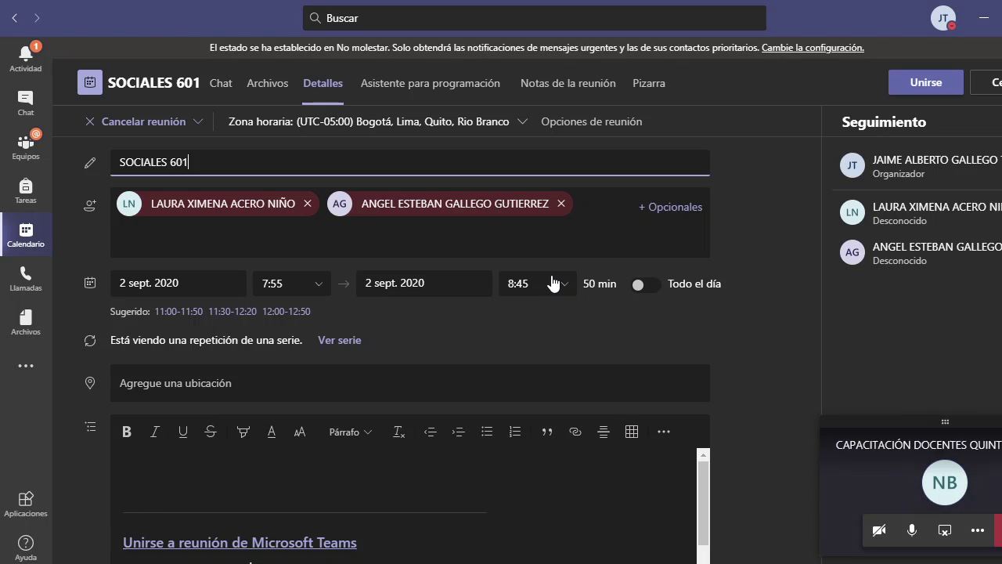
{"action": "left_click", "coordinate": [199, 125]}
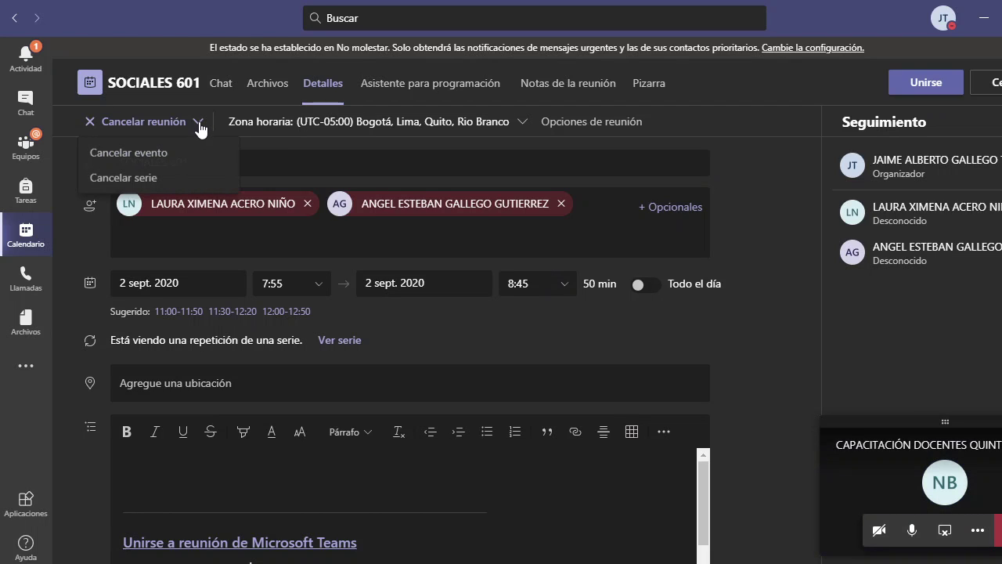
- Cancel the entire SOCIALES 601 recurring series and confirm
{"action": "left_click", "coordinate": [153, 180]}
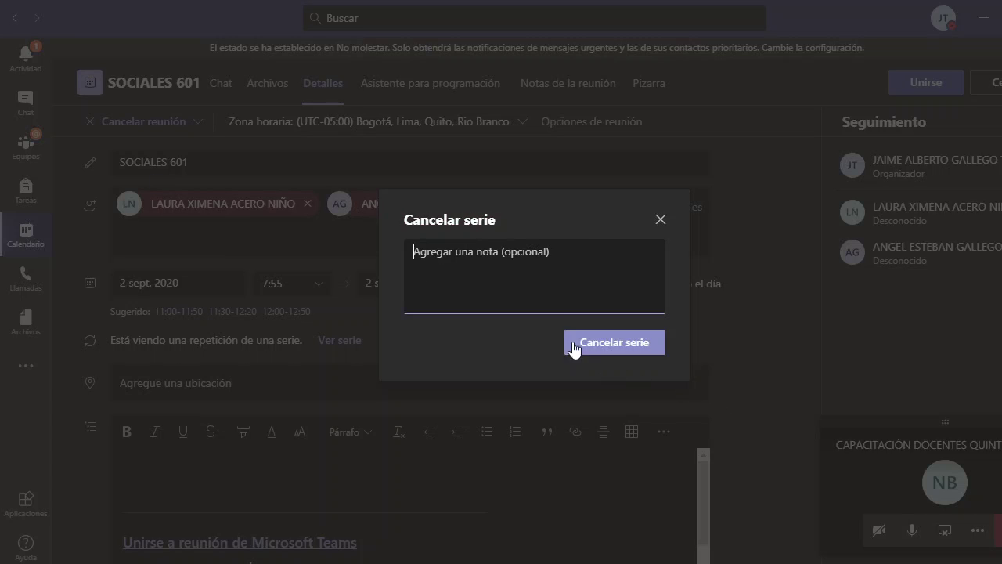
{"action": "left_click", "coordinate": [621, 343]}
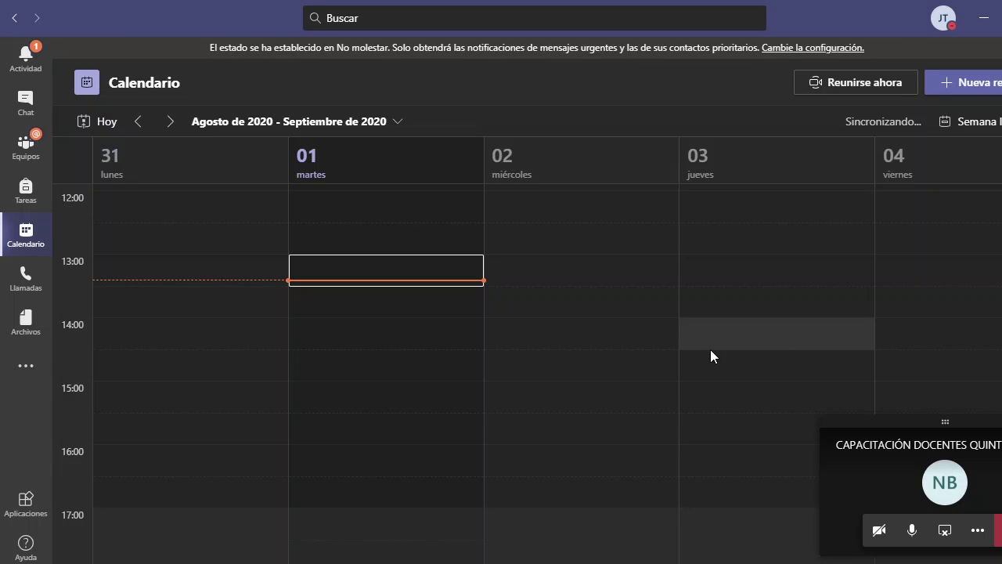
{"action": "scroll", "coordinate": [554, 350], "scroll_direction": "down", "scroll_amount": 5}
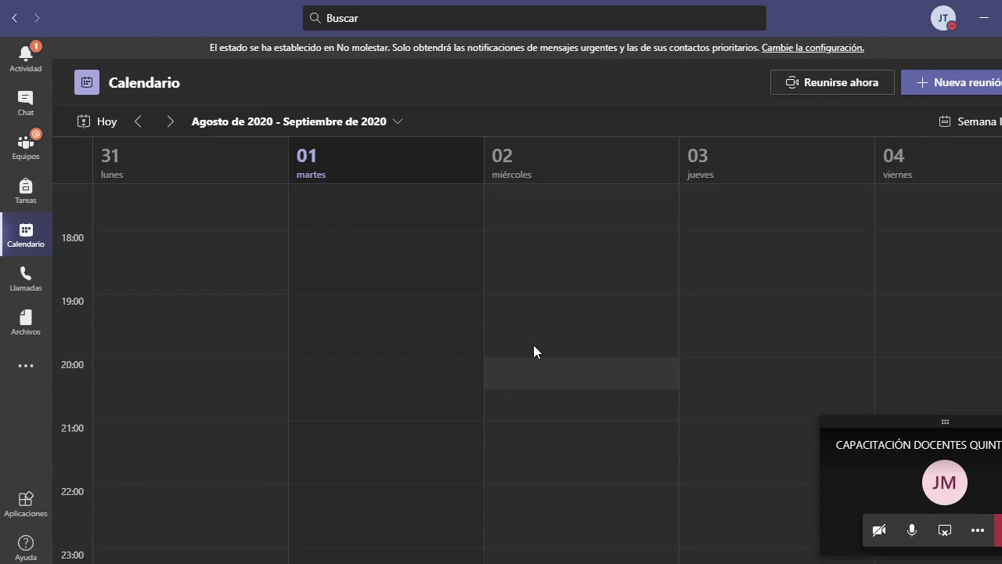
{"action": "scroll", "coordinate": [533, 348], "scroll_direction": "up", "scroll_amount": 10}
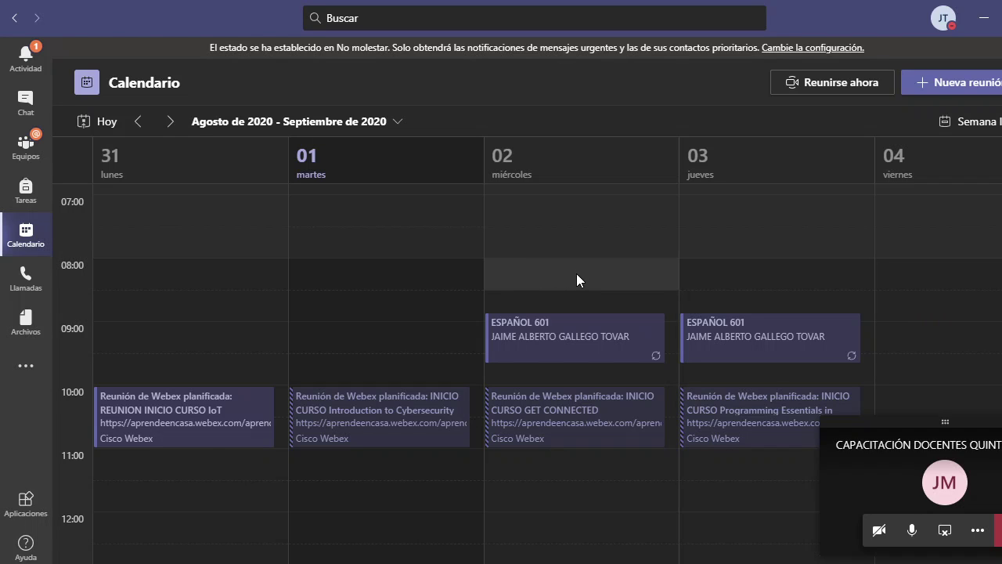
- Return to the week of 31 August and open Wednesday's ESPAÑOL 601 meeting
{"action": "left_click", "coordinate": [167, 123]}
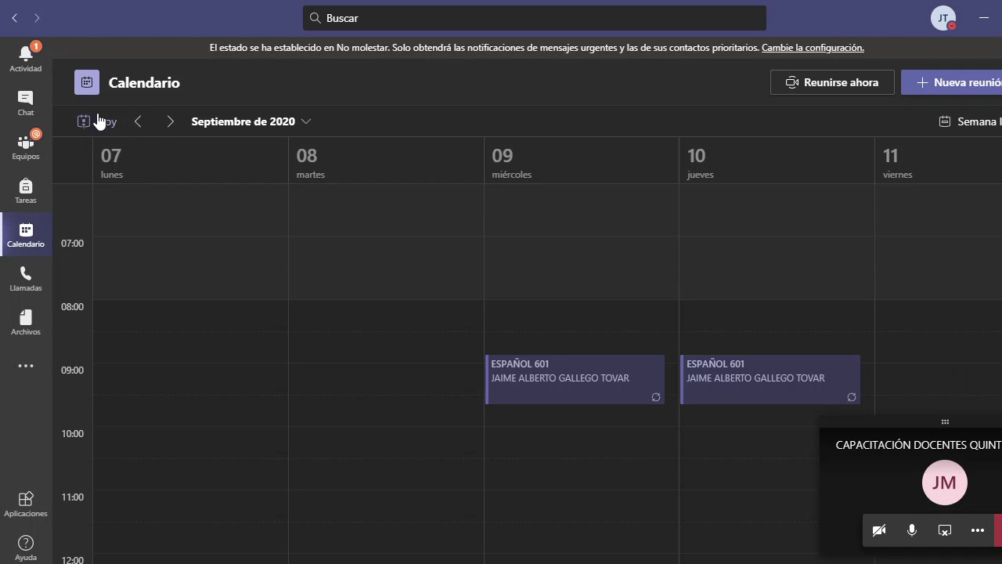
{"action": "left_click", "coordinate": [138, 121]}
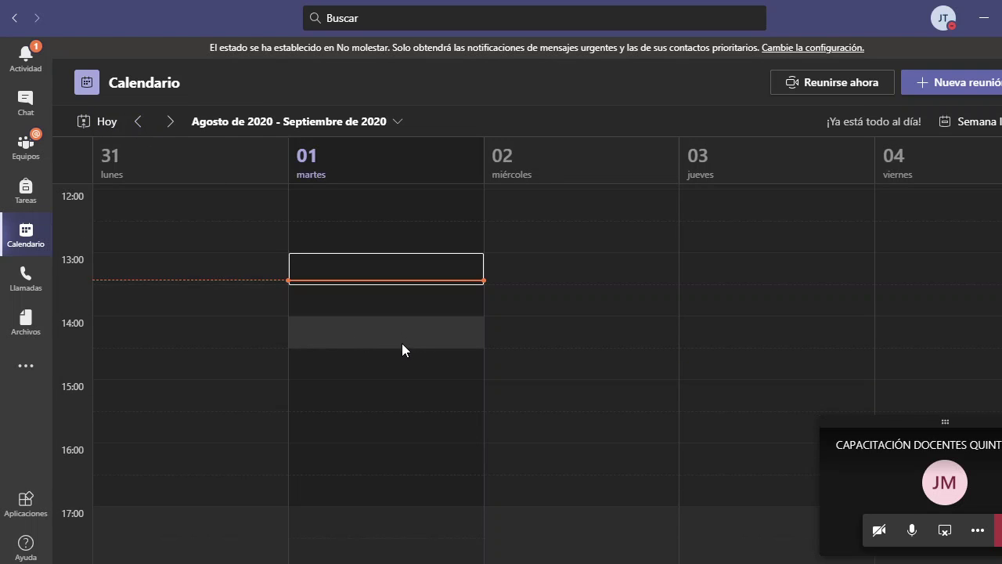
{"action": "scroll", "coordinate": [318, 359], "scroll_direction": "up", "scroll_amount": 5}
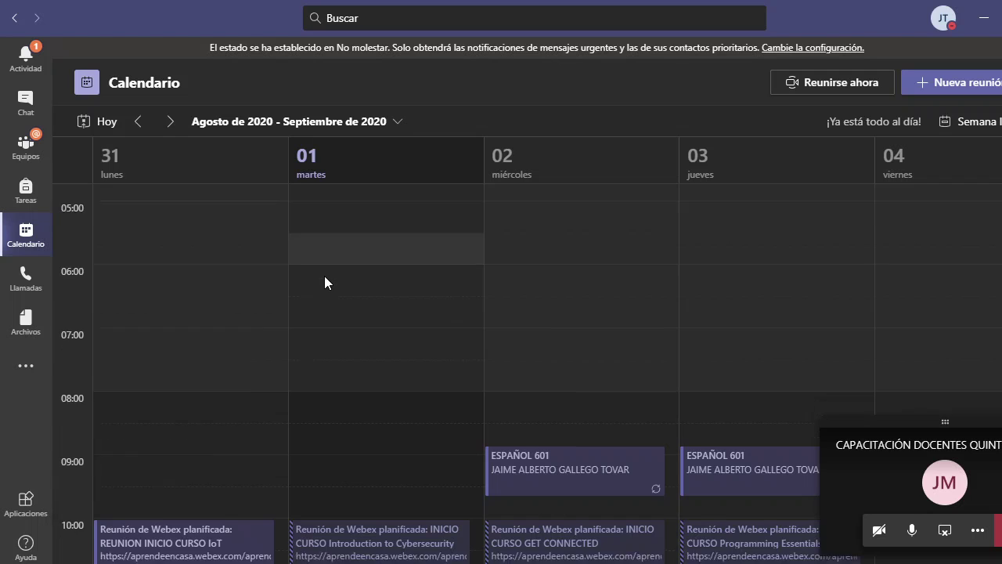
{"action": "scroll", "coordinate": [324, 282], "scroll_direction": "down", "scroll_amount": 2}
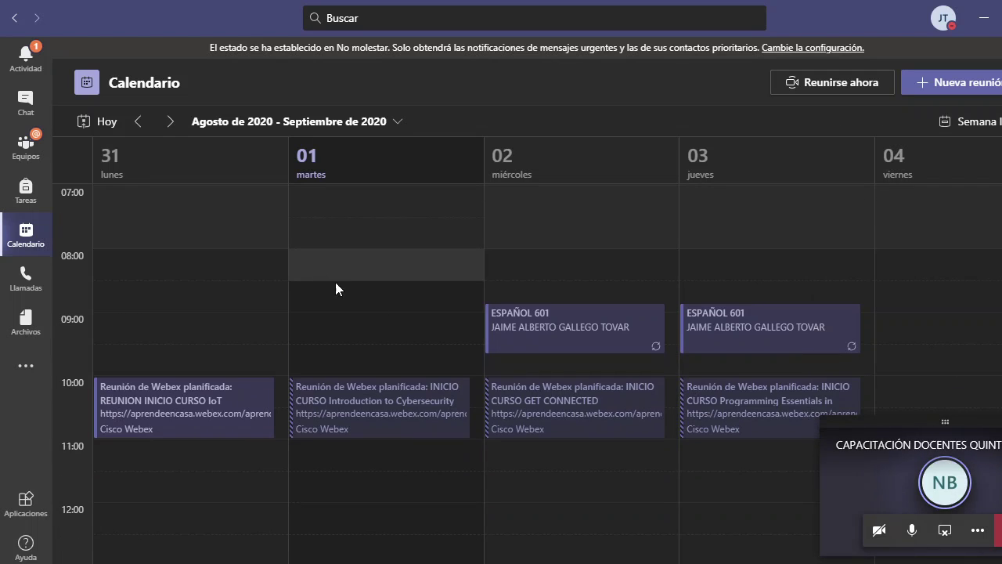
{"action": "left_click", "coordinate": [565, 327]}
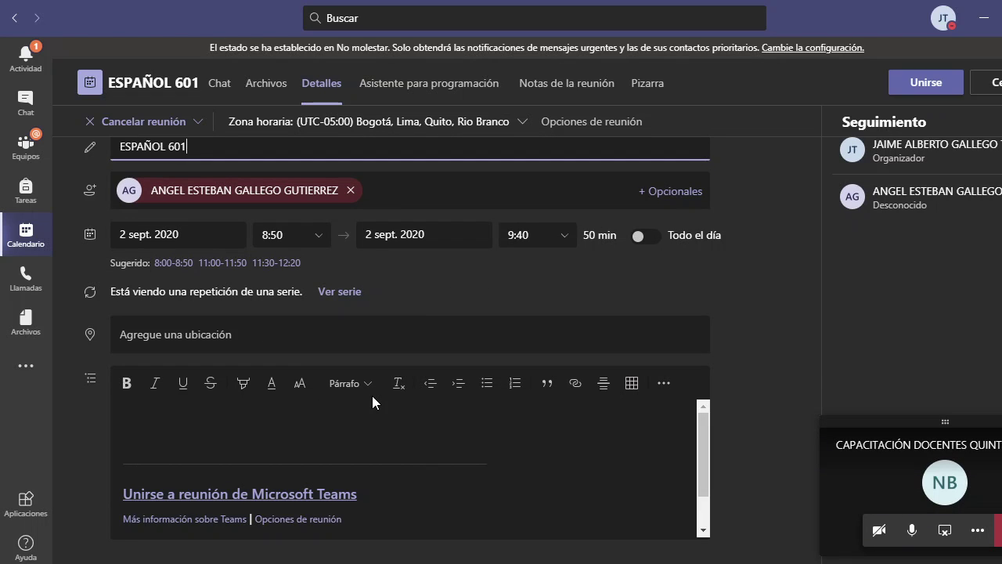
- Copy the 'Unirse a reunión de Microsoft Teams' link from the ESPAÑOL 601 description with Copiar vínculo
{"action": "left_click", "coordinate": [291, 495]}
{"action": "right_click", "coordinate": [291, 495]}
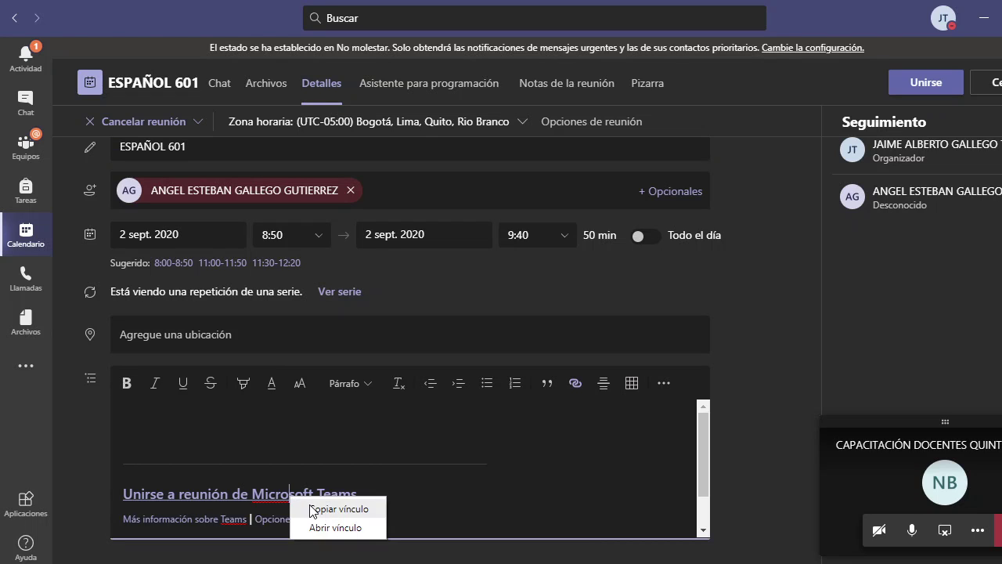
{"action": "left_click", "coordinate": [317, 504]}
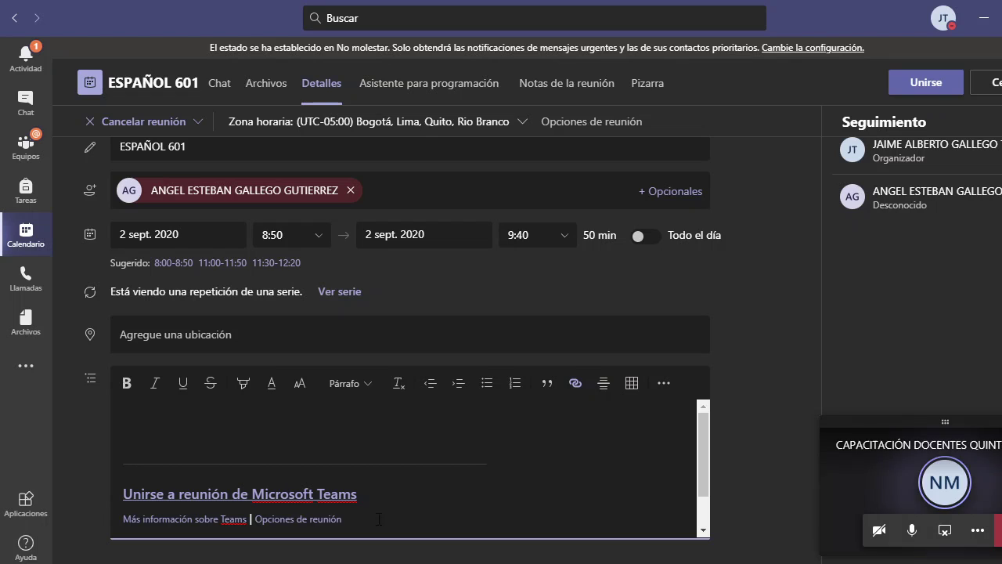
{"action": "scroll", "coordinate": [148, 493], "scroll_direction": "down", "scroll_amount": 1}
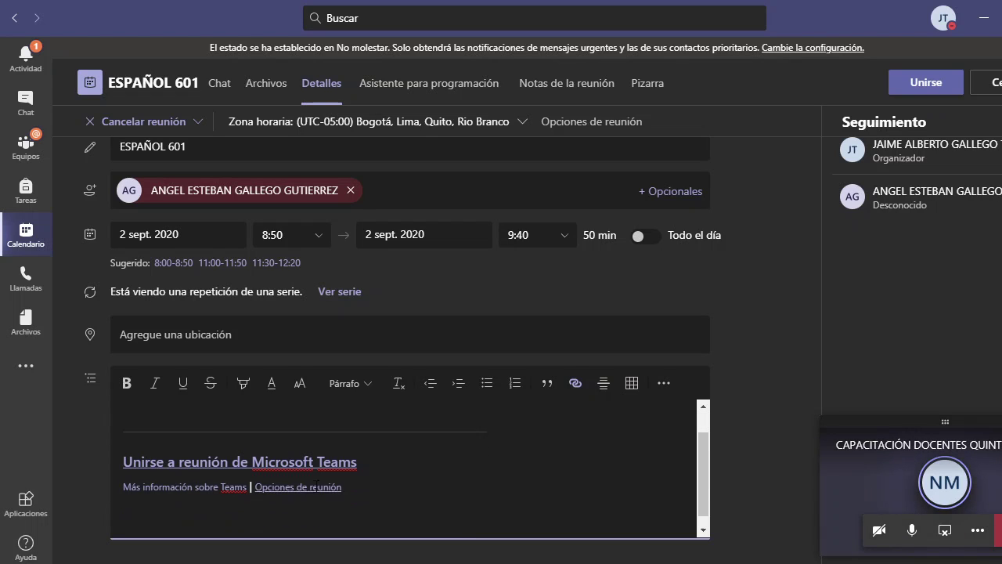
- Return to the call view, close the pop-out chat, and view a participant's profile card
{"action": "left_click", "coordinate": [897, 491]}
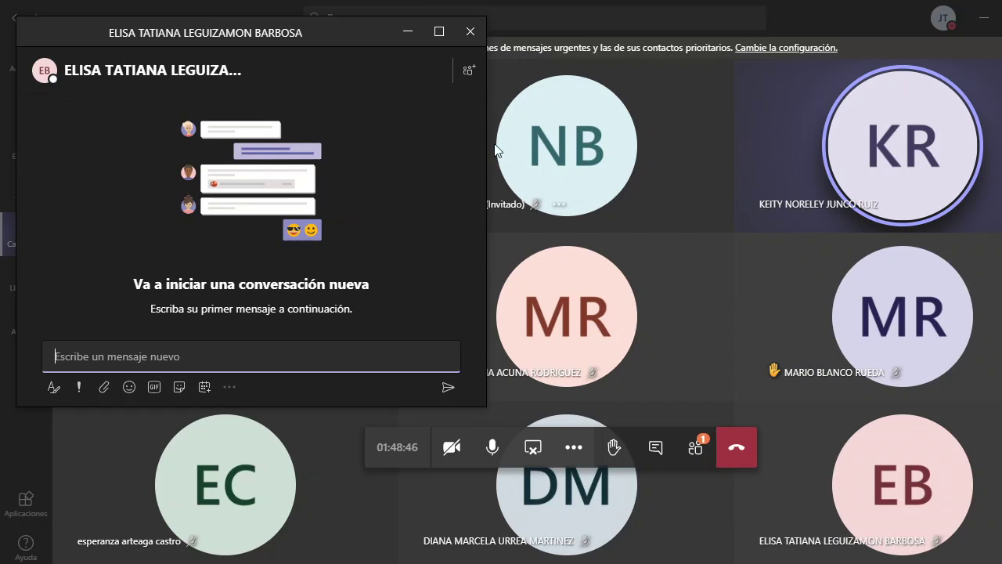
{"action": "left_click", "coordinate": [471, 31]}
{"action": "left_click", "coordinate": [623, 283]}
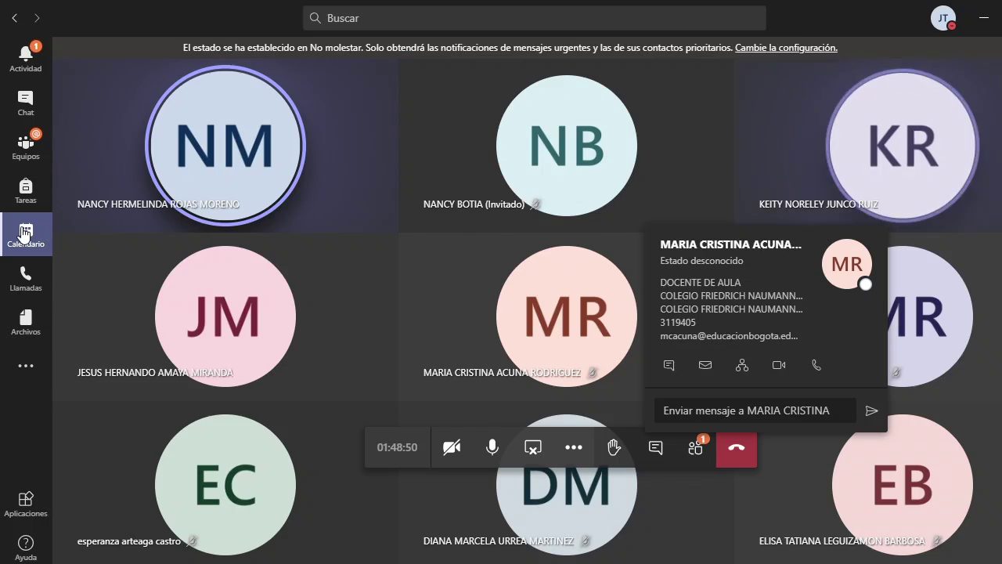
- Reopen ESPAÑOL 601 from Calendario and copy its join link again via Copiar vínculo
{"action": "left_click", "coordinate": [24, 233]}
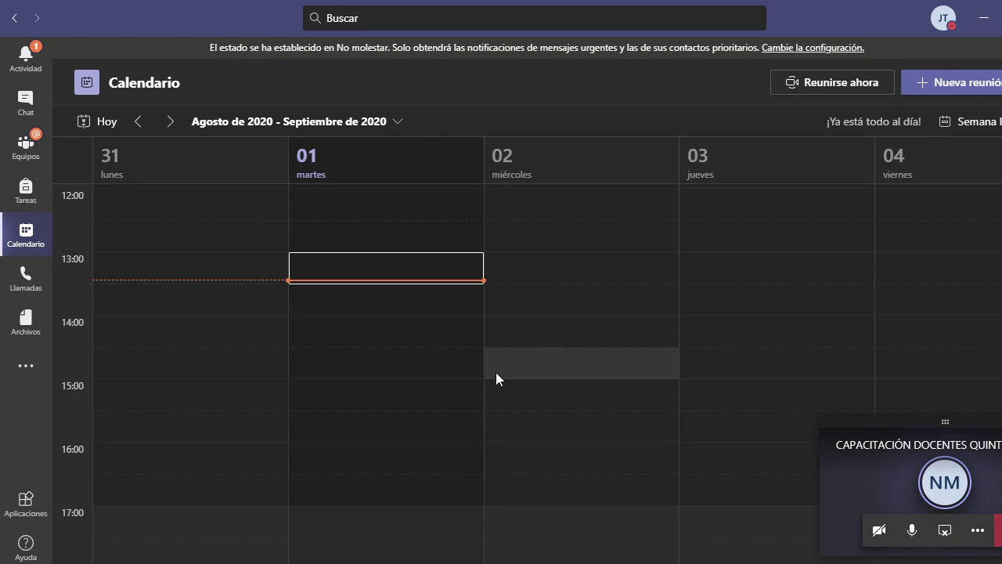
{"action": "scroll", "coordinate": [491, 361], "scroll_direction": "up", "scroll_amount": 4}
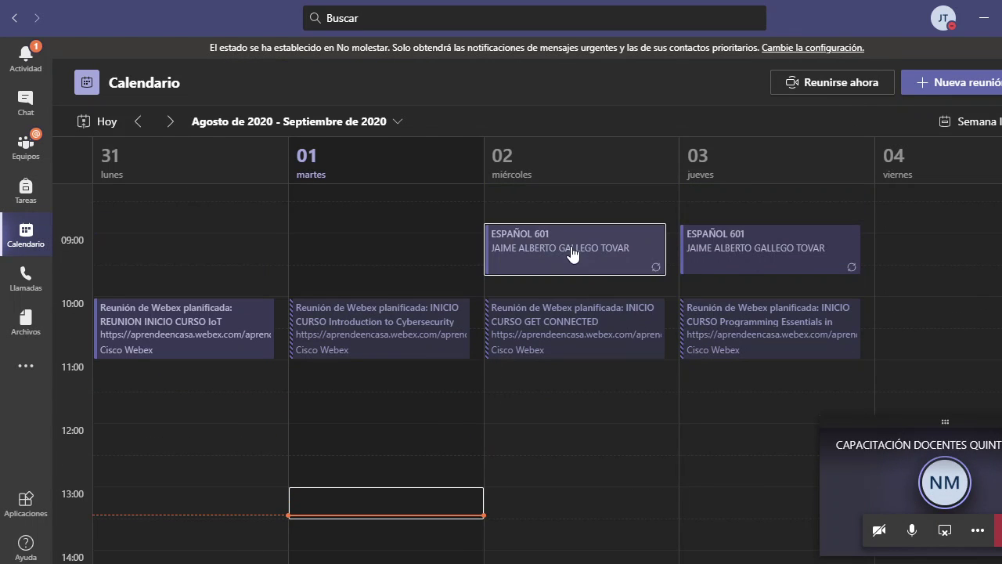
{"action": "double_click", "coordinate": [571, 249]}
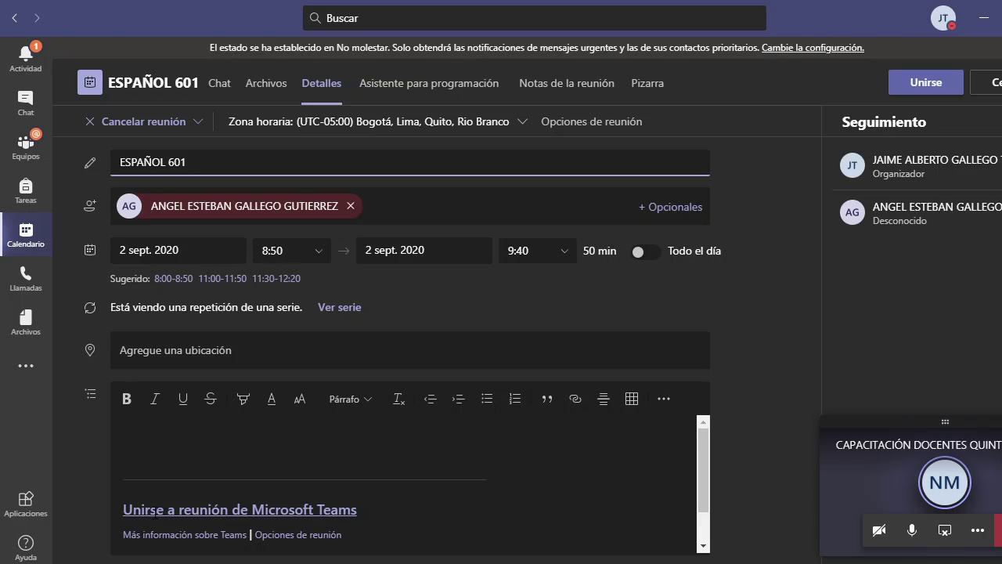
{"action": "right_click", "coordinate": [314, 510]}
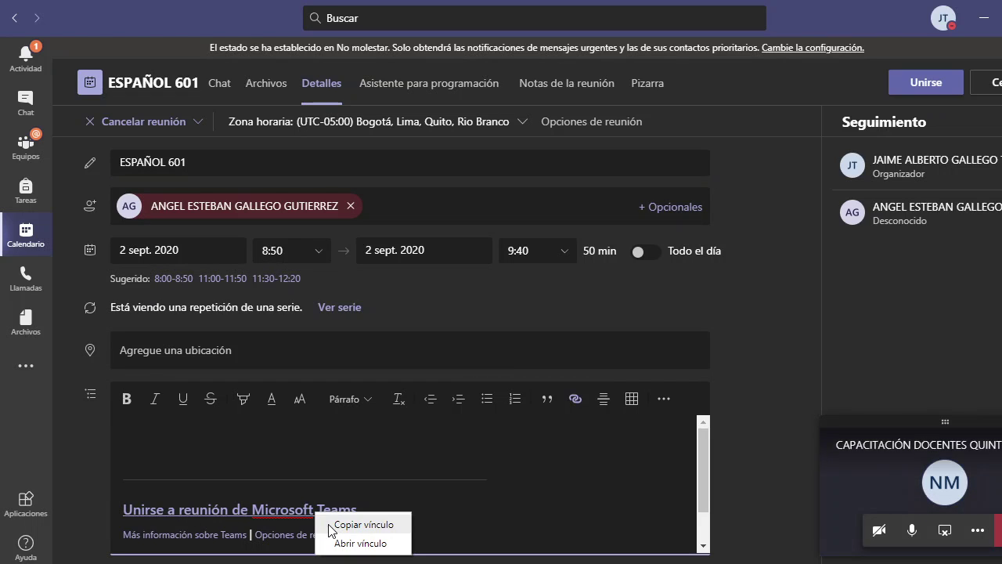
{"action": "left_click", "coordinate": [330, 525]}
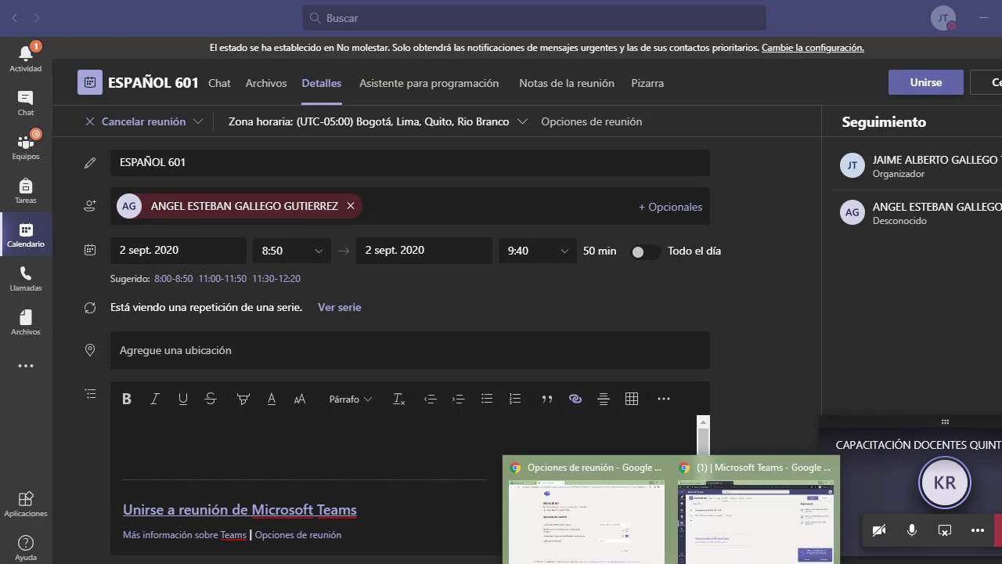
- Open the student's Outlook mailbox from the Microsoft Office home tab in Chrome
{"action": "left_click", "coordinate": [749, 540]}
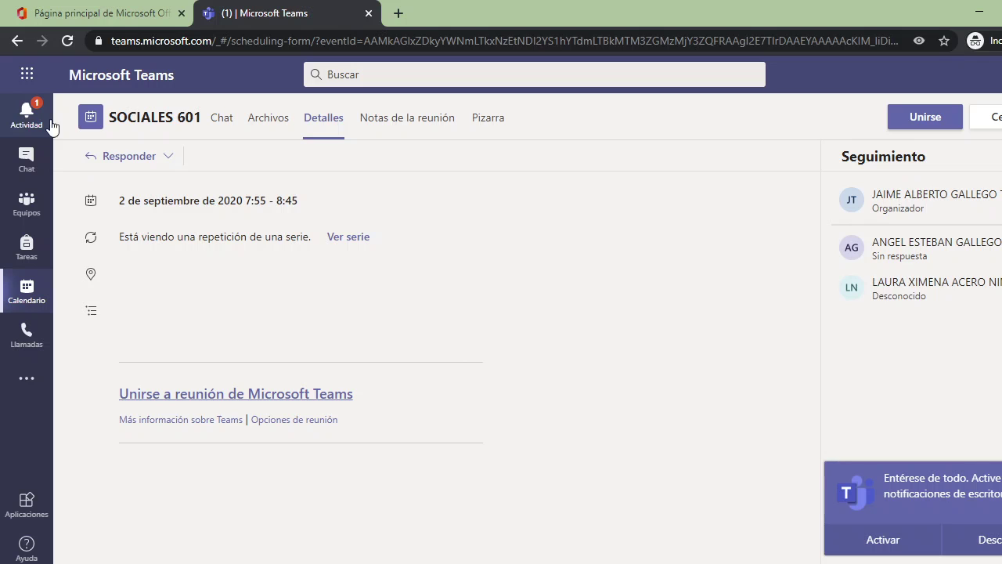
{"action": "left_click", "coordinate": [104, 23]}
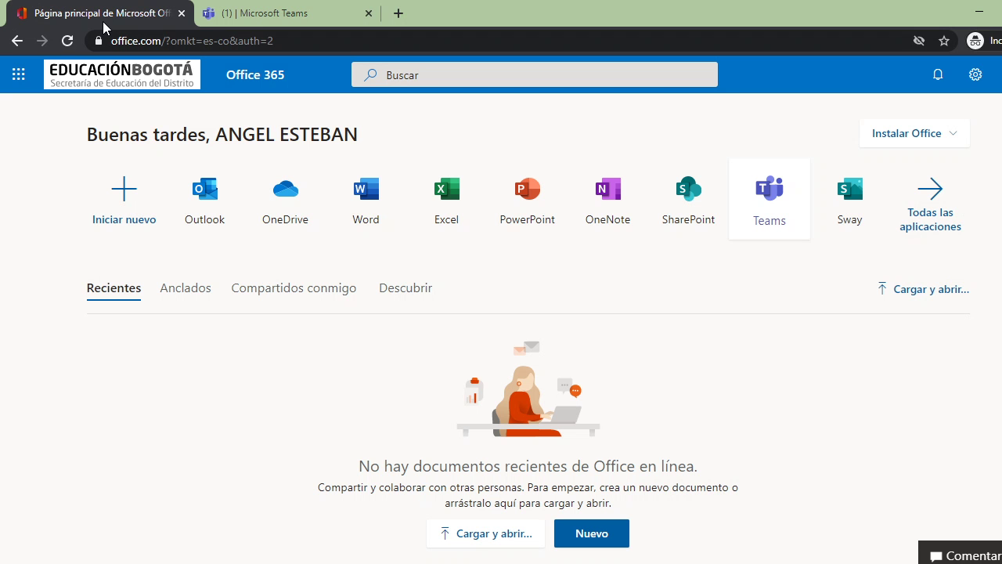
{"action": "left_click", "coordinate": [205, 196]}
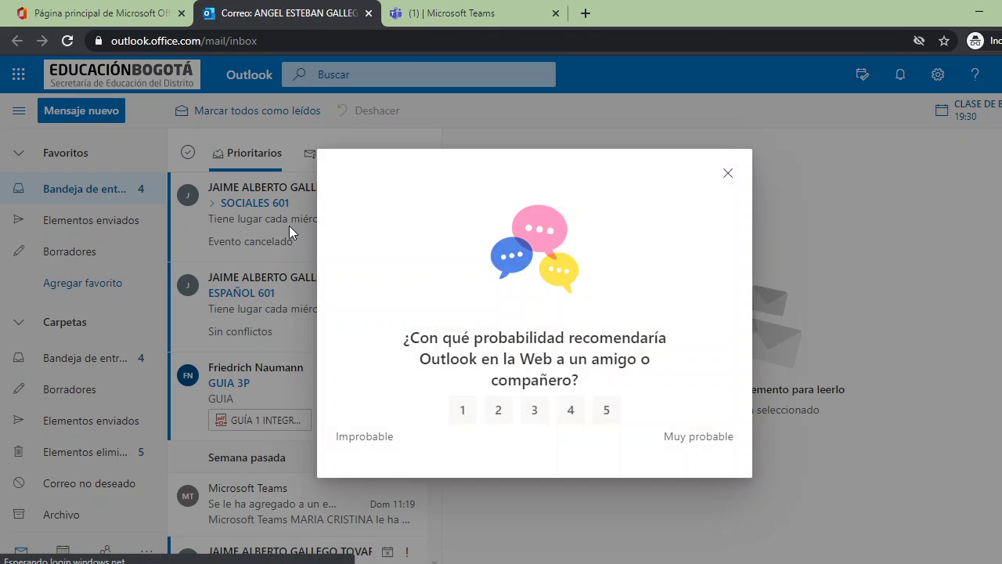
- Dismiss the survey with a 5 rating, then view the SOCIALES 601 cancellation and ESPAÑOL 601 invitation
{"action": "left_click", "coordinate": [610, 417]}
{"action": "left_click", "coordinate": [728, 178]}
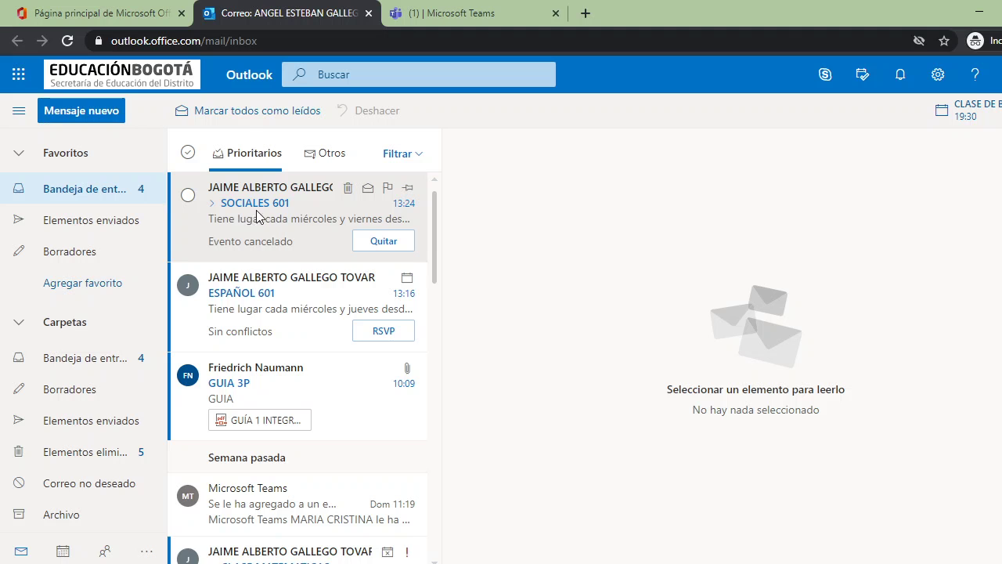
{"action": "left_click", "coordinate": [271, 213]}
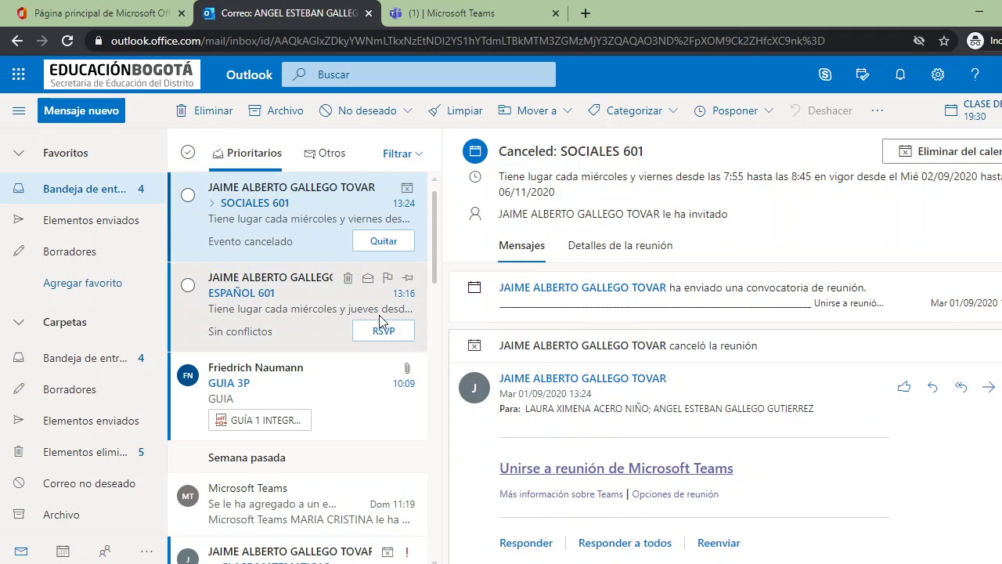
{"action": "left_click", "coordinate": [336, 310]}
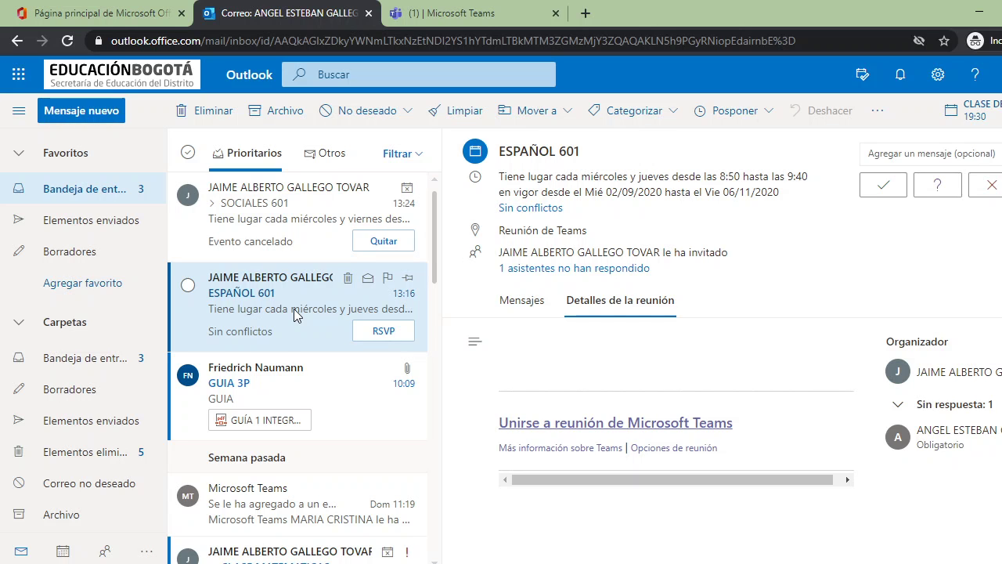
{"action": "left_click", "coordinate": [324, 380]}
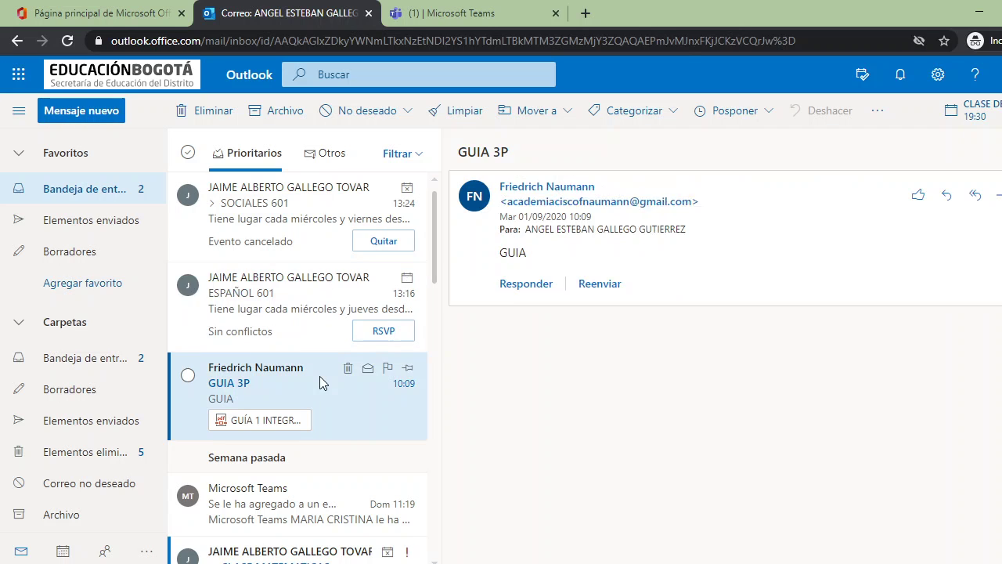
{"action": "left_click", "coordinate": [304, 309]}
{"action": "left_click", "coordinate": [285, 209]}
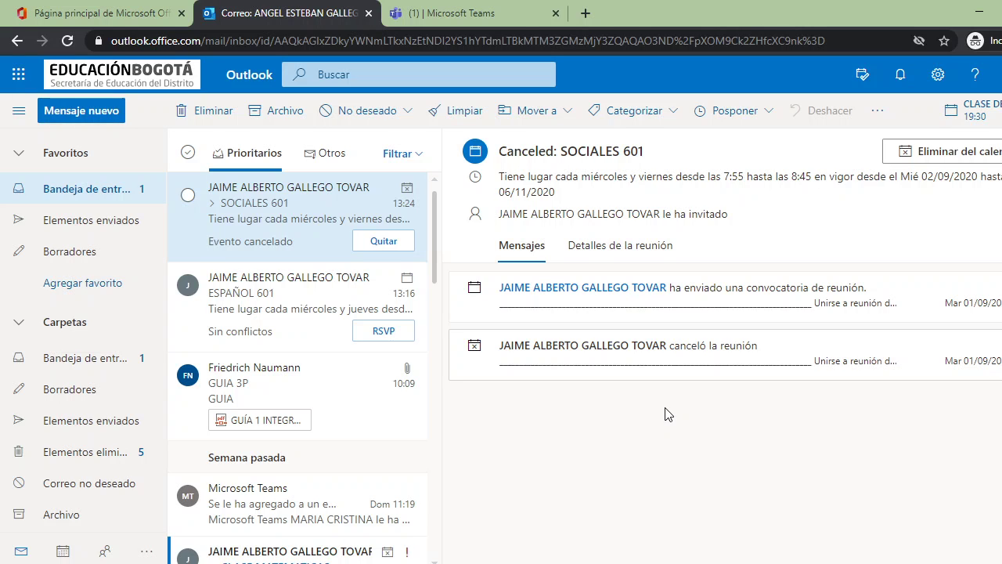
{"action": "scroll", "coordinate": [313, 403], "scroll_direction": "down", "scroll_amount": 4}
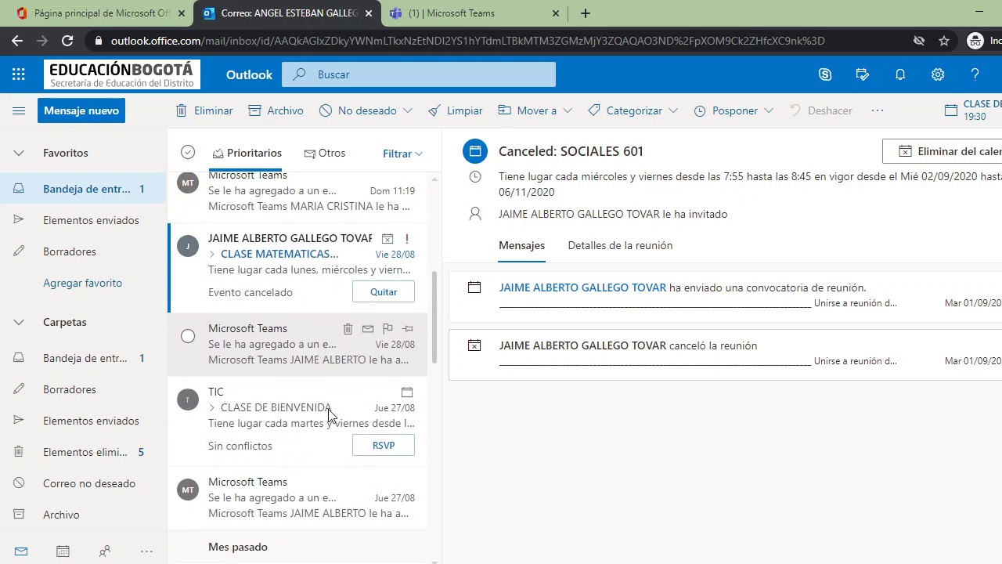
{"action": "left_click", "coordinate": [362, 274]}
{"action": "scroll", "coordinate": [266, 270], "scroll_direction": "up", "scroll_amount": 4}
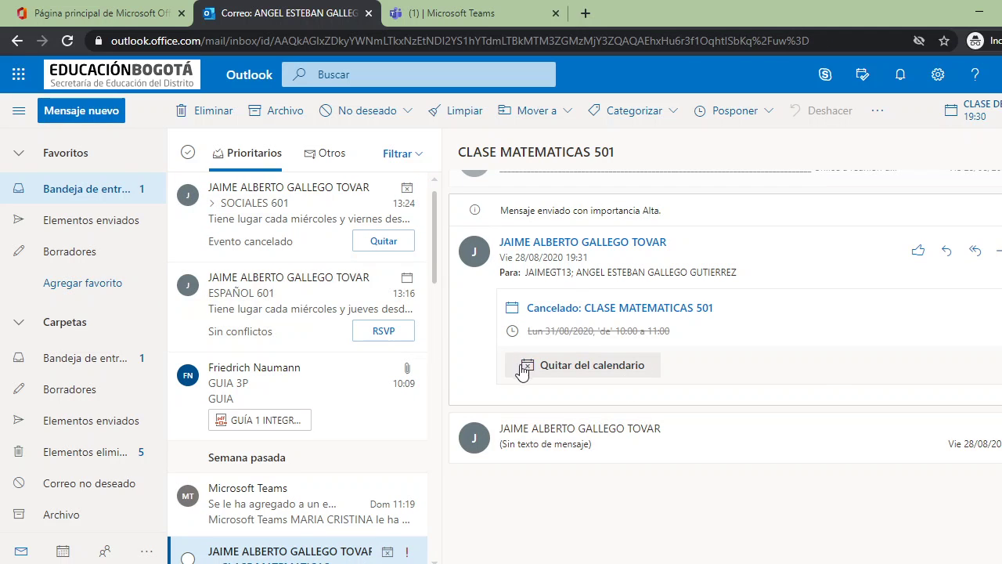
{"action": "left_click", "coordinate": [269, 226]}
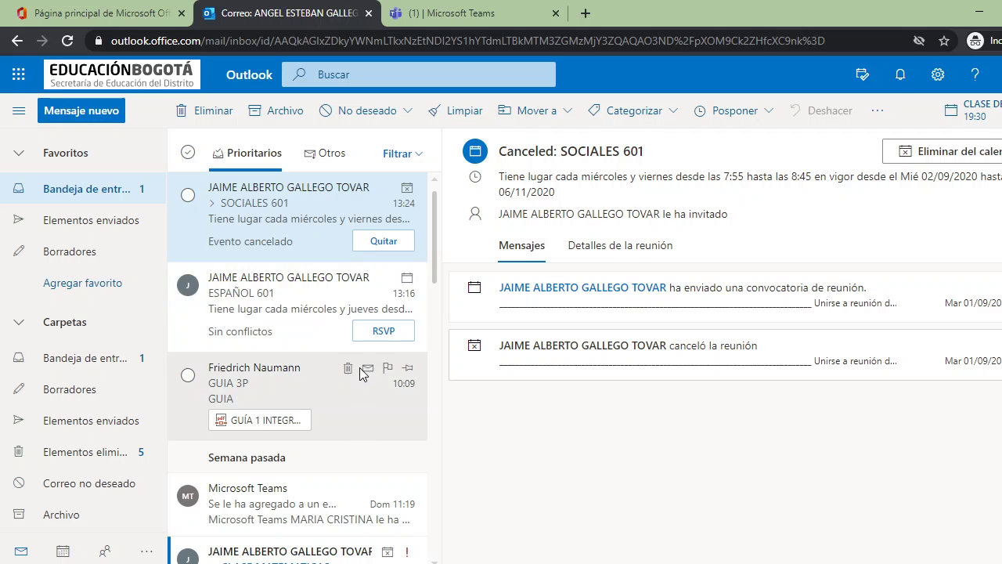
{"action": "left_click", "coordinate": [273, 295]}
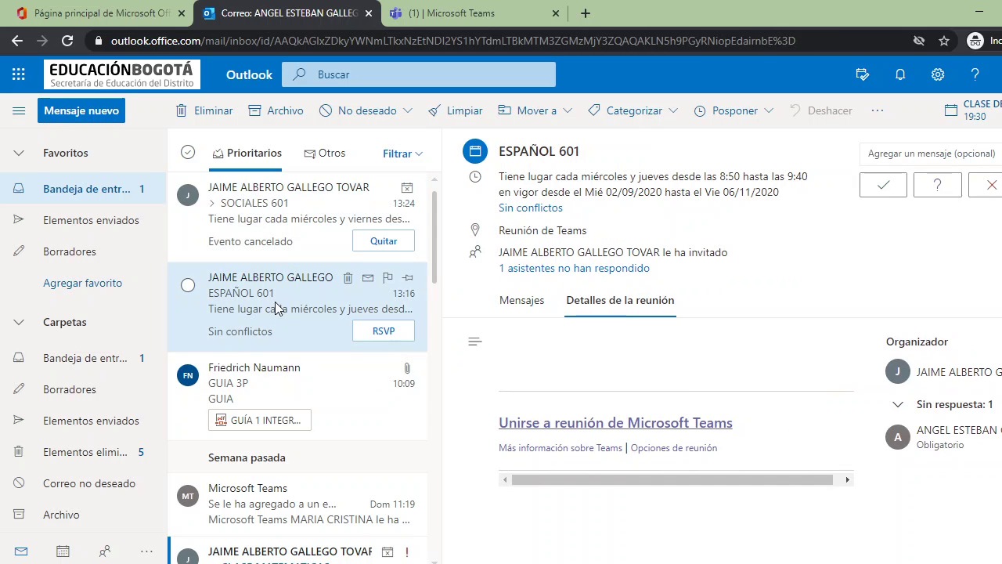
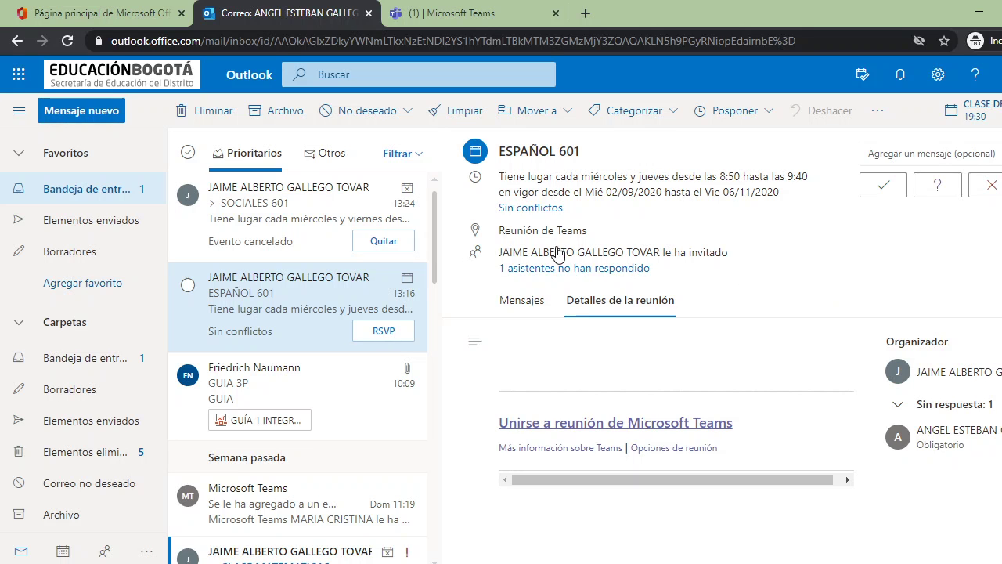
- Switch from Outlook to the Microsoft Teams browser tab to view the ESPAÑOL 601 meeting details
{"action": "left_click", "coordinate": [434, 14]}
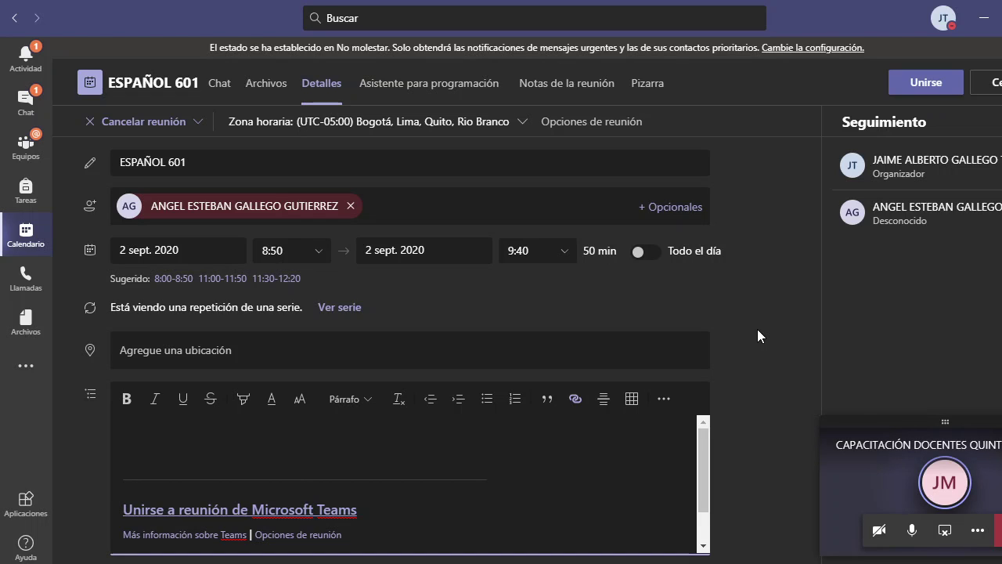
- From the Equipos grid, open the General channel of the CLASE SOCIALES 601 team
{"action": "left_click", "coordinate": [26, 156]}
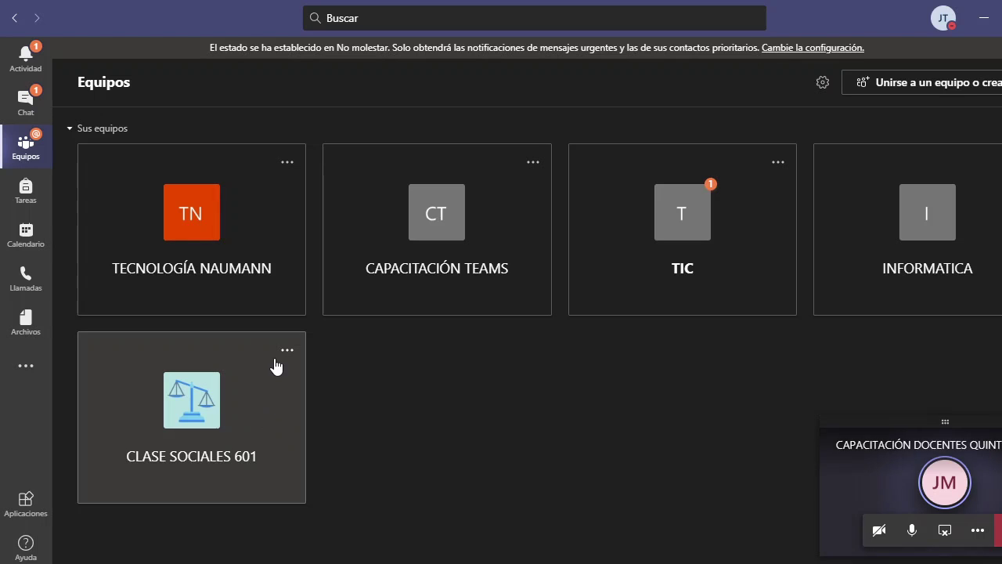
{"action": "left_click", "coordinate": [287, 355]}
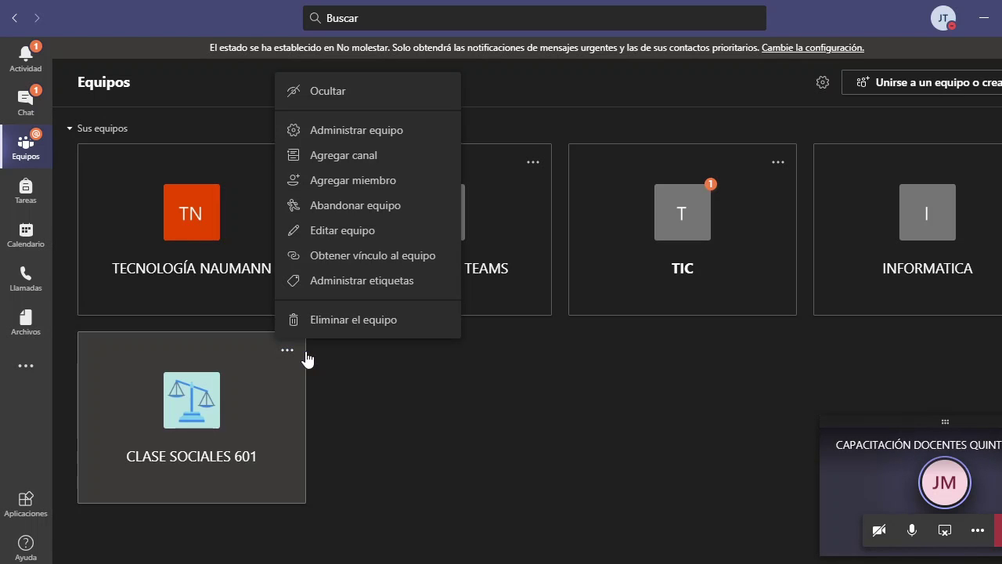
{"action": "left_click", "coordinate": [250, 391]}
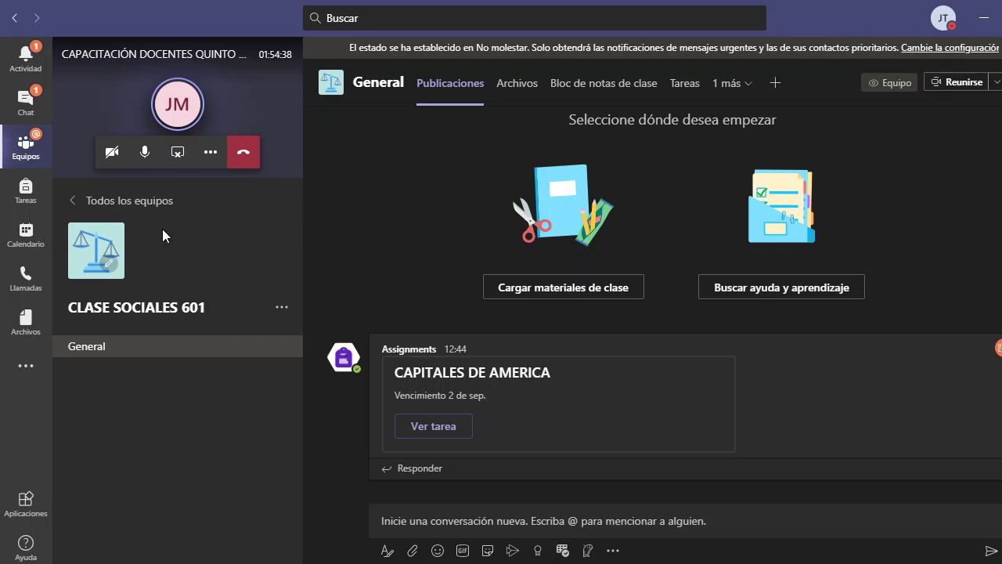
- Return from the General channel to the Todos los equipos grid
{"action": "left_click", "coordinate": [128, 201]}
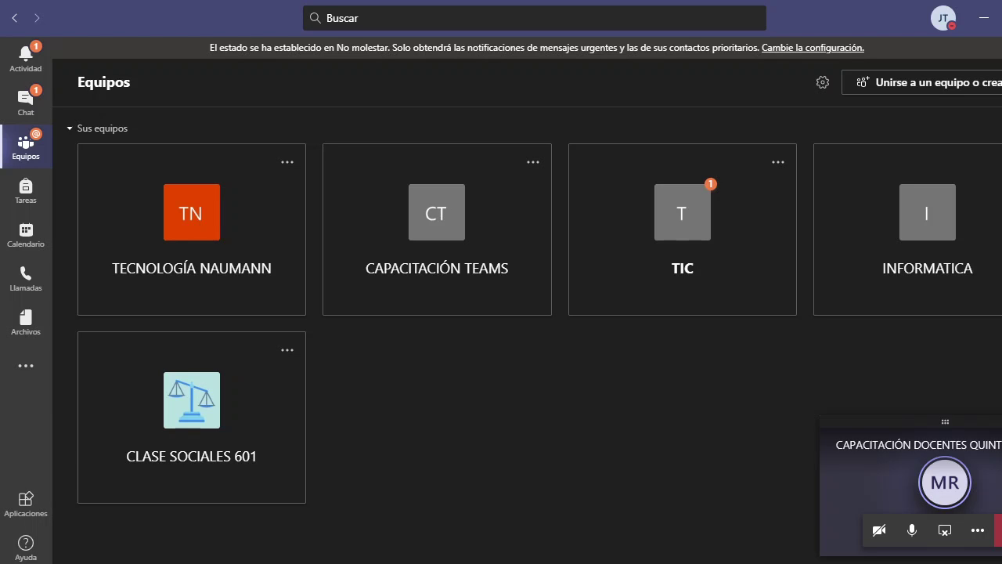
- Check the CLASE SOCIALES 601 team's options and channel, then return to the teams grid
{"action": "left_click", "coordinate": [288, 352]}
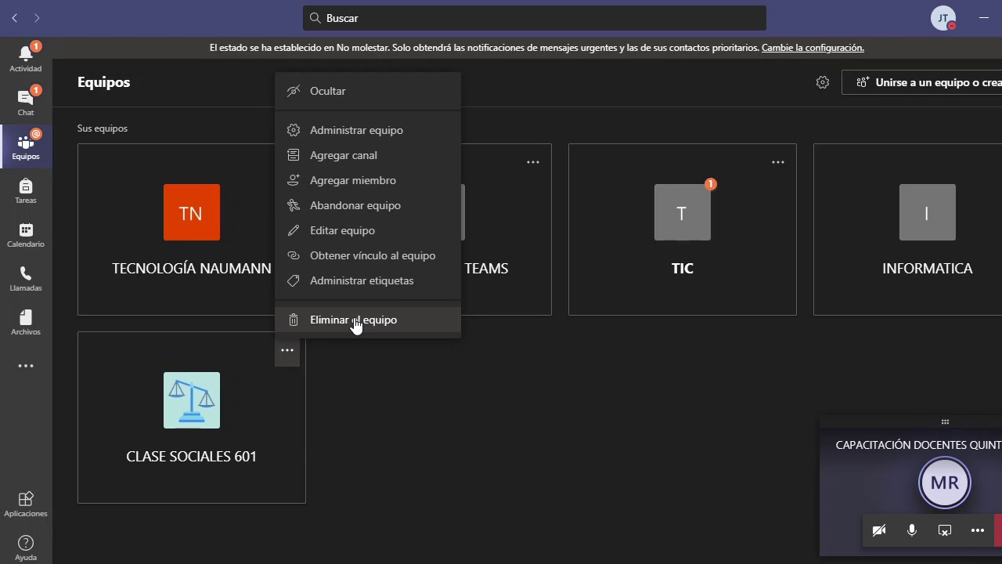
{"action": "left_click", "coordinate": [412, 405]}
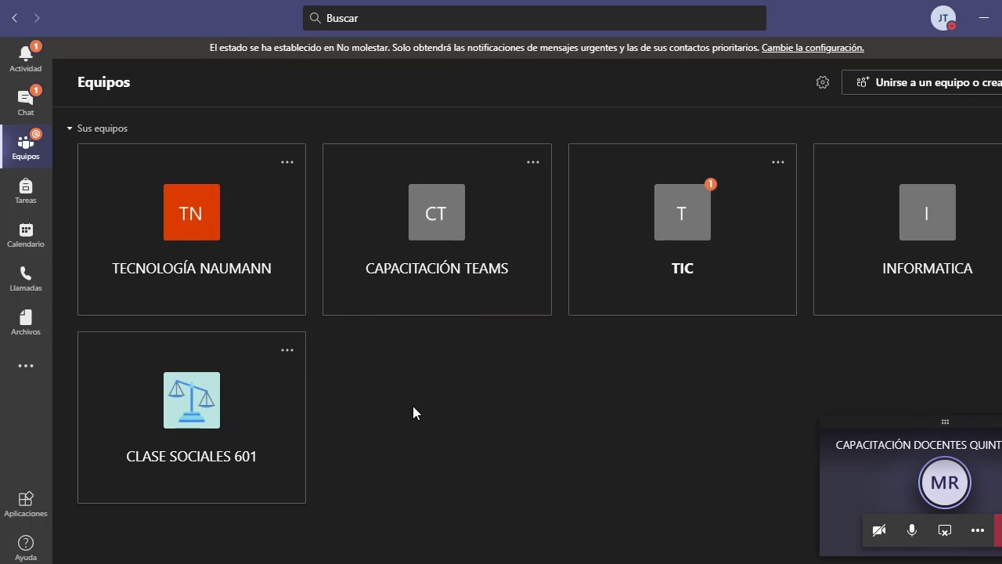
{"action": "left_click", "coordinate": [278, 356]}
{"action": "left_click", "coordinate": [283, 349]}
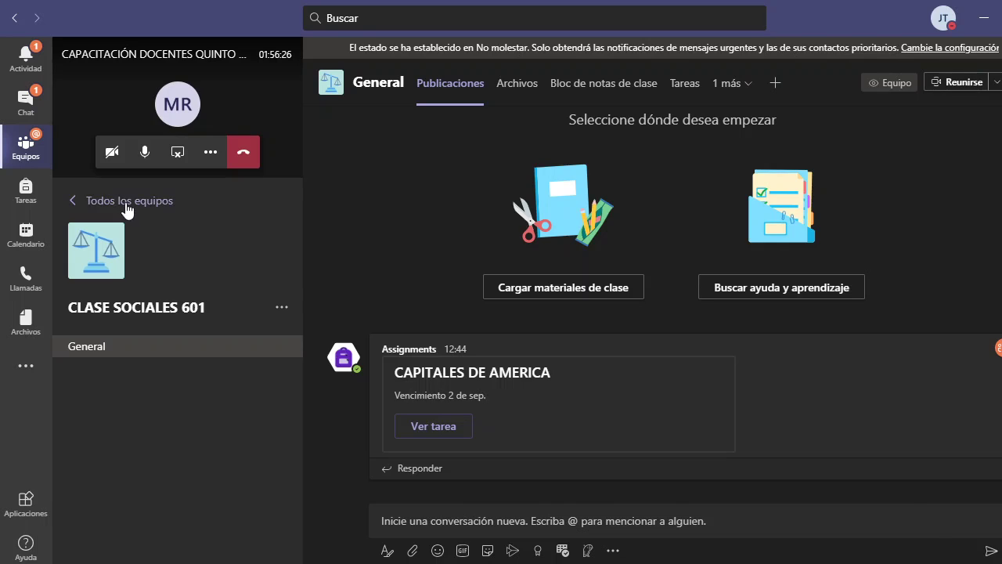
{"action": "left_click", "coordinate": [128, 202]}
- Delete the CLASE SOCIALES 601 team, acknowledging that everything in it will be removed
{"action": "left_click", "coordinate": [286, 352]}
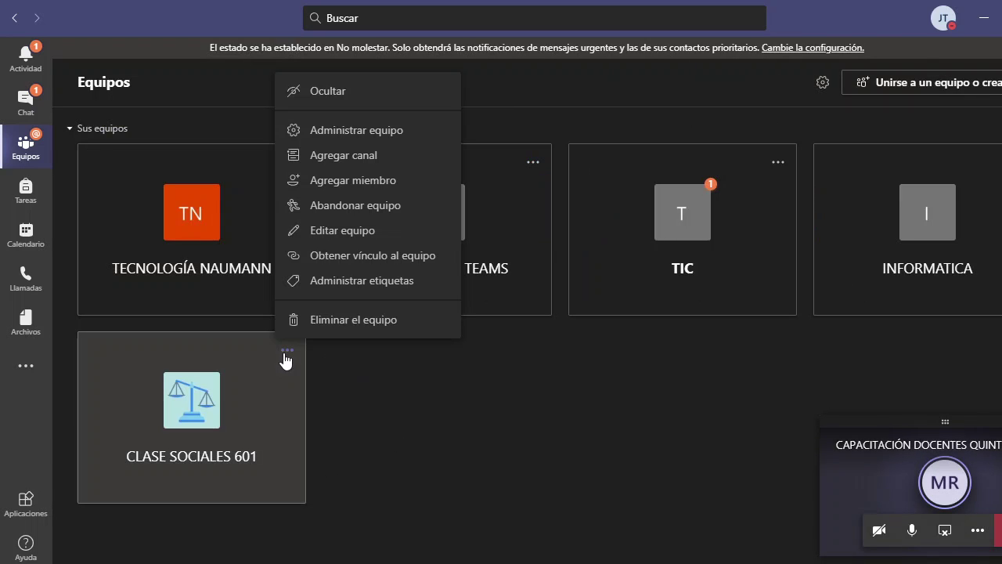
{"action": "left_click", "coordinate": [368, 326]}
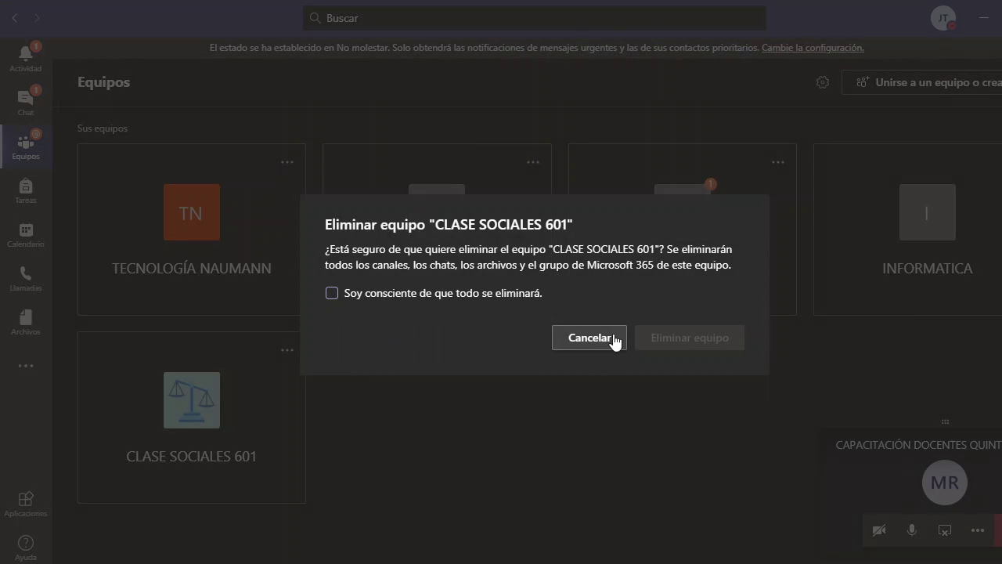
{"action": "left_click", "coordinate": [430, 294]}
{"action": "left_click", "coordinate": [721, 340]}
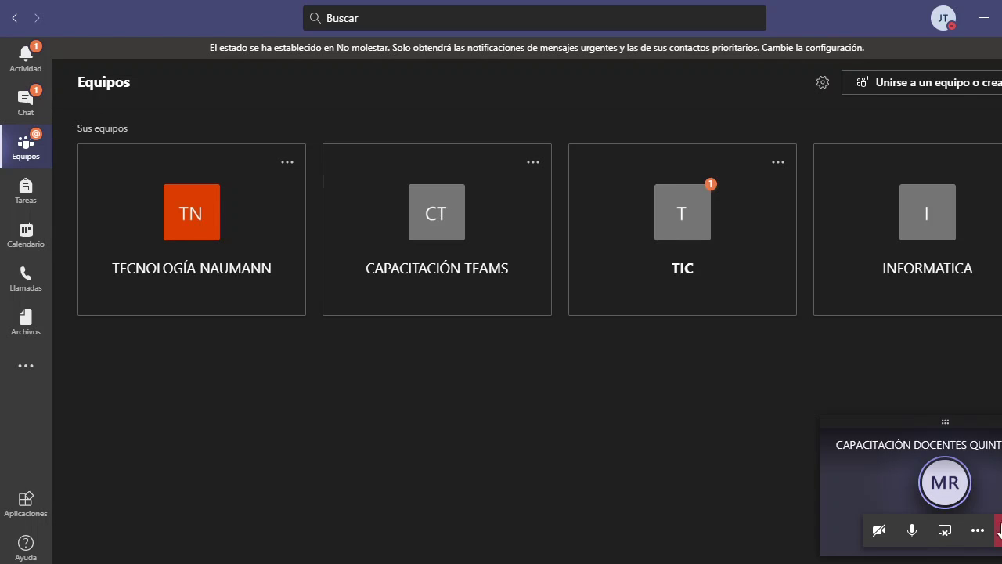
- Restore the meeting window, hang up the call, and switch to OBS
{"action": "left_click", "coordinate": [987, 481]}
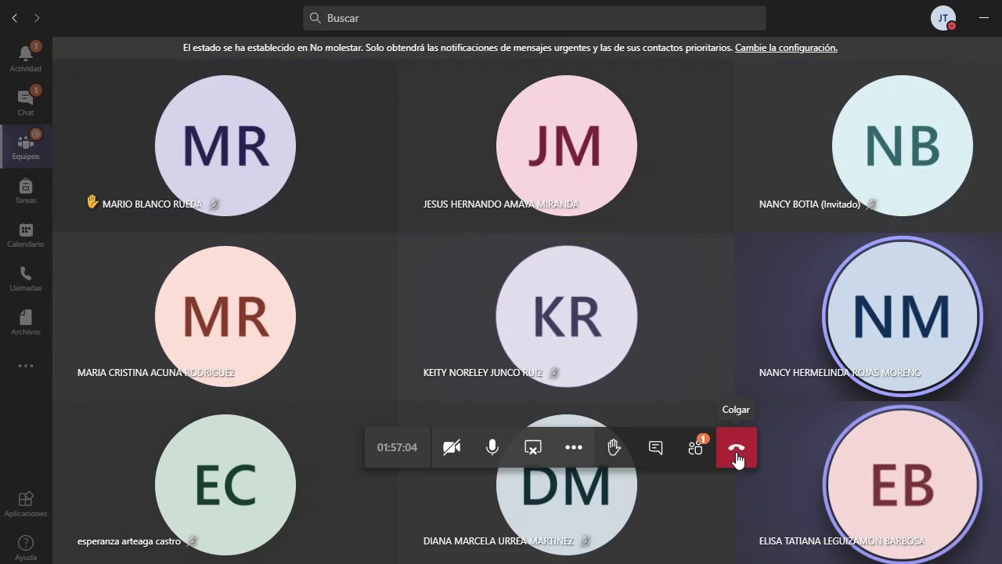
{"action": "left_click", "coordinate": [737, 458]}
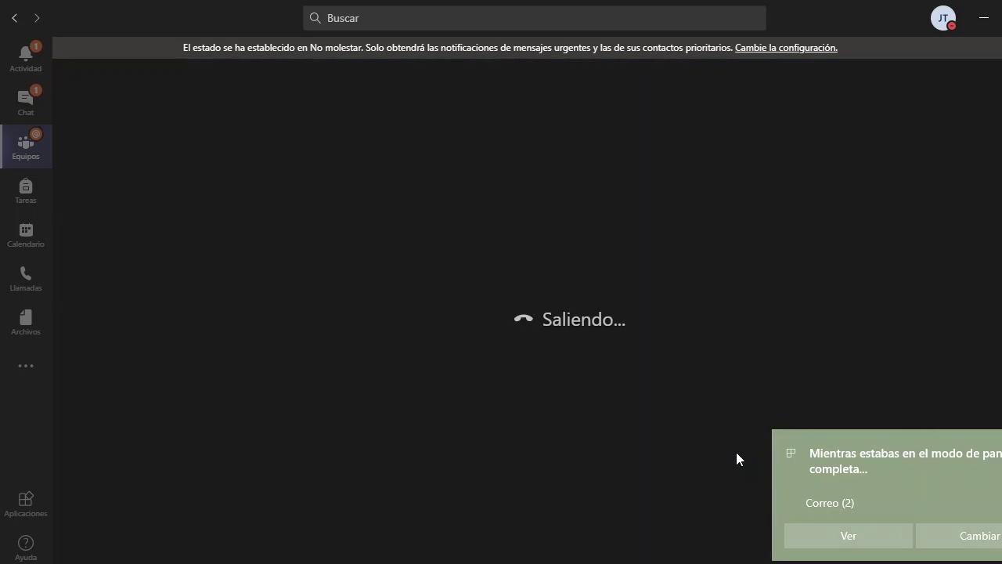
{"action": "key", "text": "alt+Tab"}
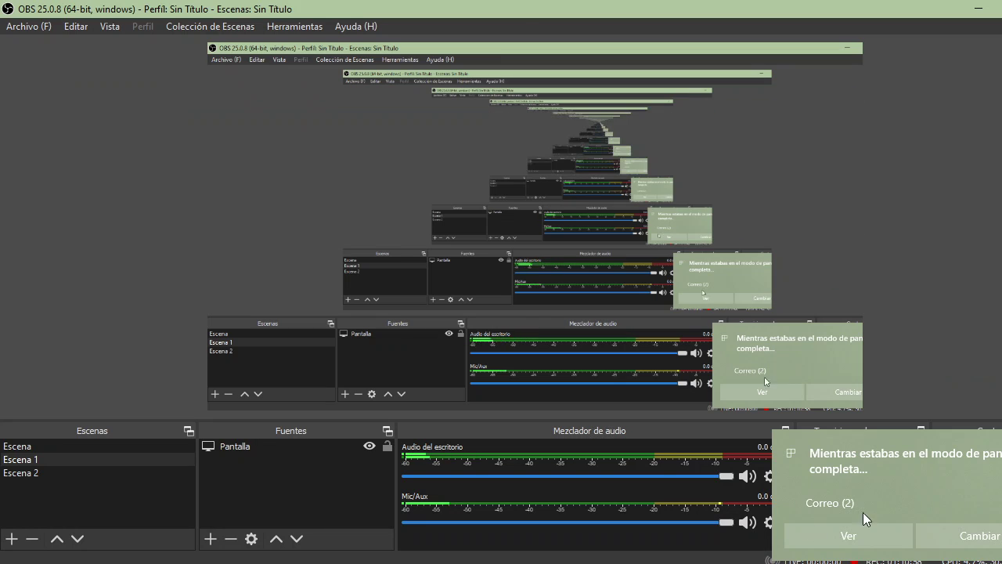